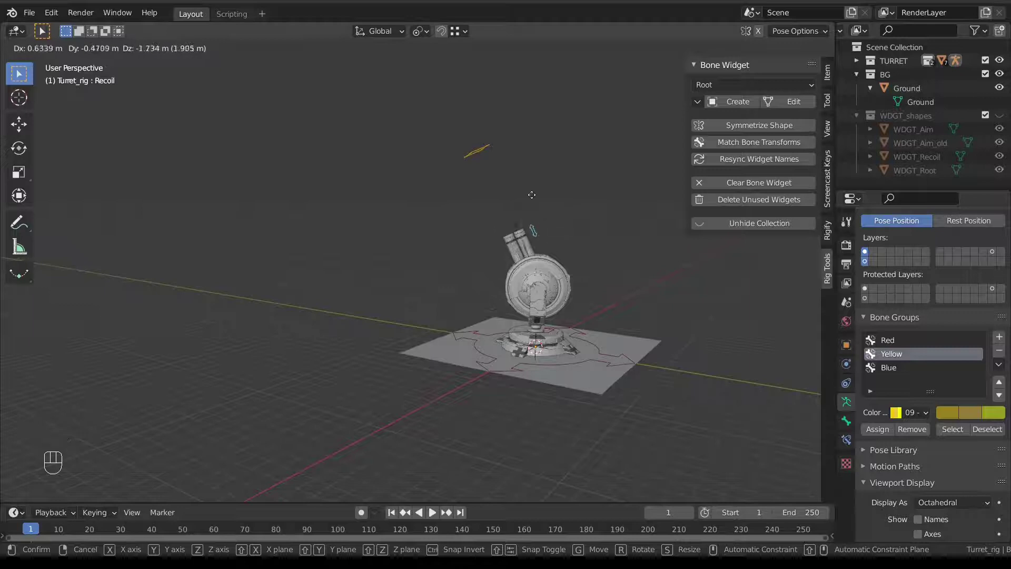
# Try moving the Recoil bone of the turret rig and select the turret barrel mesh.
pyautogui.rightClick(538, 209)
pyautogui.moveTo(542, 222); pyautogui.dragTo(539, 215, button='middle')
pyautogui.press('g')
pyautogui.rightClick(520, 208)
pyautogui.rightClick(515, 236)
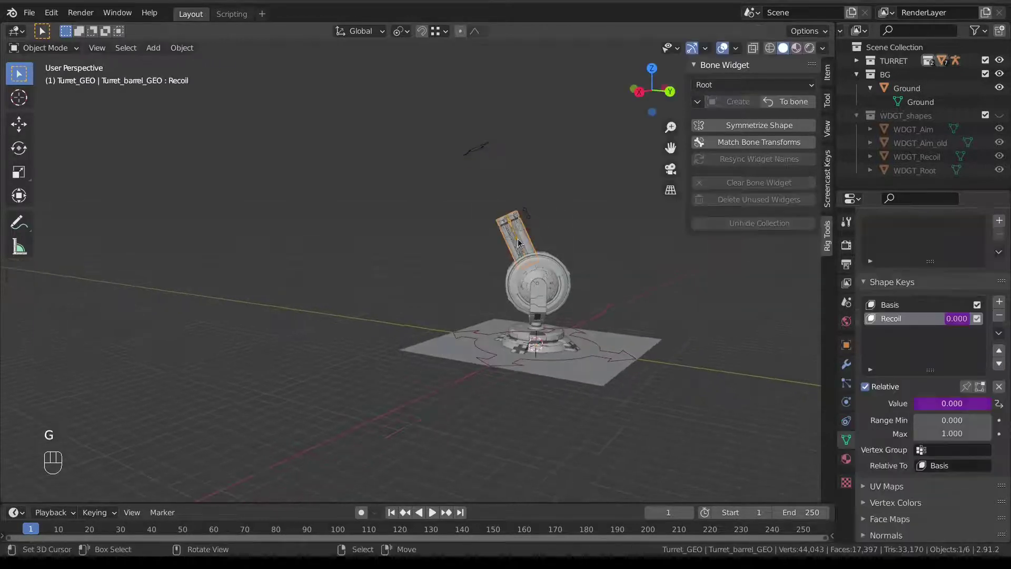
pyautogui.moveTo(490, 246); pyautogui.dragTo(525, 244, button='middle')
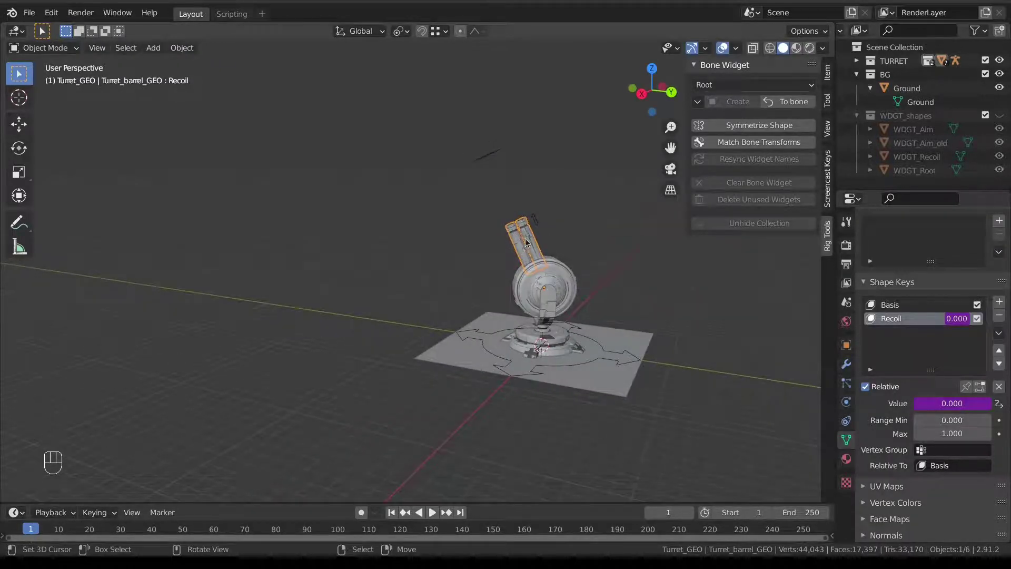
# Select the Root bone at the turret's foot and the Aim bone floating above it to inspect the rig's controls.
pyautogui.moveTo(531, 280); pyautogui.dragTo(538, 289, button='middle')
pyautogui.rightClick(506, 364)
pyautogui.moveTo(493, 342); pyautogui.dragTo(453, 308, button='middle')
pyautogui.rightClick(460, 329)
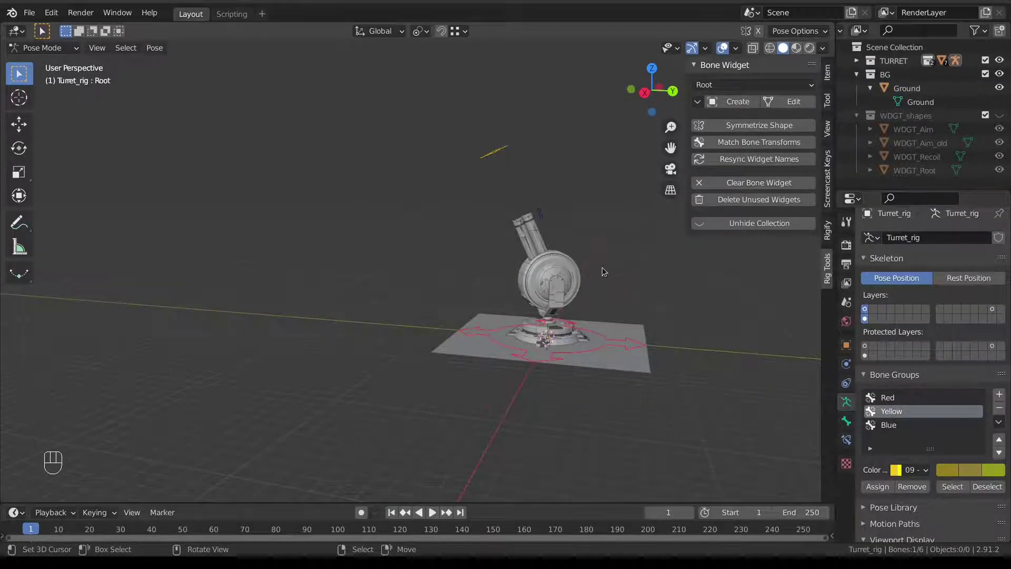
pyautogui.moveTo(593, 265); pyautogui.dragTo(622, 281, button='middle')
pyautogui.rightClick(522, 155)
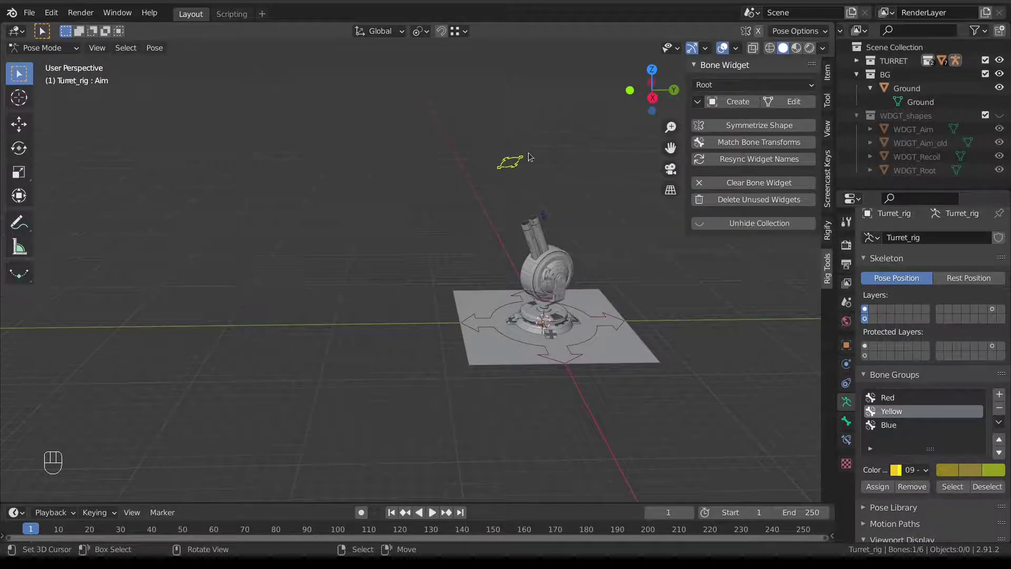
# Clear the rotation and location of all the turret rig's pose bones.
pyautogui.scroll(-1, 579, 174)
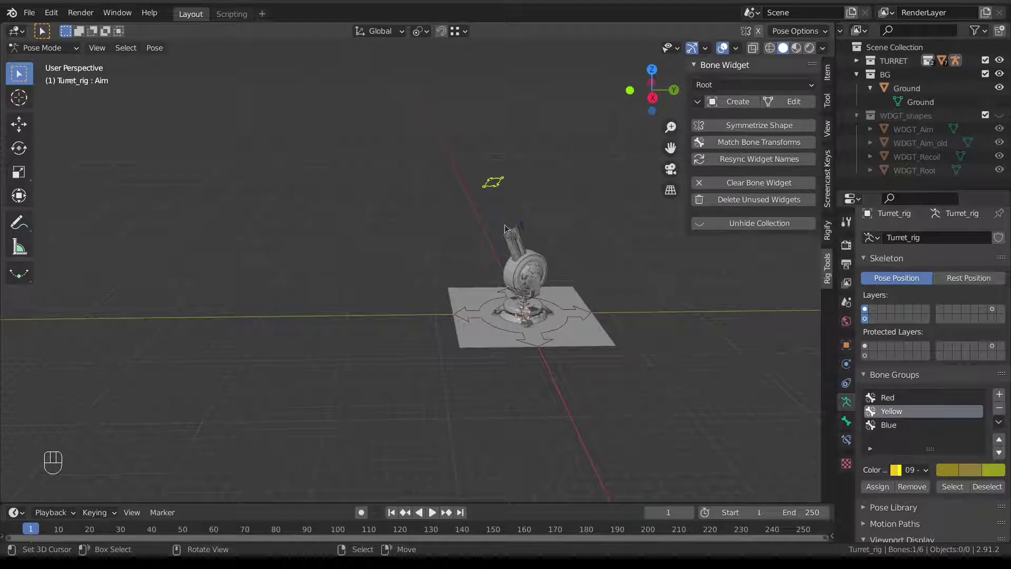
pyautogui.press('a')
pyautogui.press('a')
pyautogui.press('a')
pyautogui.hotkey('alt', 'r')
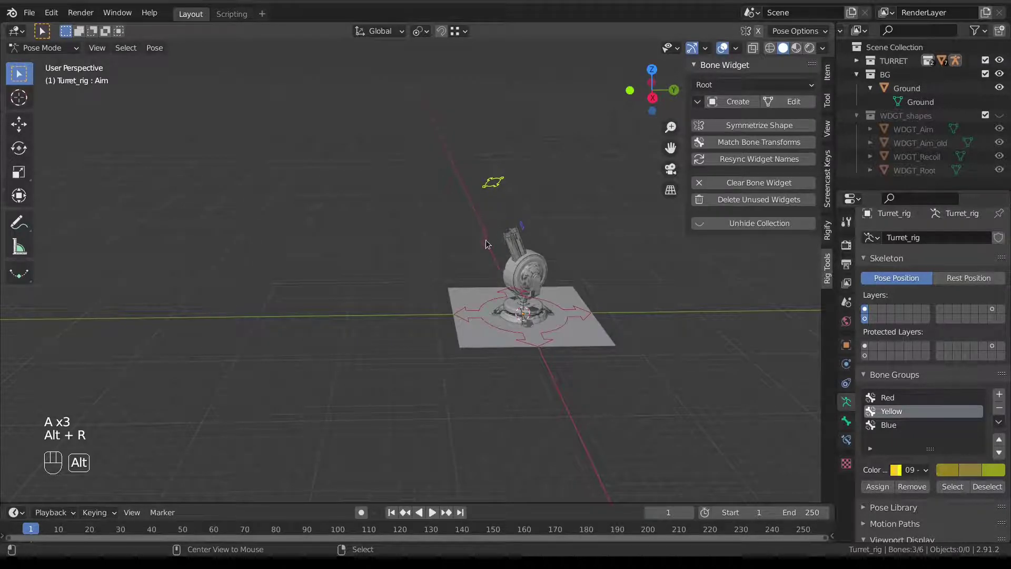
pyautogui.hotkey('alt', 'g')
pyautogui.moveTo(356, 348); pyautogui.dragTo(303, 308, button='middle')
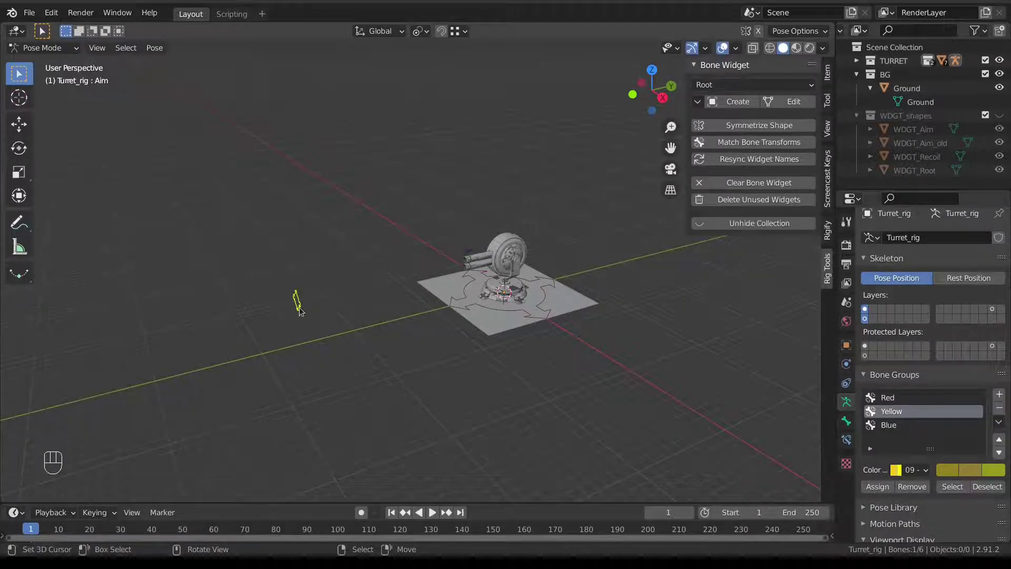
# In top view, move the Aim bone by about 16.8 m in X and 28.8 m in Y.
pyautogui.press('KP_7')
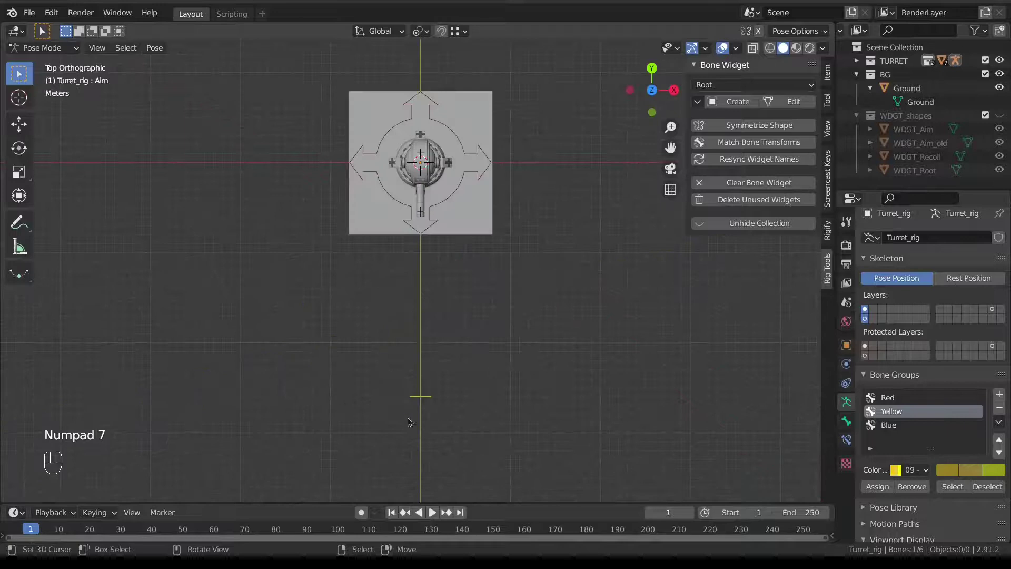
pyautogui.press('g')
pyautogui.rightClick(530, 372)
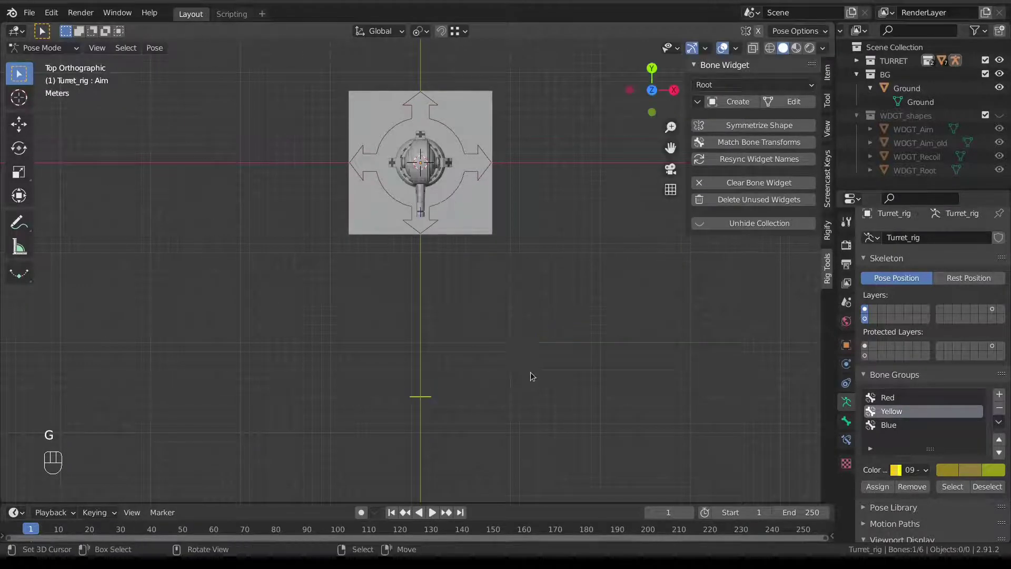
pyautogui.moveTo(529, 372); pyautogui.dragTo(520, 360, button='middle')
pyautogui.press('g')
pyautogui.click(658, 100)
pyautogui.moveTo(541, 257); pyautogui.dragTo(522, 191, button='middle')
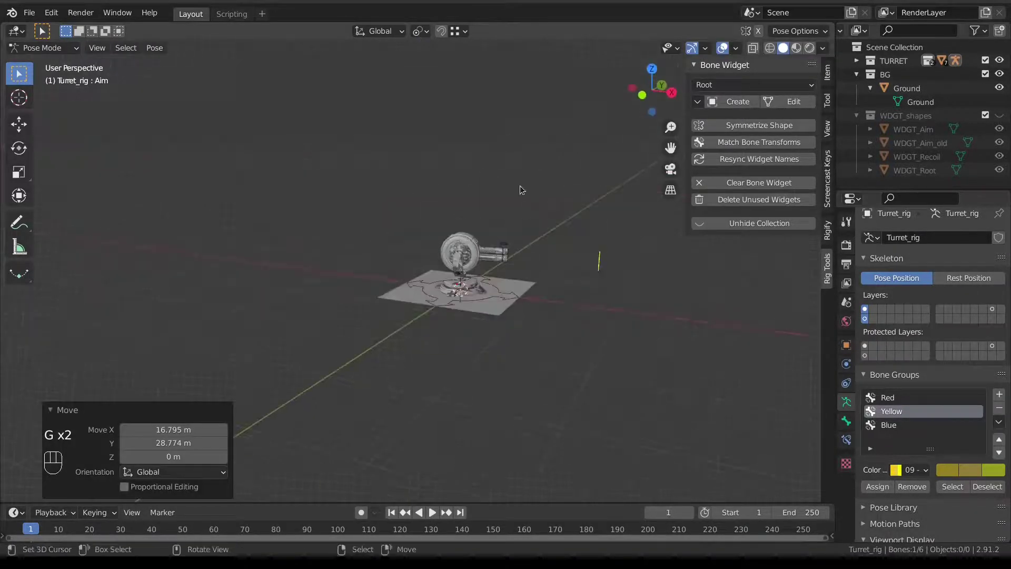
# Raise the Aim bone by about 15.4 m, and move it again by about 9.3 m in X, -10.6 m in Y and -4.4 m in Z.
pyautogui.press('g')
pyautogui.click(576, 185)
pyautogui.moveTo(550, 247); pyautogui.dragTo(428, 250, button='middle')
pyautogui.press('g')
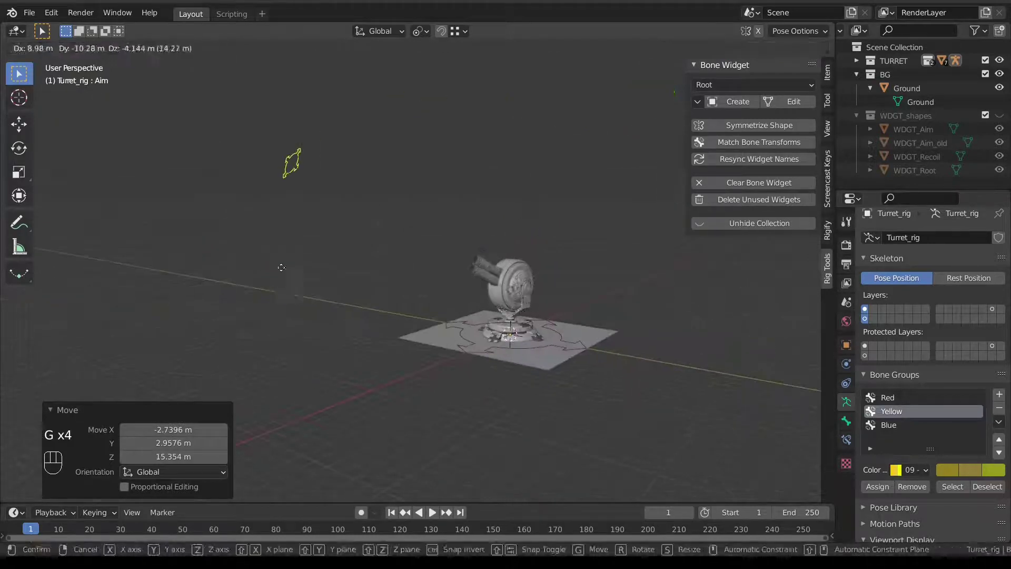
pyautogui.click(277, 268)
# Move the Aim bone across to the opposite side of the turret to swing the barrels around.
pyautogui.moveTo(308, 251); pyautogui.dragTo(456, 241, button='middle')
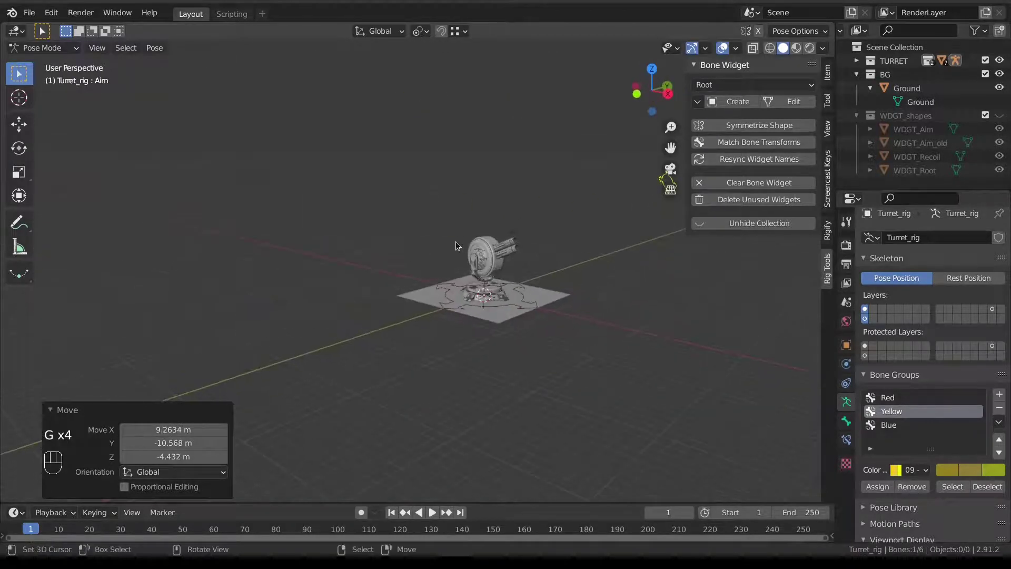
pyautogui.scroll(-2, 455, 242)
pyautogui.keyDown('shift'); pyautogui.moveTo(529, 239); pyautogui.dragTo(482, 240, button='middle'); pyautogui.keyUp('shift')
pyautogui.moveTo(482, 240); pyautogui.dragTo(463, 241, button='middle')
pyautogui.press('g')
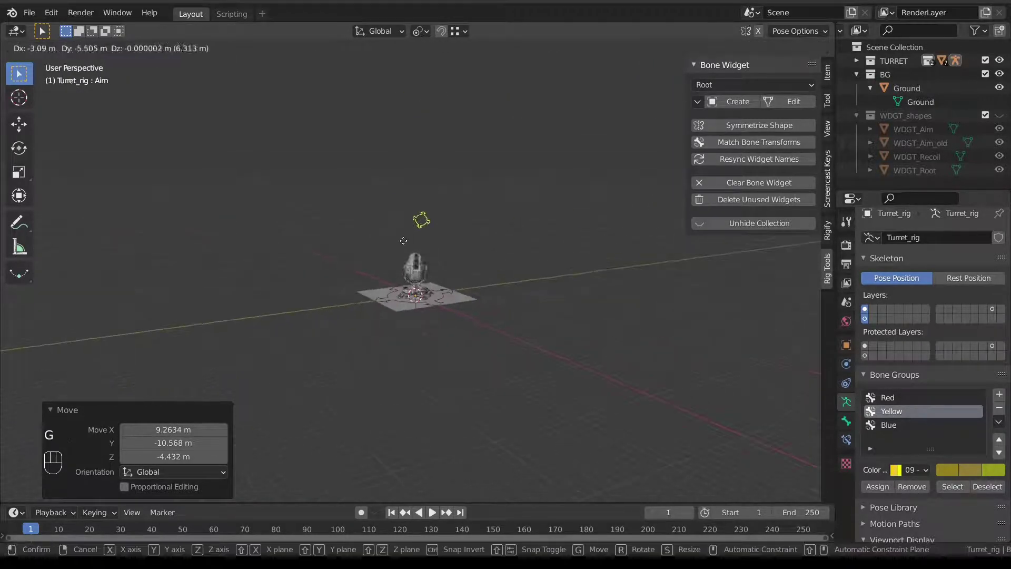
pyautogui.click(333, 241)
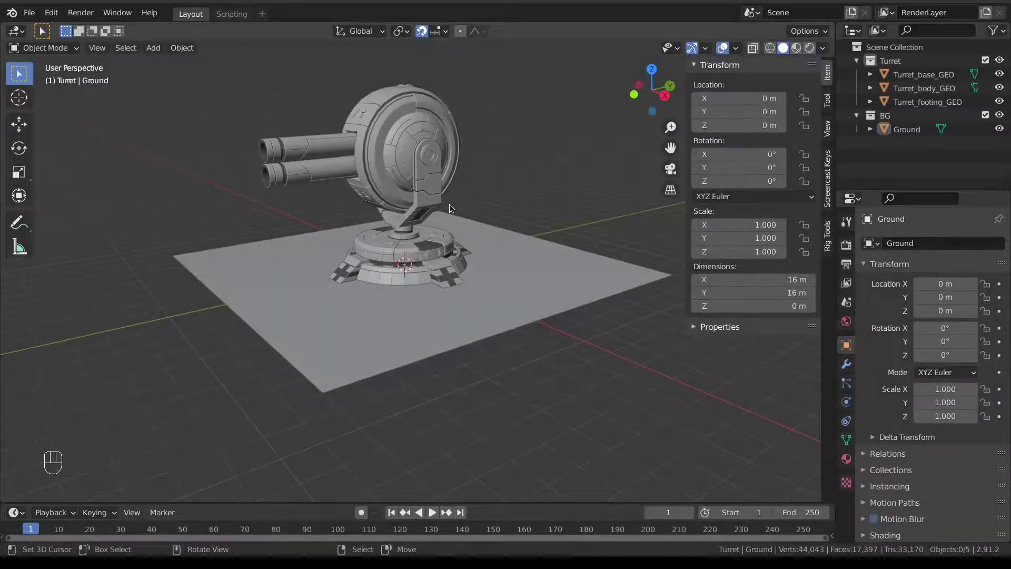
# Examine the unrigged turret model and the contents of the Turret and BG collections, temporarily excluding BG.
pyautogui.moveTo(279, 279); pyautogui.dragTo(519, 261, button='middle')
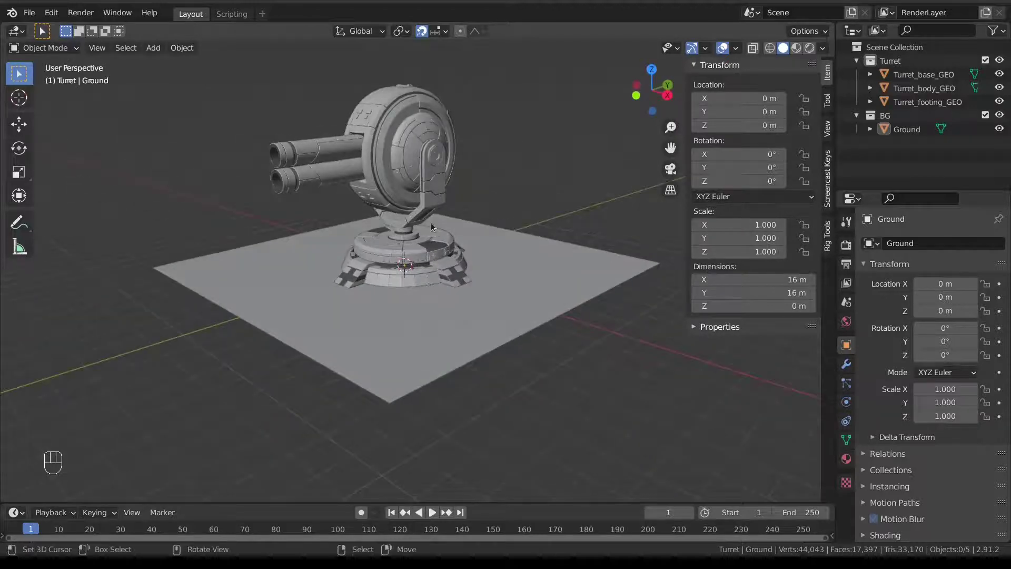
pyautogui.keyDown('shift'); pyautogui.moveTo(507, 244); pyautogui.dragTo(544, 267, button='middle'); pyautogui.keyUp('shift')
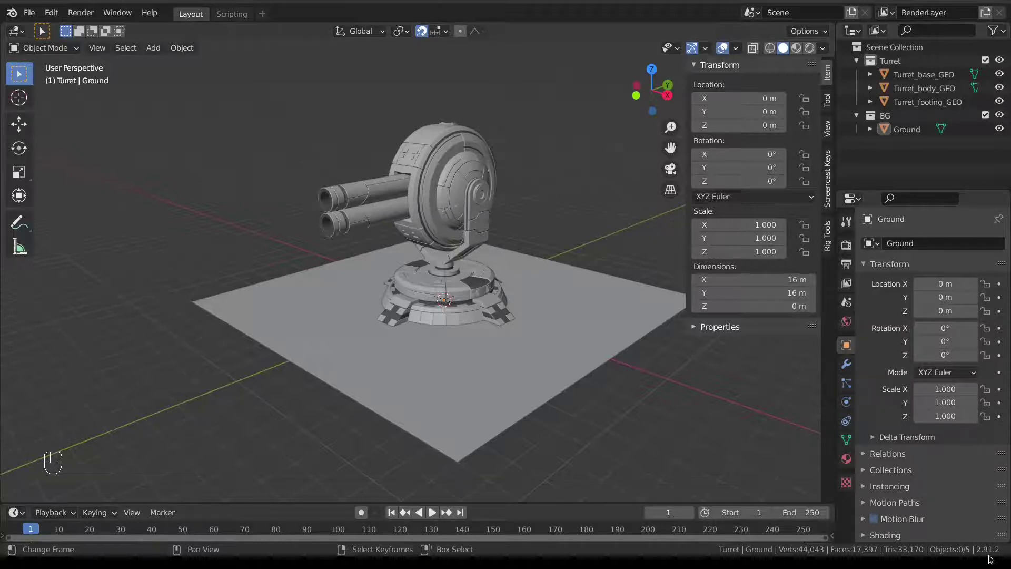
pyautogui.moveTo(501, 384); pyautogui.dragTo(387, 297, button='middle')
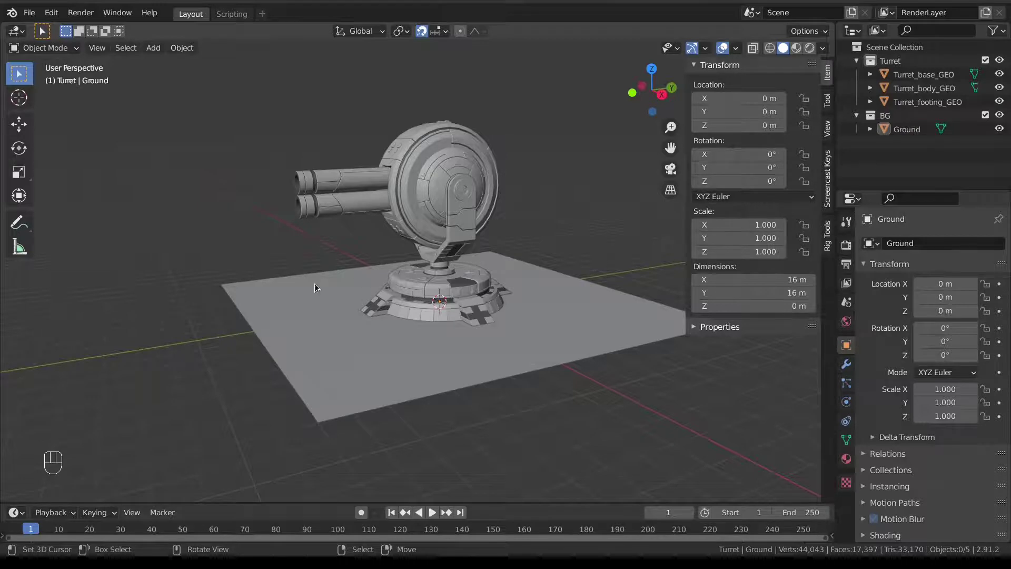
pyautogui.click(870, 74)
pyautogui.click(870, 74)
pyautogui.click(897, 61)
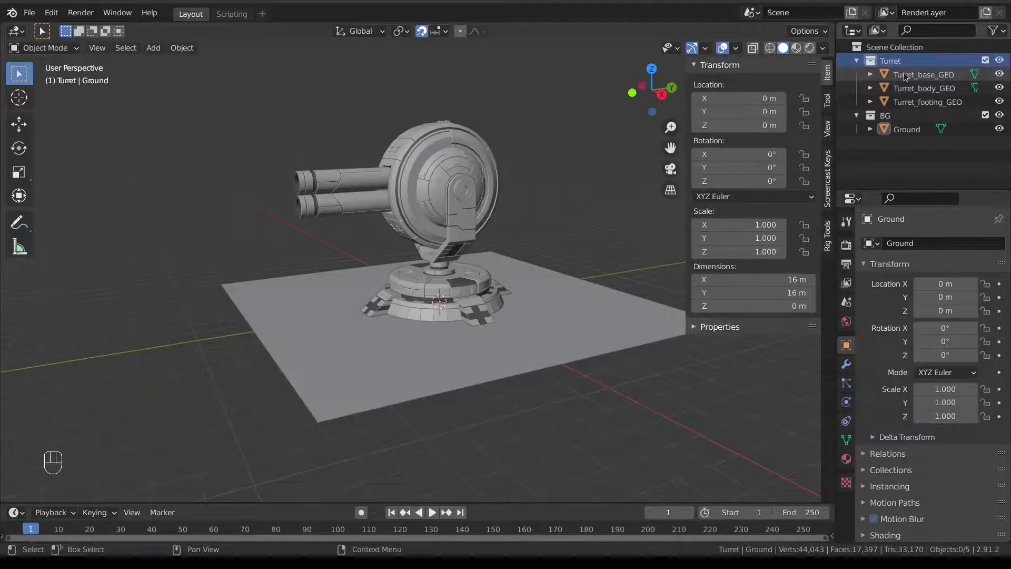
pyautogui.click(906, 74)
pyautogui.click(901, 61)
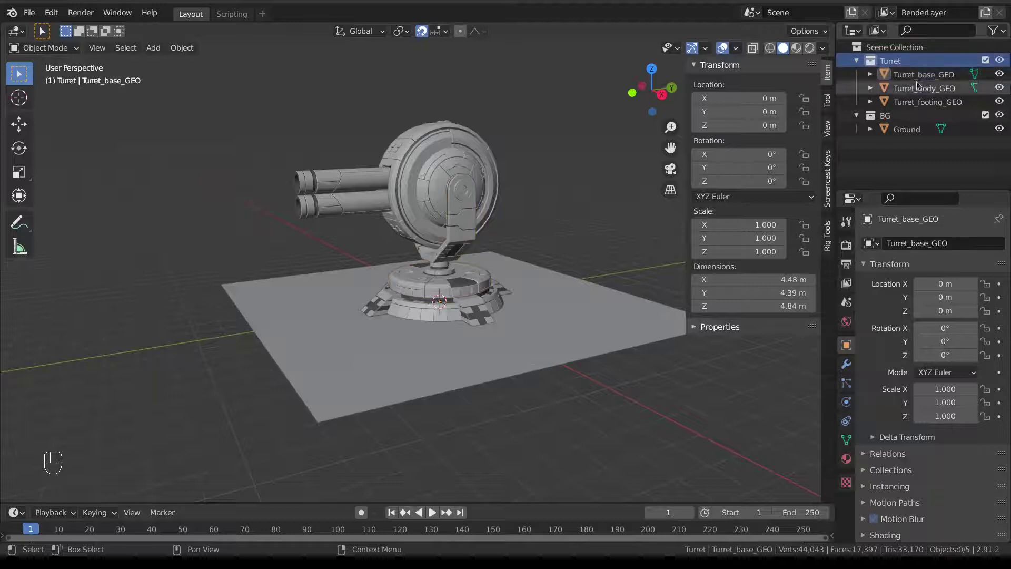
pyautogui.click(905, 130)
pyautogui.click(870, 130)
pyautogui.click(986, 115)
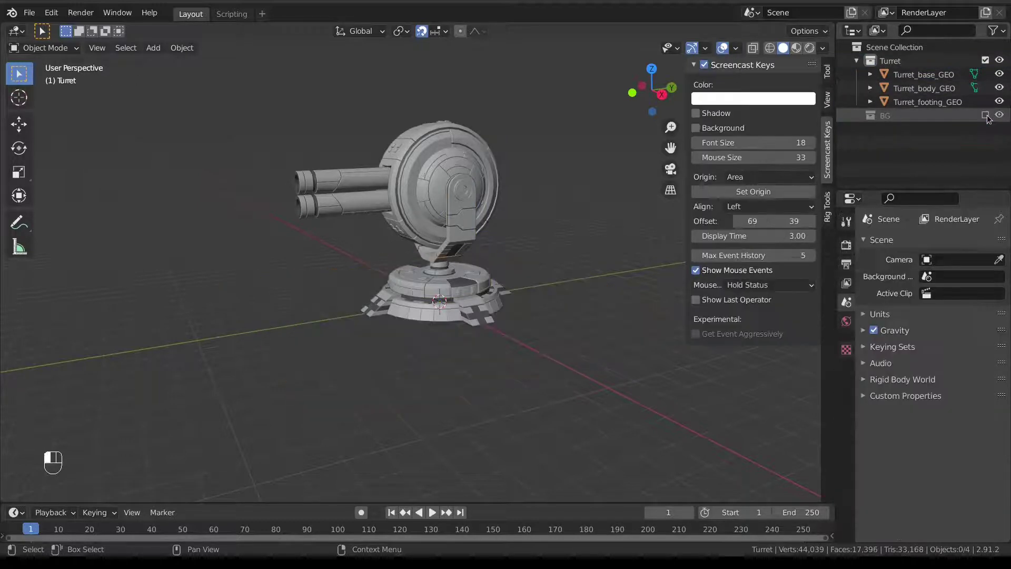
pyautogui.click(985, 115)
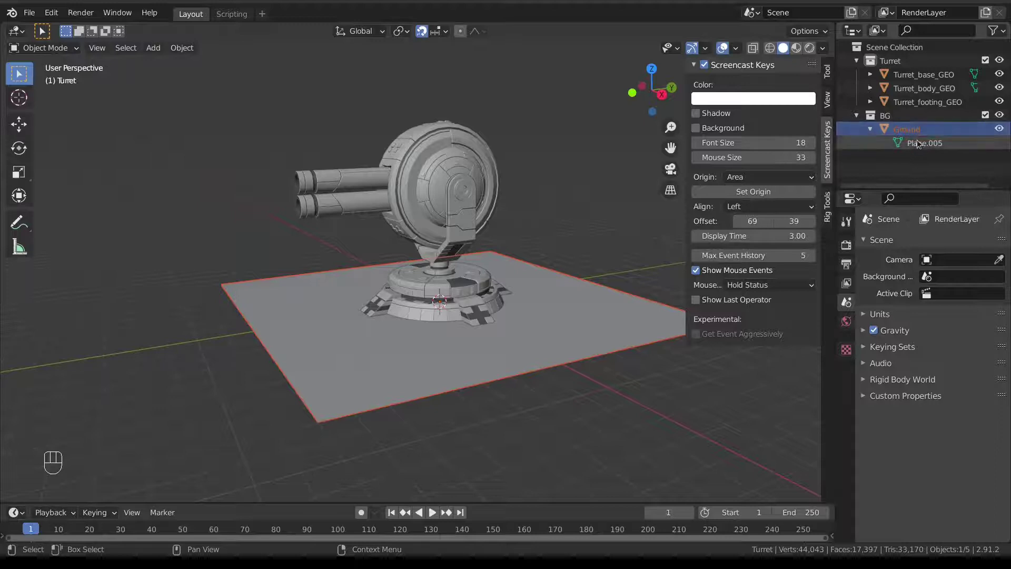
# Expand Turret_footing_GEO, Turret_body_GEO and Turret_base_GEO in the scene hierarchy to show their contents.
pyautogui.click(871, 102)
pyautogui.click(871, 89)
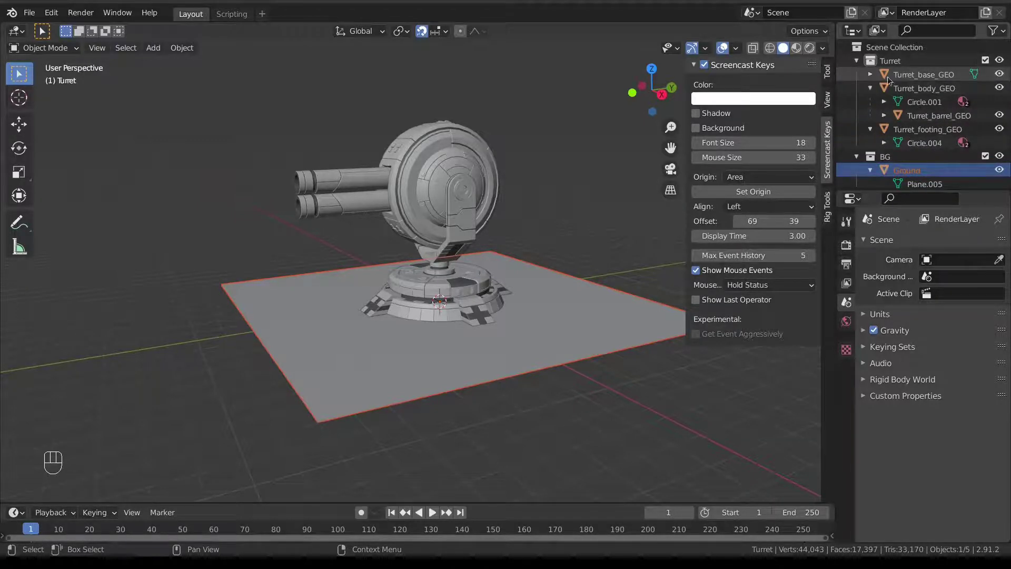
pyautogui.click(871, 74)
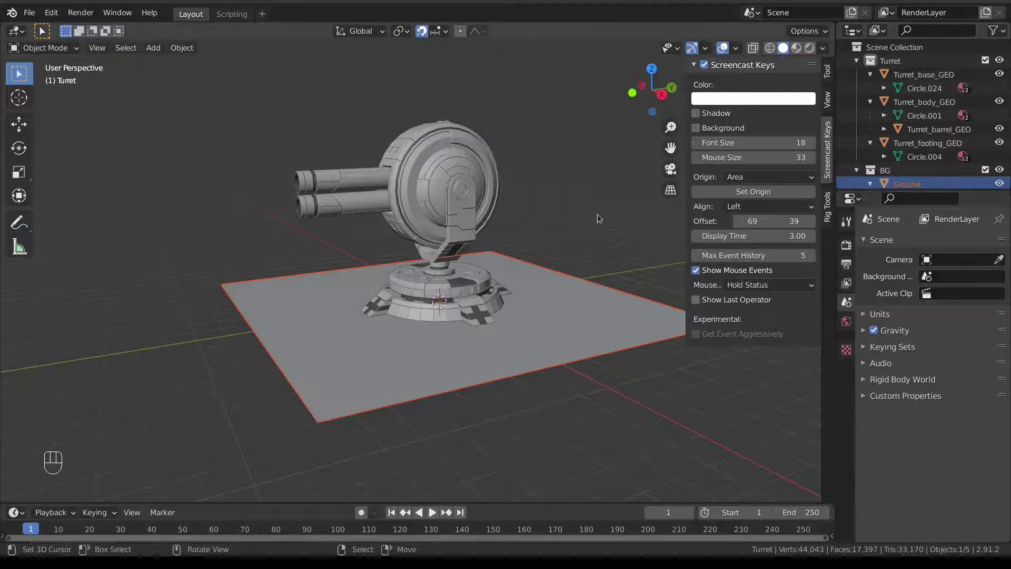
pyautogui.click(912, 76)
# Try moving the turret footing, cancel the move, and turn off snapping.
pyautogui.click(464, 305)
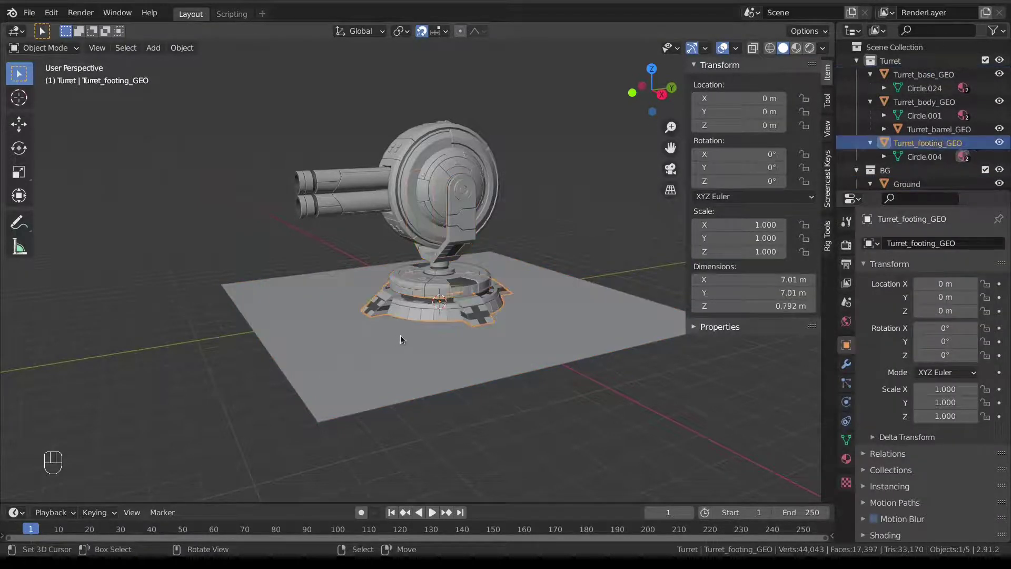
pyautogui.scroll(1, 416, 321)
pyautogui.press('g')
pyautogui.rightClick(429, 319)
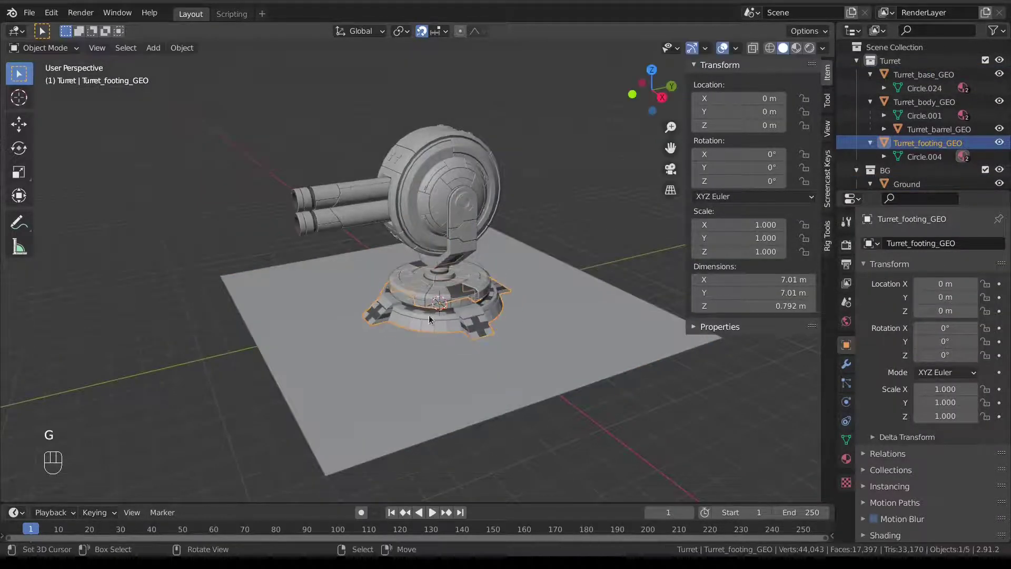
pyautogui.click(422, 32)
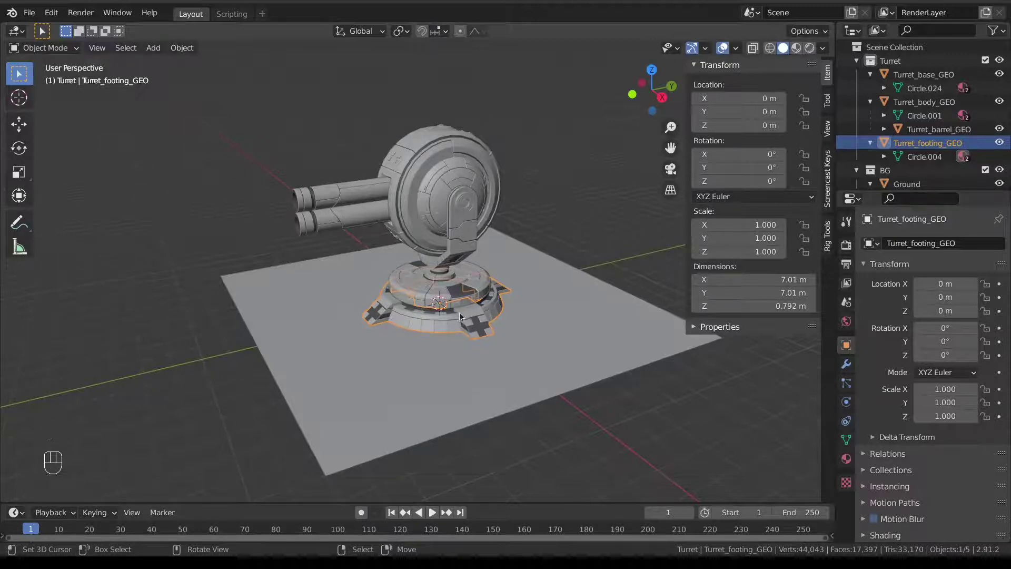
# Test rotating the turret base around the global Z axis and cancel the rotation.
pyautogui.scroll(-1, 441, 312)
pyautogui.click(400, 286)
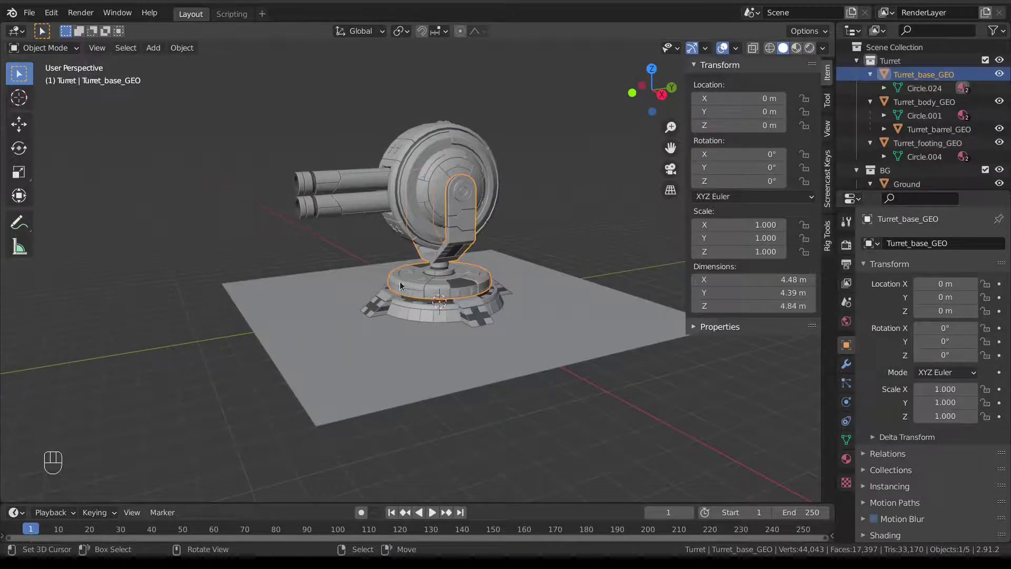
pyautogui.press('r')
pyautogui.press('z')
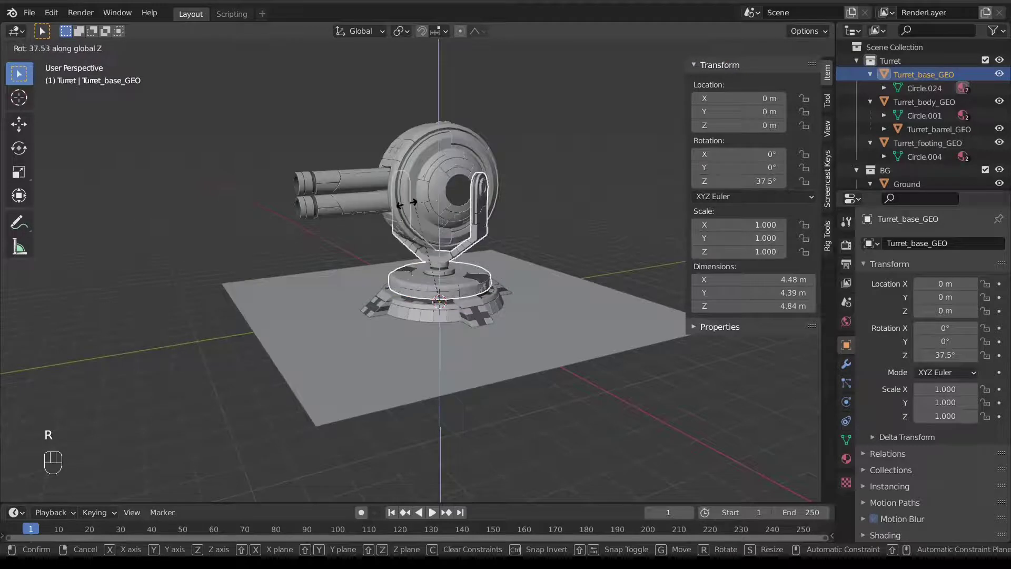
pyautogui.rightClick(450, 166)
# Parent Turret_body_GEO to Turret_base_GEO using the Object parent type.
pyautogui.rightClick(450, 166)
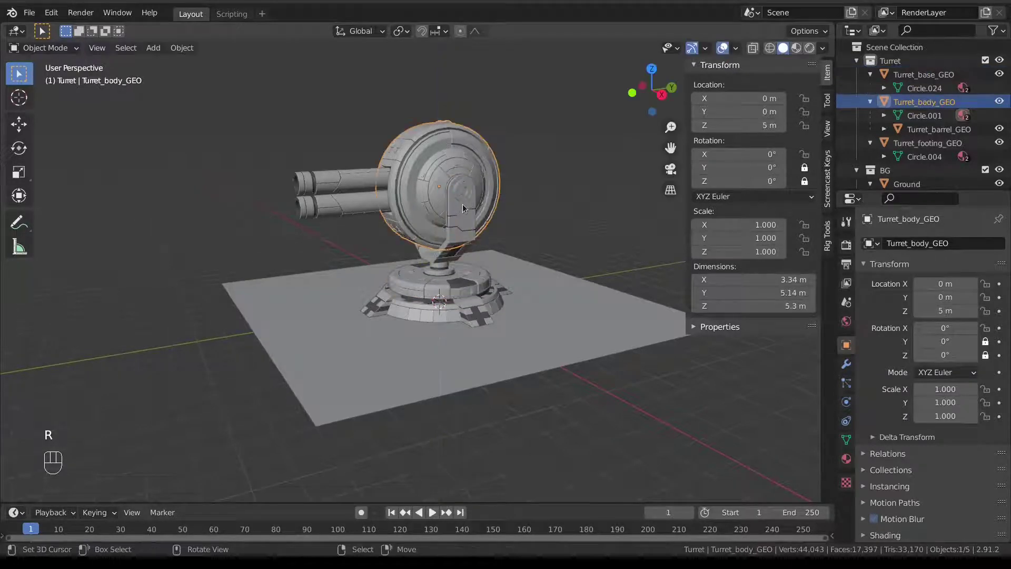
pyautogui.keyDown('shift'); pyautogui.rightClick(463, 208); pyautogui.keyUp('shift')
pyautogui.hotkey('ctrl', 'p')
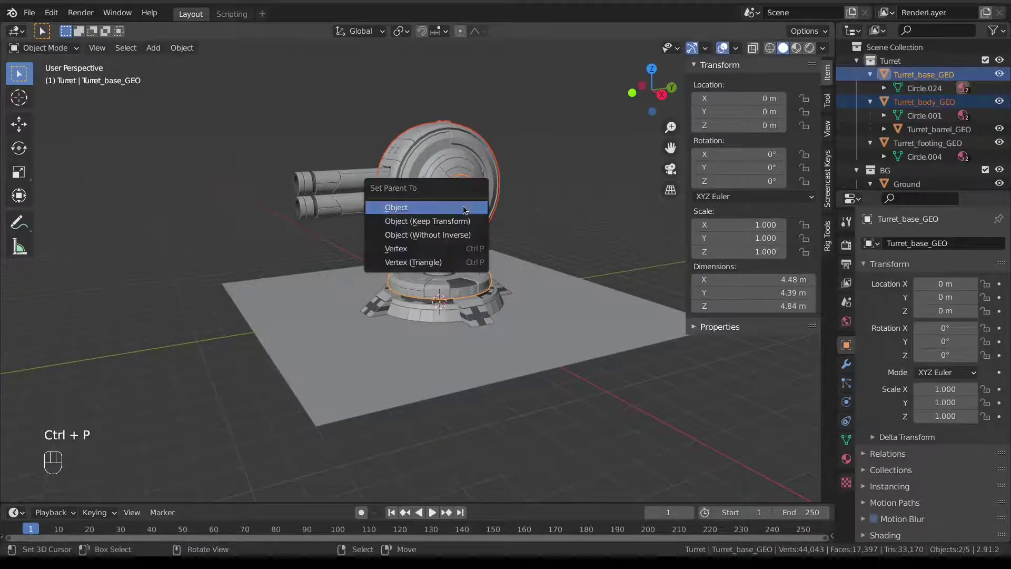
pyautogui.click(463, 207)
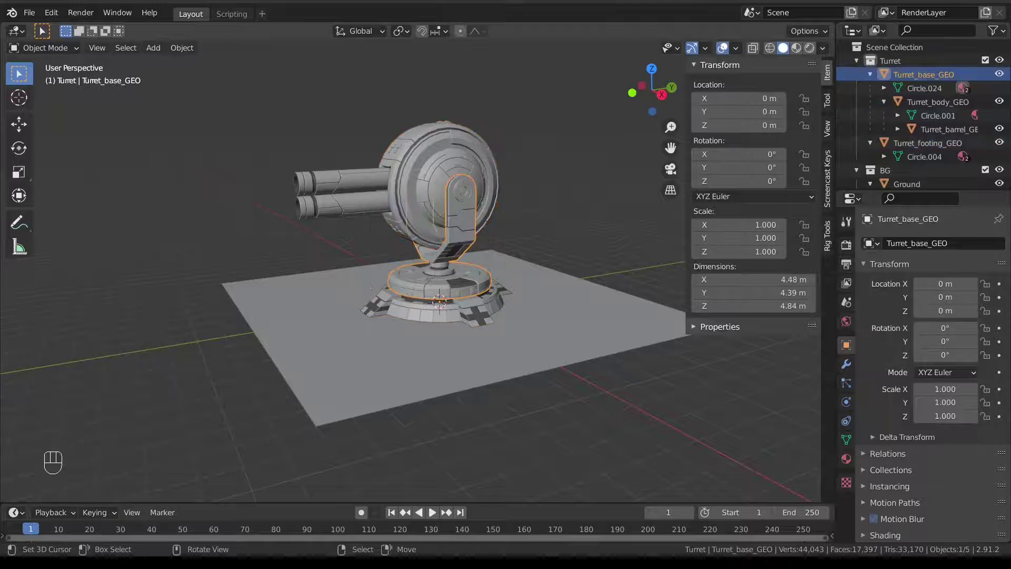
# Test the parenting by rotating the turret base around its local Z axis, and cancel the rotation.
pyautogui.press('r')
pyautogui.press('z')
pyautogui.press('z')
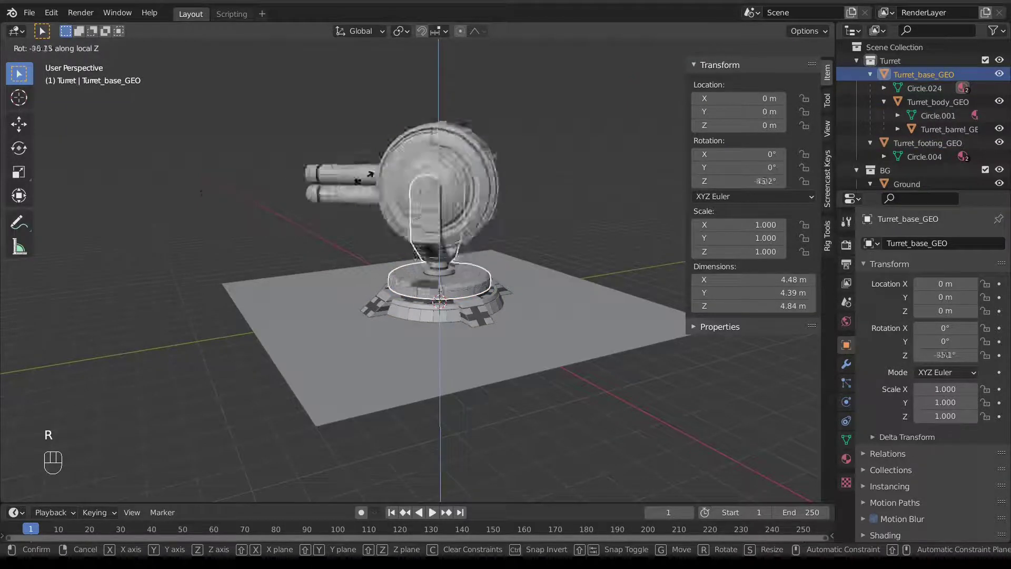
pyautogui.press('Escape')
# Test tilting the turret body around the global X axis and cancel the rotation.
pyautogui.click(399, 147)
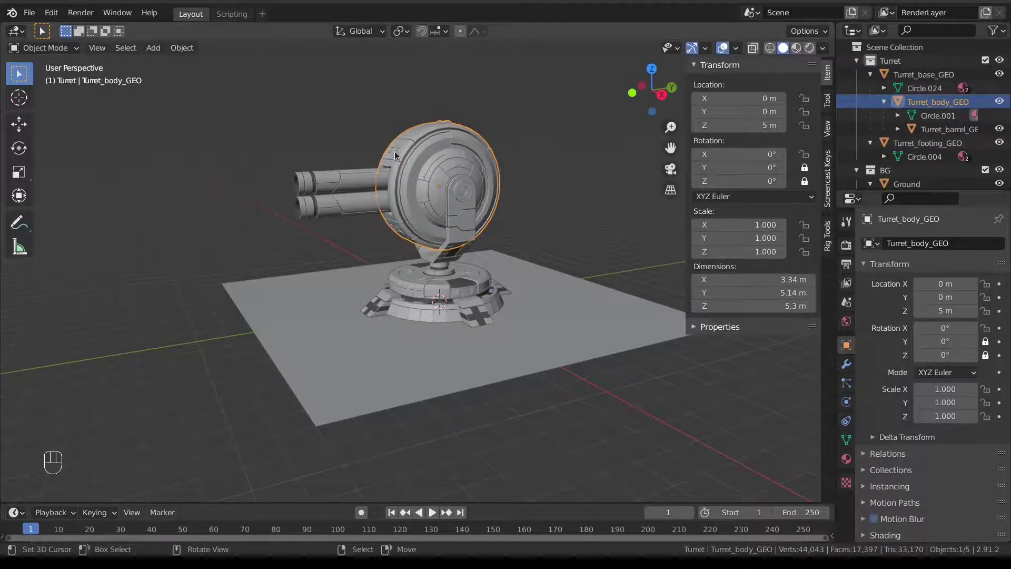
pyautogui.press('r')
pyautogui.press('x')
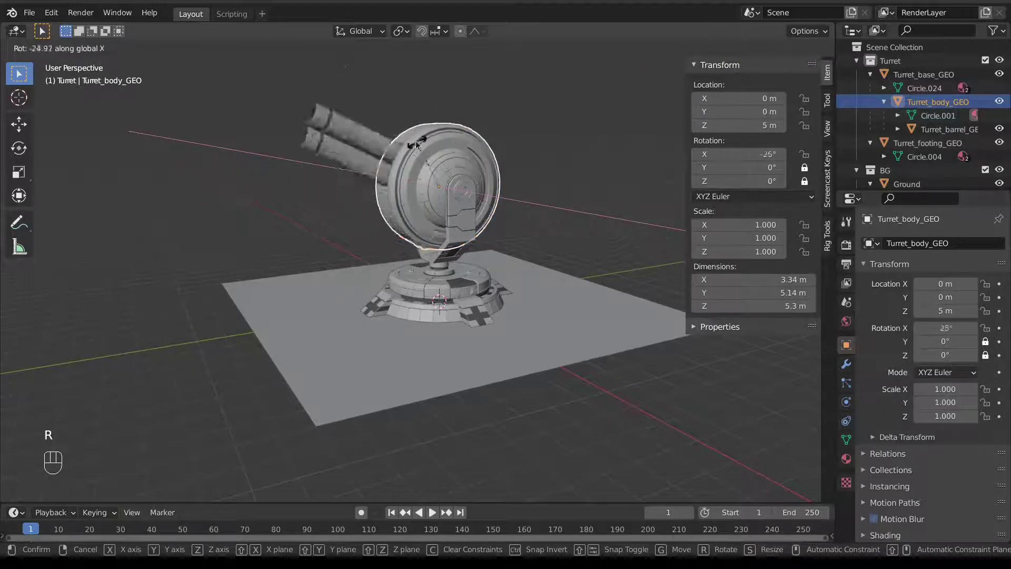
pyautogui.rightClick(416, 142)
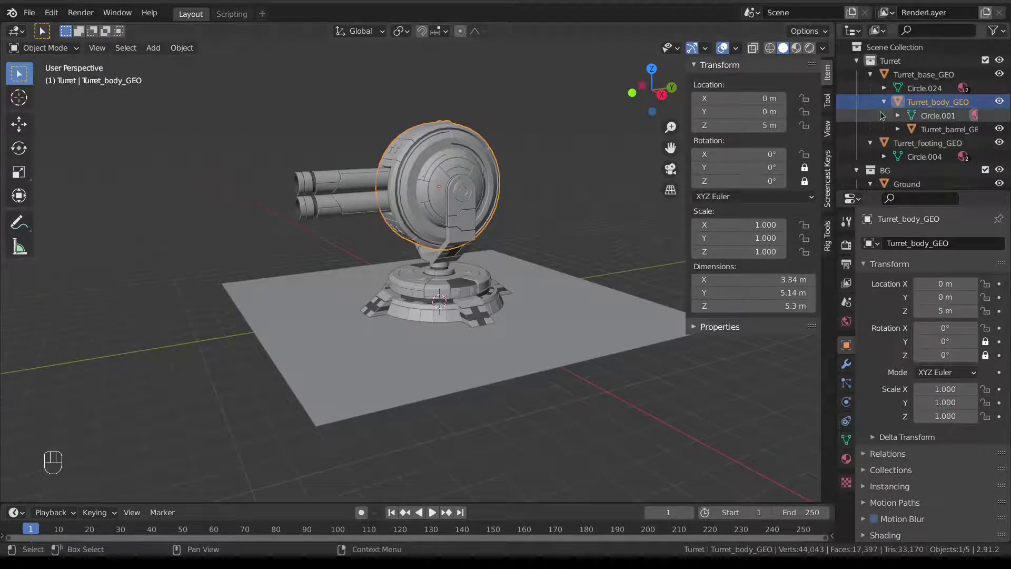
# Rename the Turret collection to TURRET.
pyautogui.click(911, 61)
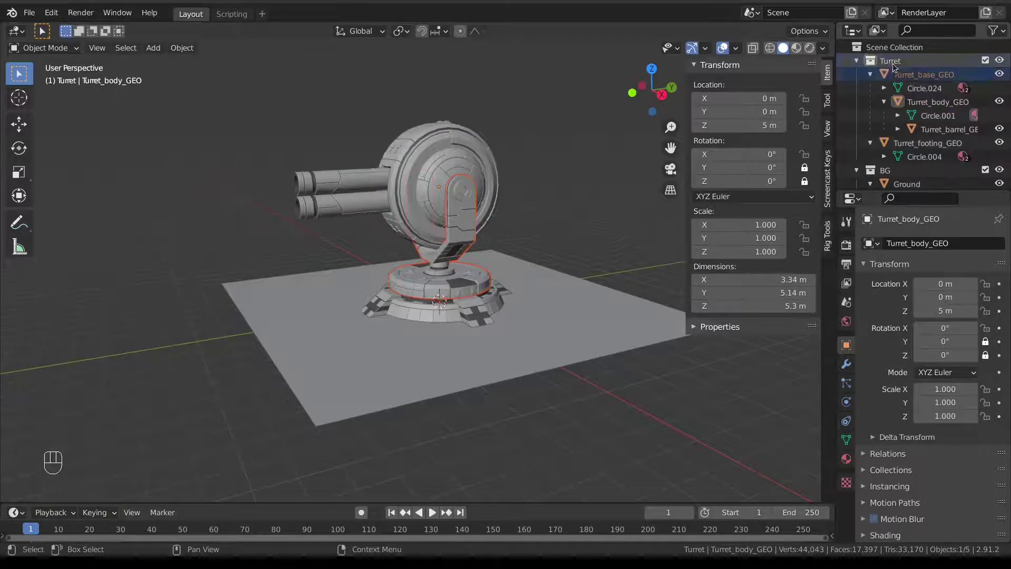
pyautogui.doubleClick(911, 62)
pyautogui.write('T')
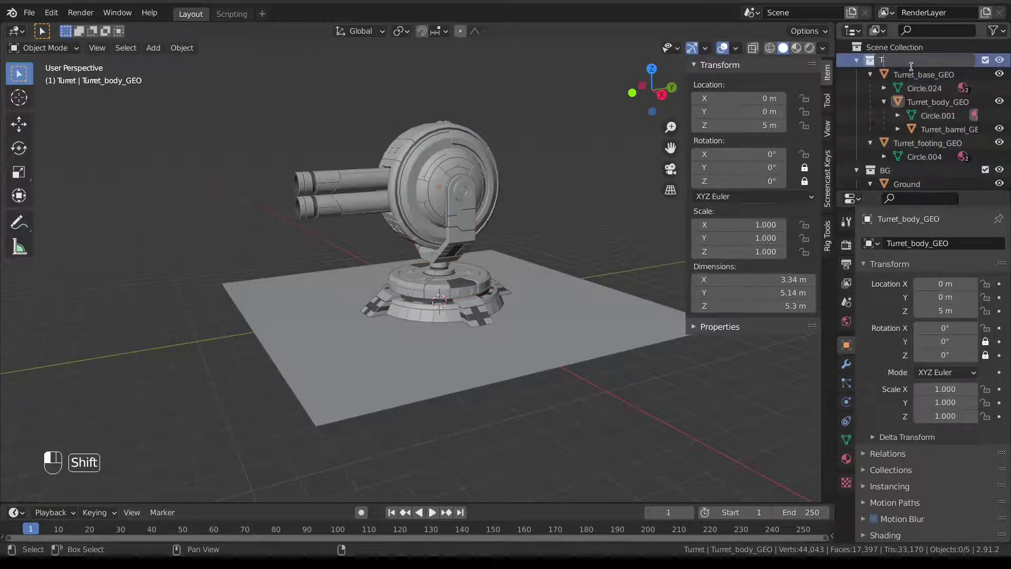
pyautogui.write('URRET')
pyautogui.press('Return')
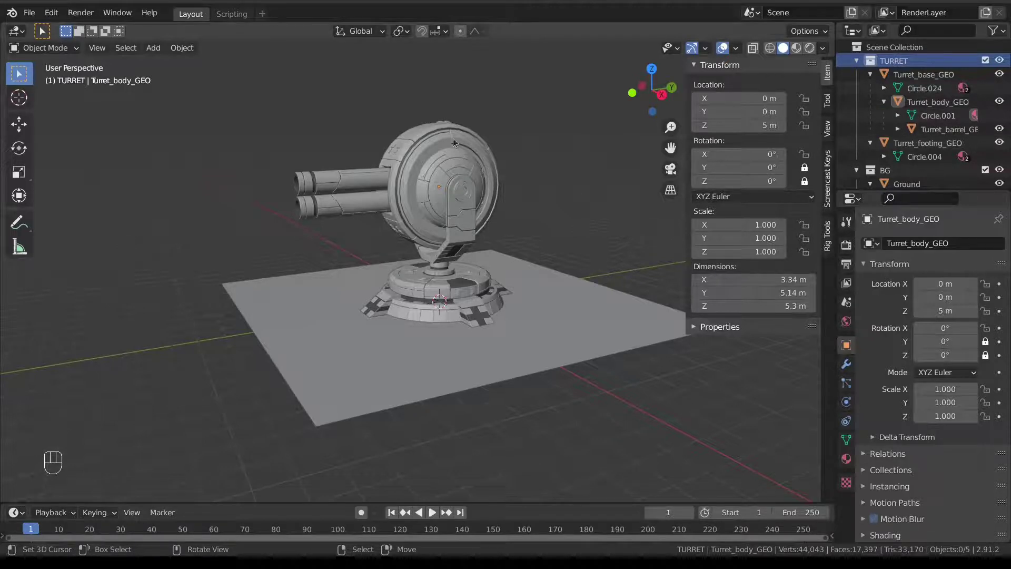
# Create a new collection named Turret_rig inside the TURRET collection.
pyautogui.moveTo(994, 32); pyautogui.dragTo(974, 33, button='middle')
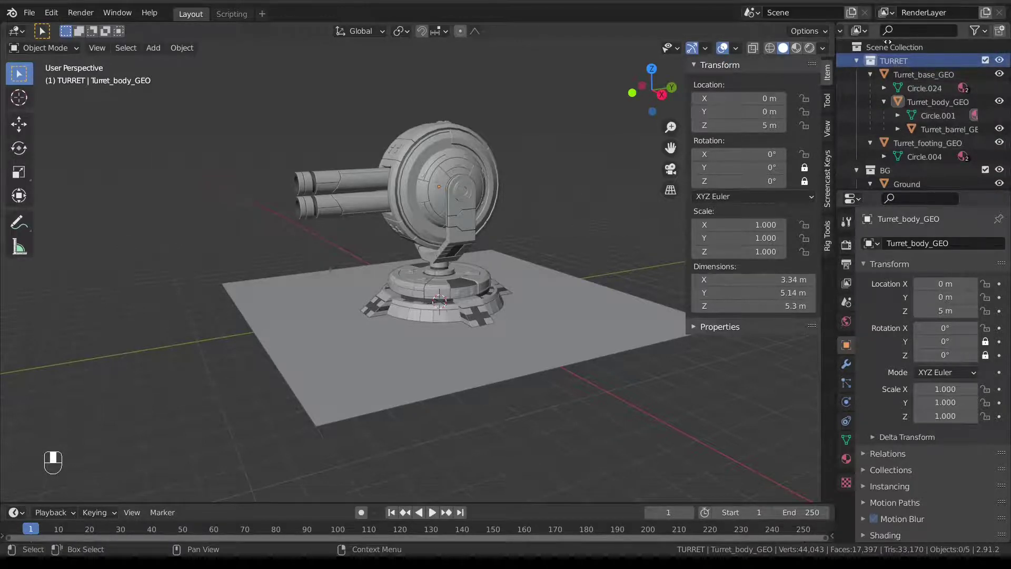
pyautogui.click(999, 30)
pyautogui.press('F2')
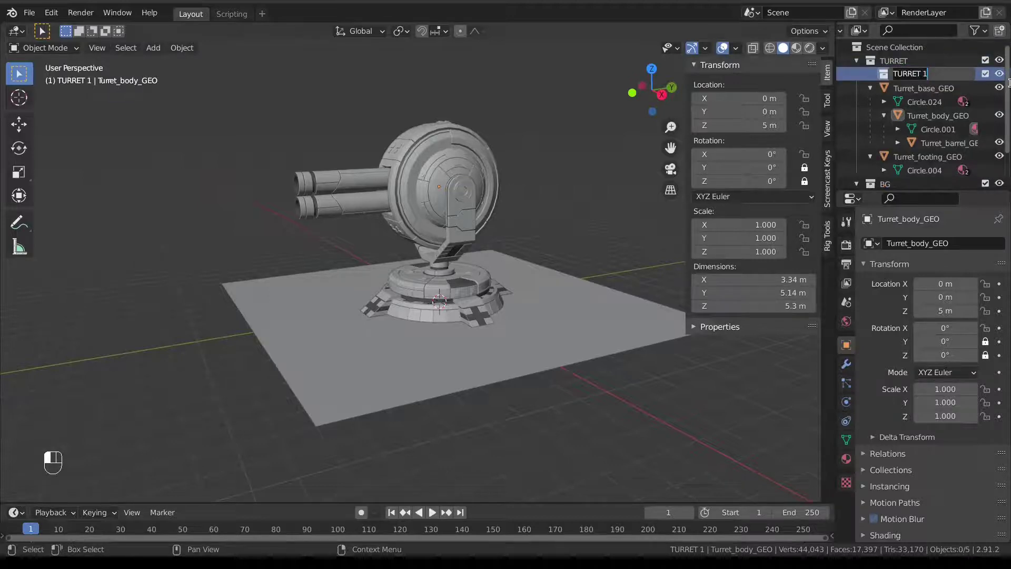
pyautogui.write('Turret')
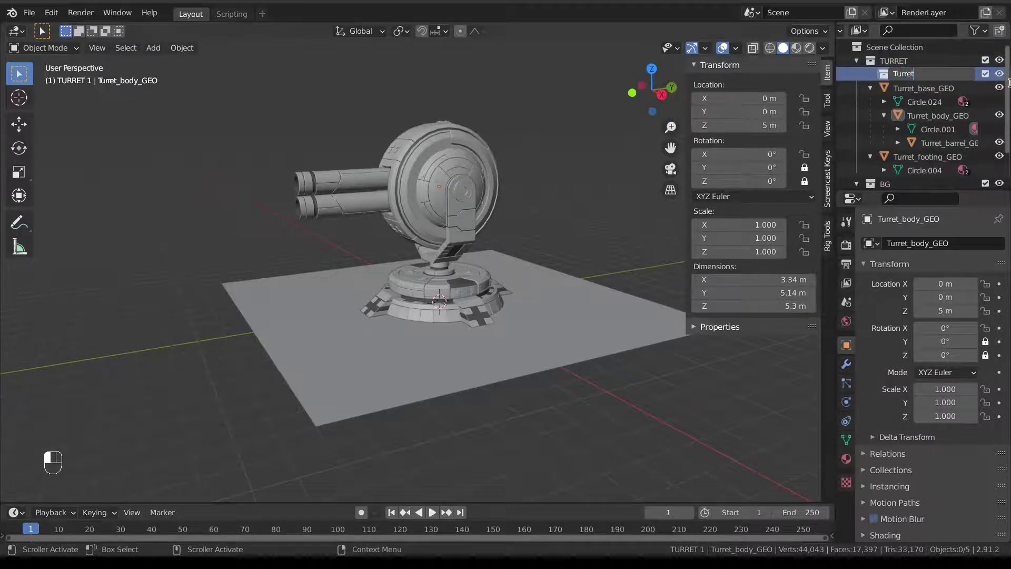
pyautogui.write('_rig')
pyautogui.press('Return')
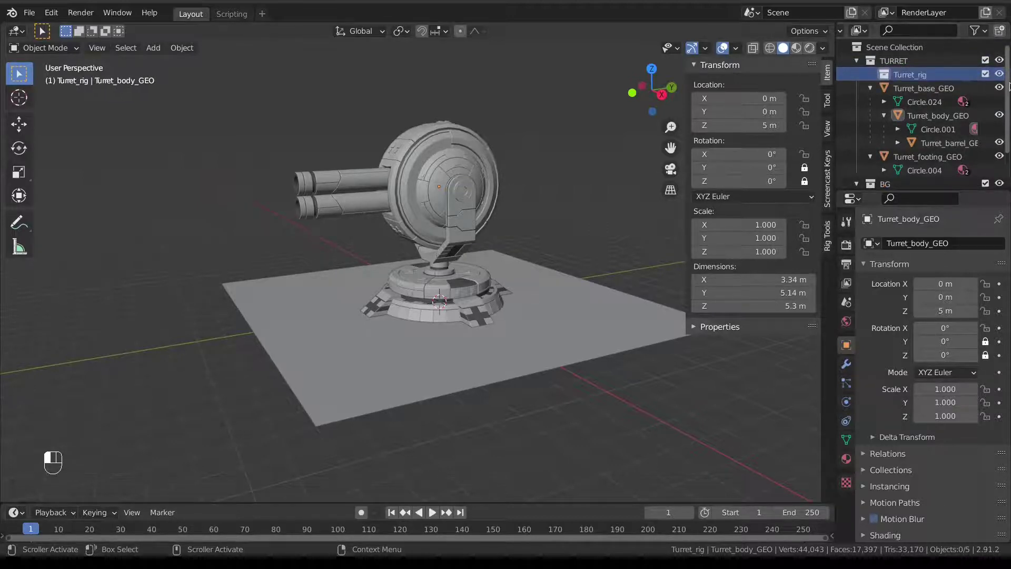
# Create a second collection named Turret_GEO inside the TURRET collection.
pyautogui.click(925, 62)
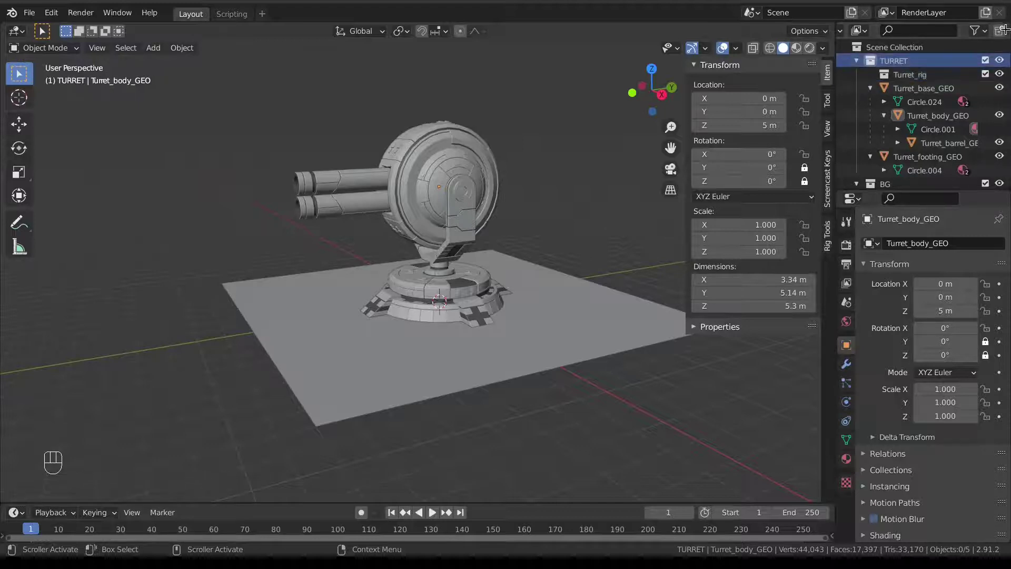
pyautogui.click(1000, 30)
pyautogui.doubleClick(939, 91)
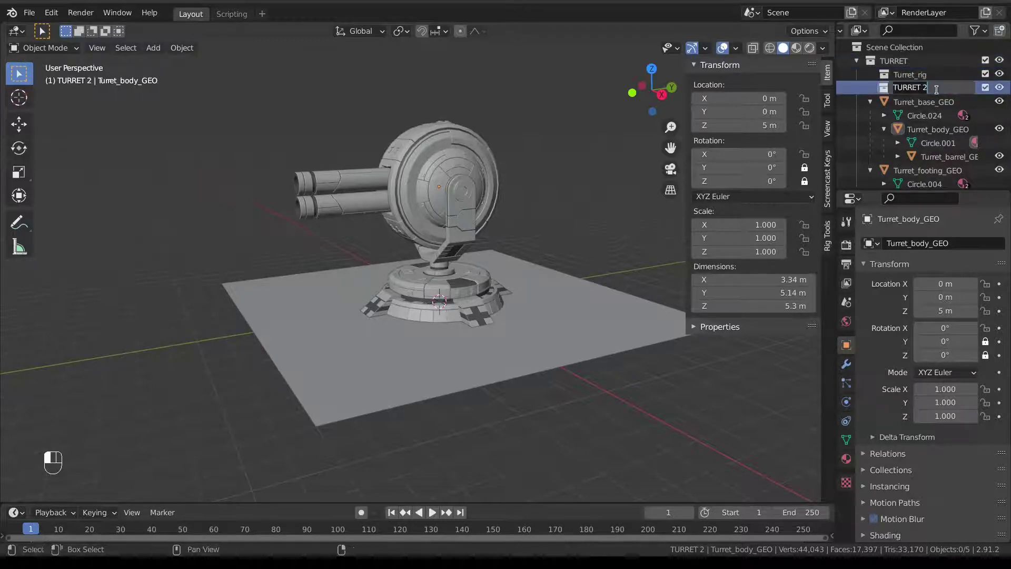
pyautogui.write('Turret')
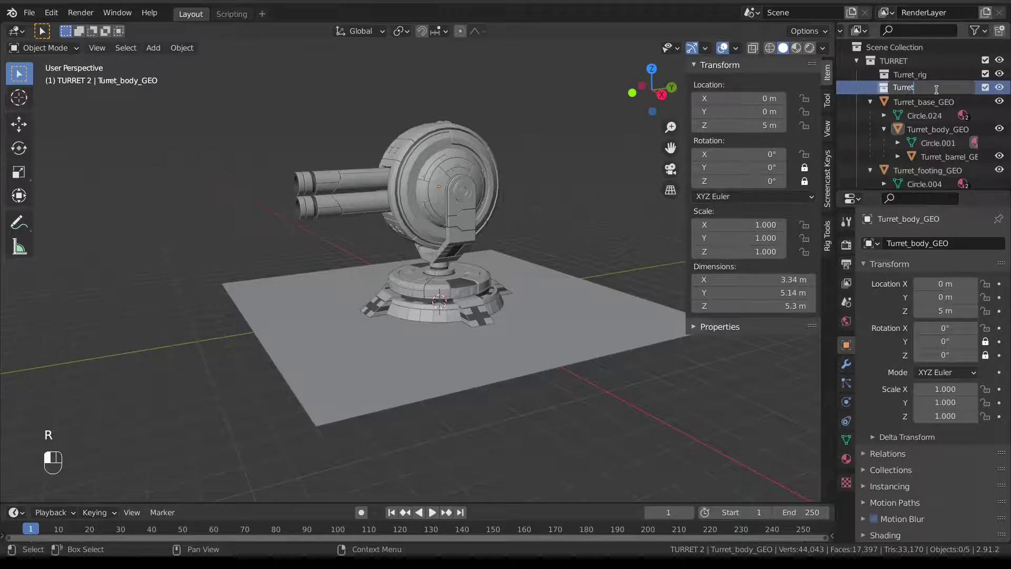
pyautogui.write('_GEO')
pyautogui.press('Return')
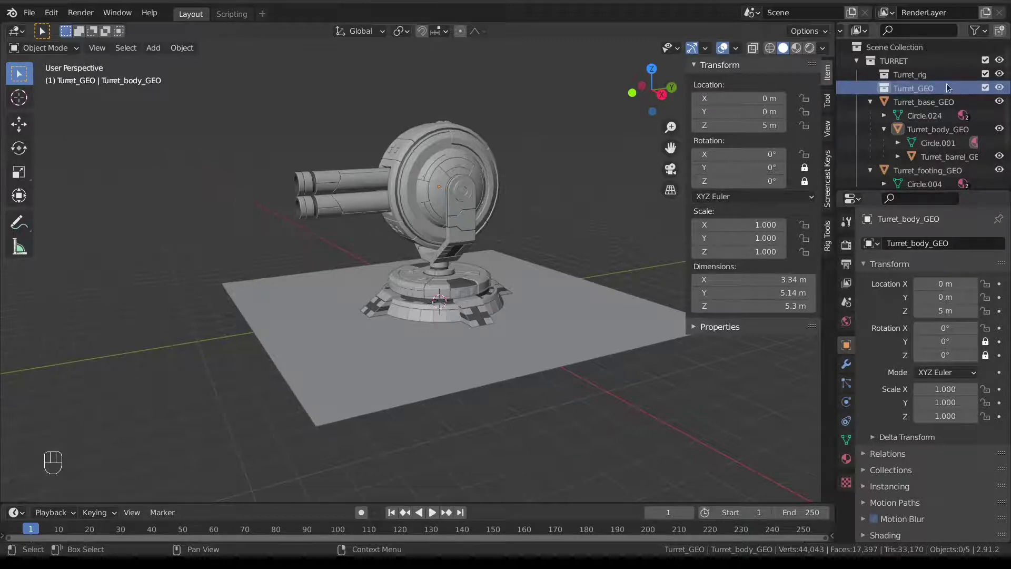
# Select the turret base, body, barrel and footing objects together and move them into the Turret_GEO collection.
pyautogui.click(907, 106)
pyautogui.scroll(-2, 907, 128)
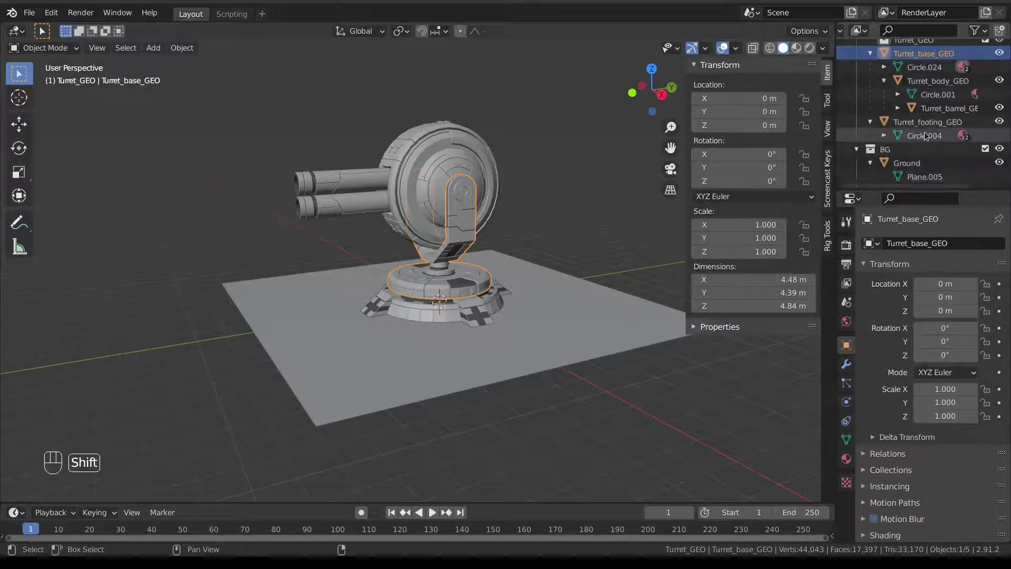
pyautogui.keyDown('shift'); pyautogui.click(924, 162); pyautogui.keyUp('shift')
pyautogui.scroll(2, 939, 93)
pyautogui.moveTo(939, 92); pyautogui.dragTo(914, 89)
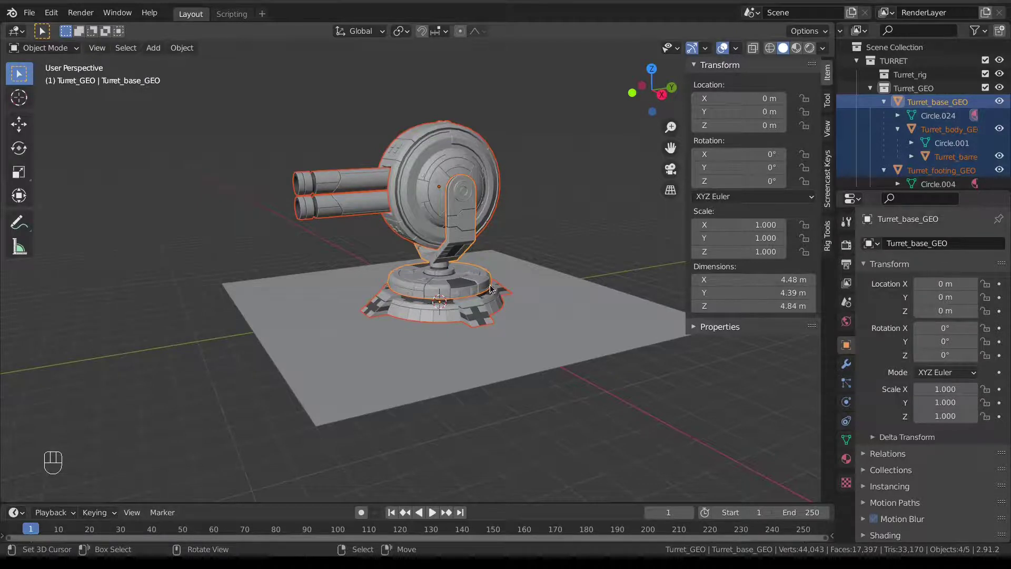
# From the front orthographic view, add a single-bone armature at the scene origin.
pyautogui.press('KP_1')
pyautogui.hotkey('shift', 'a')
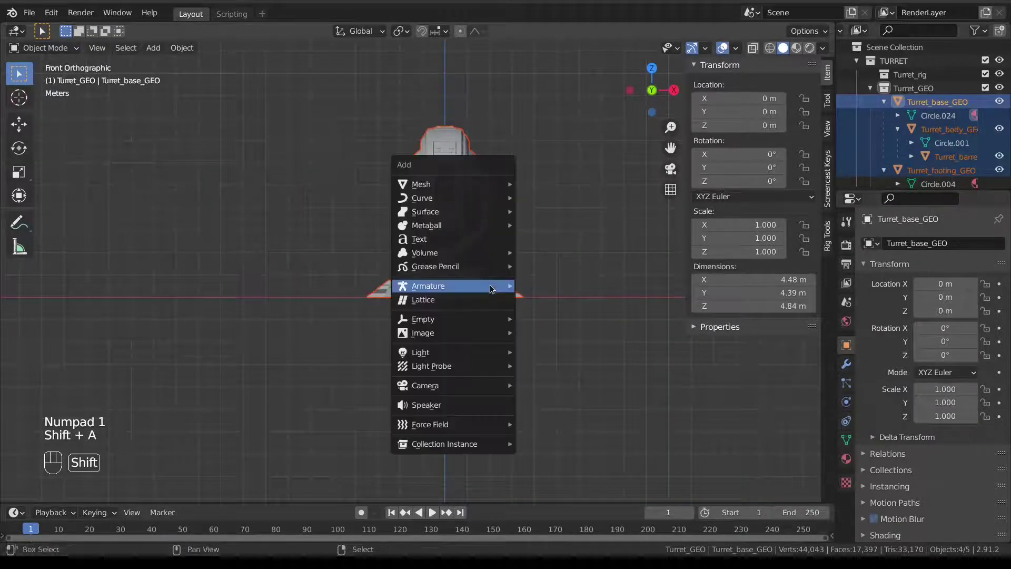
pyautogui.moveTo(494, 285)
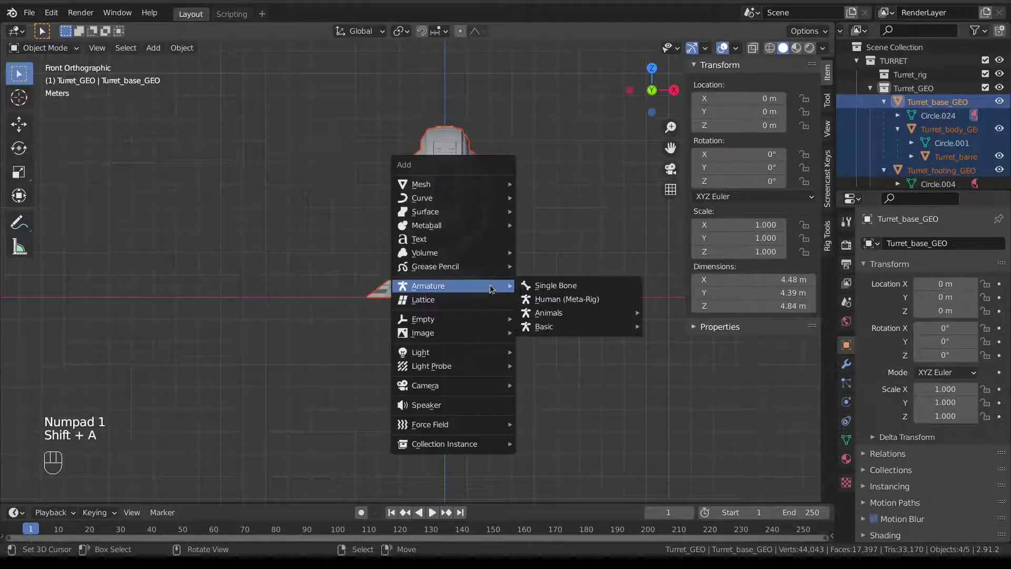
pyautogui.click(550, 288)
# Set the armature object's viewport display to Wire and enable In Front.
pyautogui.moveTo(497, 261); pyautogui.dragTo(451, 272, button='middle')
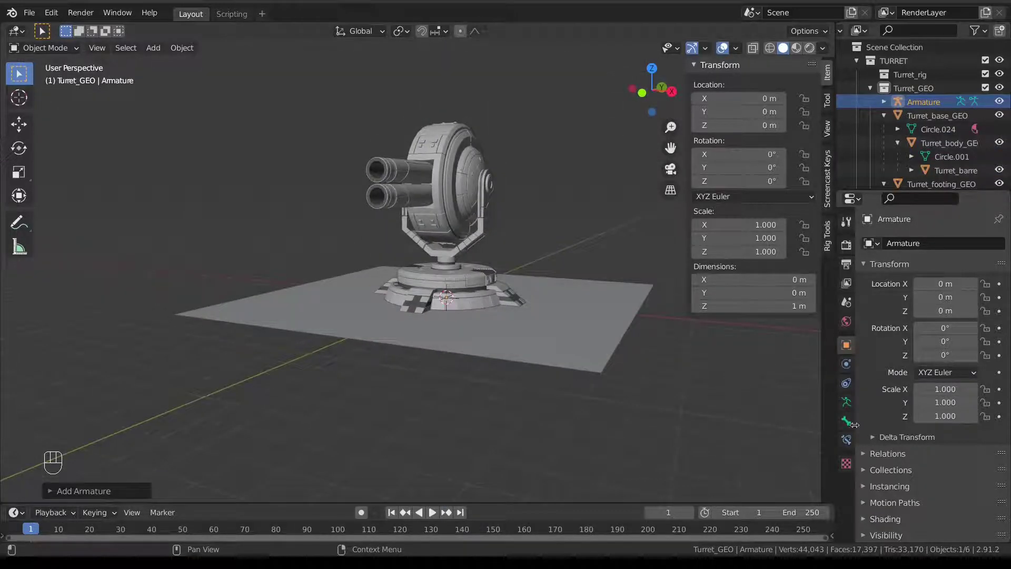
pyautogui.scroll(-3, 915, 514)
pyautogui.click(916, 515)
pyautogui.scroll(-5, 936, 502)
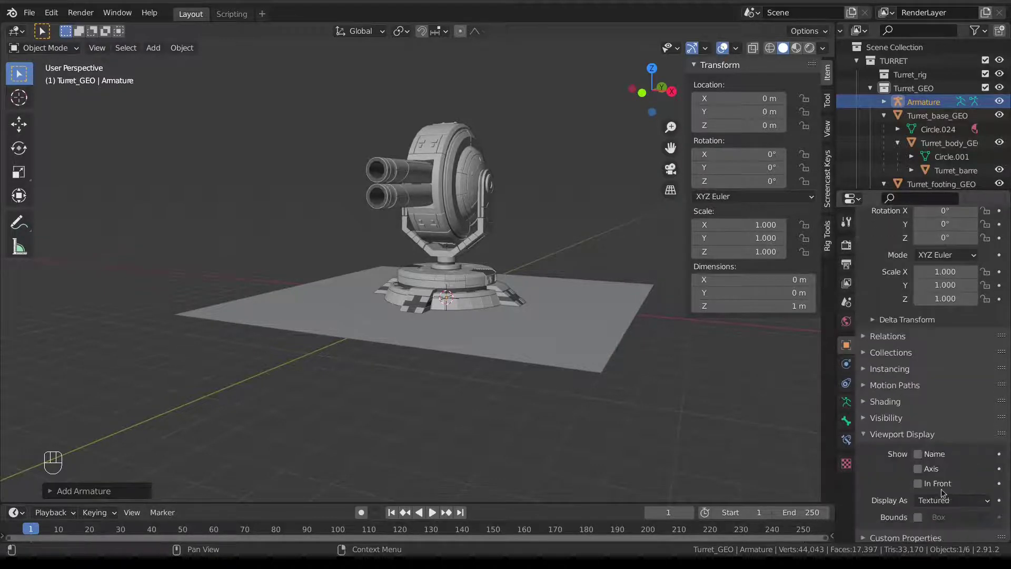
pyautogui.click(947, 501)
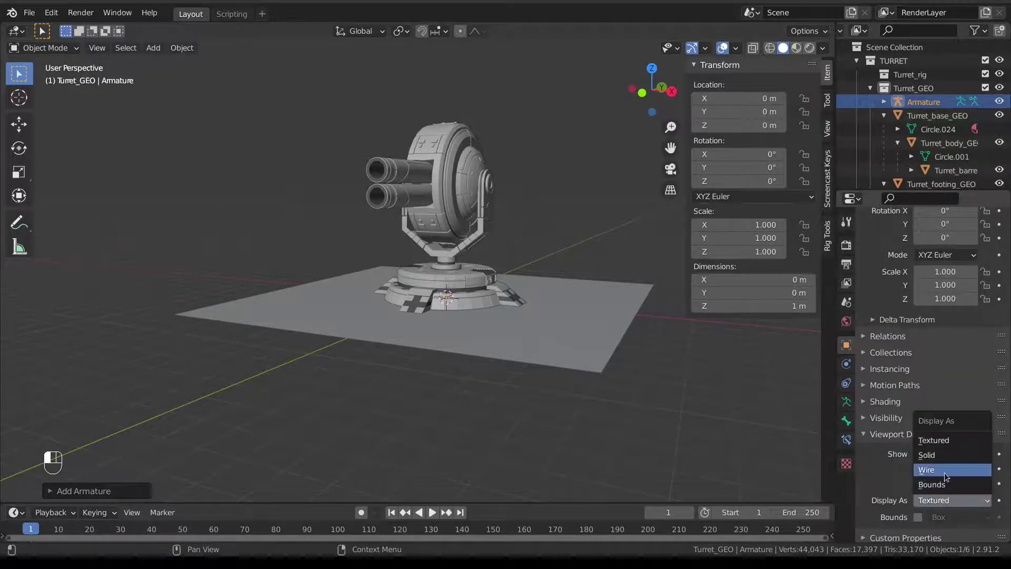
pyautogui.click(947, 470)
pyautogui.click(933, 484)
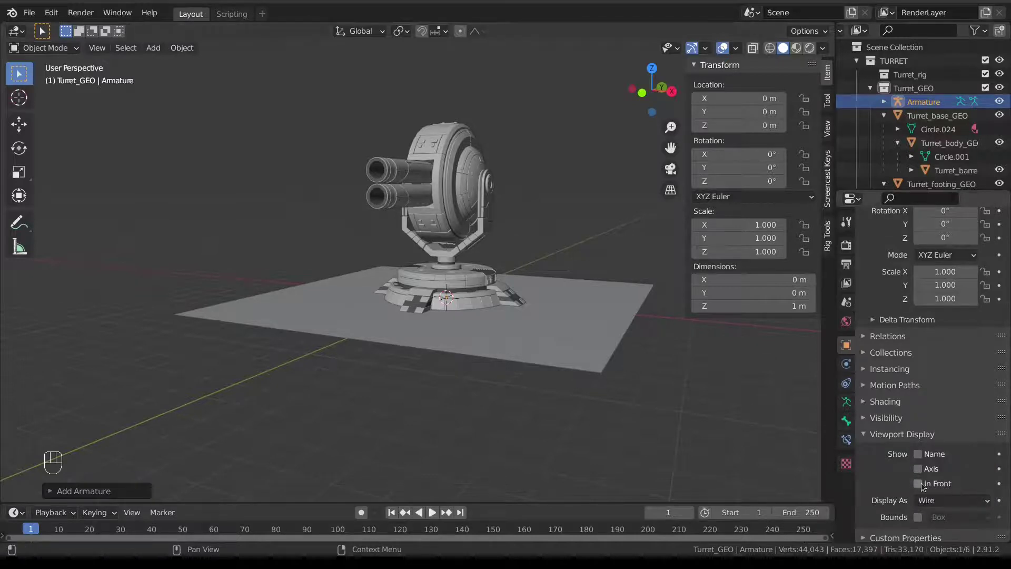
# Show bone names and axes in the armature data's viewport display settings.
pyautogui.moveTo(568, 369); pyautogui.dragTo(505, 374, button='middle')
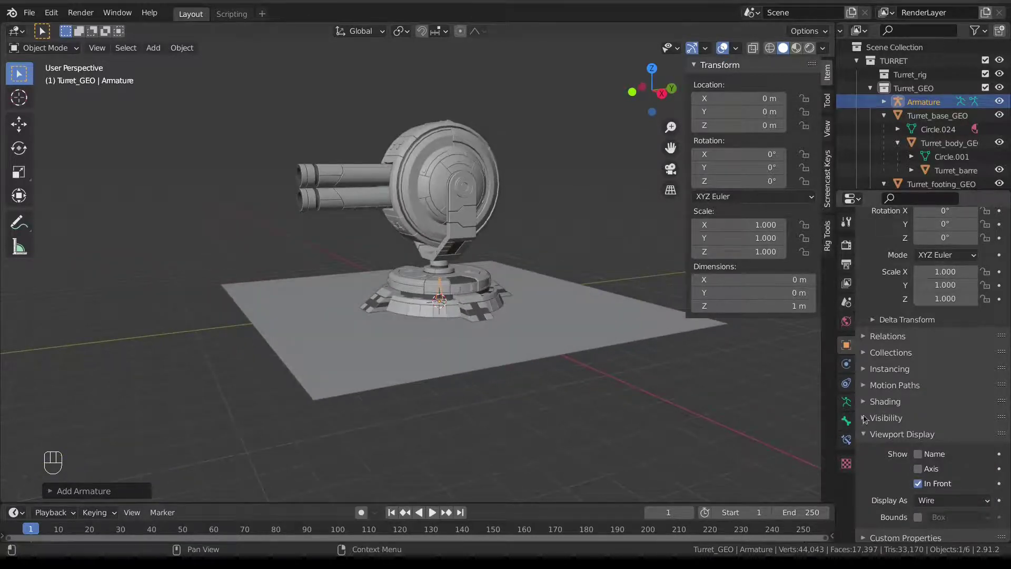
pyautogui.click(846, 401)
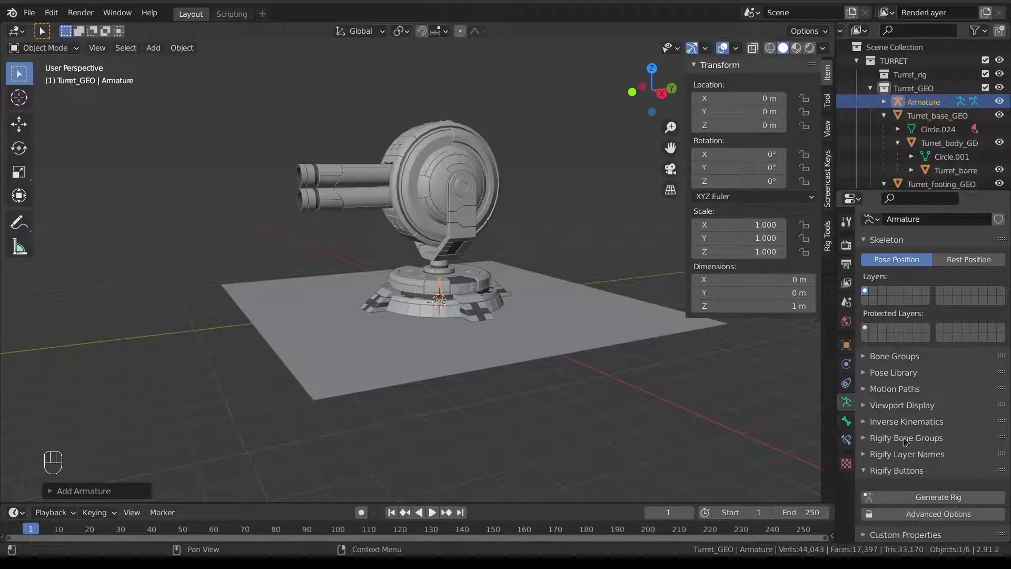
pyautogui.click(902, 405)
pyautogui.click(918, 442)
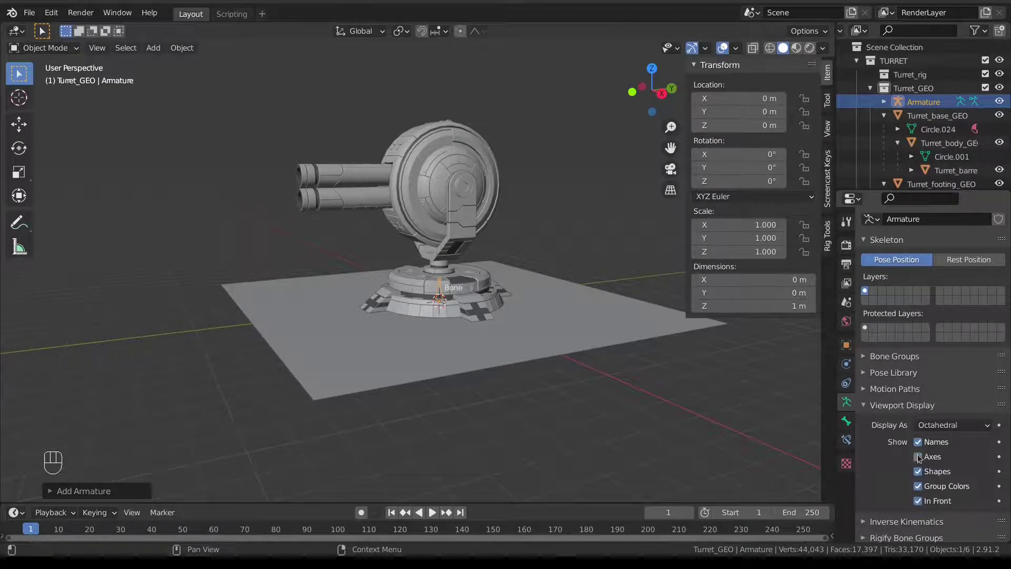
pyautogui.moveTo(479, 351); pyautogui.dragTo(469, 350, button='middle')
pyautogui.scroll(3, 448, 304)
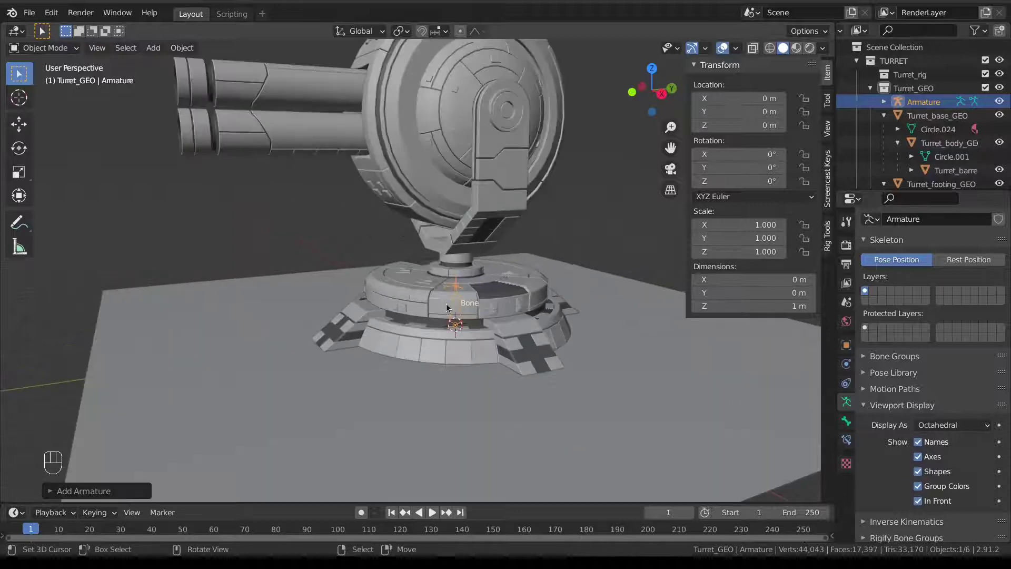
# Switch to the right orthographic view and move the armature into the Turret_rig collection.
pyautogui.moveTo(446, 303); pyautogui.dragTo(436, 389, button='middle')
pyautogui.press('KP_3')
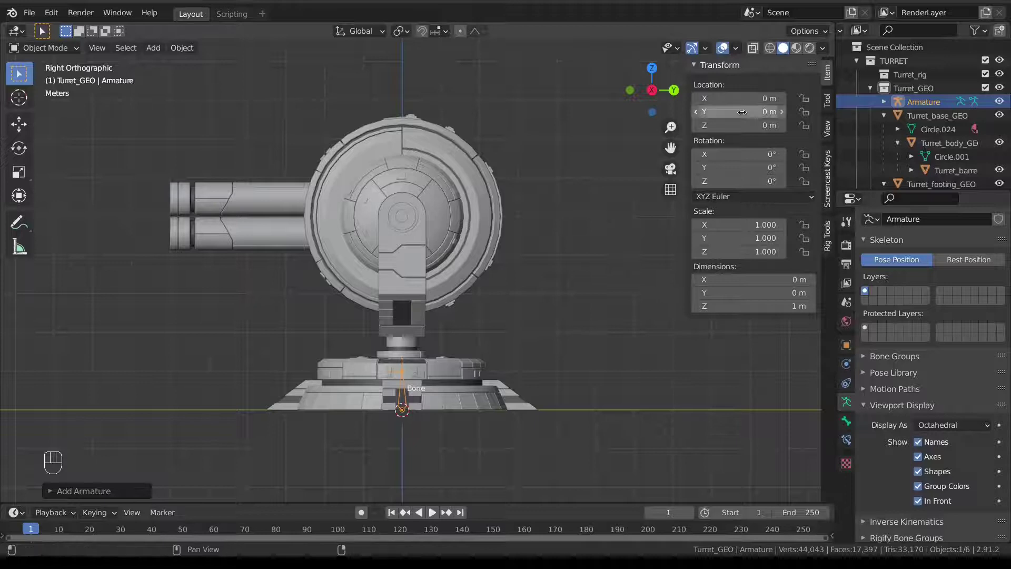
pyautogui.moveTo(911, 101); pyautogui.dragTo(925, 78)
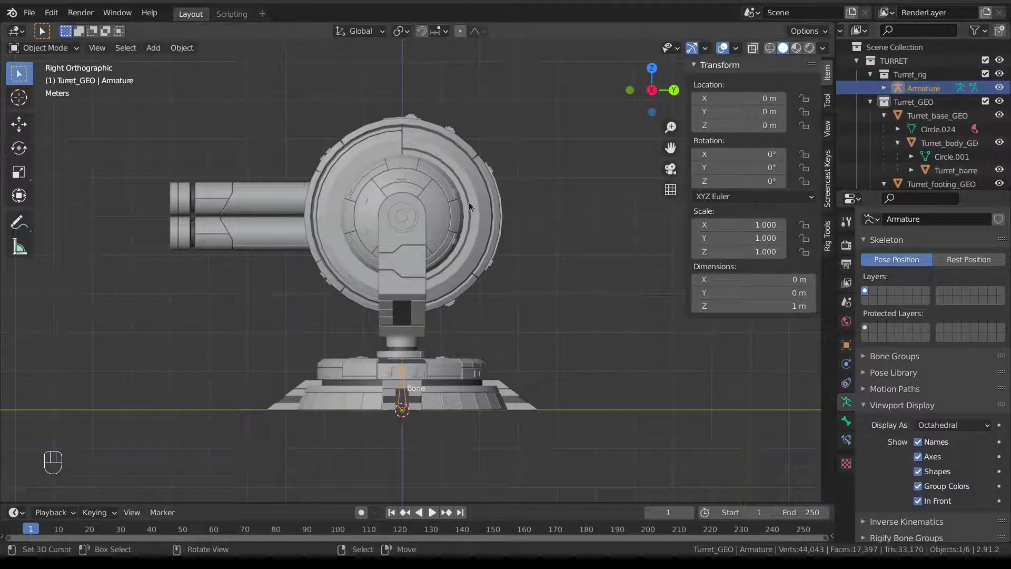
# Rename the armature object to Turret_rig and expand it in the outliner to check its data name.
pyautogui.press('F2')
pyautogui.write('Turret')
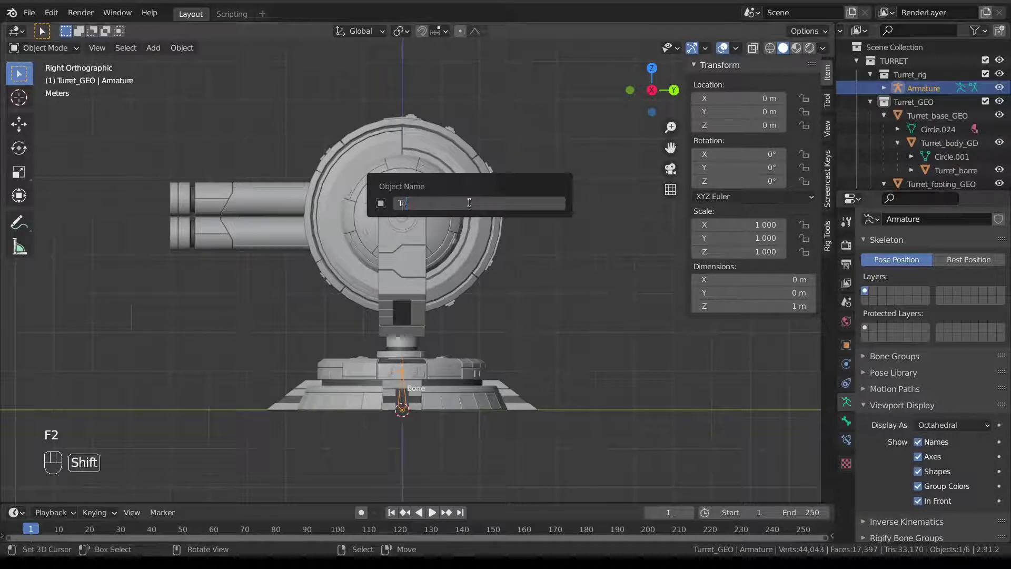
pyautogui.write('rig')
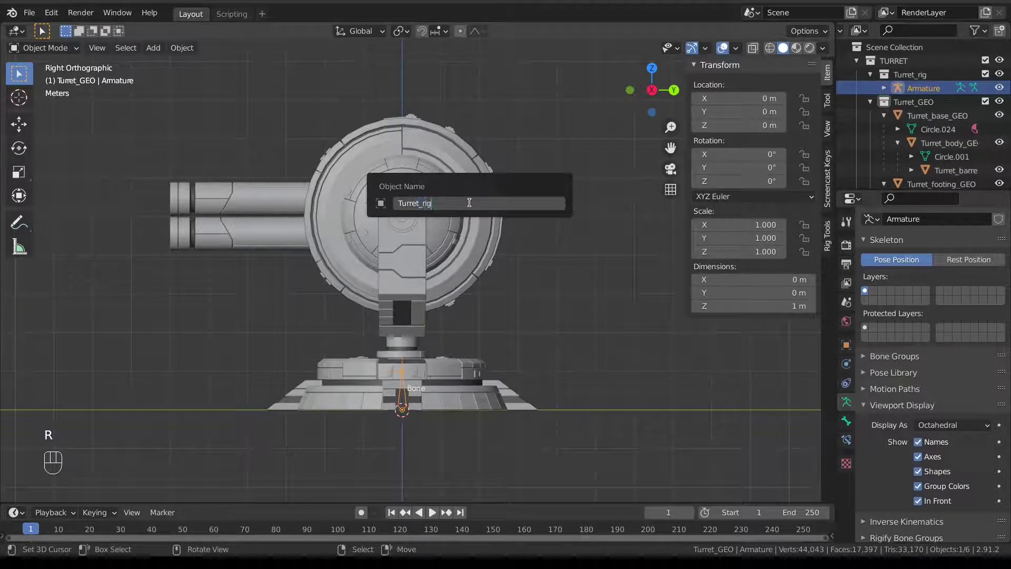
pyautogui.press('Return')
pyautogui.click(884, 88)
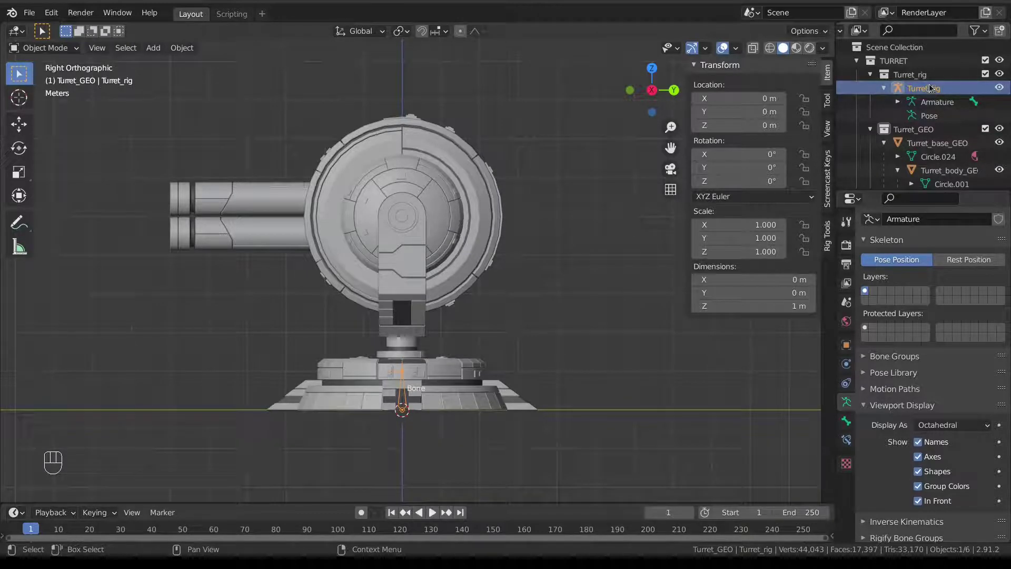
# Open the Scripting workspace, create a new text block named rename_data.py and begin it with import bpy.
pyautogui.click(238, 16)
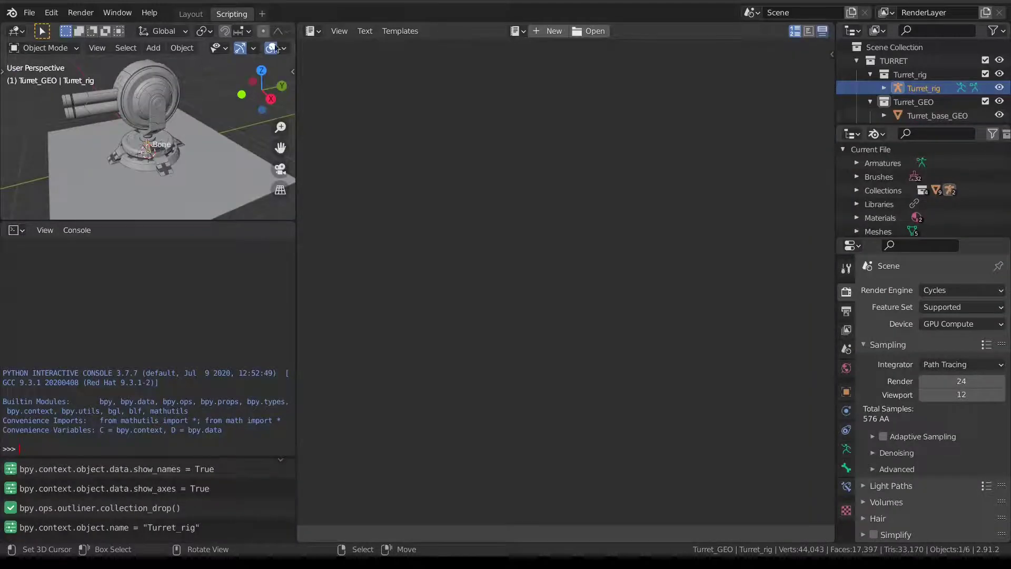
pyautogui.click(550, 31)
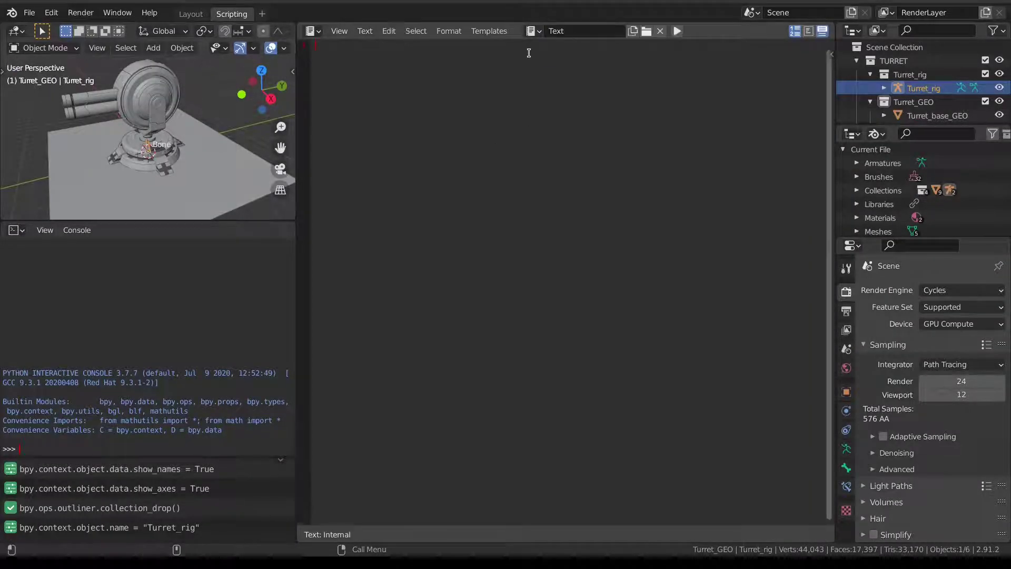
pyautogui.write('ren')
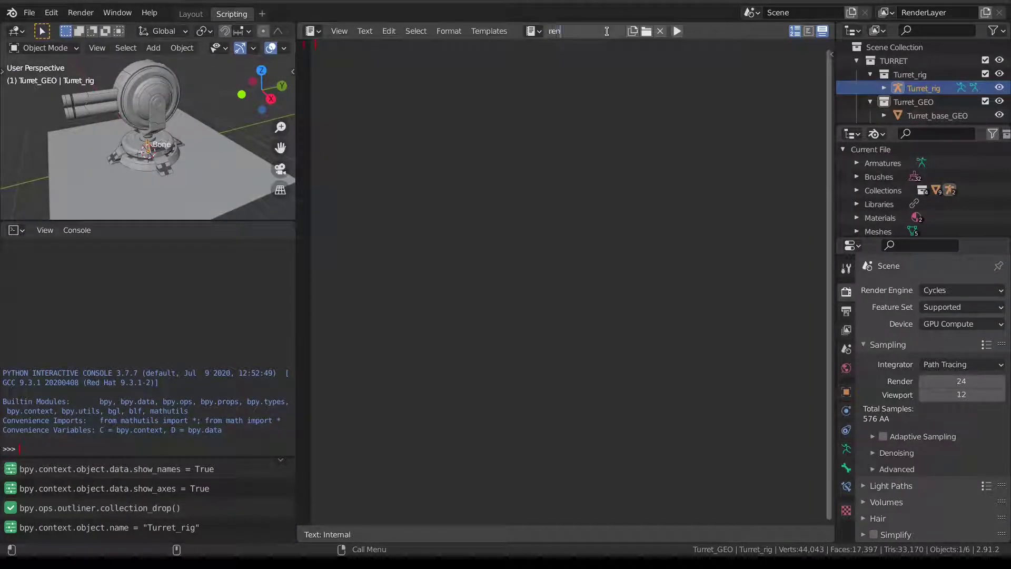
pyautogui.write('ame_data.py')
pyautogui.press('Return')
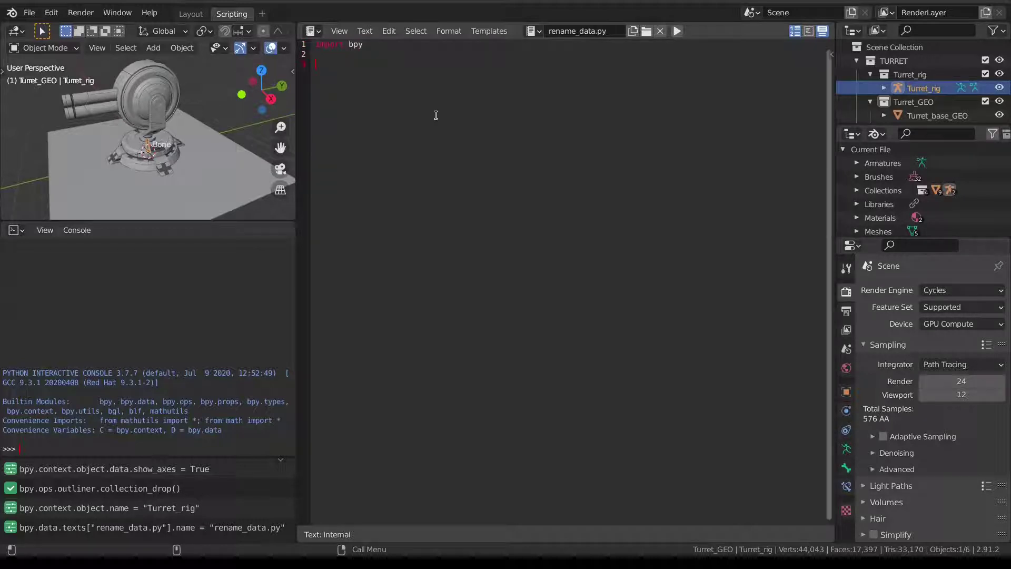
# Write sel = bpy.context.selected_objects, followed by a for i in sel loop that sets i.data.name = i.name.
pyautogui.write('s')
pyautogui.press('BackSpace')
pyautogui.press('BackSpace')
pyautogui.write('py.context.selected_objects')
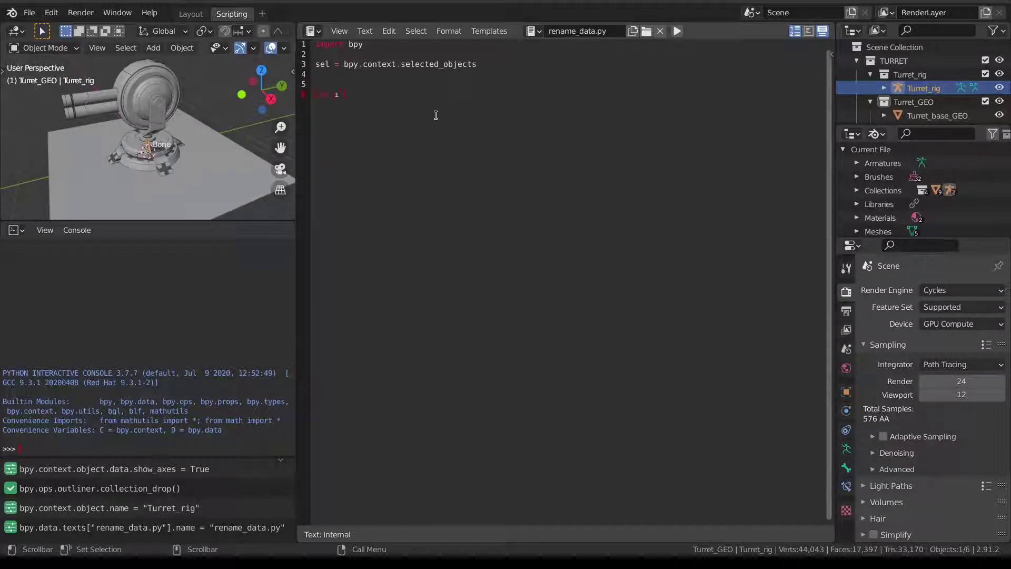
pyautogui.write(':')
# Select all objects in the scene for the renaming script.
pyautogui.scroll(-3, 158, 131)
pyautogui.press('a')
pyautogui.moveTo(122, 76); pyautogui.dragTo(200, 191)
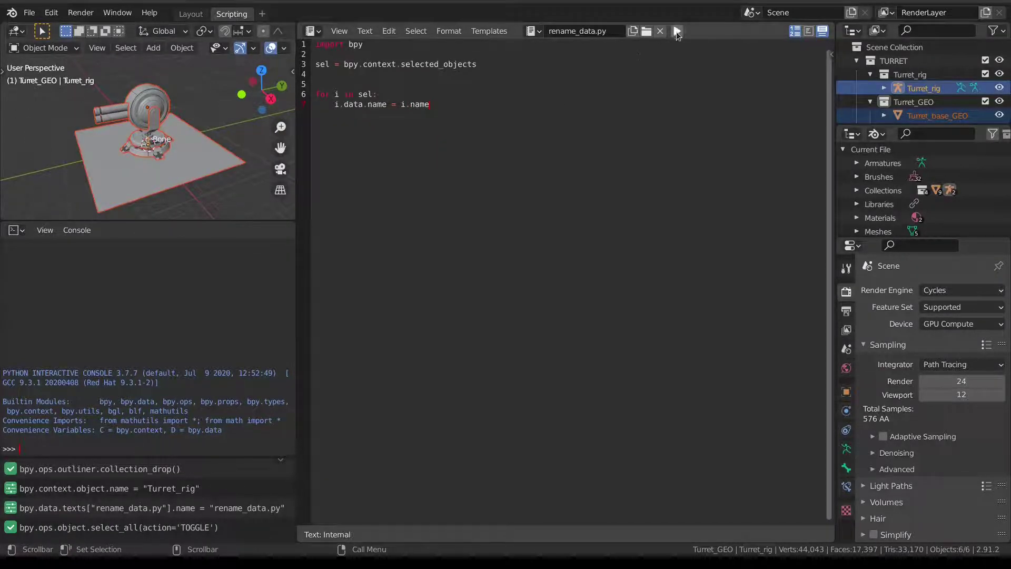
# Expand Turret_rig and Turret_base_GEO in the outliner and run the rename_data.py script on the selected objects.
pyautogui.click(884, 88)
pyautogui.scroll(-2, 889, 78)
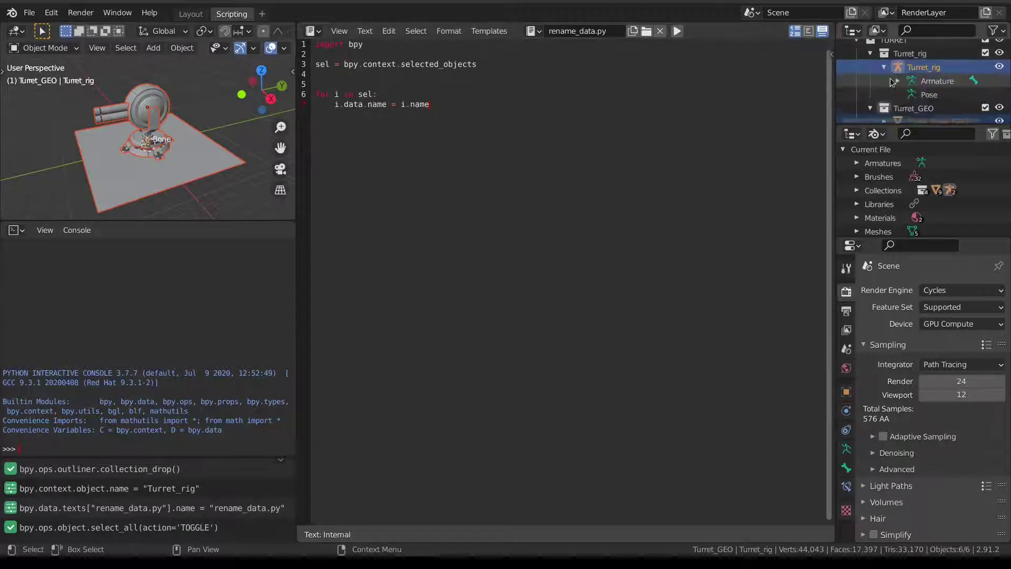
pyautogui.click(885, 98)
pyautogui.scroll(-2, 884, 96)
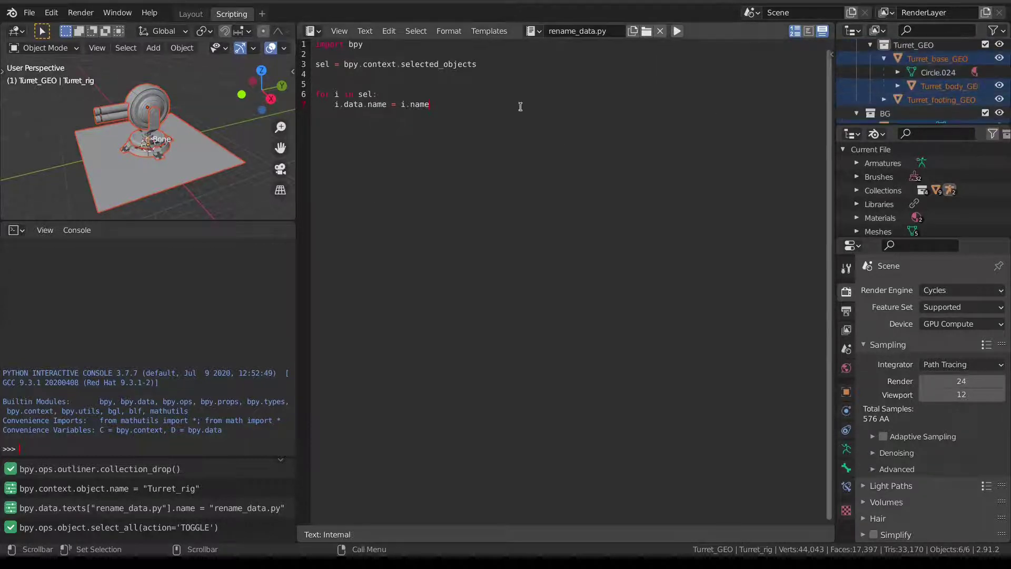
pyautogui.click(678, 31)
pyautogui.scroll(3, 937, 81)
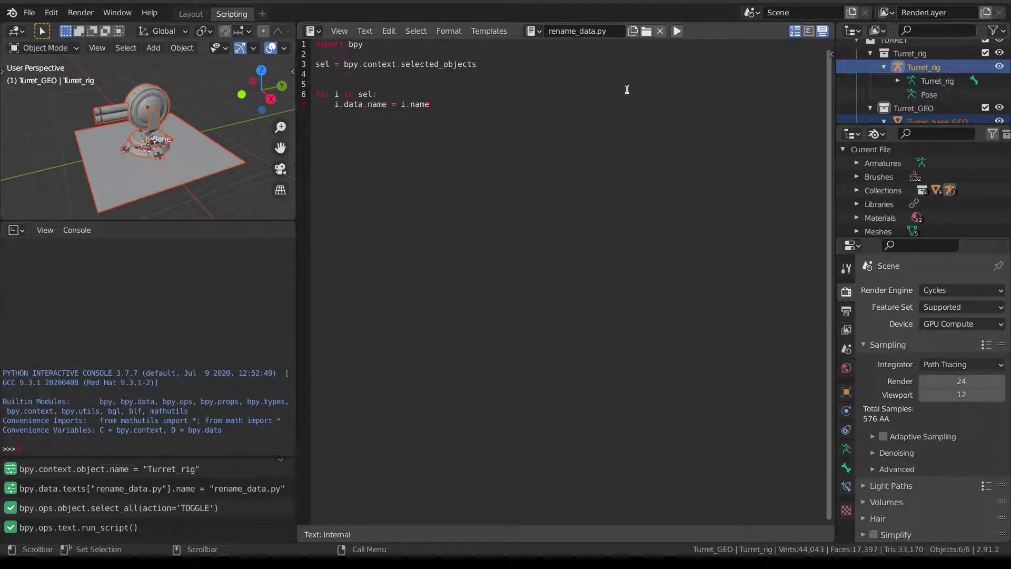
# Unlink the rename_data.py text block from the text editor and return to the Layout workspace.
pyautogui.hotkey('ctrl', 'a')
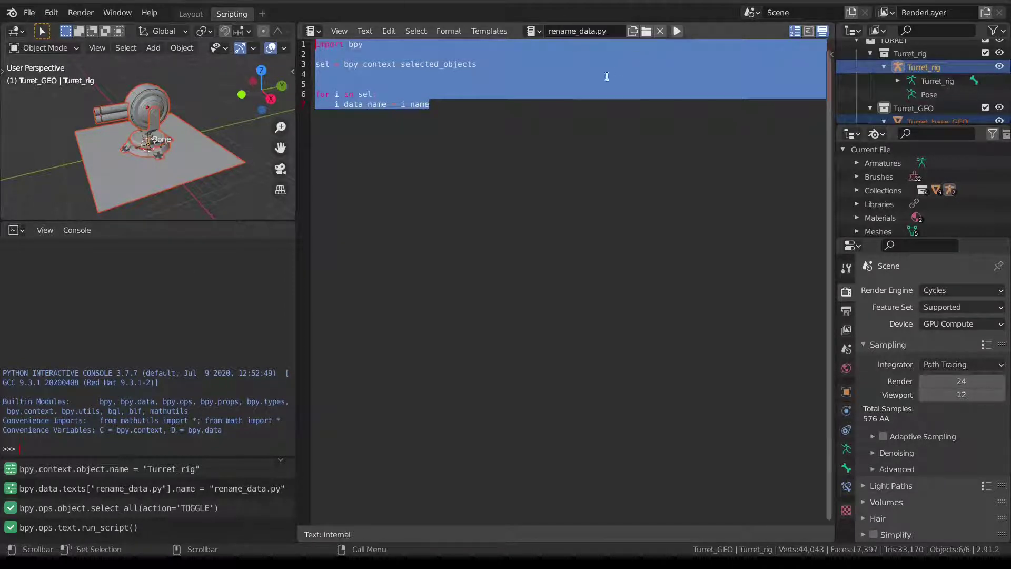
pyautogui.click(660, 31)
pyautogui.click(596, 37)
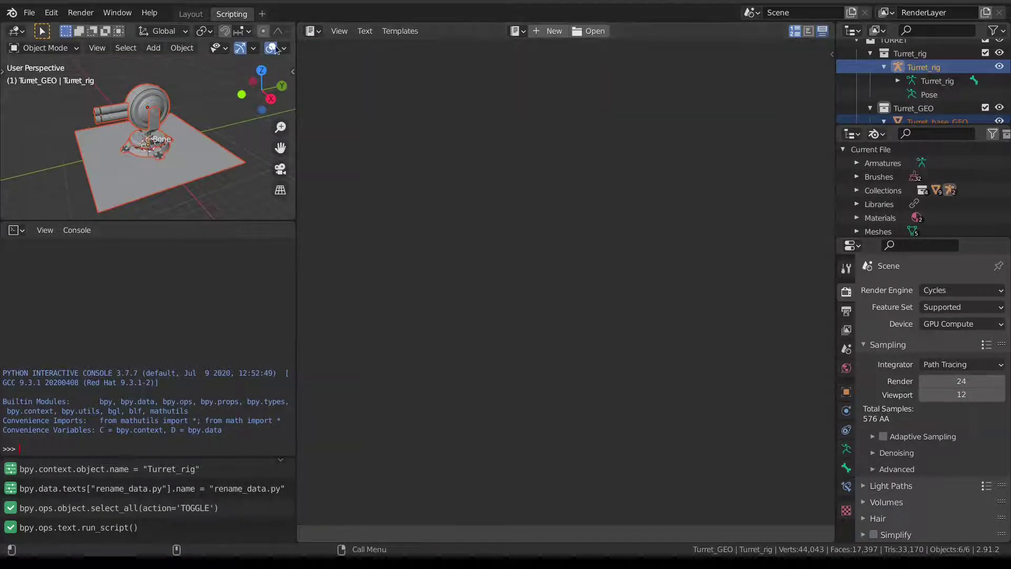
pyautogui.click(190, 14)
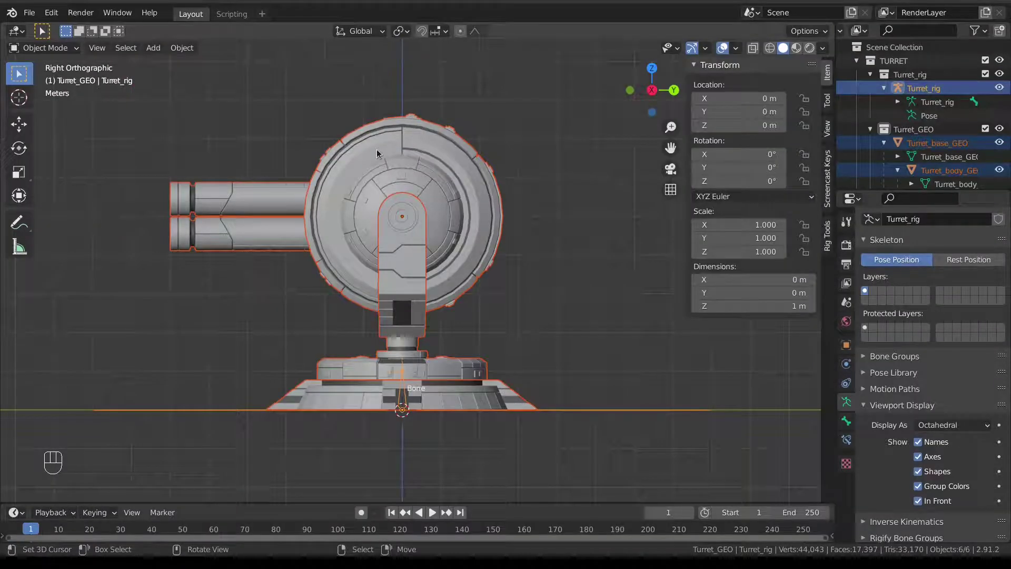
# Select the Turret_rig armature, enter Edit Mode and rename its single bone to Root.
pyautogui.keyDown('shift'); pyautogui.moveTo(458, 349); pyautogui.dragTo(444, 288, button='middle'); pyautogui.keyUp('shift')
pyautogui.scroll(-3, 425, 339)
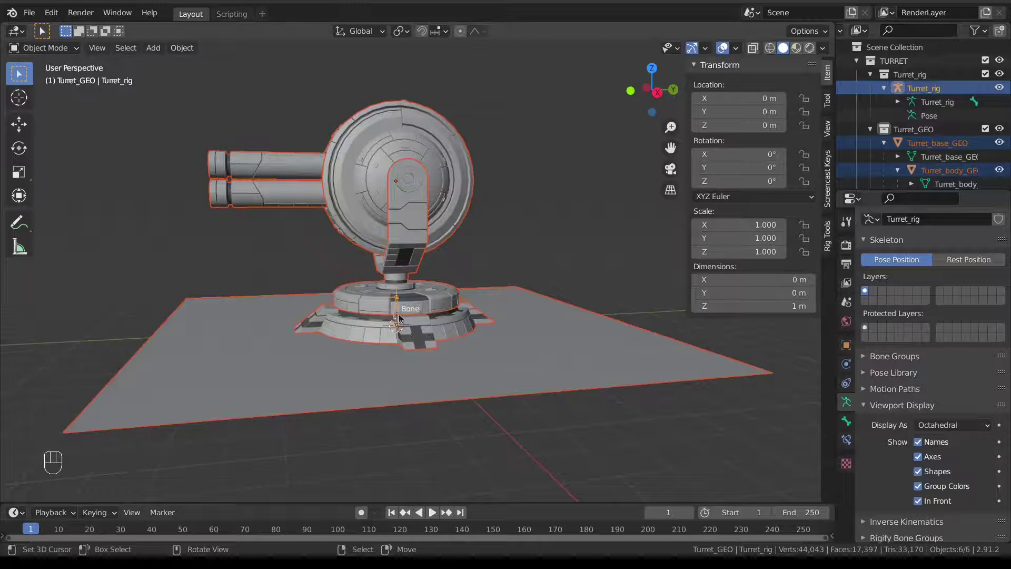
pyautogui.click(399, 318)
pyautogui.click(398, 318)
pyautogui.press('Tab')
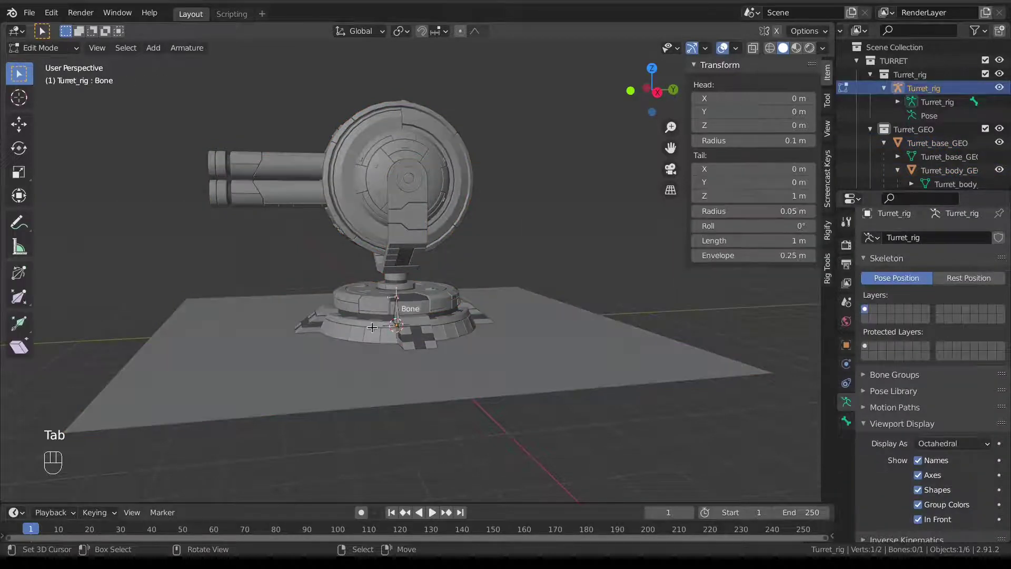
pyautogui.click(398, 324)
pyautogui.press('F2')
pyautogui.write('Root')
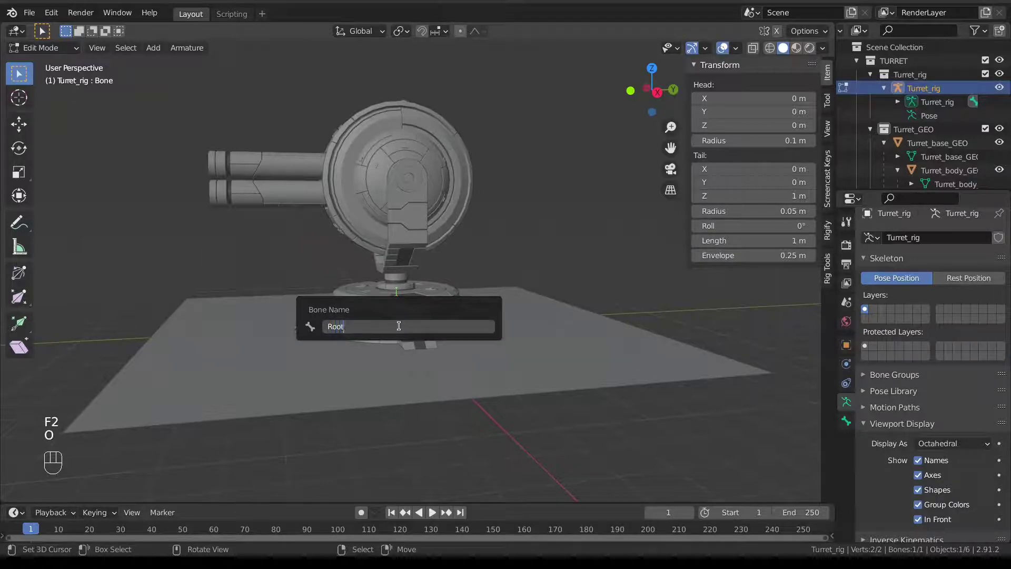
pyautogui.press('Return')
# In the right side view, lay the Root bone flat by moving its tail to Y 4 m, Z 0 m with snapping.
pyautogui.press('KP_3')
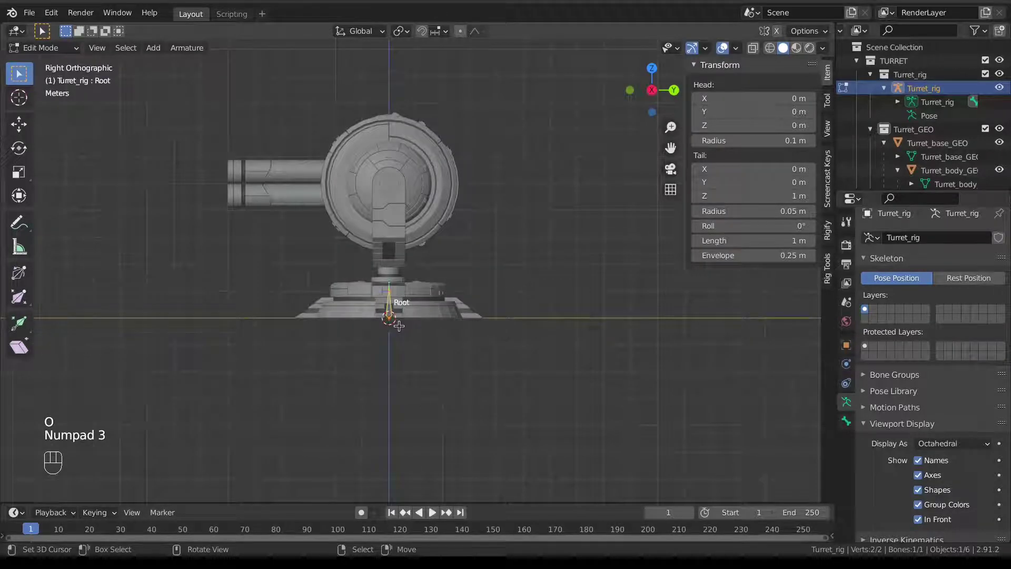
pyautogui.scroll(3, 413, 322)
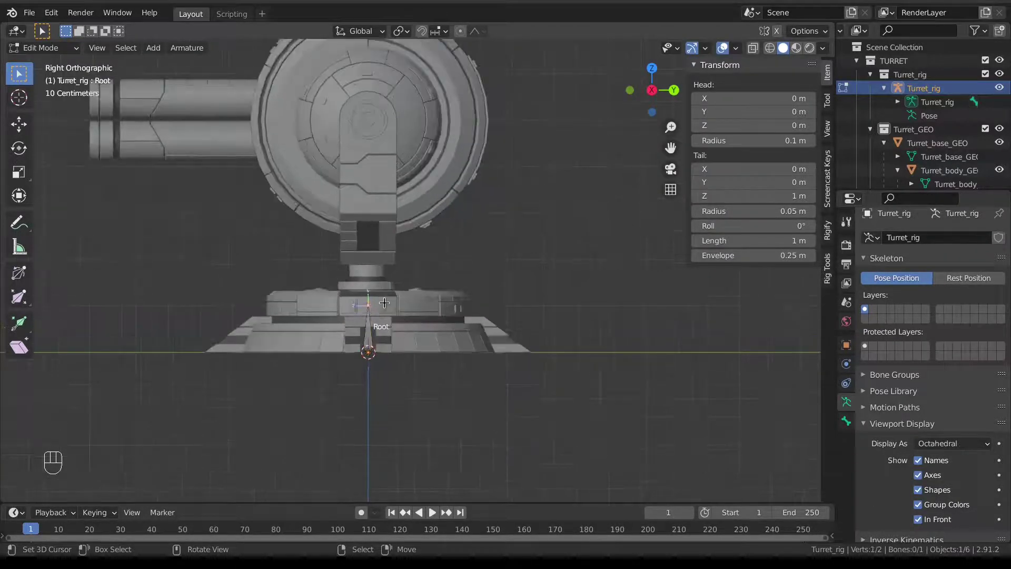
pyautogui.press('g')
pyautogui.press('ctrl')
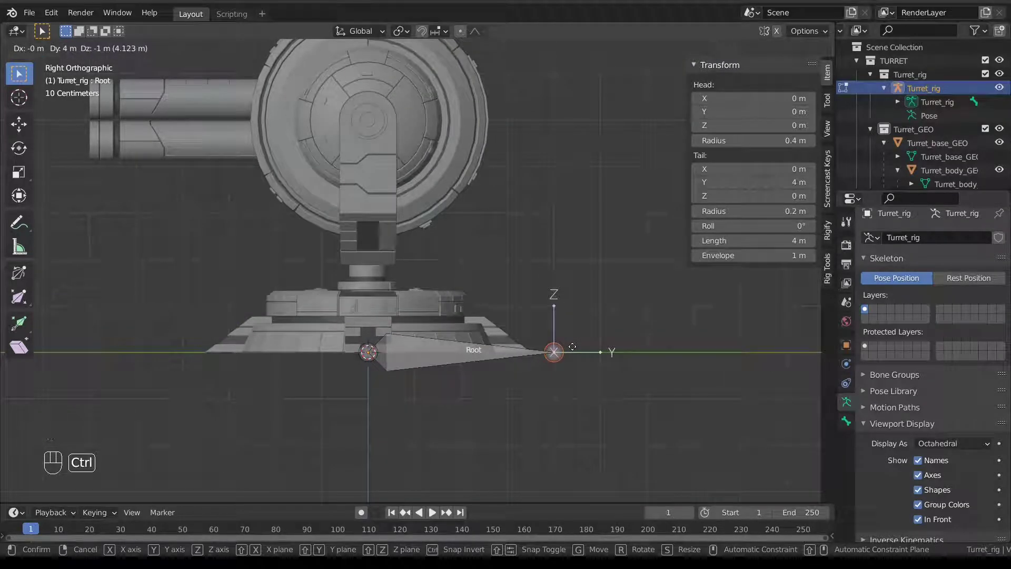
pyautogui.click(572, 347)
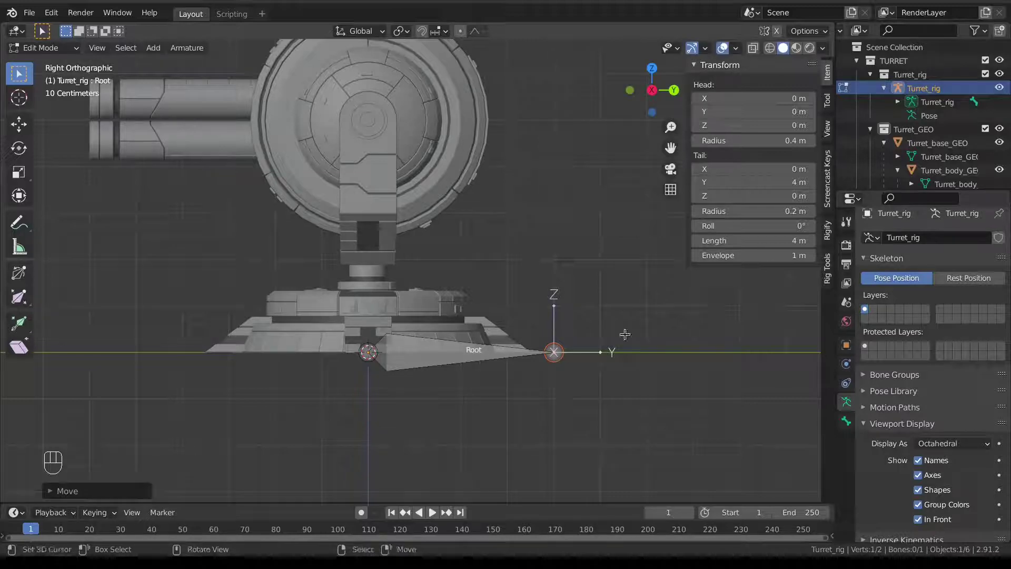
pyautogui.click(460, 343)
pyautogui.moveTo(459, 343); pyautogui.dragTo(490, 356, button='middle')
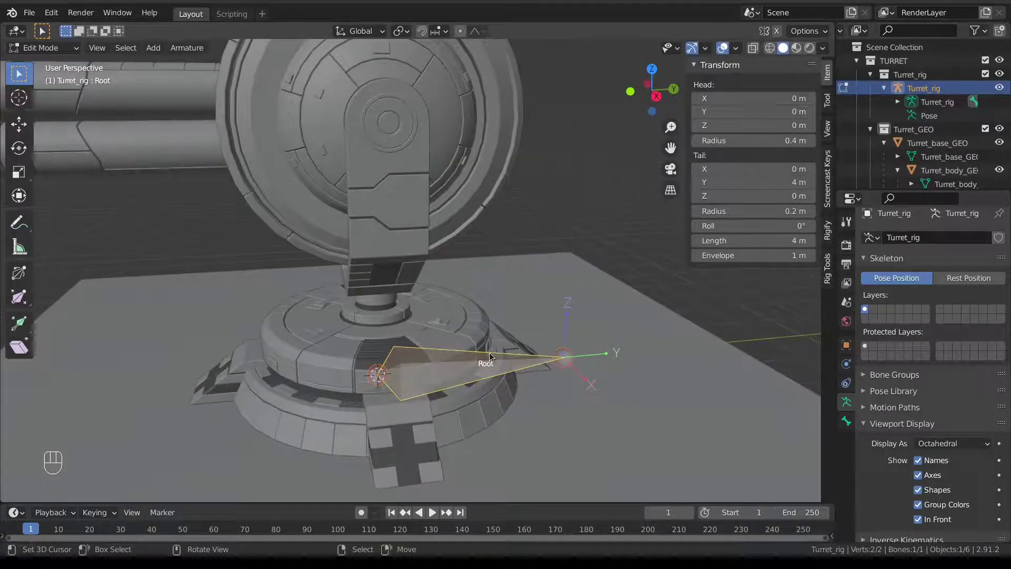
pyautogui.press('KP_3')
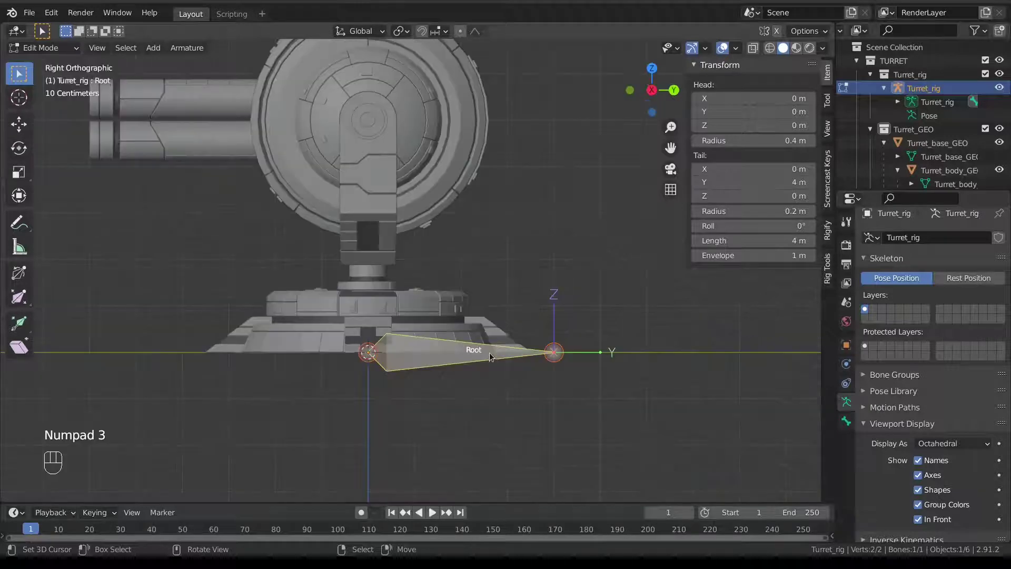
# Leave Edit Mode, try to move the Turret_footing_GEO mesh, and check which objects the turret base and ground are.
pyautogui.keyDown('shift'); pyautogui.moveTo(530, 328); pyautogui.dragTo(529, 344, button='middle'); pyautogui.keyUp('shift')
pyautogui.moveTo(377, 378); pyautogui.dragTo(355, 306, button='middle')
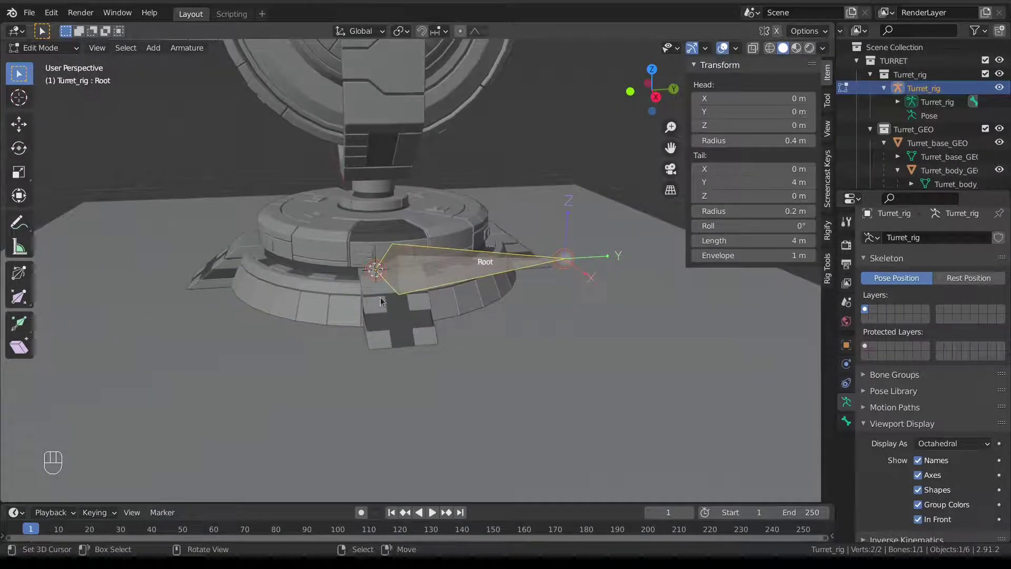
pyautogui.press('Tab')
pyautogui.click(325, 296)
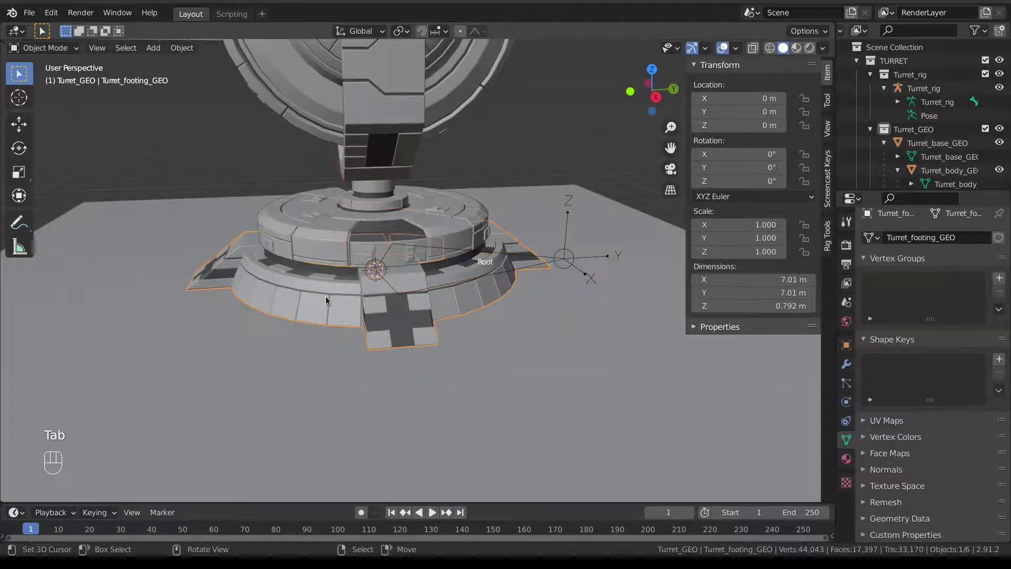
pyautogui.press('g')
pyautogui.press('g')
pyautogui.rightClick(308, 229)
pyautogui.click(308, 229)
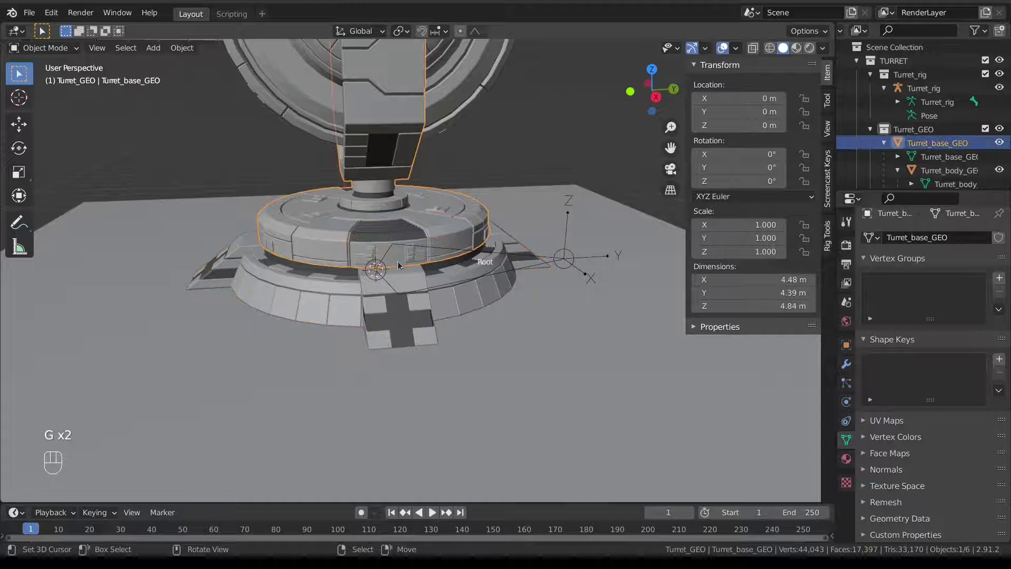
pyautogui.click(505, 255)
pyautogui.click(508, 258)
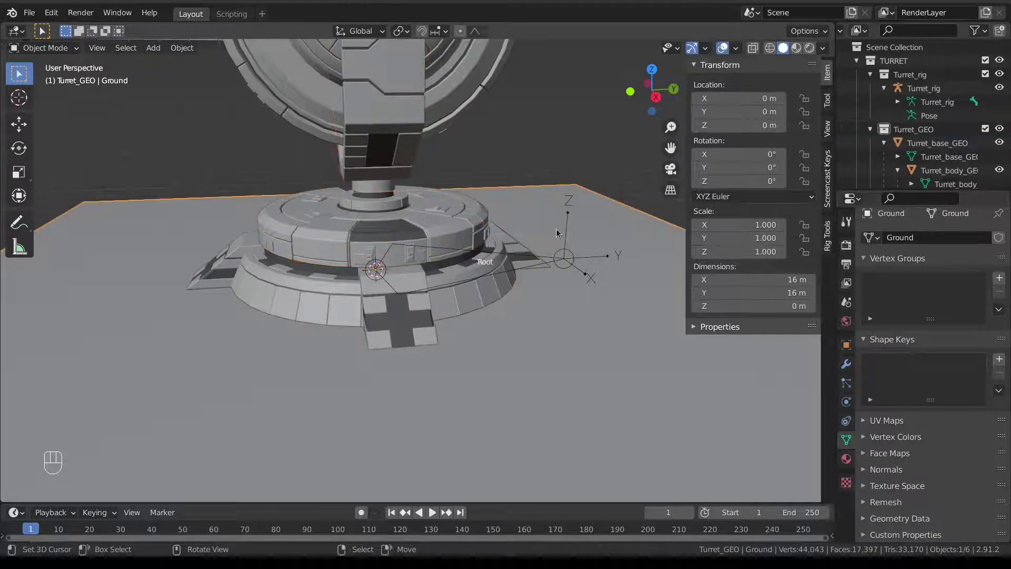
# Return to editing the Turret_rig armature in the right side view and duplicate the Root bone in place.
pyautogui.press('KP_3')
pyautogui.click(413, 276)
pyautogui.press('Tab')
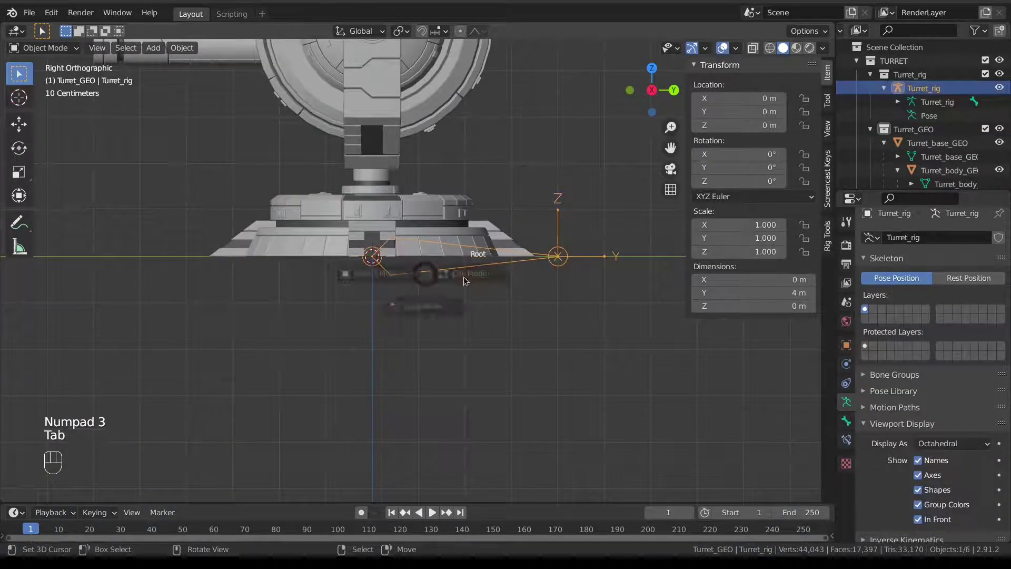
pyautogui.keyDown('shift'); pyautogui.moveTo(416, 274); pyautogui.dragTo(413, 311, button='middle'); pyautogui.keyUp('shift')
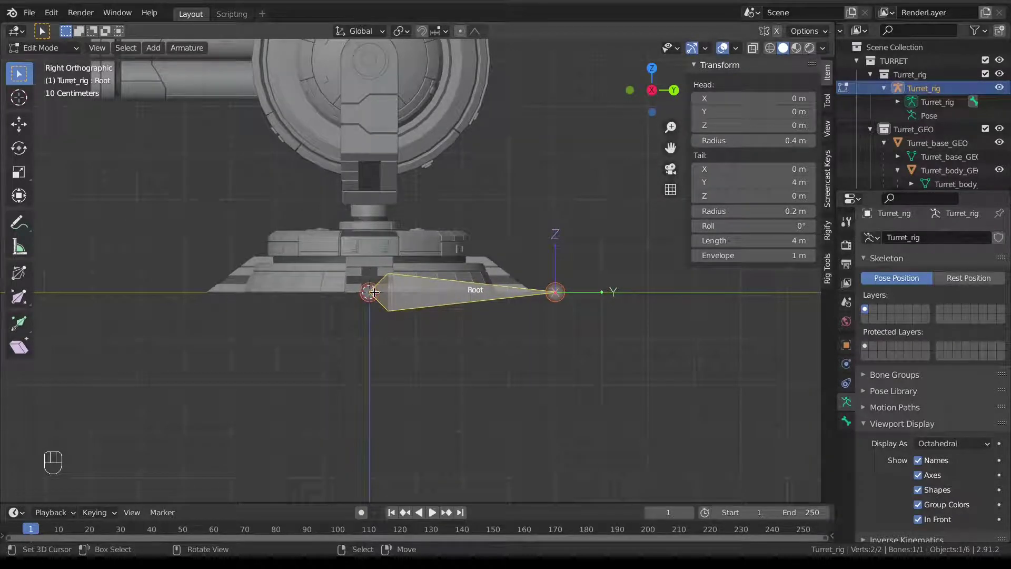
pyautogui.press('shift')
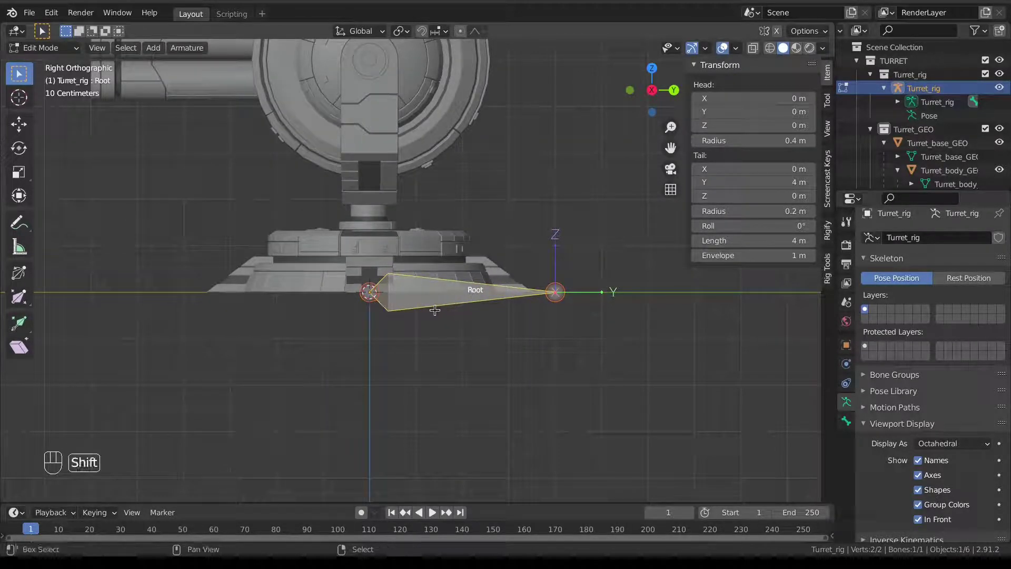
pyautogui.hotkey('shift', 'd')
pyautogui.rightClick(463, 310)
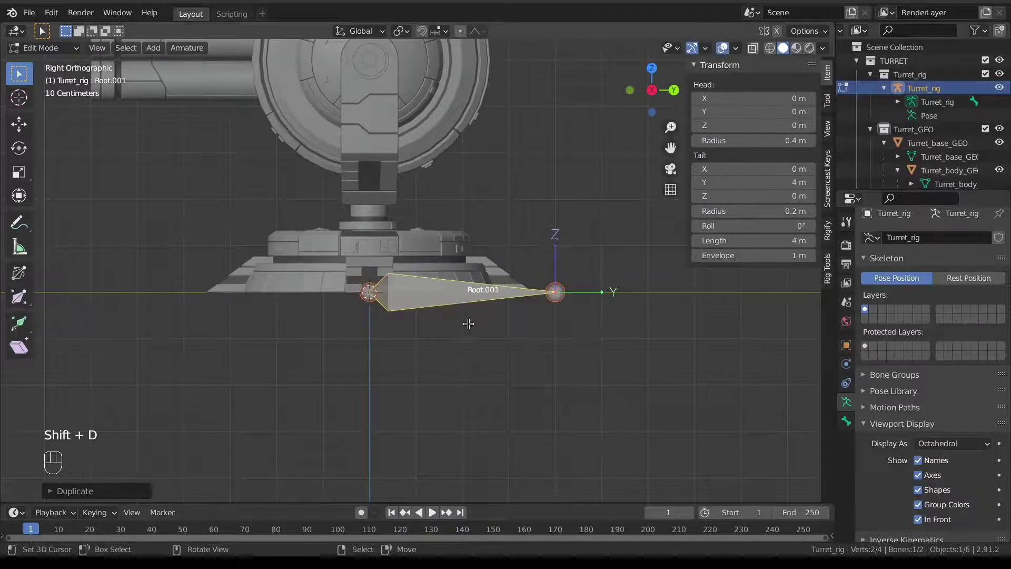
# Change the pivot point so scaling works from the bone's head, and scale the duplicated bone to 2 m long.
pyautogui.press('s')
pyautogui.rightClick(509, 323)
pyautogui.press('.')
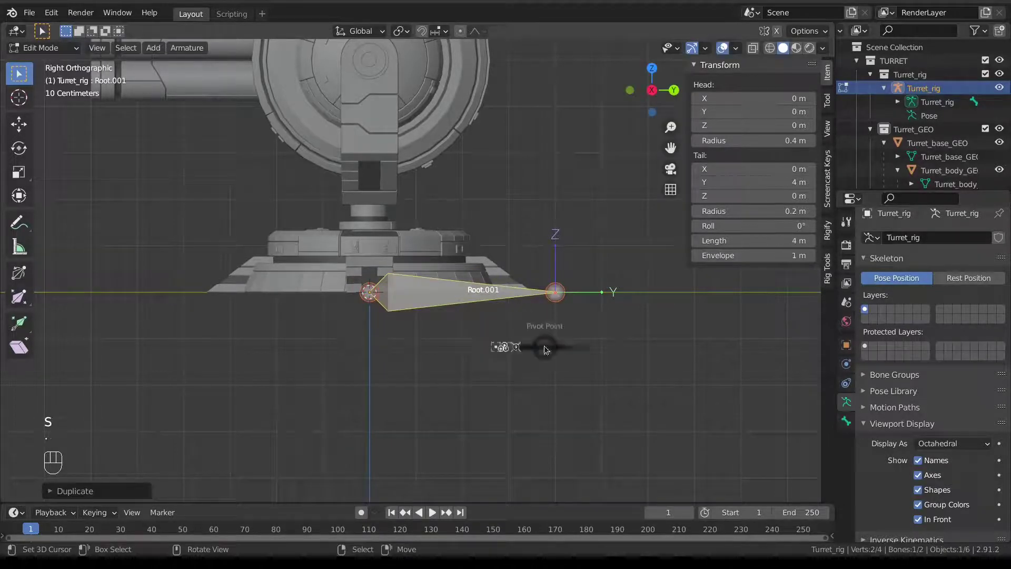
pyautogui.click(437, 299)
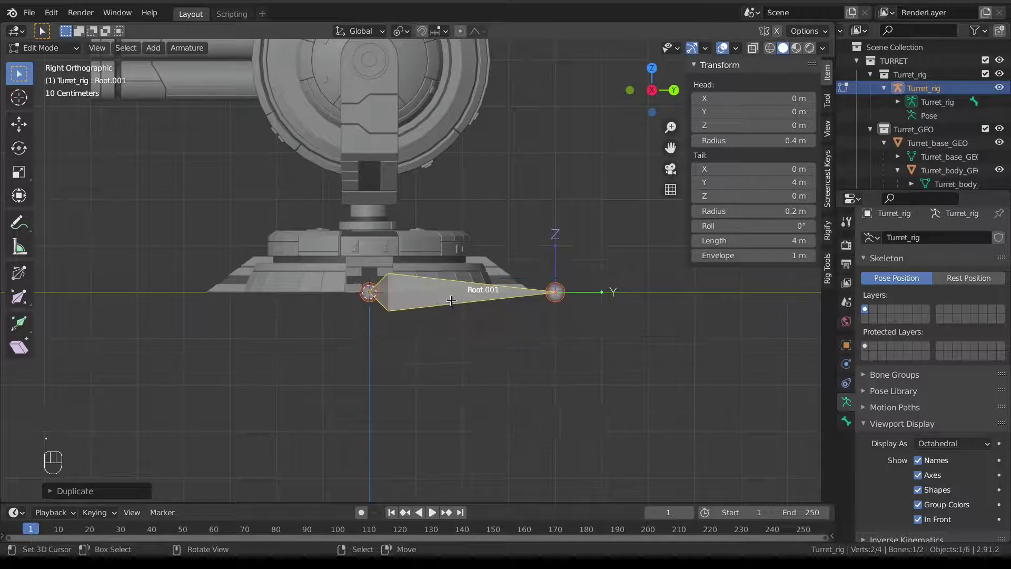
pyautogui.press('s')
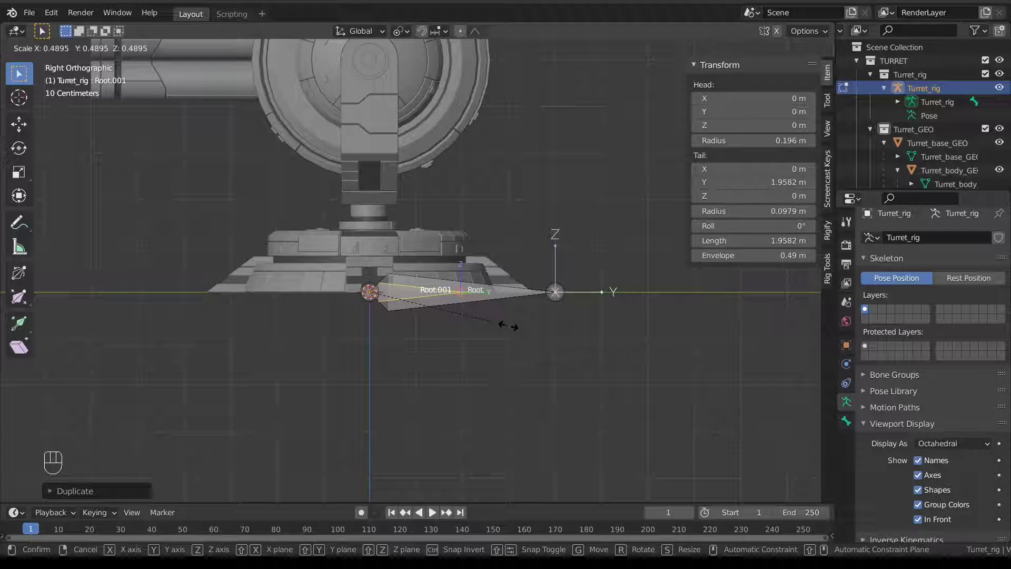
pyautogui.click(508, 325)
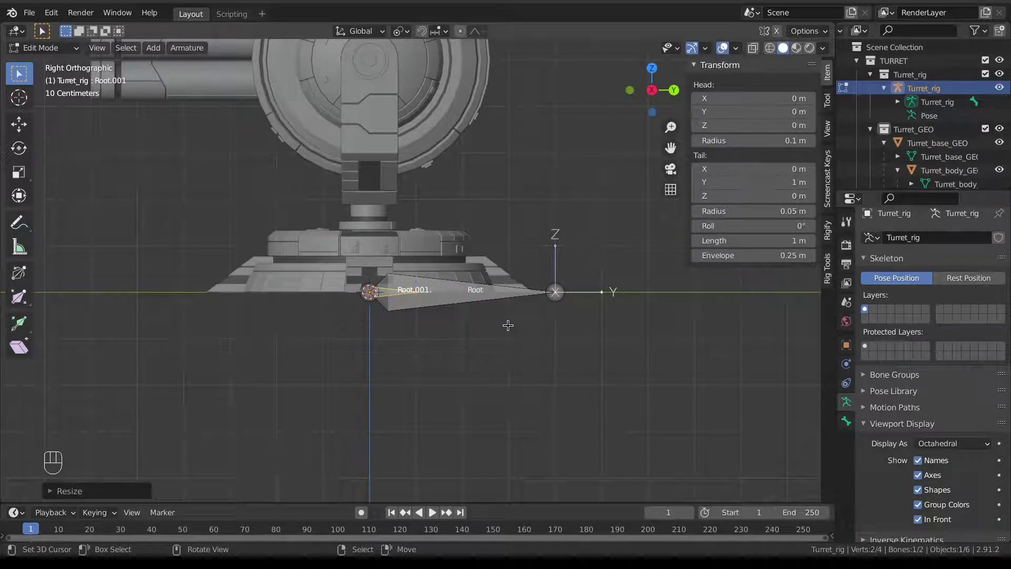
pyautogui.write('s2')
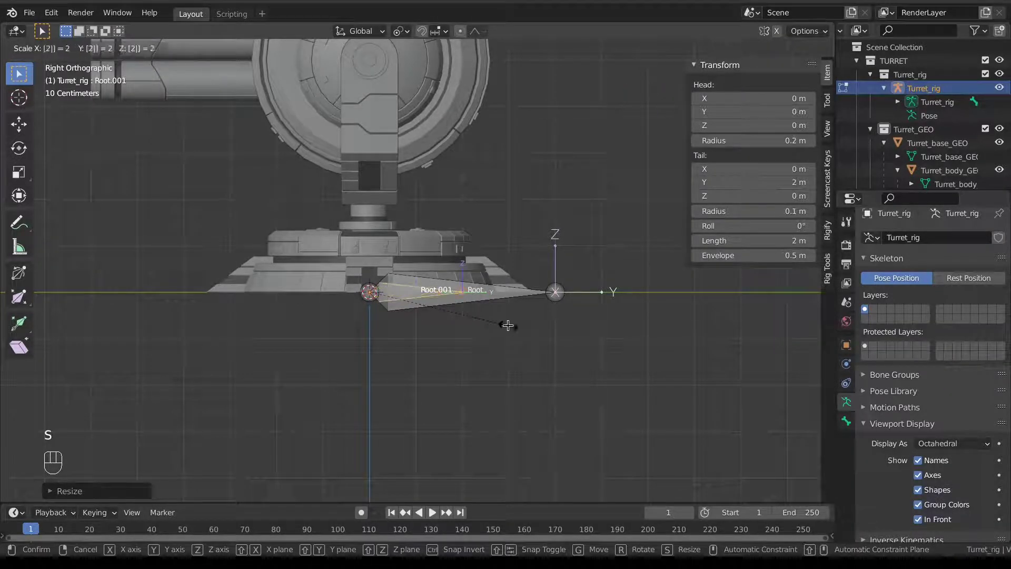
pyautogui.click(509, 325)
# Rename the duplicated 2 m bone to base.
pyautogui.press('F2')
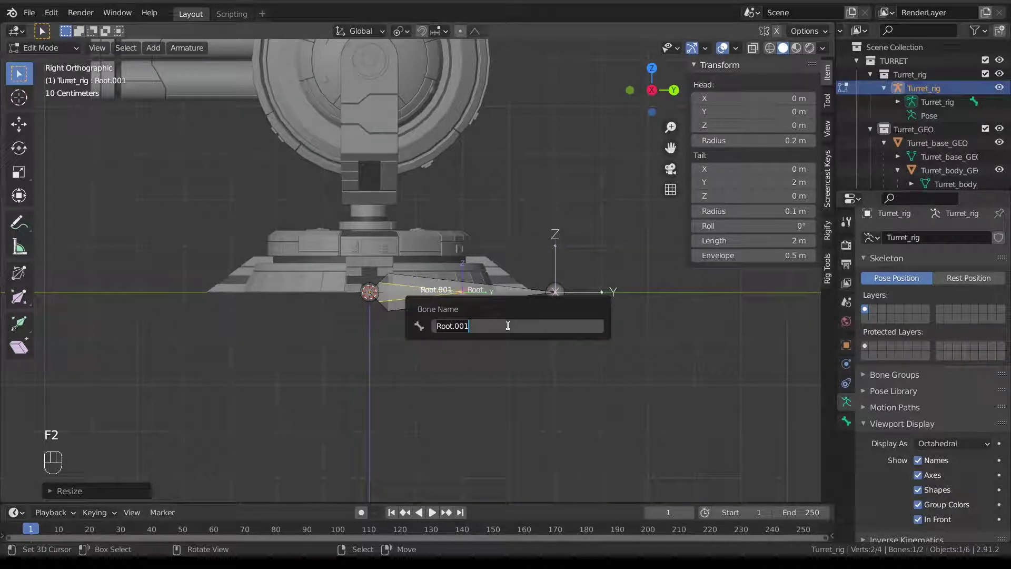
pyautogui.write('base')
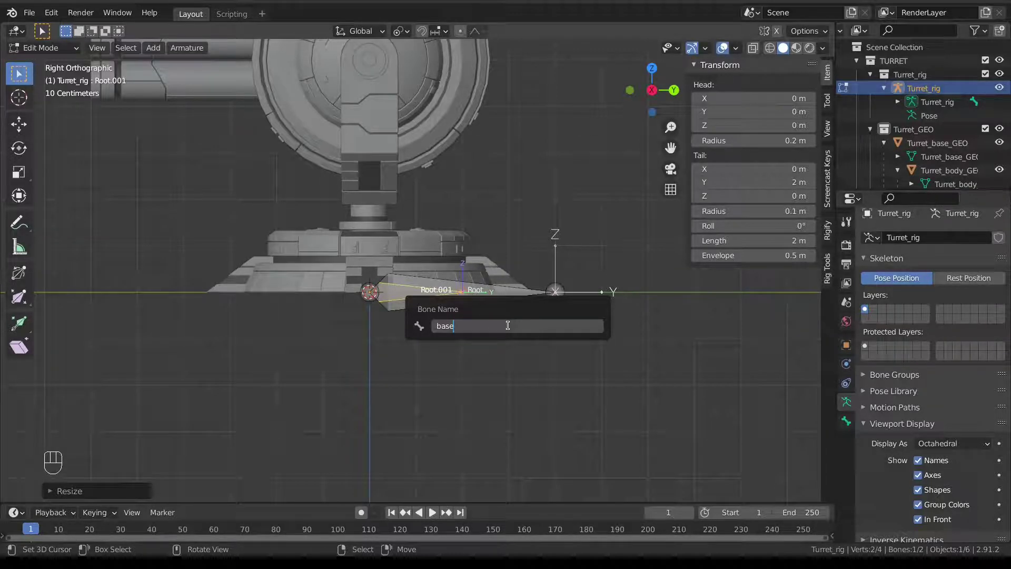
pyautogui.press('Return')
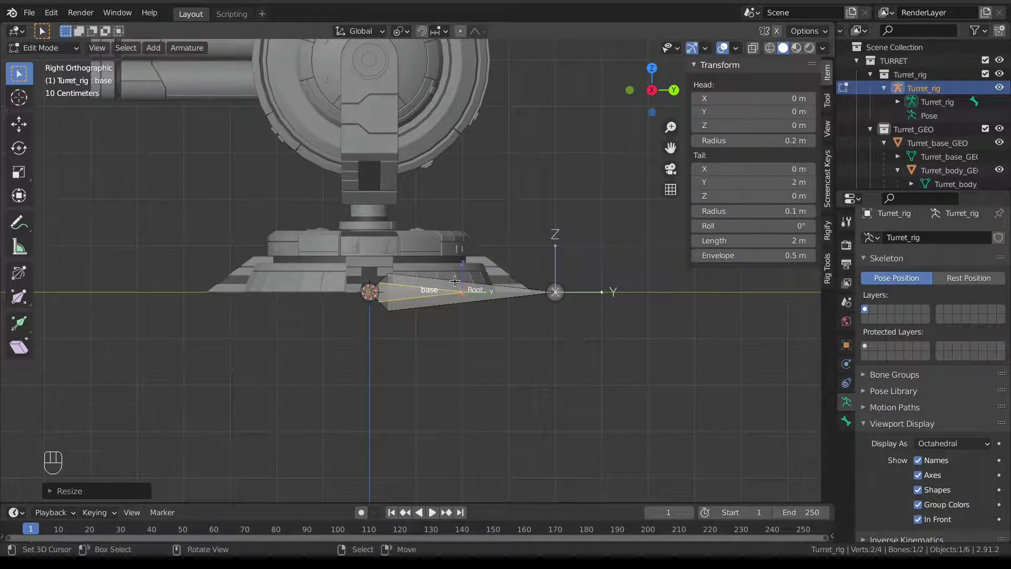
# Annotate a curved stroke over the turret's round body in the right side view and undo the annotation strokes.
pyautogui.moveTo(416, 285)
pyautogui.mouseDown(button='middle')
pyautogui.moveTo(435, 303)
pyautogui.moveTo(429, 287)
pyautogui.mouseUp(button='middle')
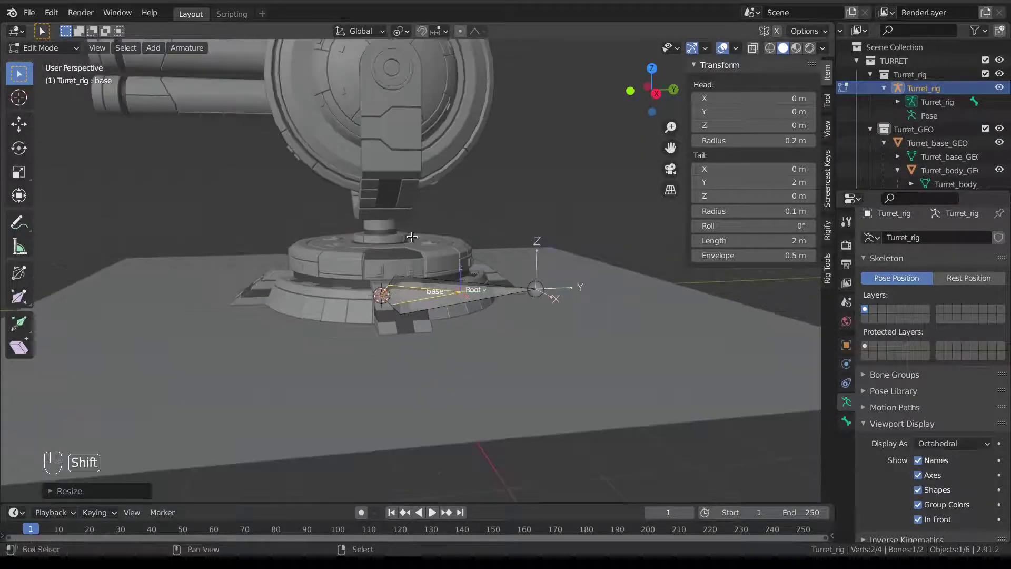
pyautogui.press('KP_1')
pyautogui.press('KP_3')
pyautogui.keyDown('shift'); pyautogui.moveTo(427, 184); pyautogui.dragTo(415, 266, button='middle'); pyautogui.keyUp('shift')
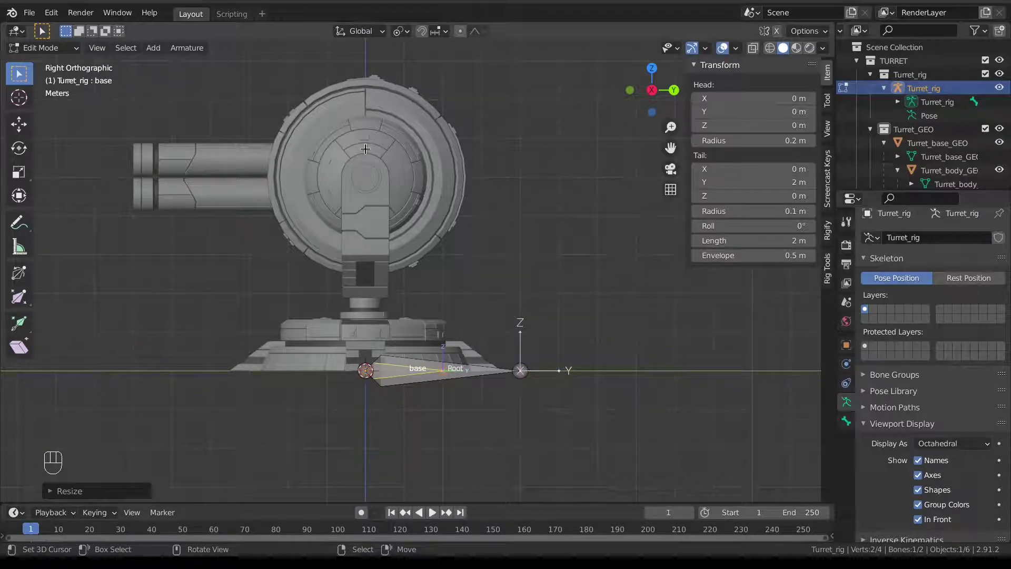
pyautogui.moveTo(356, 112)
pyautogui.mouseDown()
pyautogui.moveTo(432, 161)
pyautogui.moveTo(446, 149)
pyautogui.mouseUp()
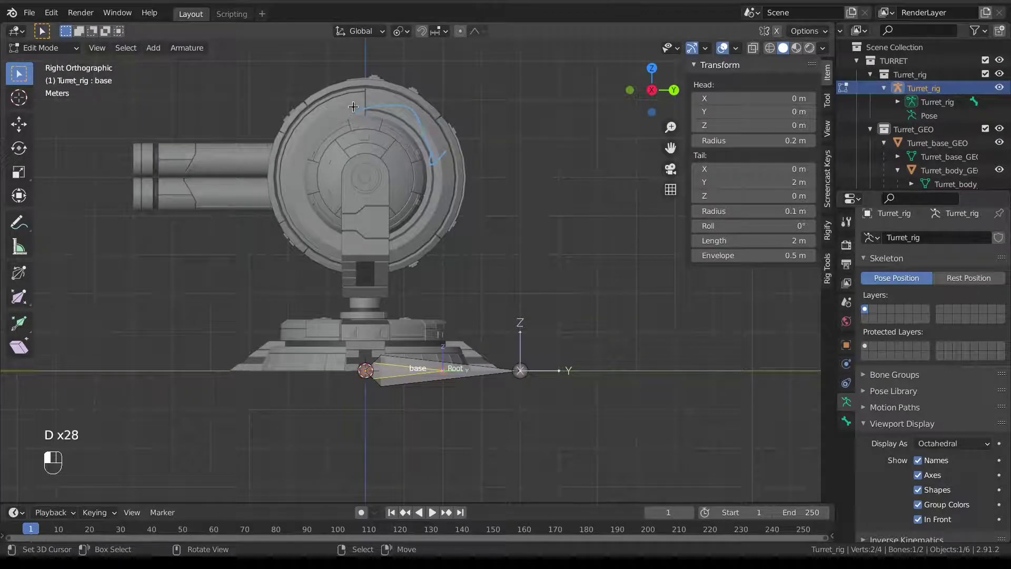
pyautogui.moveTo(356, 105); pyautogui.dragTo(364, 123)
pyautogui.hotkey('ctrl', 'z')
pyautogui.hotkey('ctrl', 'z')
pyautogui.hotkey('ctrl', 'z')
pyautogui.hotkey('ctrl', 'z')
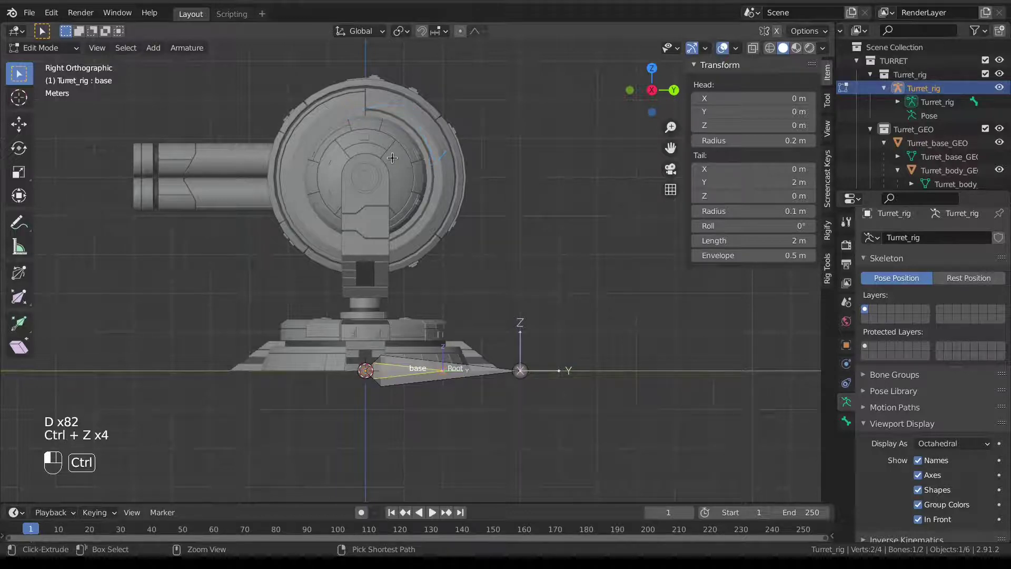
# Leave armature editing, select the Turret_body_GEO mesh, and snap the 3D cursor to its origin.
pyautogui.press('Tab')
pyautogui.click(322, 155)
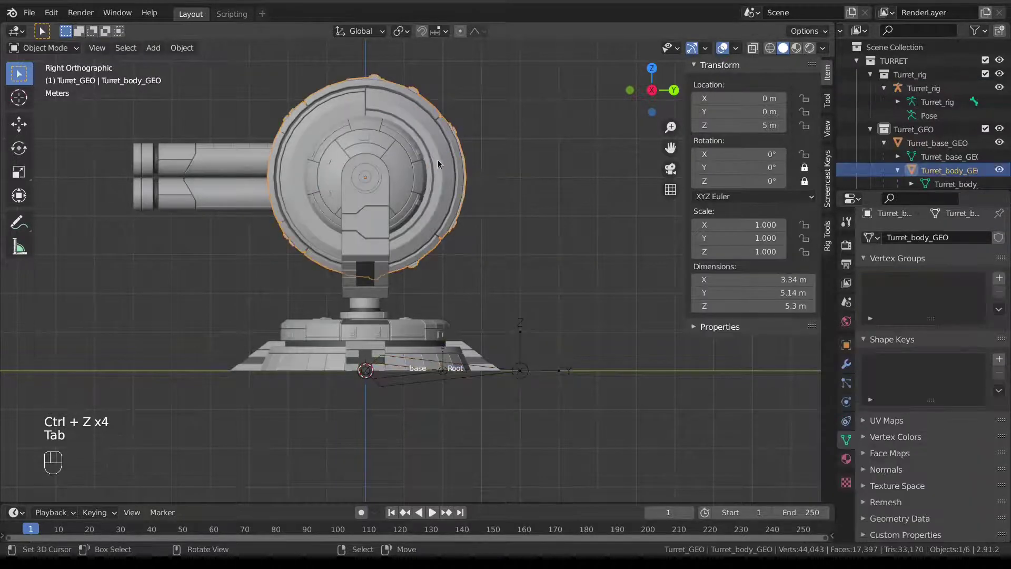
pyautogui.moveTo(399, 160); pyautogui.dragTo(410, 197, button='middle')
pyautogui.scroll(2, 410, 197)
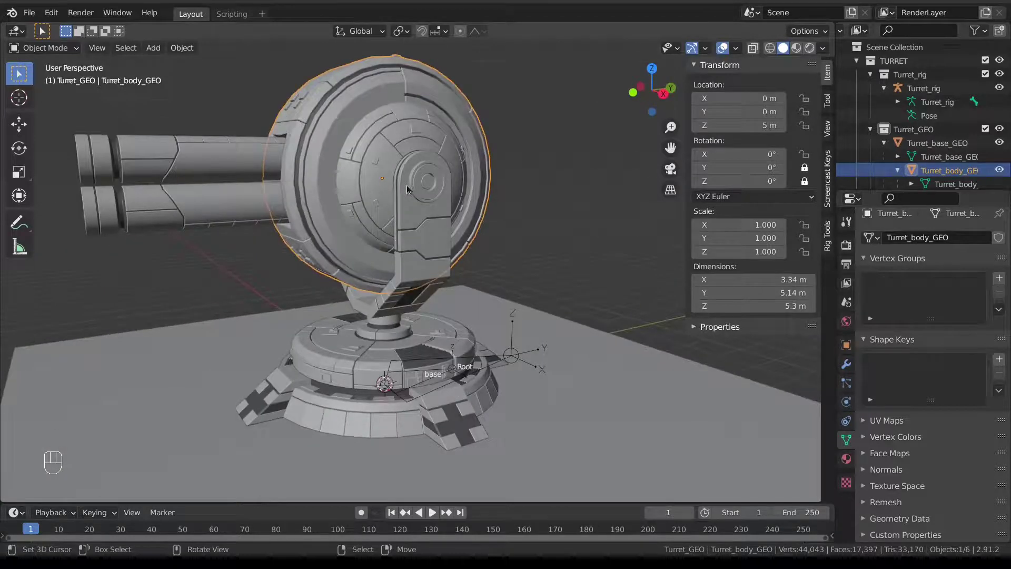
pyautogui.press('KP_3')
pyautogui.press('r')
pyautogui.rightClick(436, 200)
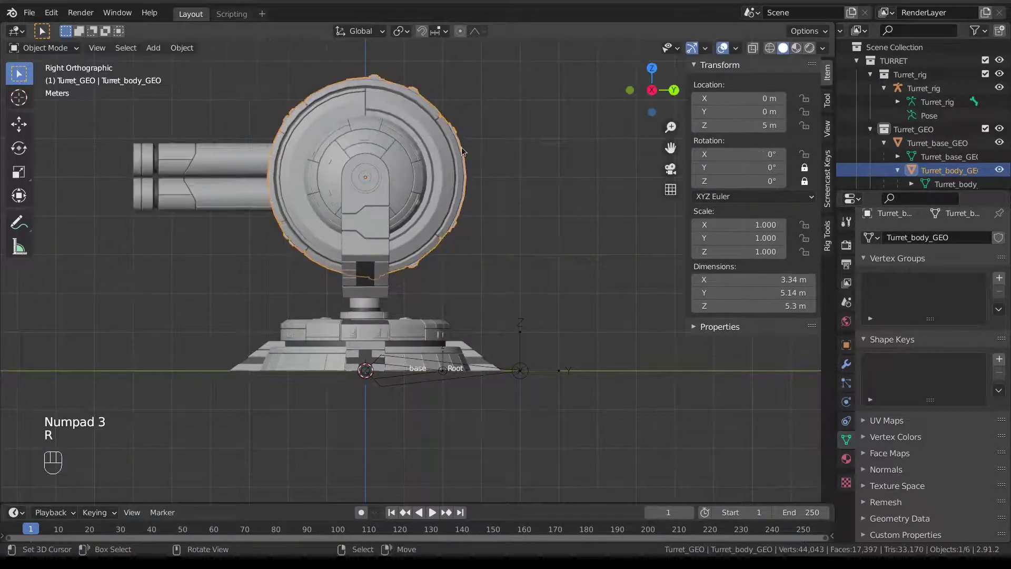
pyautogui.hotkey('shift', 's')
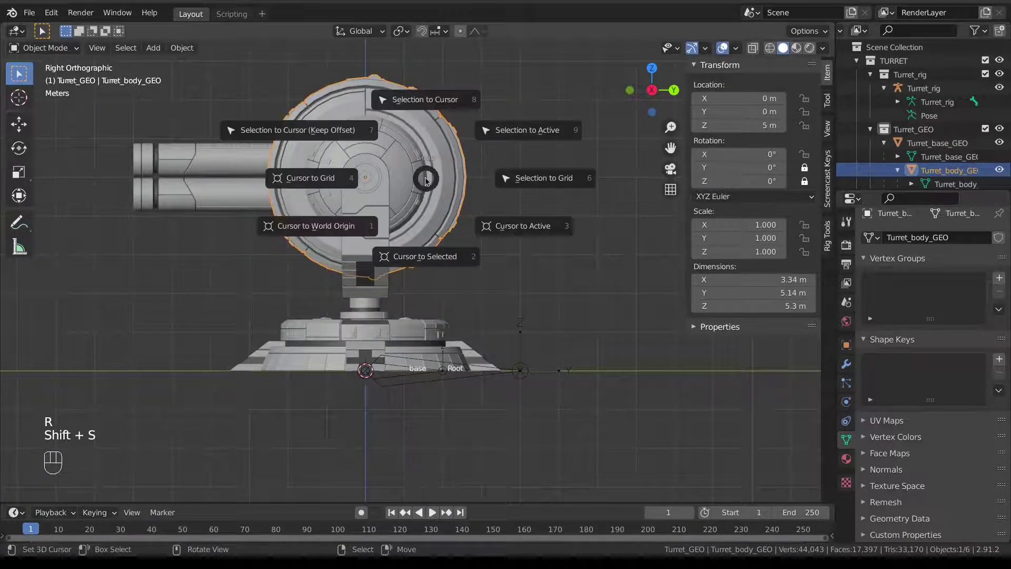
pyautogui.click(417, 256)
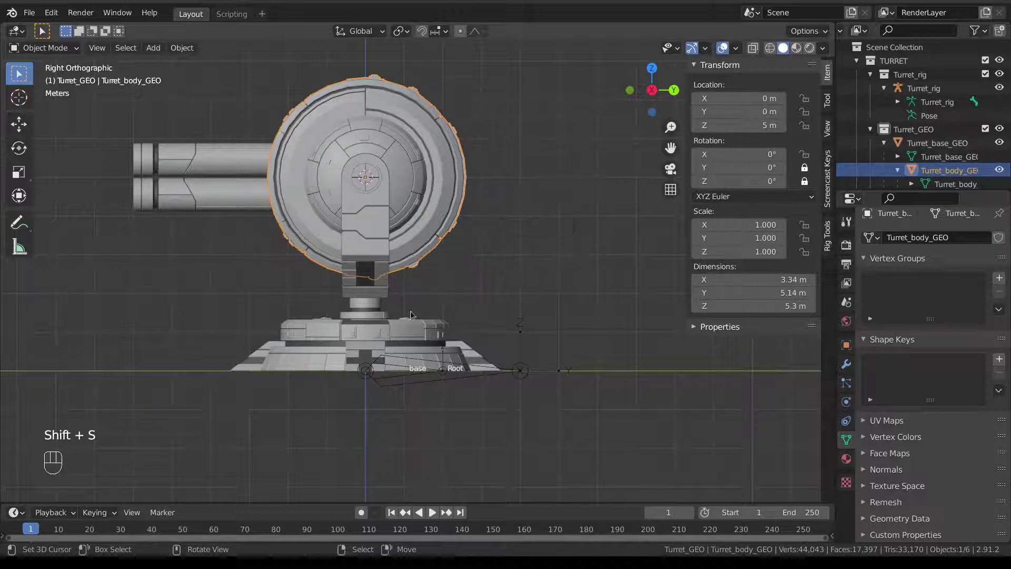
# Return to editing the Turret_rig armature and place a duplicate of the base bone about 4.7 m higher, near the turret body's centre.
pyautogui.click(391, 363)
pyautogui.press('Tab')
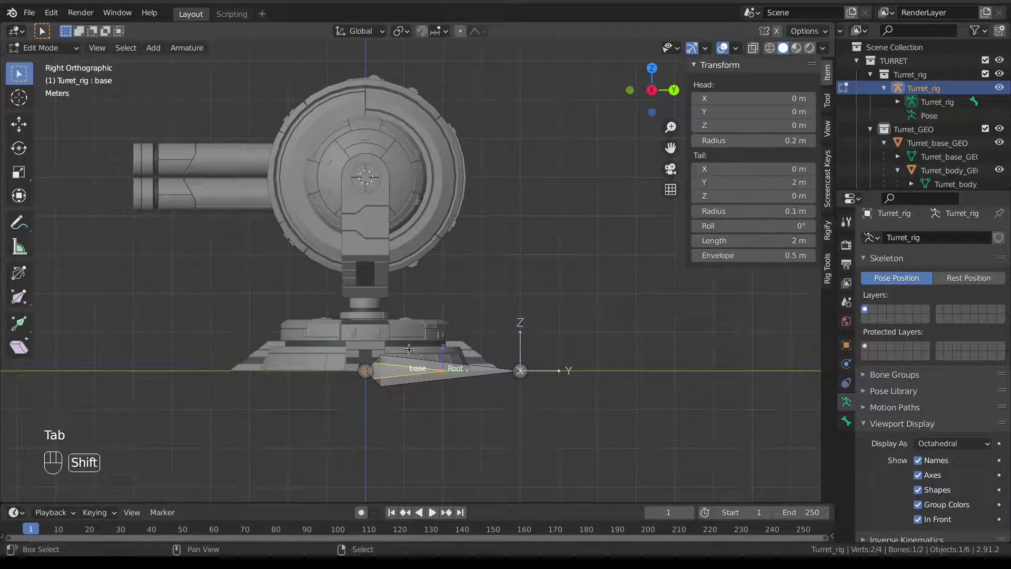
pyautogui.hotkey('shift', 'd')
pyautogui.click(384, 215)
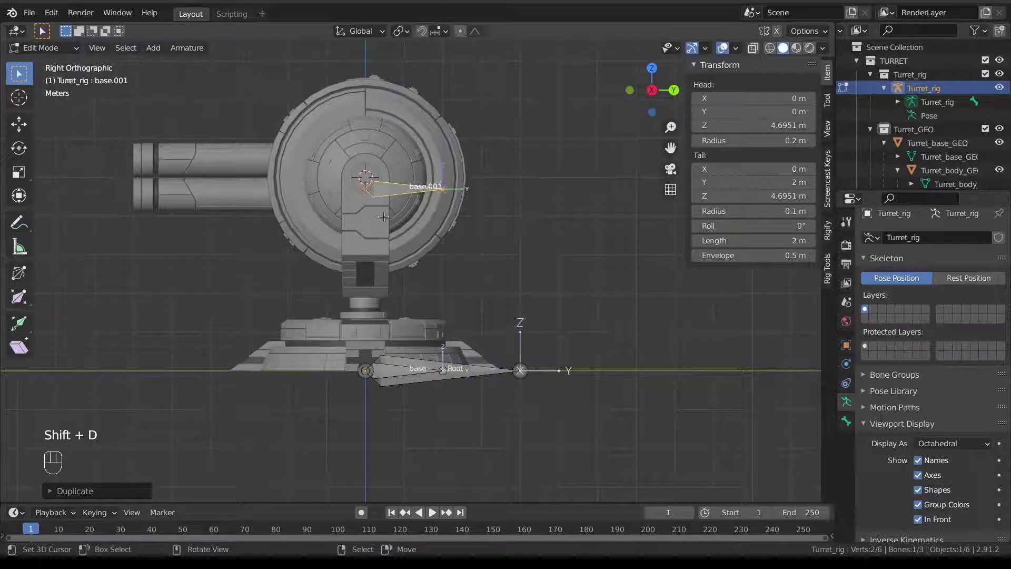
# Snap the duplicated bone to the 3D cursor so its head sits at the turret body's centre.
pyautogui.hotkey('shift', 's')
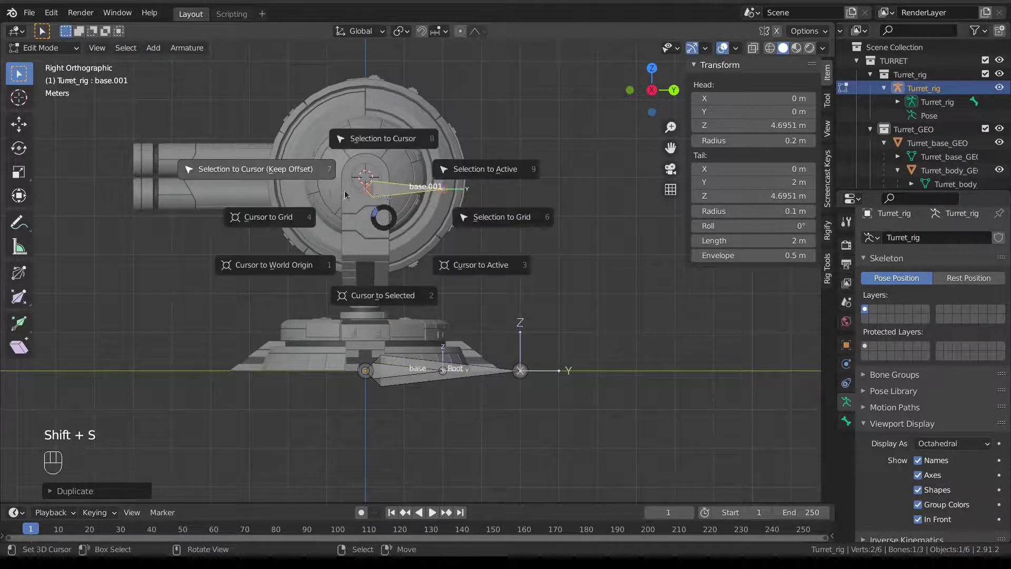
pyautogui.click(316, 174)
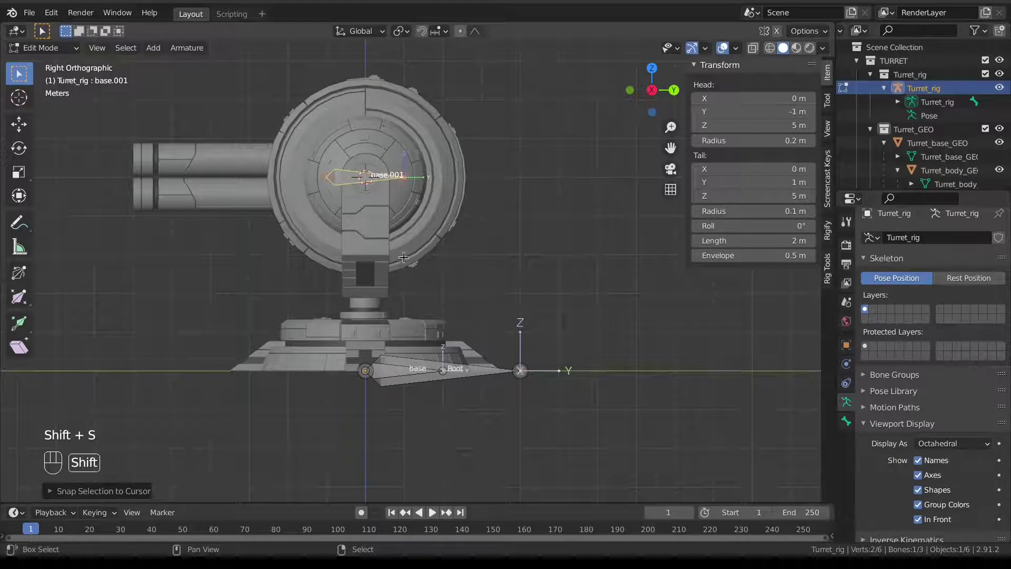
pyautogui.hotkey('shift', 's')
pyautogui.click(434, 192)
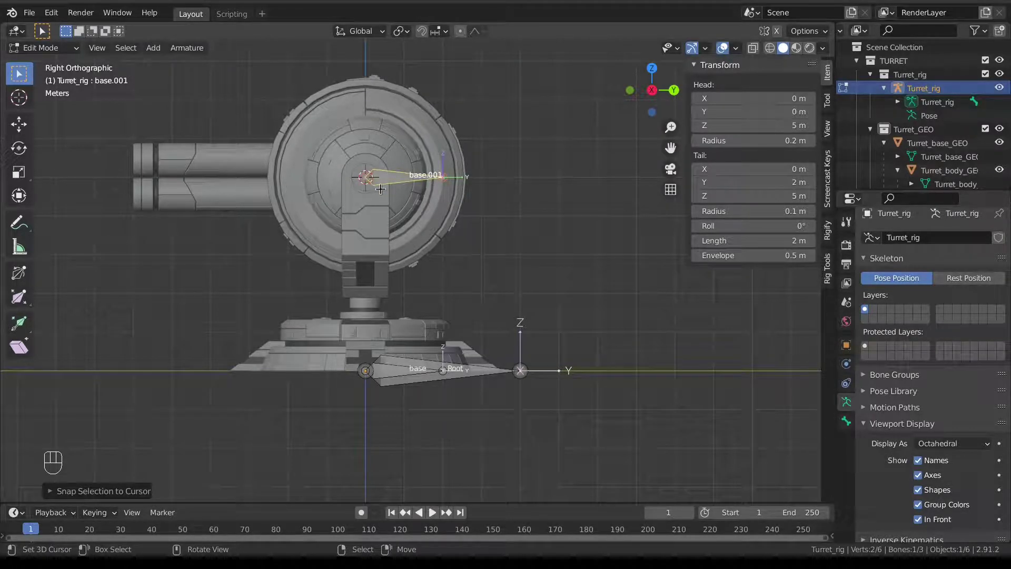
pyautogui.hotkey('shift', 's')
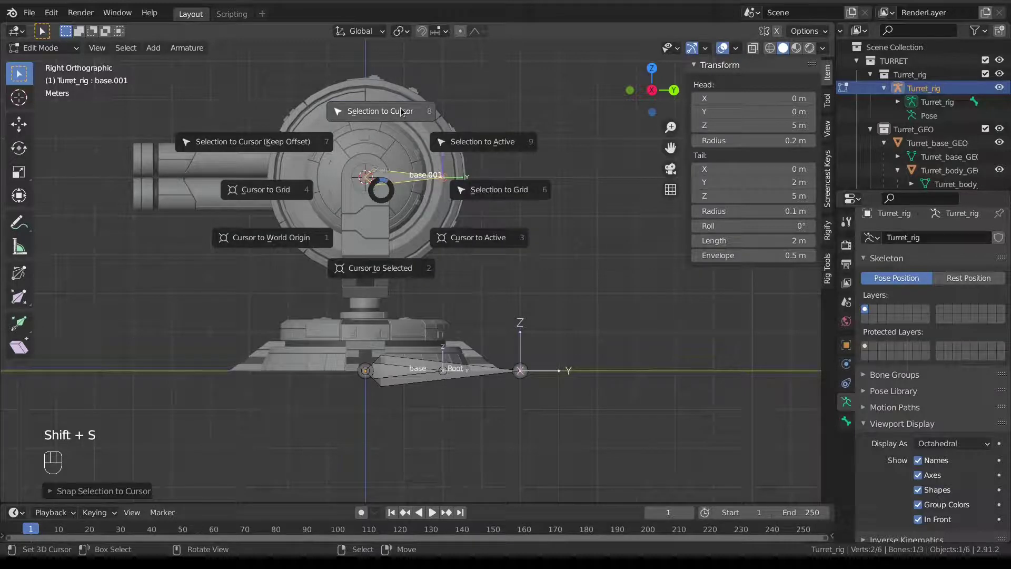
pyautogui.click(392, 177)
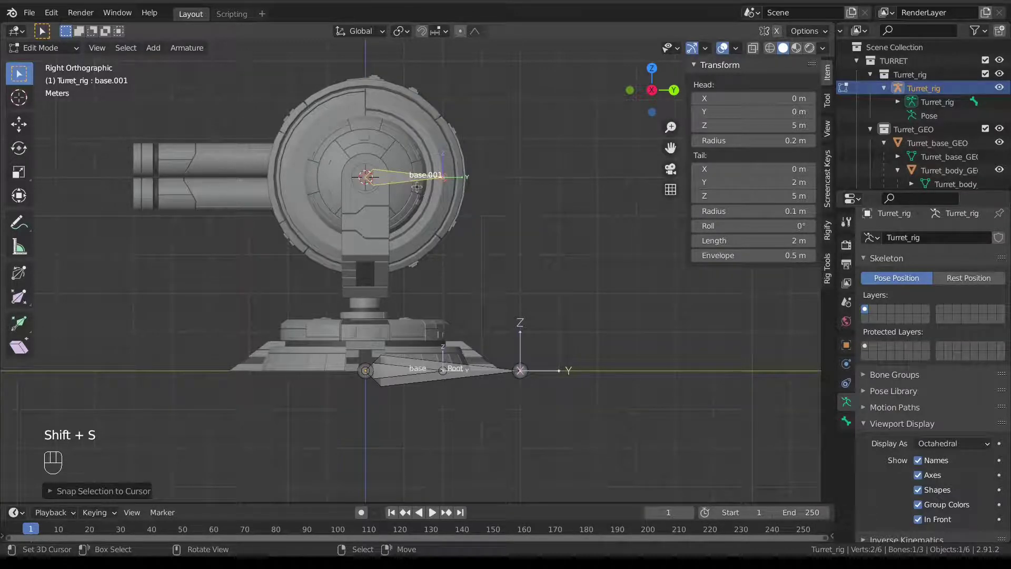
# Rename the bone at the turret body's centre to body.
pyautogui.press('F2')
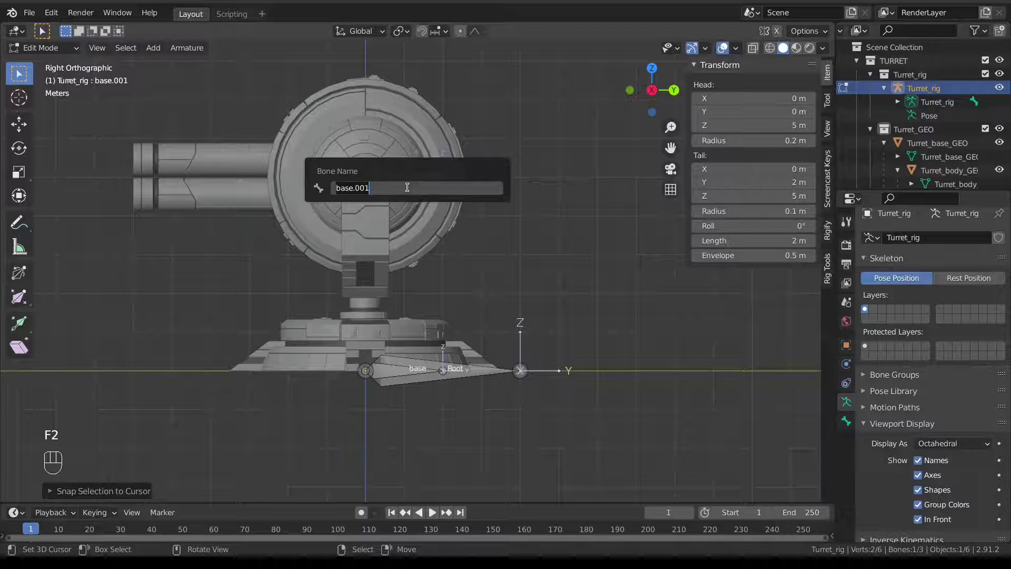
pyautogui.write('body')
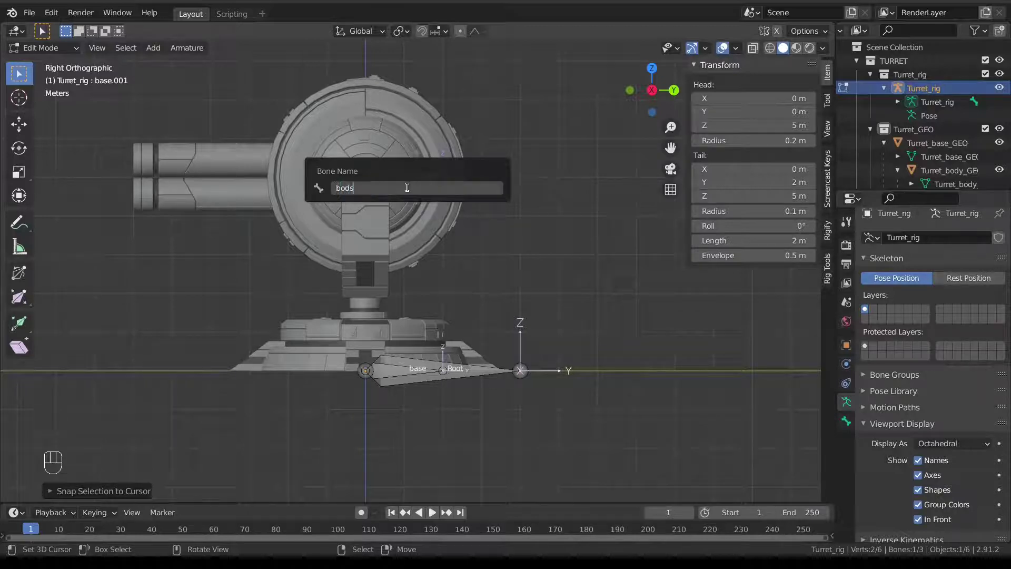
pyautogui.press('Return')
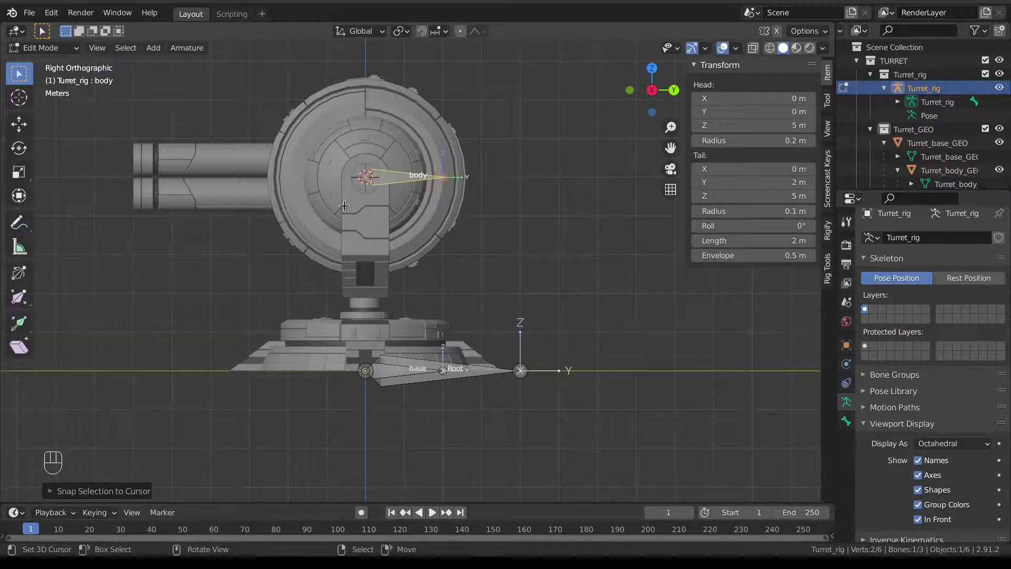
# Select the body bone and duplicate it in place in the right side view.
pyautogui.moveTo(360, 253); pyautogui.dragTo(389, 235, button='middle')
pyautogui.click(422, 372)
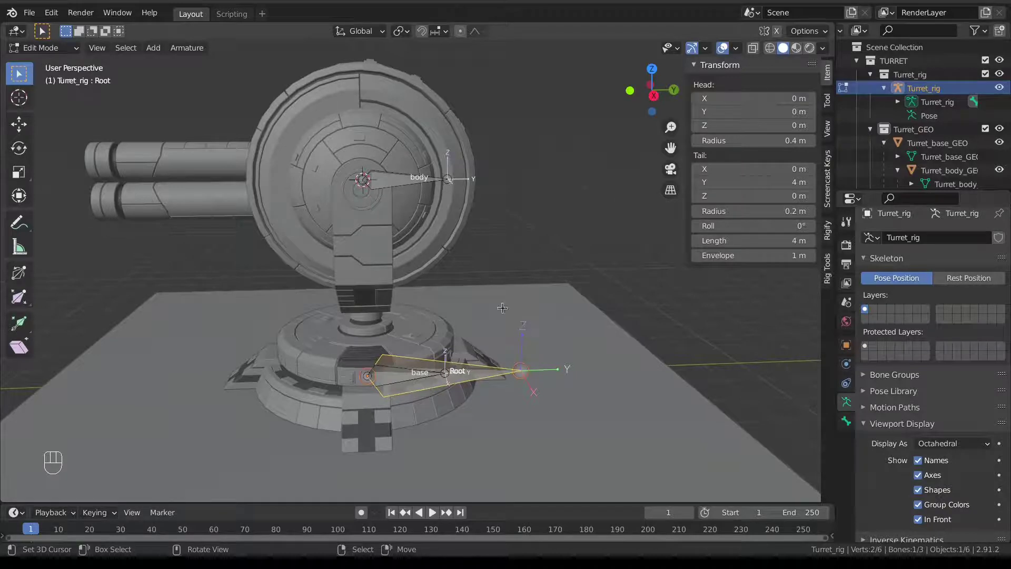
pyautogui.click(418, 176)
pyautogui.moveTo(432, 178); pyautogui.dragTo(418, 181, button='middle')
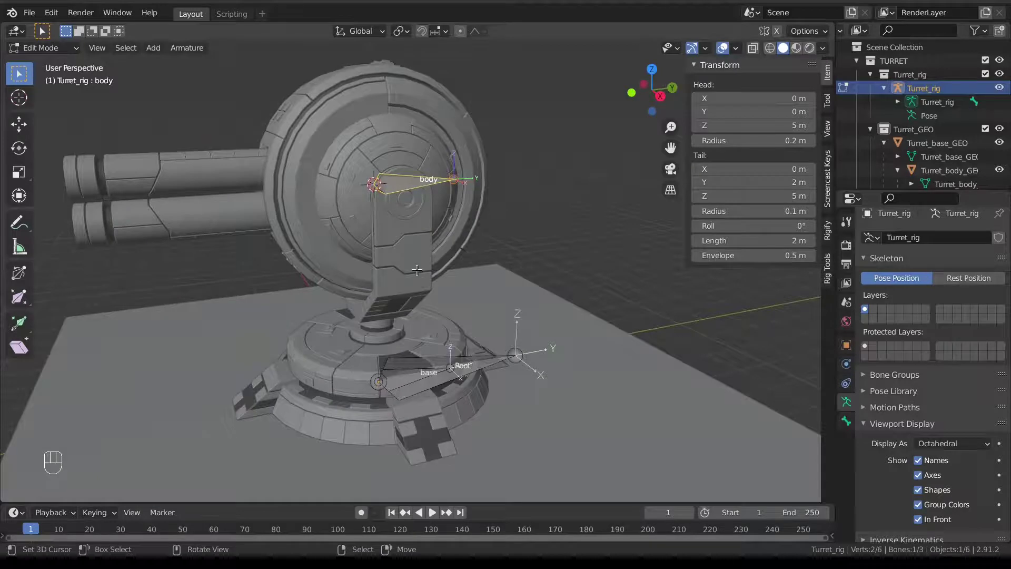
pyautogui.press('KP_3')
pyautogui.scroll(-3, 417, 269)
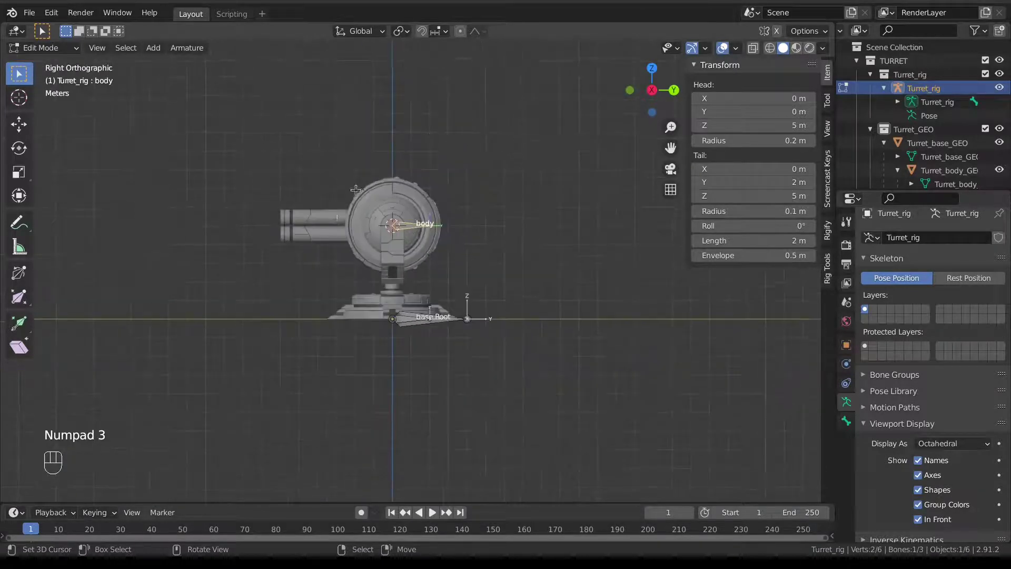
pyautogui.keyDown('shift'); pyautogui.moveTo(369, 204); pyautogui.dragTo(421, 255, button='middle'); pyautogui.keyUp('shift')
pyautogui.hotkey('shift', 'd')
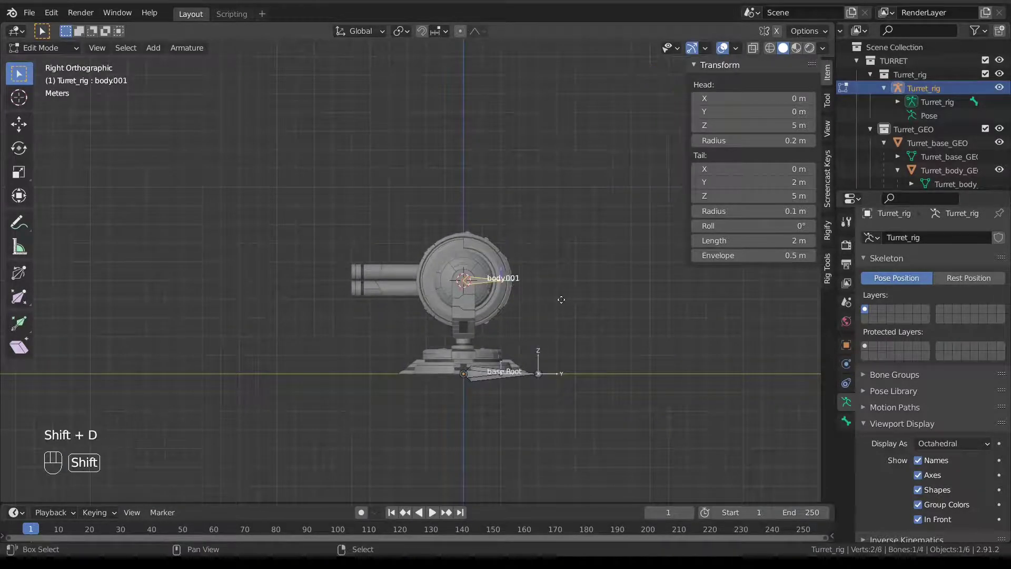
pyautogui.rightClick(515, 301)
# Move the duplicated body bone about 27 m along the negative Y axis, far in front of the turret's barrels.
pyautogui.press('g')
pyautogui.press('y')
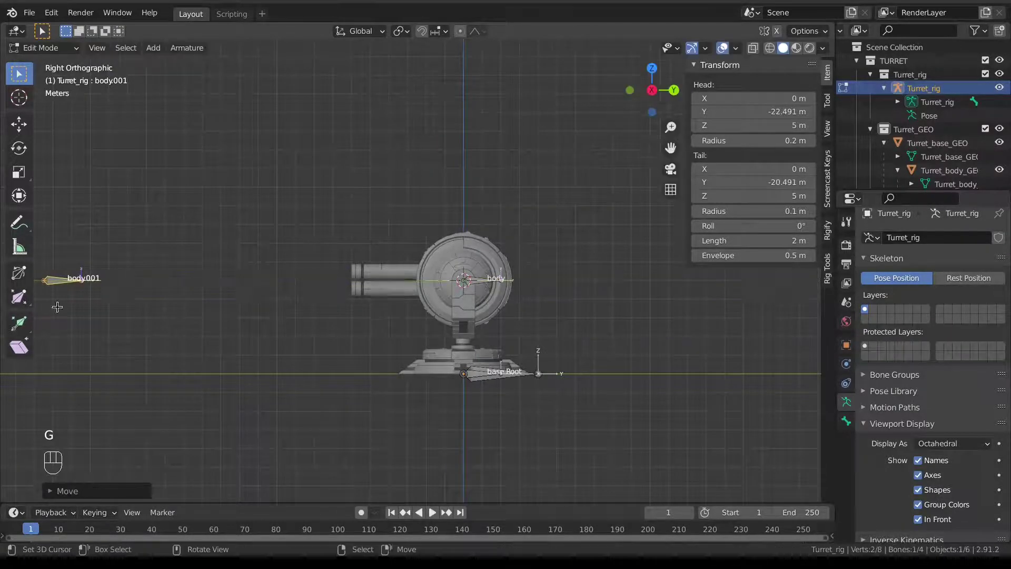
pyautogui.scroll(-3, 300, 300)
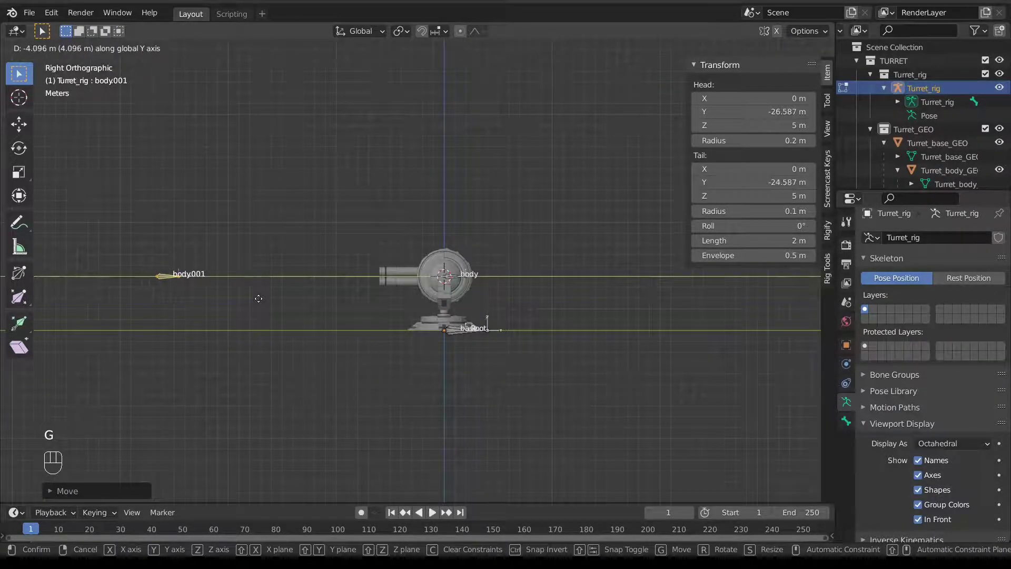
pyautogui.click(185, 299)
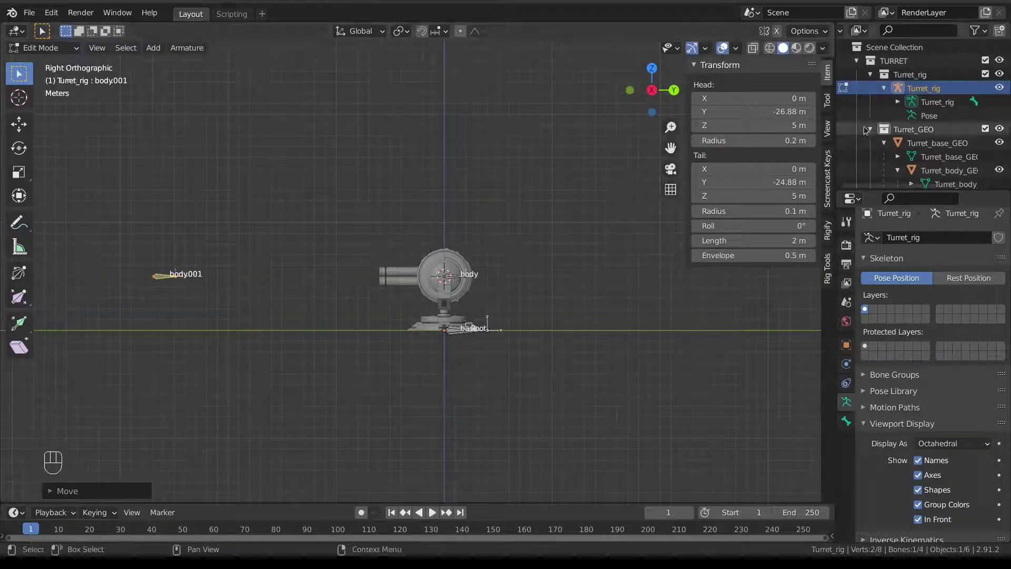
# Set the Y position of the duplicated bone's head to -36 m and open its tail Y value for editing.
pyautogui.click(773, 111)
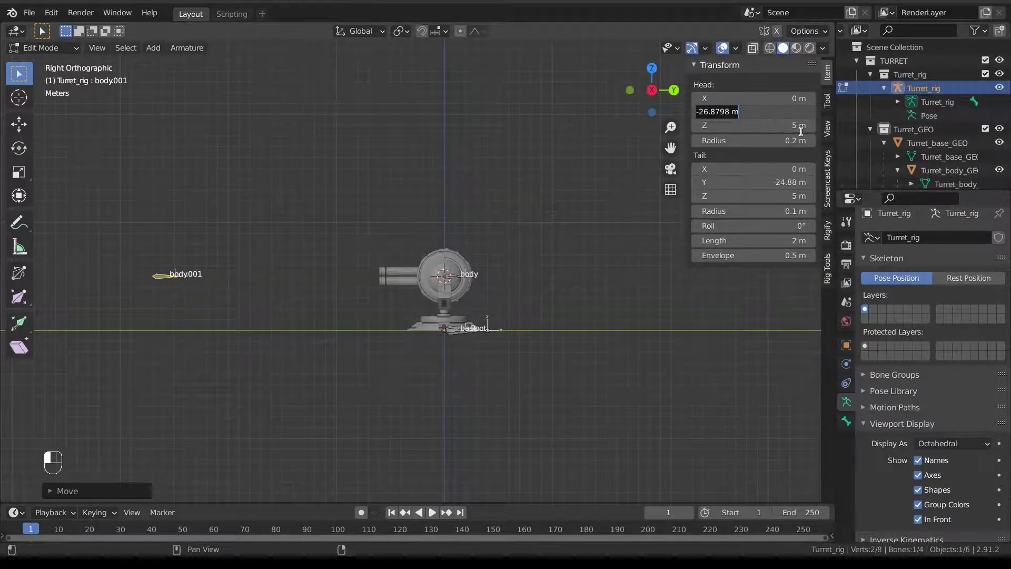
pyautogui.write('-36')
pyautogui.press('Return')
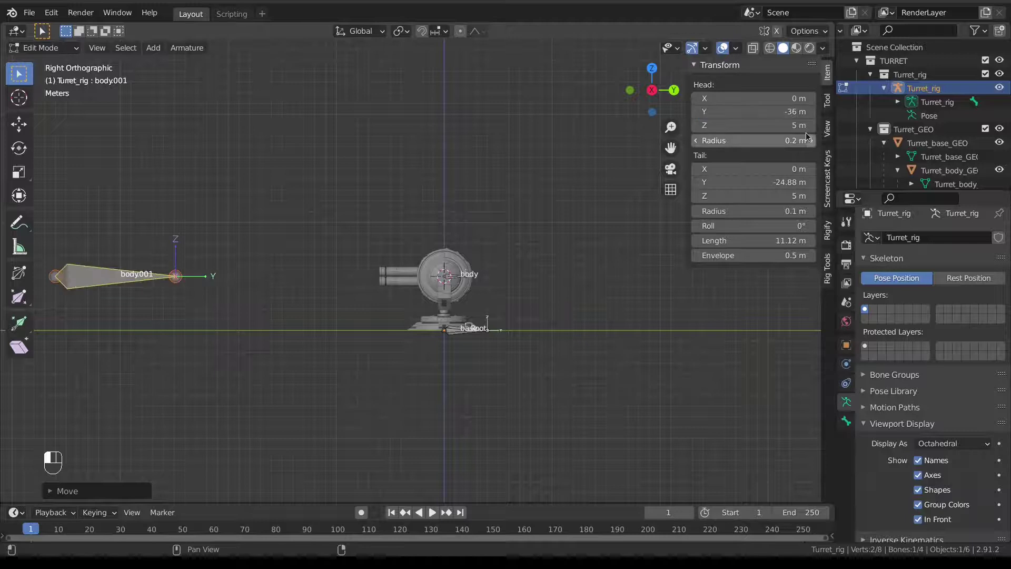
pyautogui.click(711, 185)
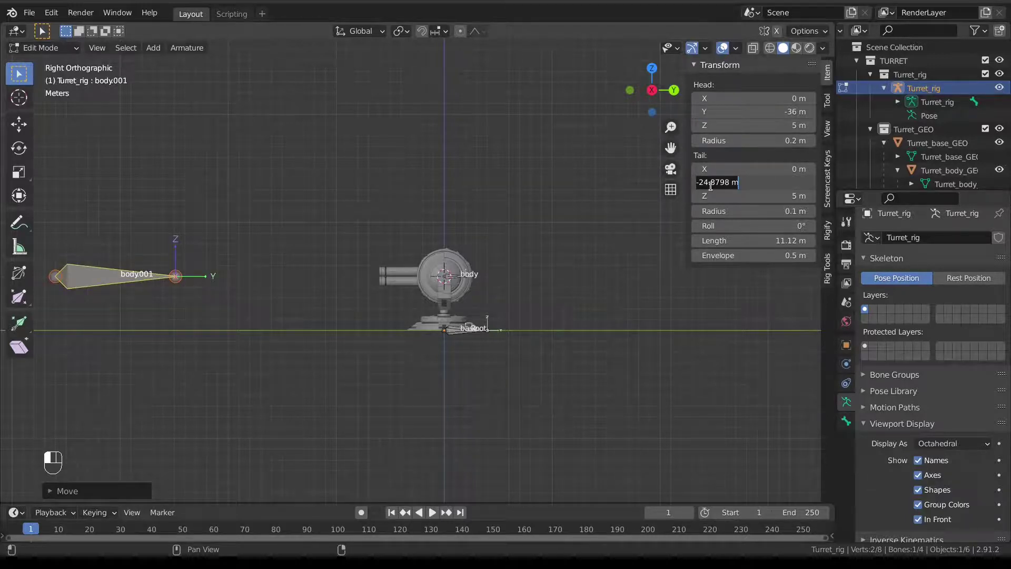
# Set the duplicated bone's head Y to -26 m and its tail Y to -24 m.
pyautogui.click(779, 109)
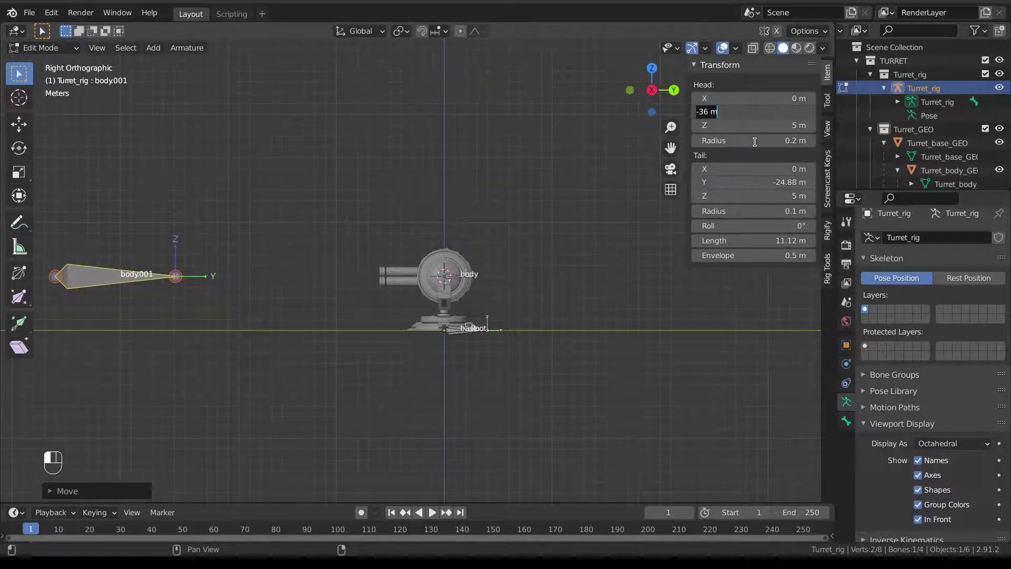
pyautogui.press('BackSpace')
pyautogui.write('-26')
pyautogui.press('Return')
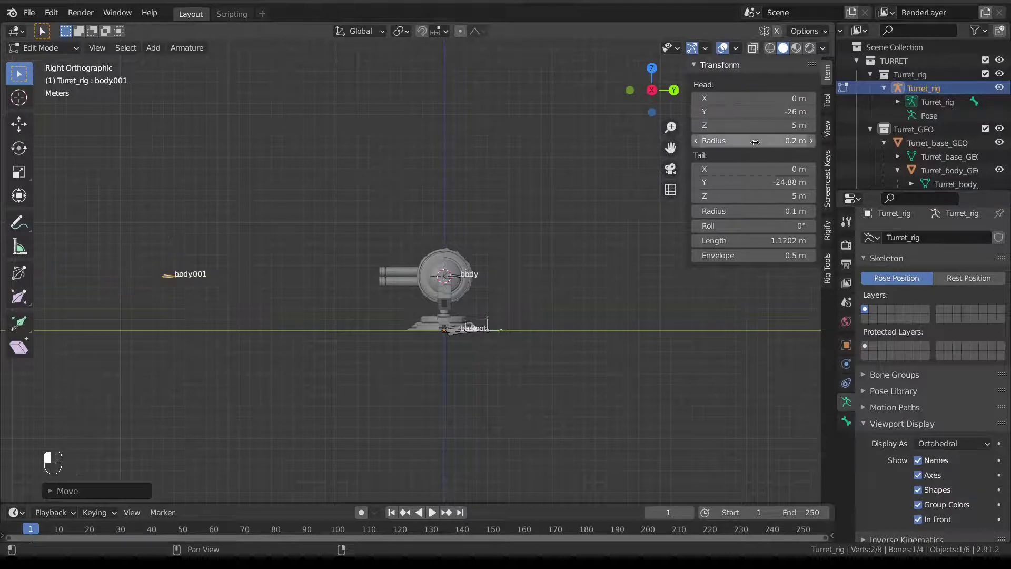
pyautogui.click(740, 183)
pyautogui.press('BackSpace')
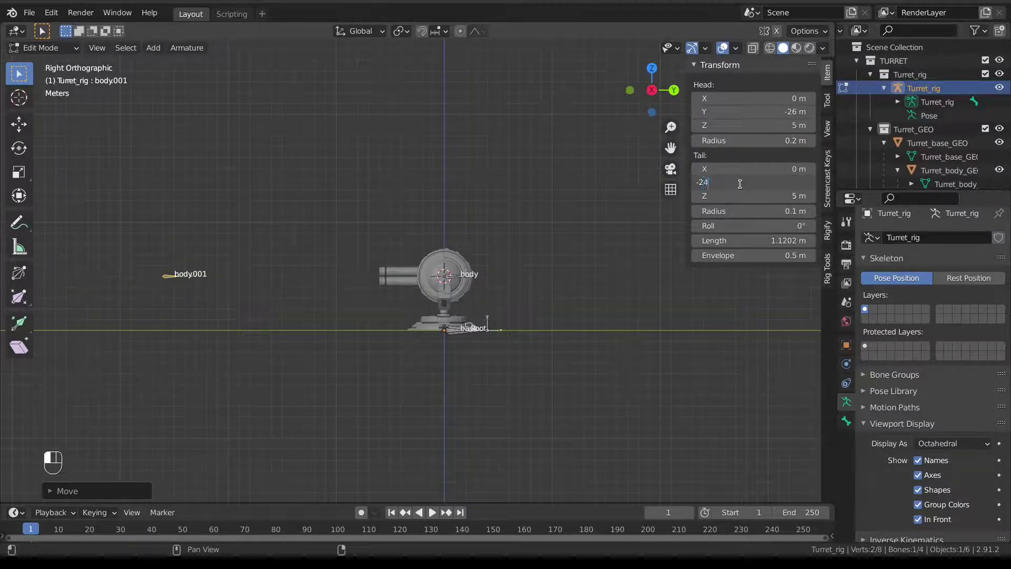
pyautogui.write('-24')
pyautogui.press('Return')
pyautogui.moveTo(276, 290); pyautogui.dragTo(338, 330, button='middle')
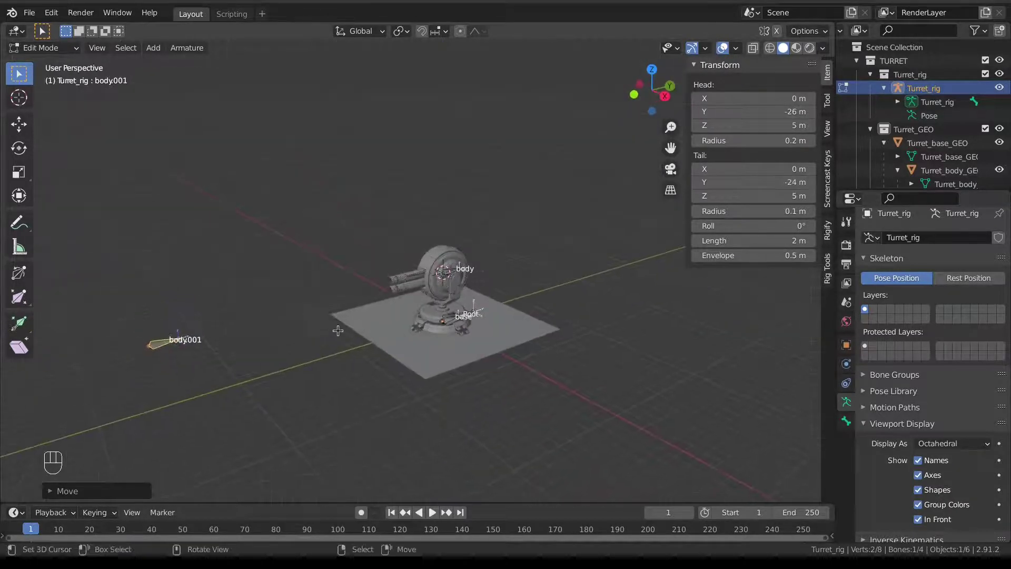
# Rename the bone in front of the turret to Aim.
pyautogui.click(179, 347)
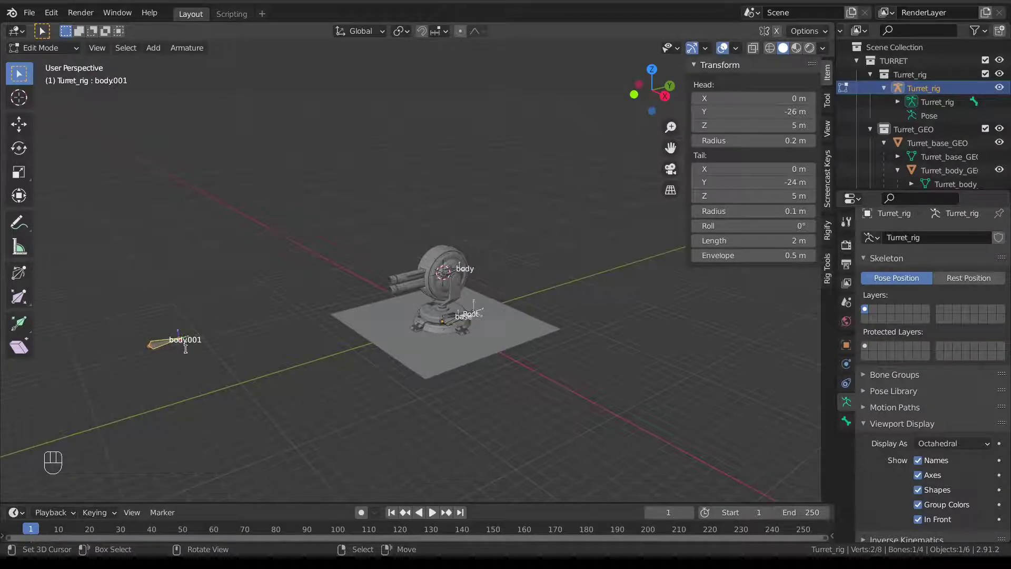
pyautogui.press('F2')
pyautogui.write('Aim')
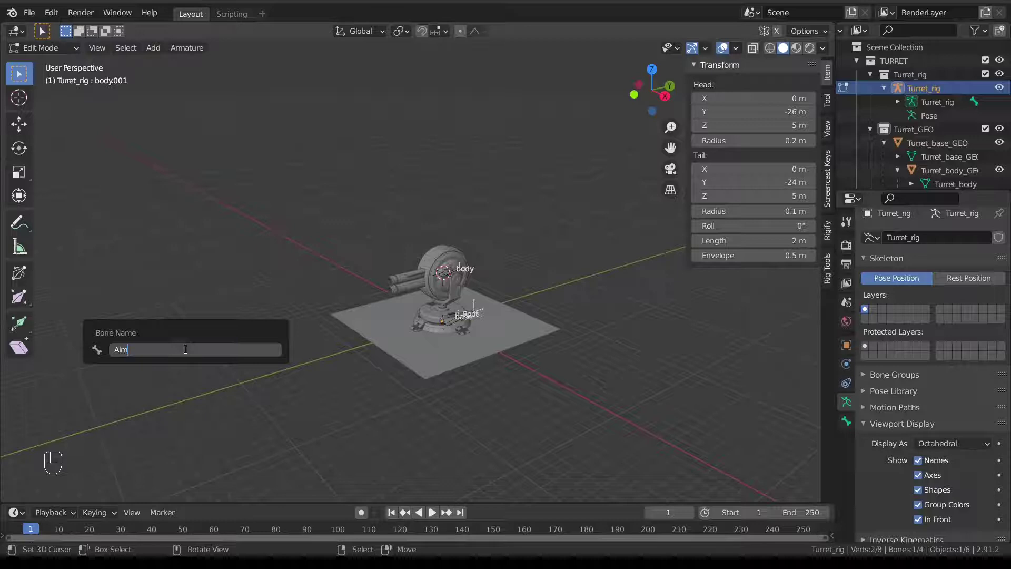
pyautogui.press('Return')
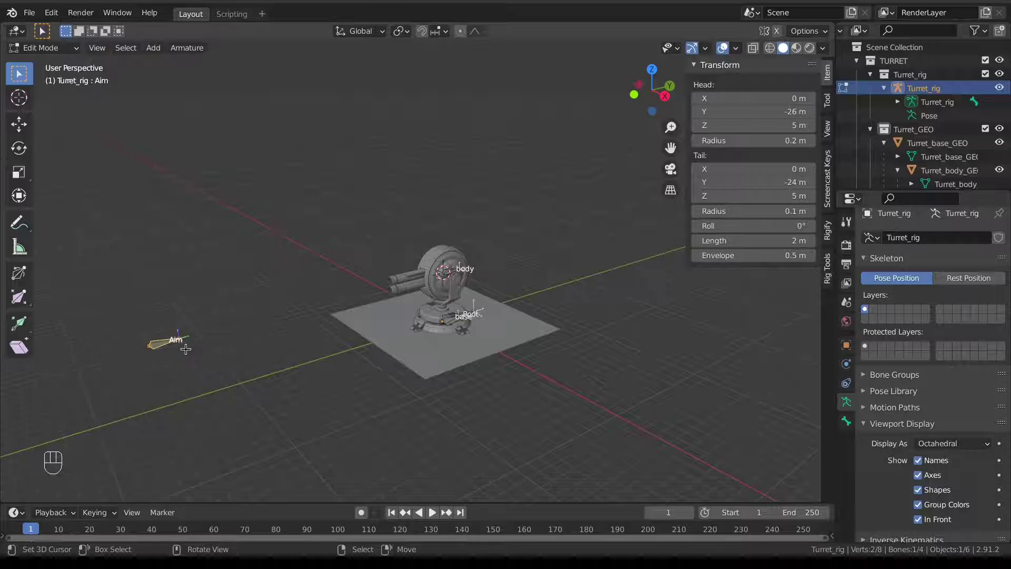
# Switch the armature from editing to Object Mode and select the Turret_footing_GEO mesh at the turret's foot.
pyautogui.press('KP_3')
pyautogui.moveTo(185, 350); pyautogui.dragTo(395, 300, button='middle')
pyautogui.scroll(2, 442, 325)
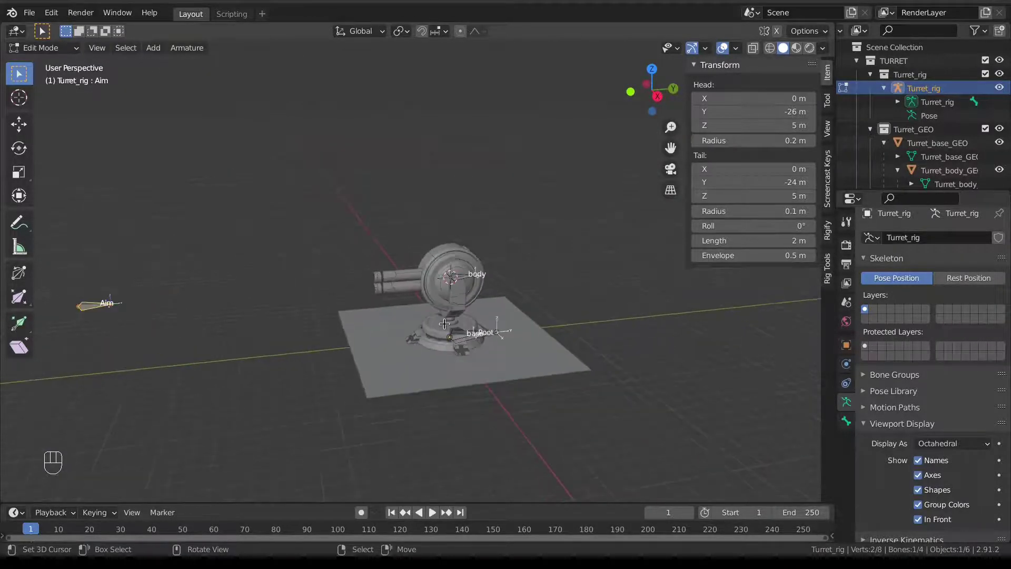
pyautogui.press('Tab')
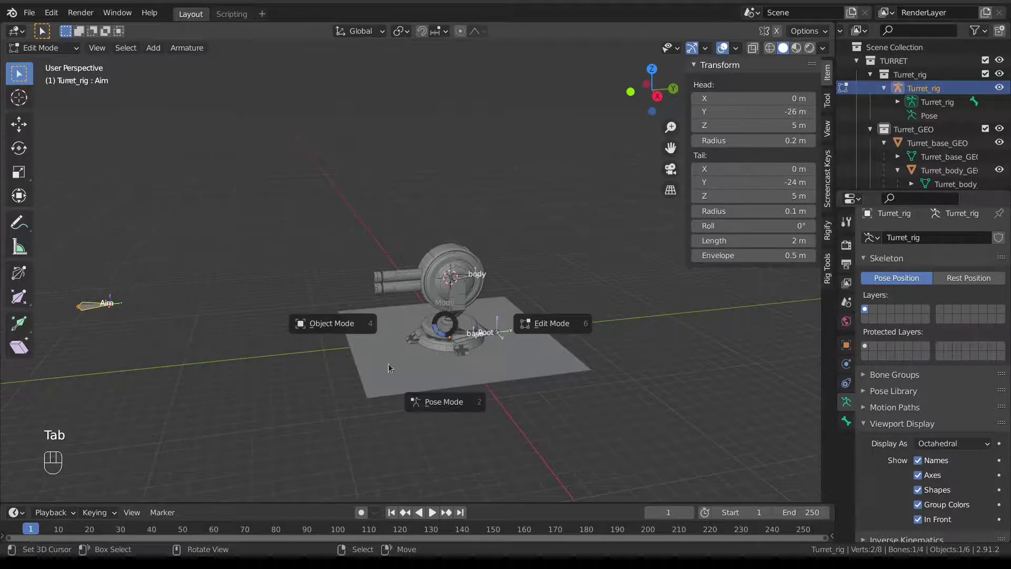
pyautogui.scroll(5, 457, 331)
pyautogui.keyDown('shift'); pyautogui.moveTo(458, 328); pyautogui.dragTo(410, 311, button='middle'); pyautogui.keyUp('shift')
pyautogui.click(421, 382)
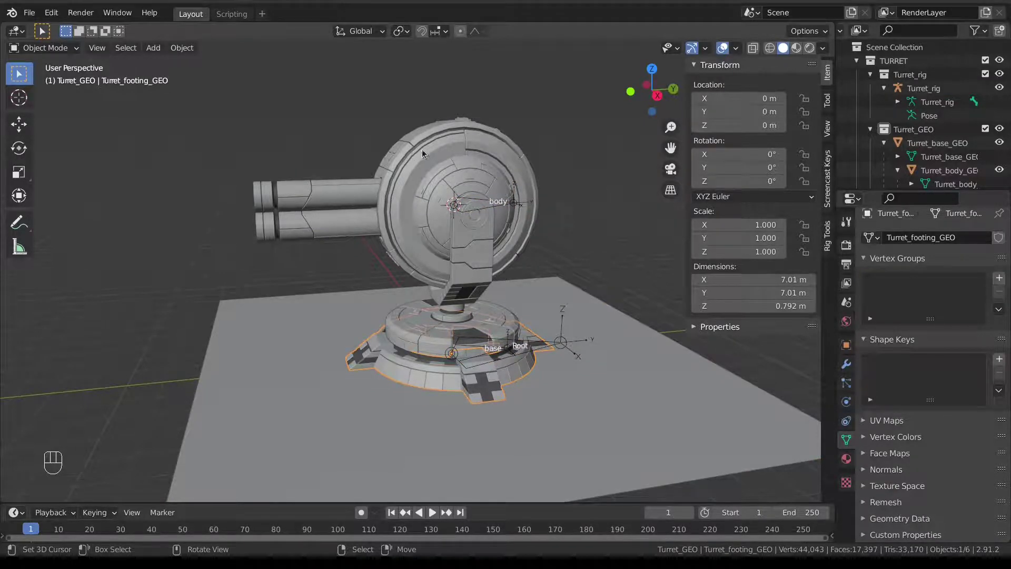
pyautogui.moveTo(428, 288)
pyautogui.mouseDown(button='middle')
pyautogui.moveTo(413, 283)
pyautogui.moveTo(423, 287)
pyautogui.mouseUp(button='middle')
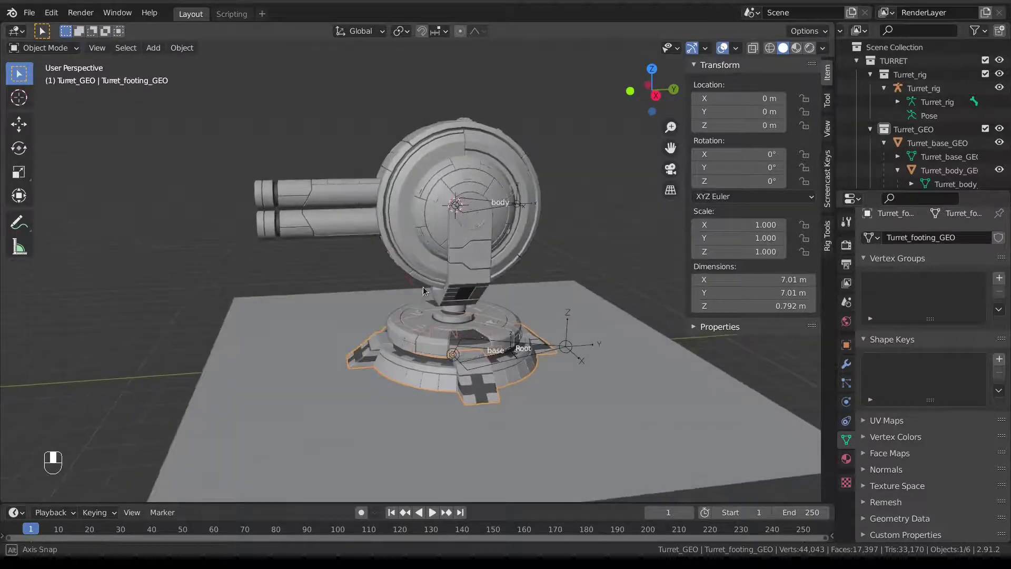
pyautogui.keyDown('shift'); pyautogui.moveTo(539, 381); pyautogui.dragTo(438, 293, button='middle'); pyautogui.keyUp('shift')
pyautogui.scroll(4, 440, 297)
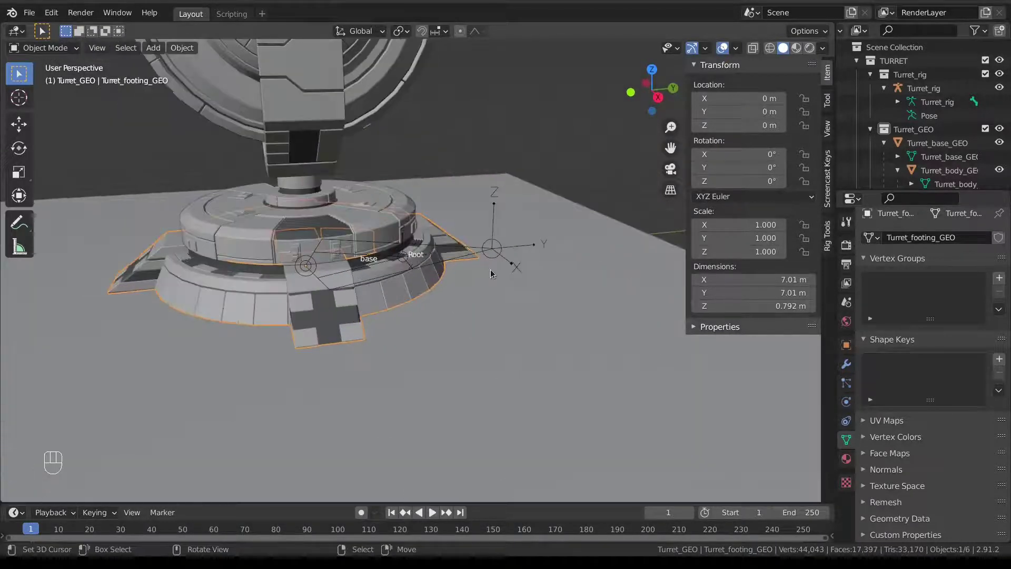
pyautogui.keyDown('shift'); pyautogui.click(476, 238); pyautogui.keyUp('shift')
pyautogui.press('Tab')
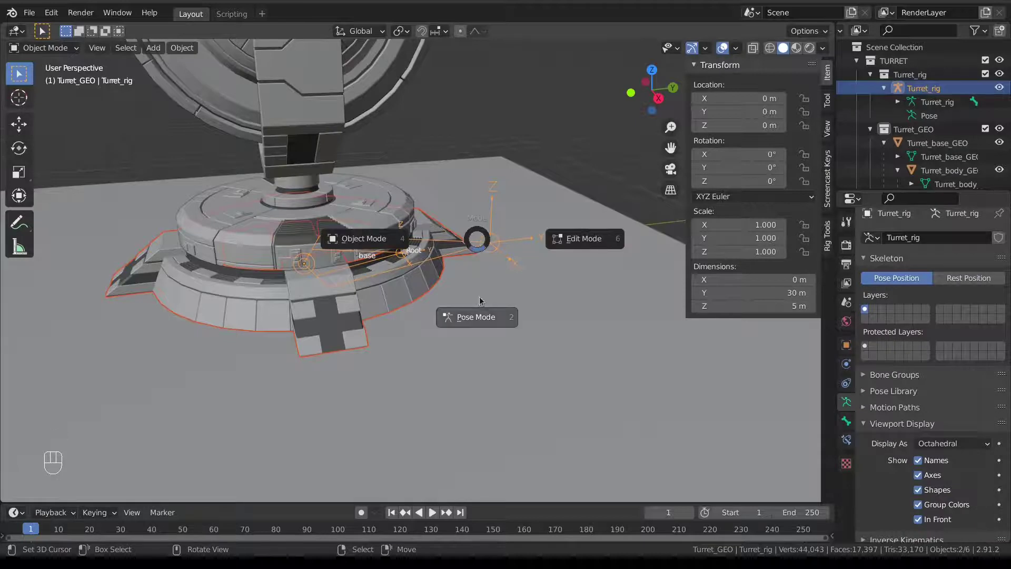
pyautogui.click(342, 311)
pyautogui.click(348, 305)
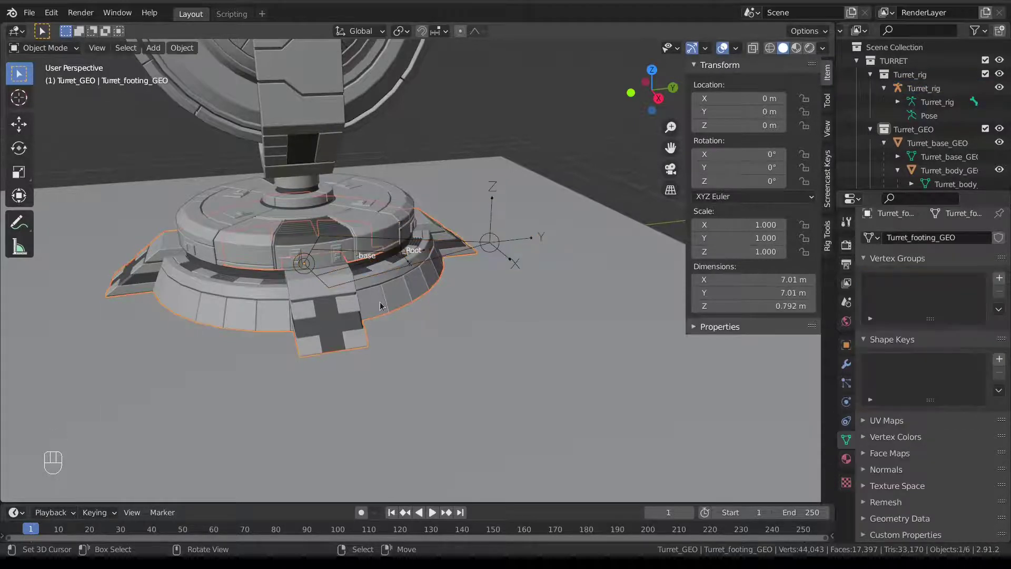
# Add the Turret_rig armature to the selection, enter Pose Mode and parent the Turret_footing_GEO mesh to the Root bone.
pyautogui.keyDown('shift'); pyautogui.click(500, 246); pyautogui.keyUp('shift')
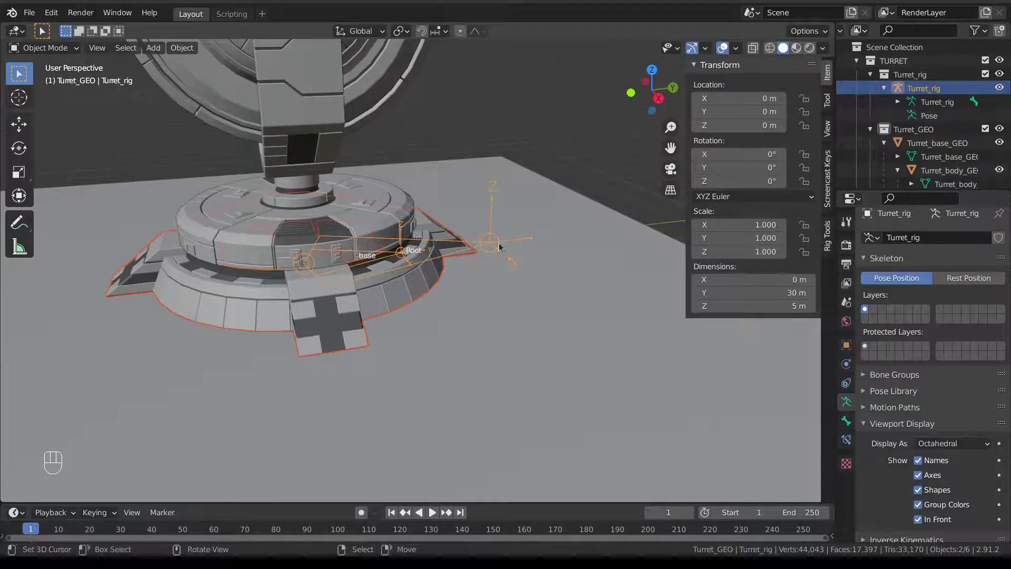
pyautogui.press('Tab')
pyautogui.click(453, 313)
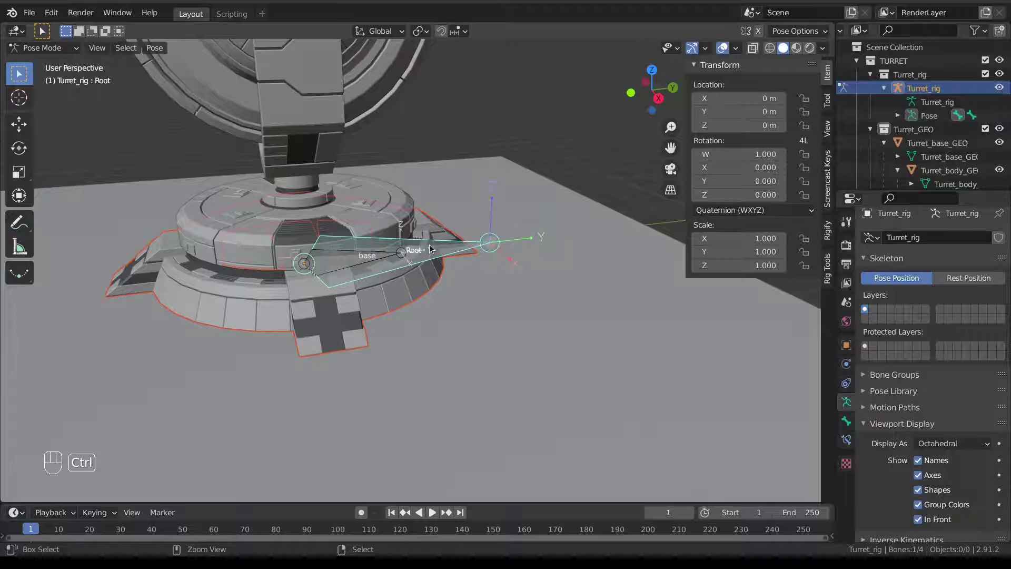
pyautogui.hotkey('ctrl', 'p')
pyautogui.click(400, 341)
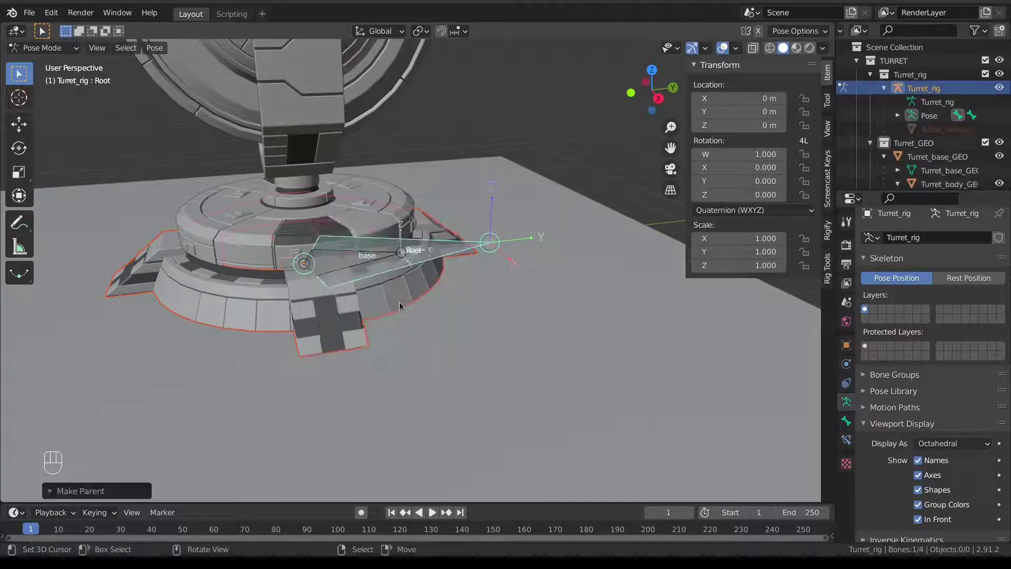
# Return to Object Mode, select the Turret_base_GEO mesh and try moving it, then cancel the move.
pyautogui.scroll(-2, 399, 303)
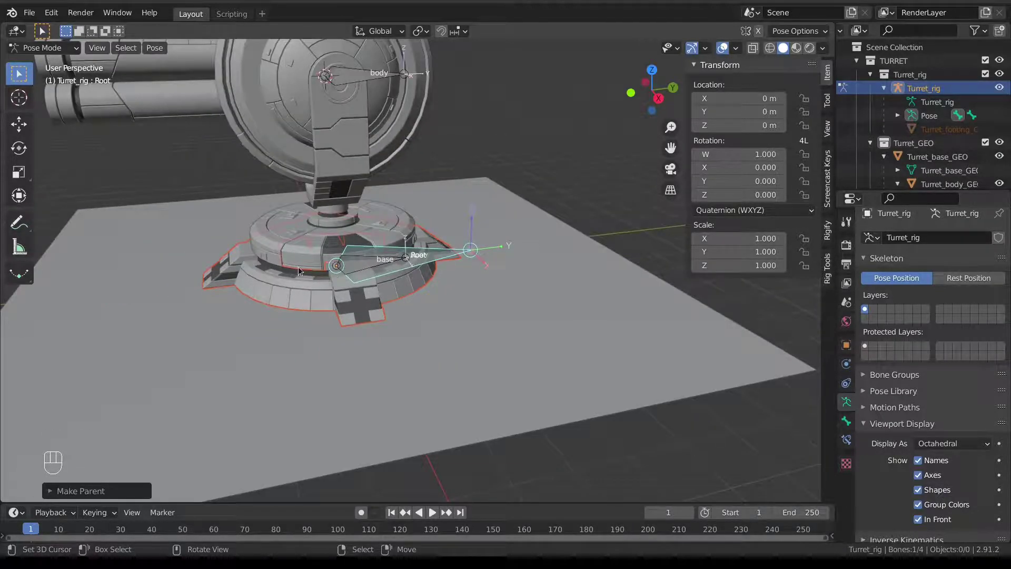
pyautogui.press('Tab')
pyautogui.click(221, 265)
pyautogui.click(293, 248)
pyautogui.press('g')
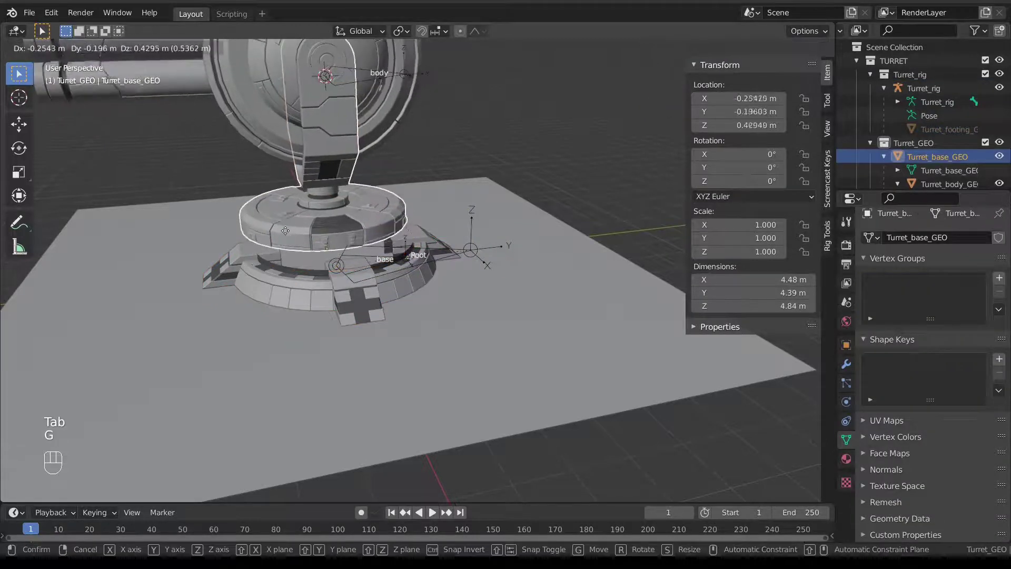
pyautogui.rightClick(295, 235)
# Add the Turret_rig armature to the selection and, in Pose Mode, parent the Turret_base_GEO mesh to the base bone.
pyautogui.scroll(3, 320, 243)
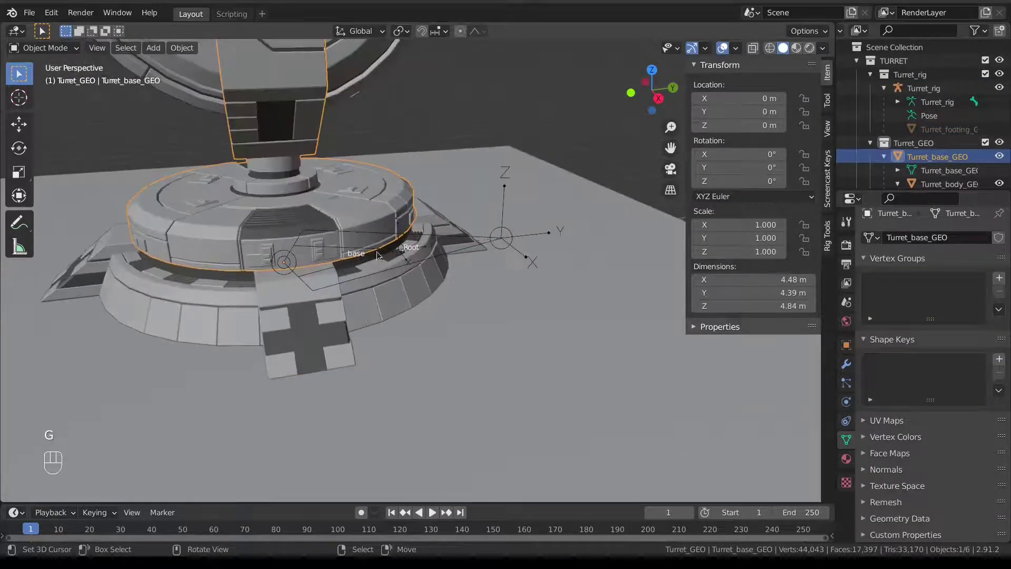
pyautogui.keyDown('shift'); pyautogui.click(364, 252); pyautogui.keyUp('shift')
pyautogui.press('Tab')
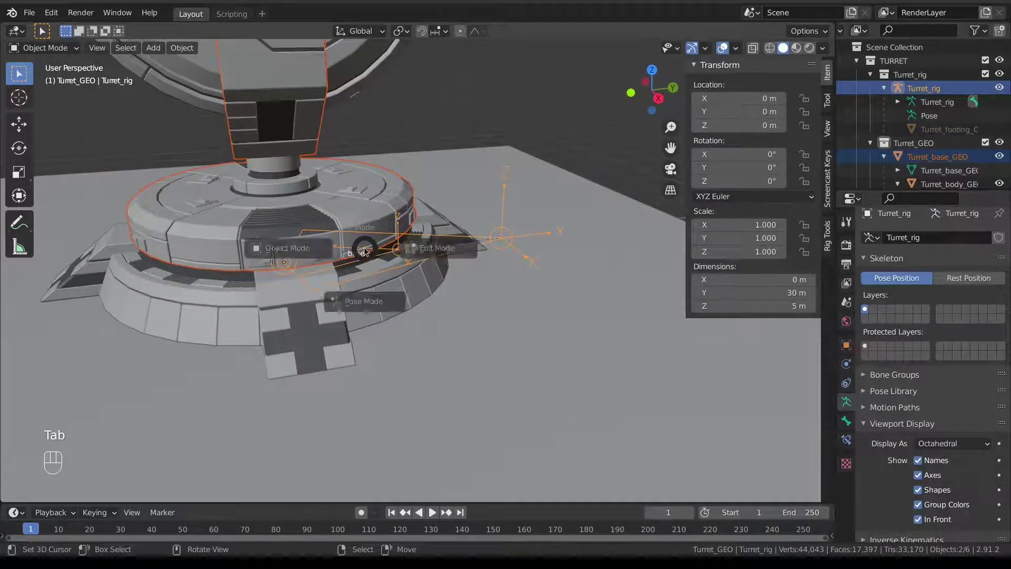
pyautogui.click(364, 301)
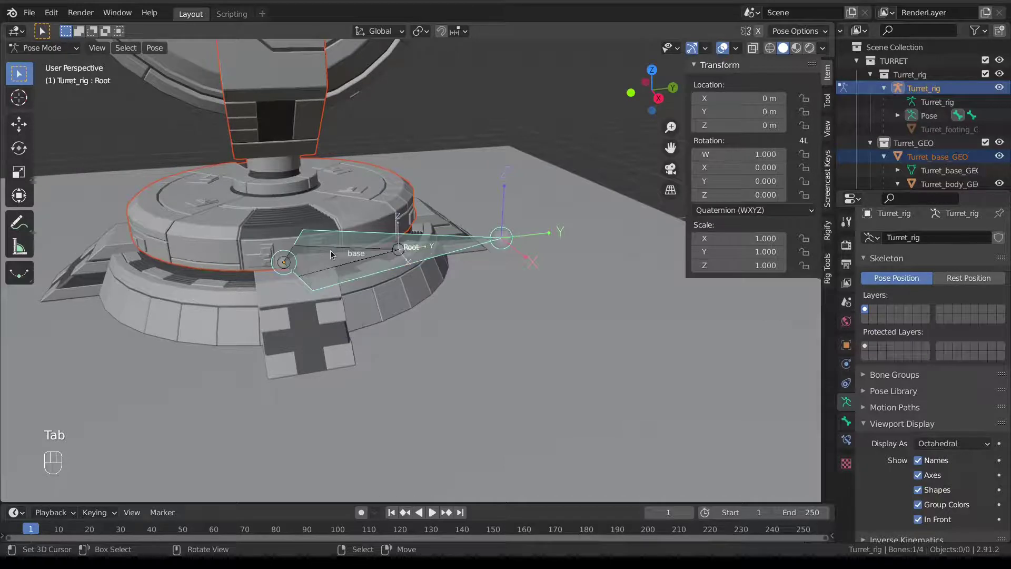
pyautogui.click(332, 245)
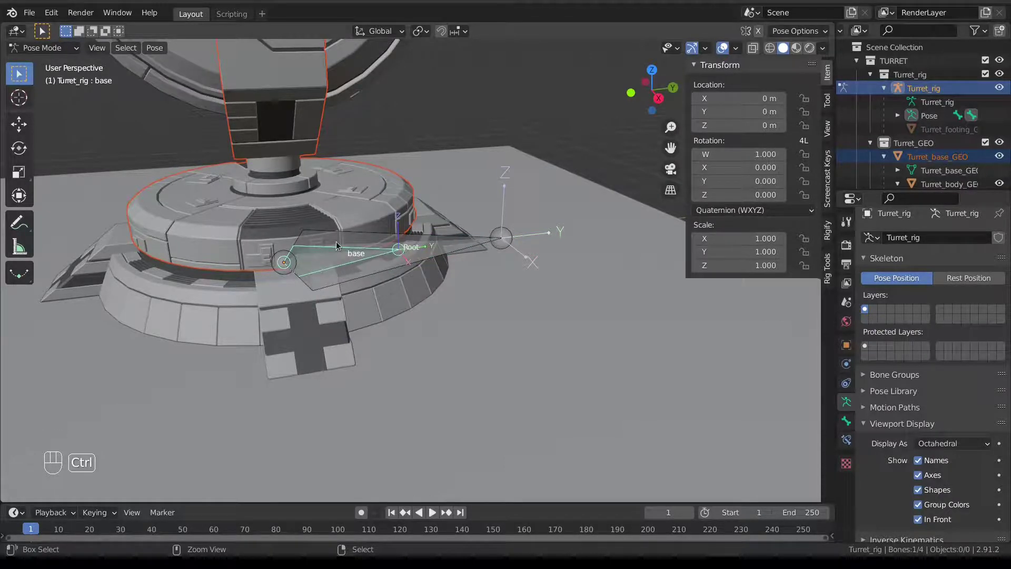
pyautogui.hotkey('ctrl', 'p')
pyautogui.click(336, 241)
# Leave Pose Mode and select only the Turret_body_GEO mesh.
pyautogui.scroll(-5, 327, 226)
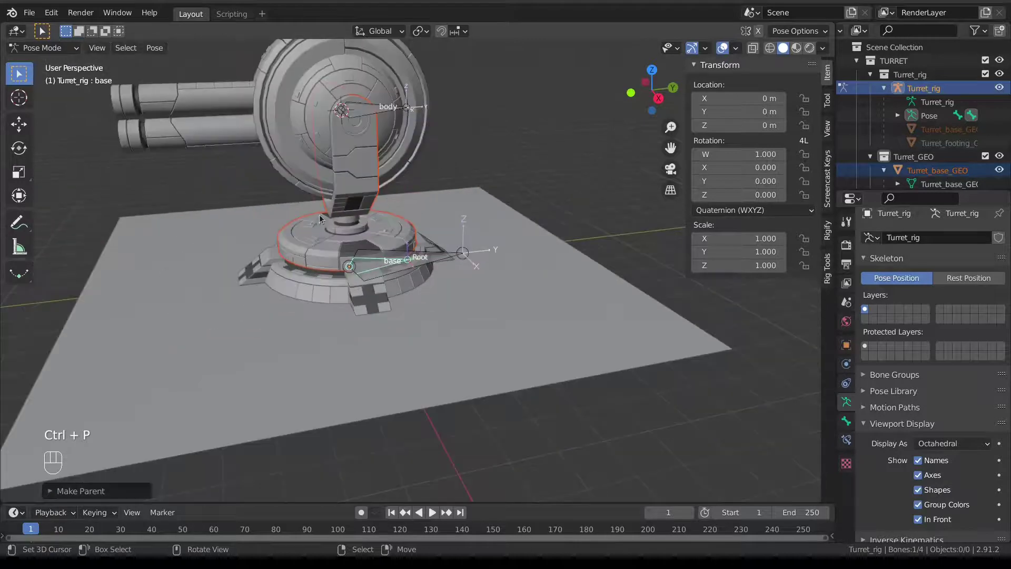
pyautogui.keyDown('shift'); pyautogui.moveTo(319, 214); pyautogui.dragTo(321, 273, button='middle'); pyautogui.keyUp('shift')
pyautogui.scroll(2, 308, 172)
pyautogui.rightClick(298, 138)
pyautogui.scroll(3, 316, 142)
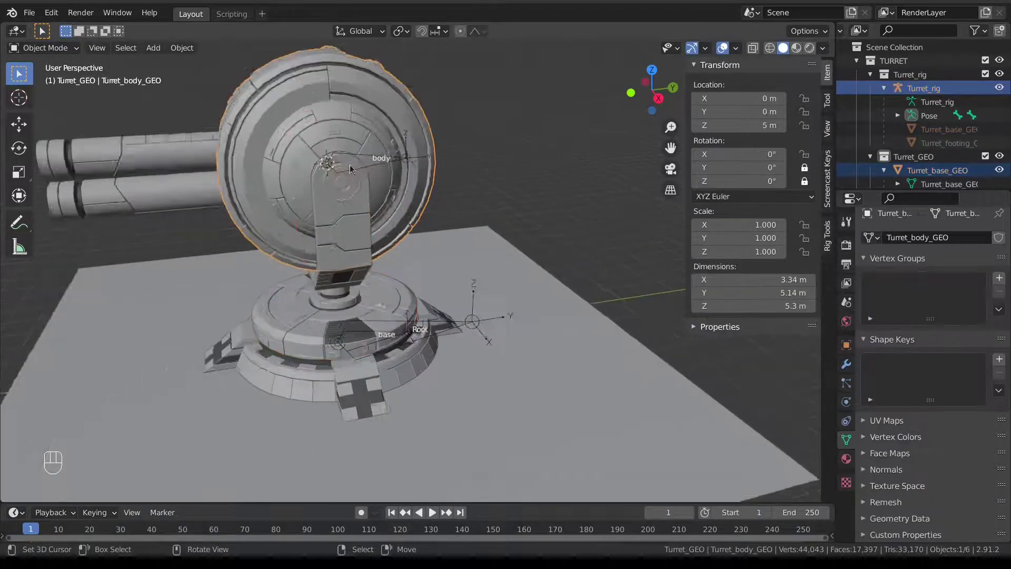
pyautogui.keyDown('shift'); pyautogui.moveTo(381, 167); pyautogui.dragTo(447, 244, button='middle'); pyautogui.keyUp('shift')
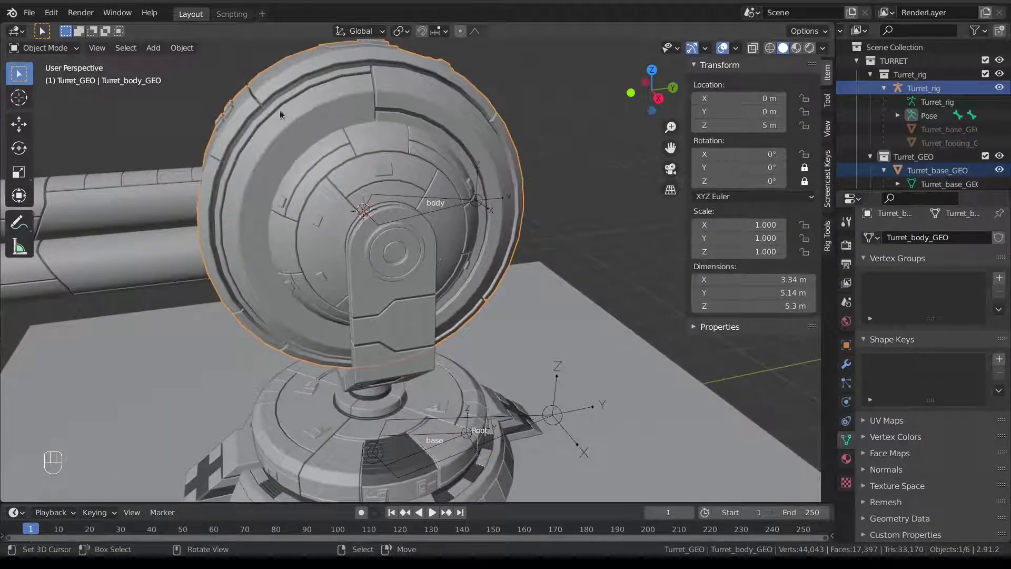
# Make body the only selected bone in the armature's Pose Mode, and reselect the Turret_body_GEO mesh in Object Mode.
pyautogui.keyDown('shift'); pyautogui.click(447, 200); pyautogui.keyUp('shift')
pyautogui.hotkey('ctrl', 'Tab')
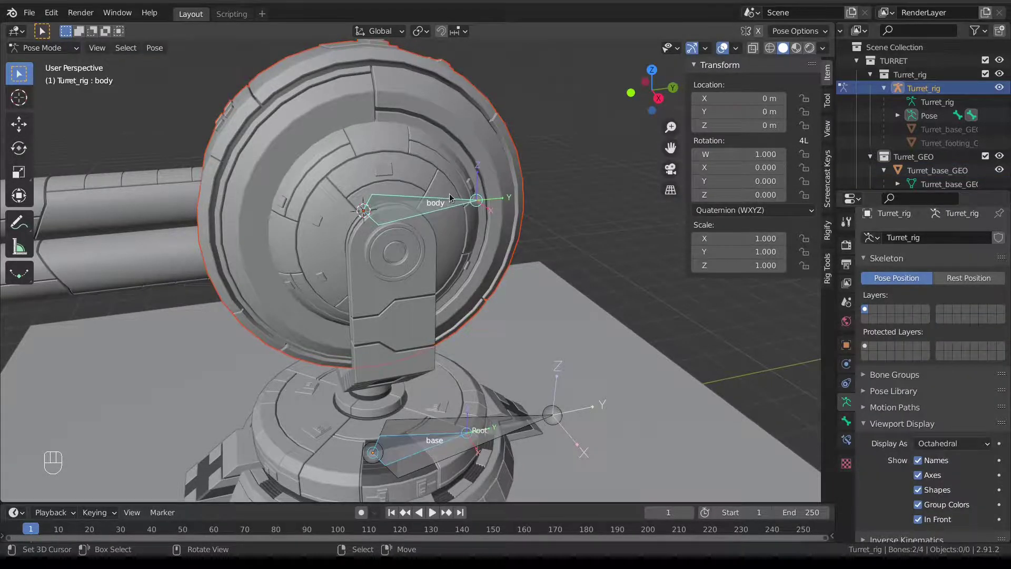
pyautogui.rightClick(449, 194)
pyautogui.rightClick(447, 197)
pyautogui.rightClick(333, 122)
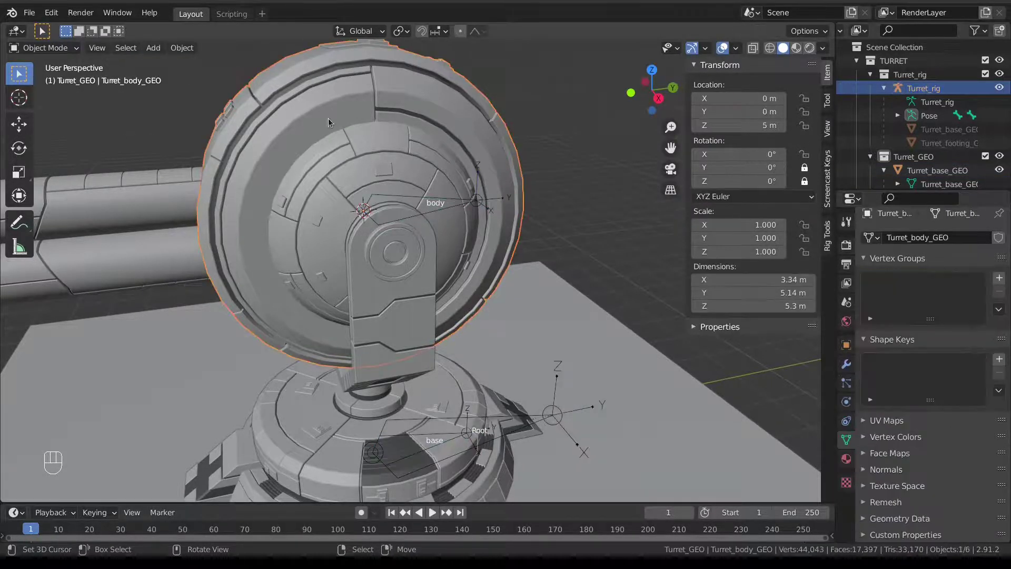
# Add the armature to the selection and, in Pose Mode, parent the Turret_body_GEO mesh to the body bone with the Bone option.
pyautogui.keyDown('shift'); pyautogui.click(447, 200); pyautogui.keyUp('shift')
pyautogui.hotkey('ctrl', 'Tab')
pyautogui.hotkey('ctrl', 'p')
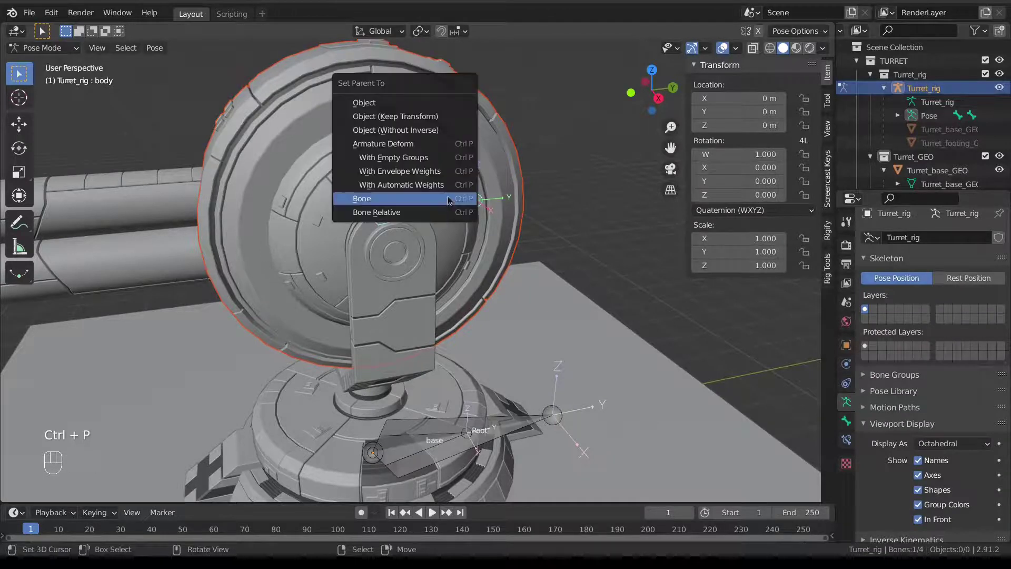
pyautogui.click(448, 200)
# Test-rotate the Turret_body_GEO mesh in Object Mode to check how the barrels follow, and cancel the rotation.
pyautogui.scroll(-3, 308, 220)
pyautogui.click(270, 231)
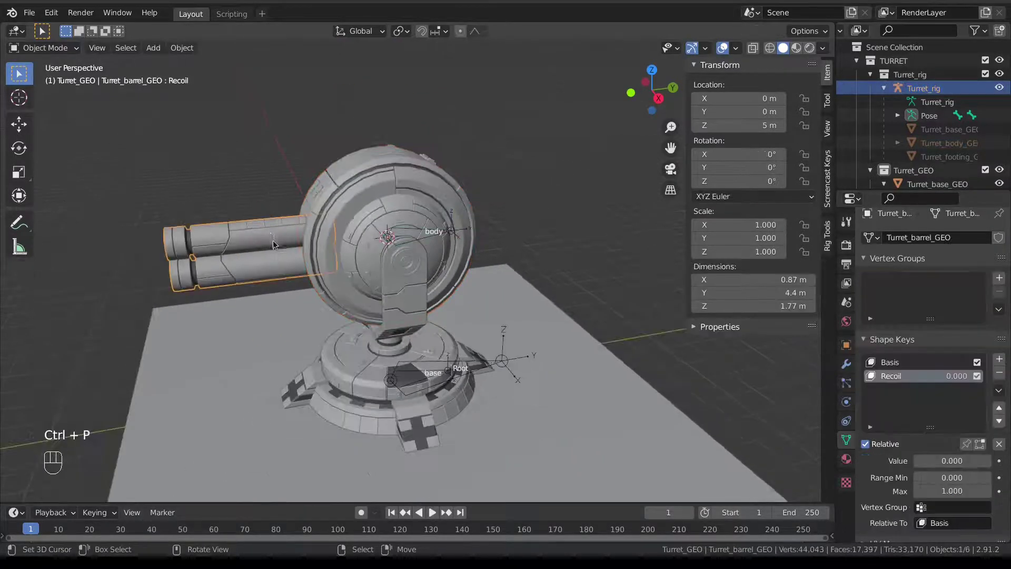
pyautogui.moveTo(273, 240); pyautogui.dragTo(317, 188, button='middle')
pyautogui.click(350, 198)
pyautogui.press('r')
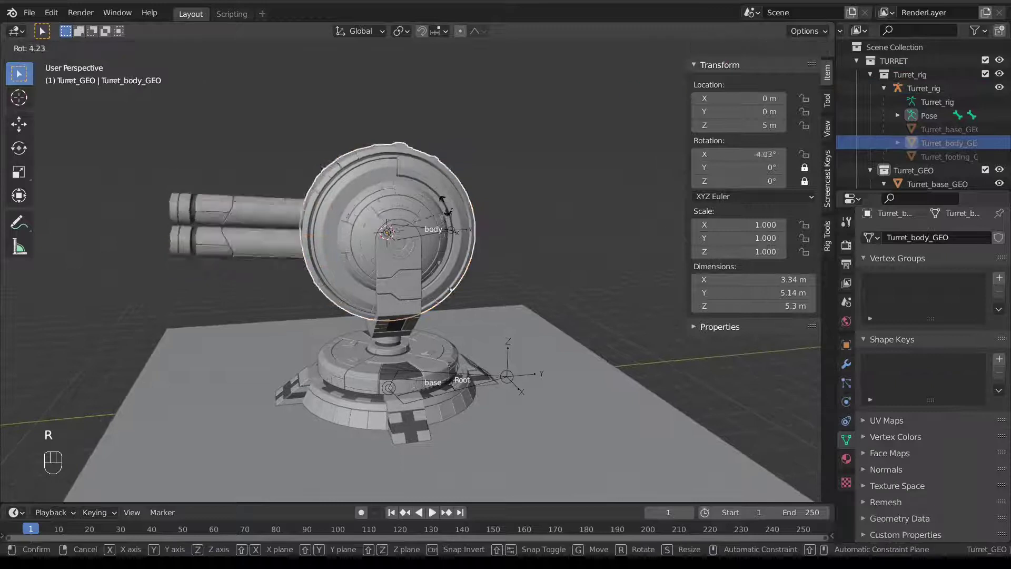
pyautogui.press('Escape')
# Select the Turret_barrel_GEO mesh and preview its Recoil shape key by varying the value, returning it to 0.
pyautogui.click(252, 243)
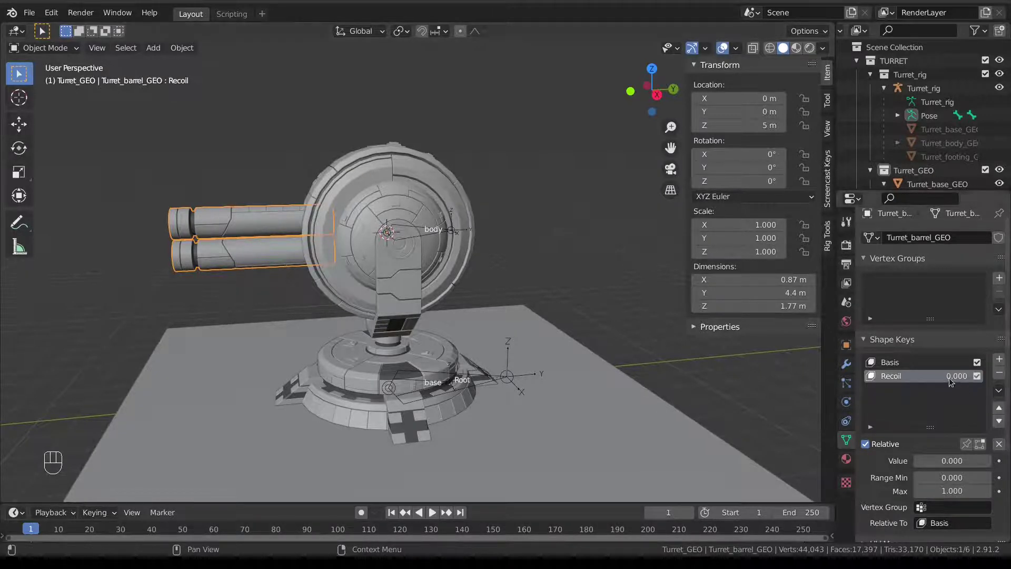
pyautogui.moveTo(950, 378)
pyautogui.mouseDown()
pyautogui.moveTo(988, 378)
pyautogui.moveTo(948, 378)
pyautogui.mouseUp()
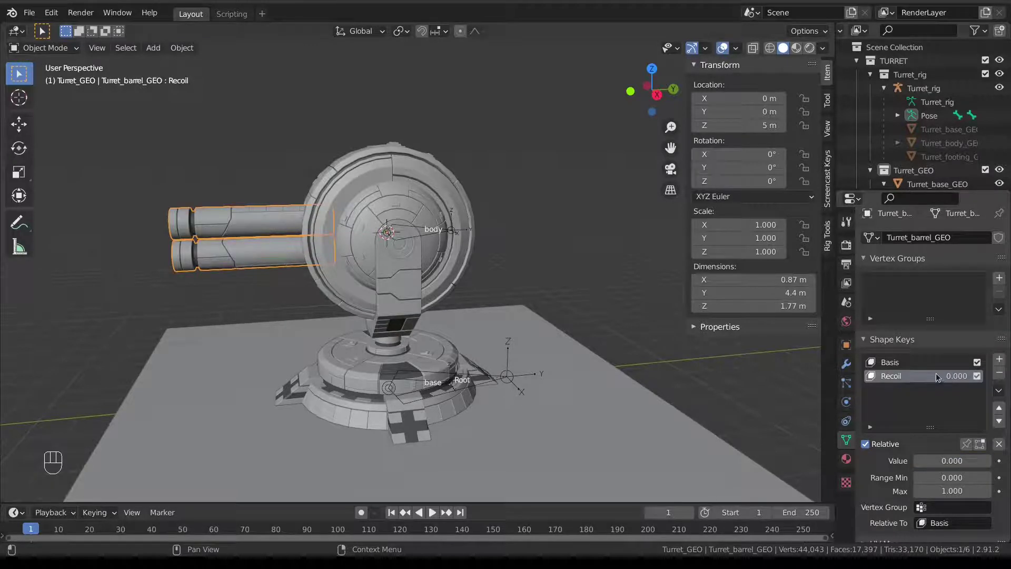
pyautogui.moveTo(956, 377); pyautogui.dragTo(992, 377)
pyautogui.moveTo(992, 377)
pyautogui.mouseDown()
pyautogui.moveTo(951, 377)
pyautogui.moveTo(992, 377)
pyautogui.mouseUp()
pyautogui.moveTo(992, 377); pyautogui.dragTo(951, 377)
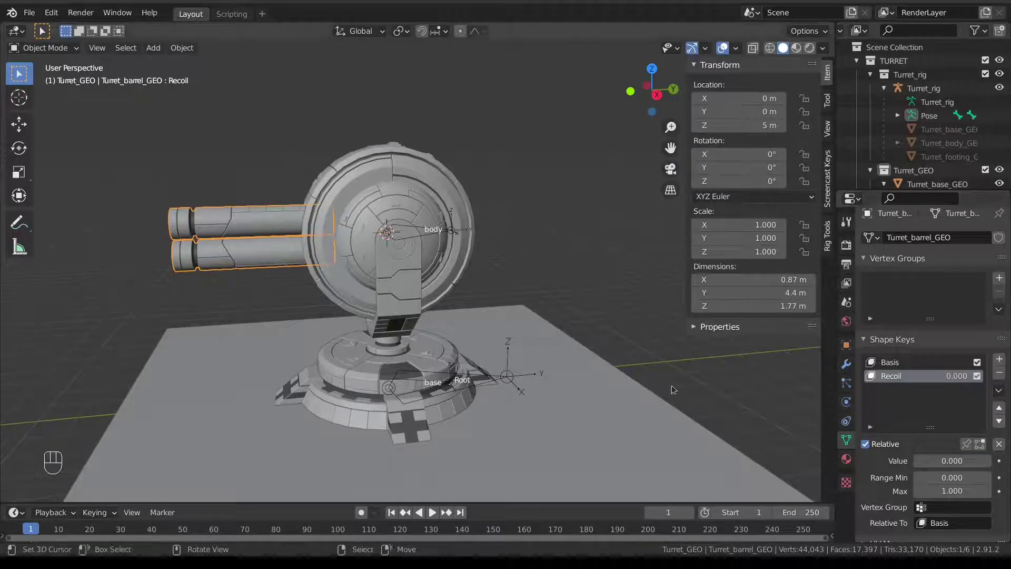
# Switch to the right orthographic view, select the Turret_rig armature and enter its Edit Mode.
pyautogui.press('KP_3')
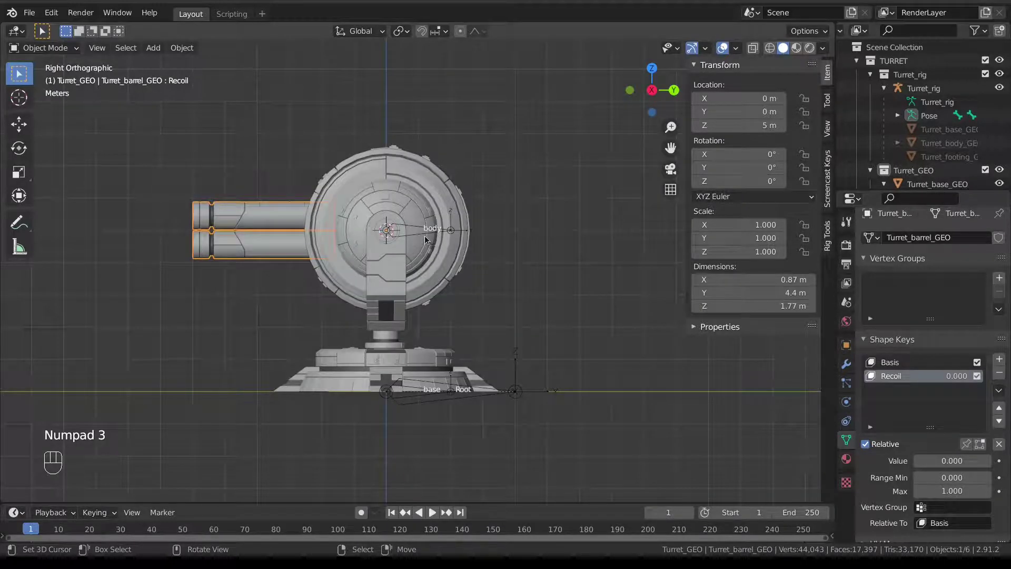
pyautogui.click(425, 236)
pyautogui.keyDown('shift'); pyautogui.moveTo(453, 273); pyautogui.dragTo(483, 292, button='middle'); pyautogui.keyUp('shift')
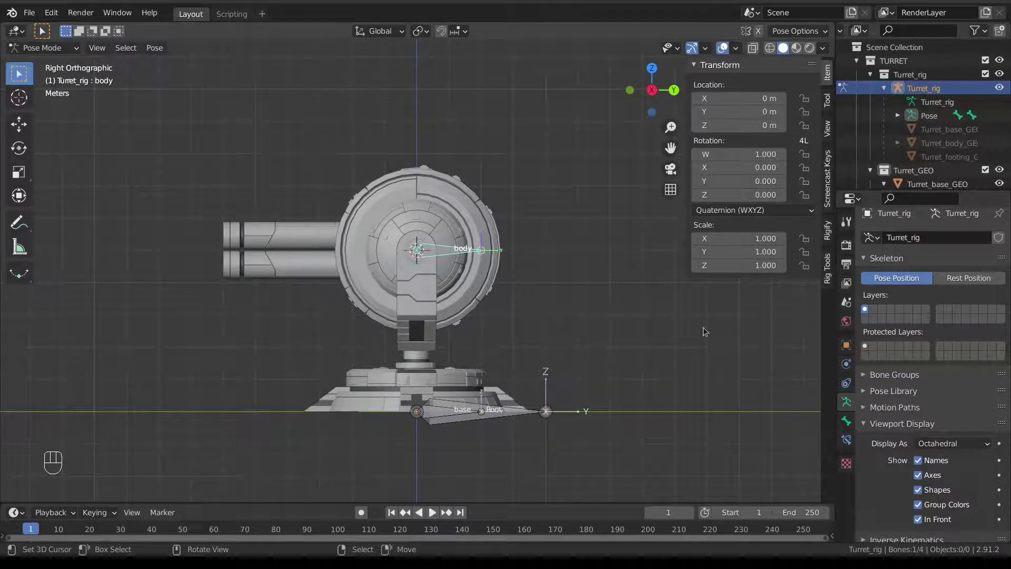
pyautogui.press('Tab')
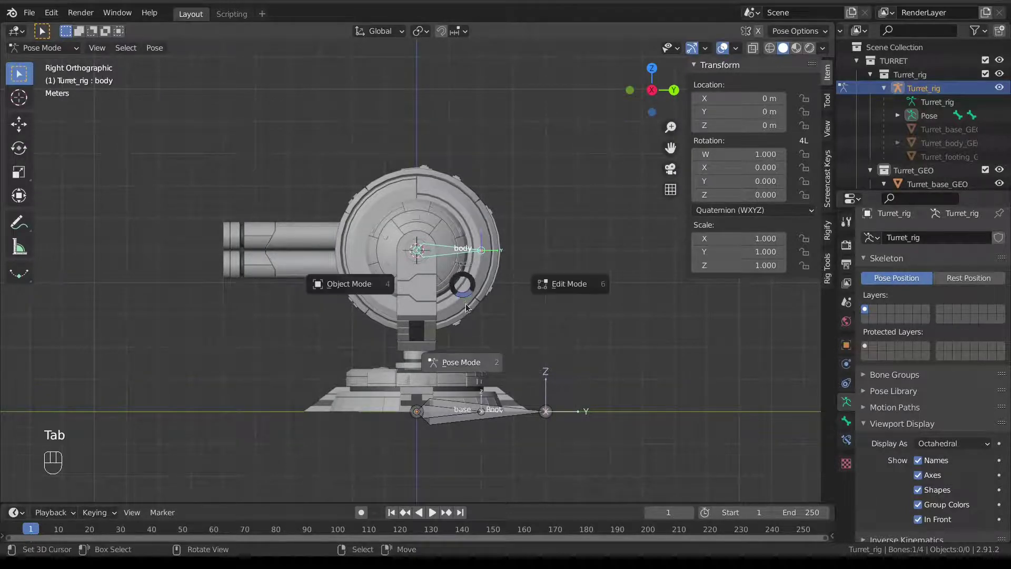
pyautogui.click(570, 293)
# Duplicate the body bone and place the copy over the barrel's front end, with its head at Y -6 m, Z 6 m.
pyautogui.keyDown('shift'); pyautogui.moveTo(429, 259); pyautogui.dragTo(461, 276, button='middle'); pyautogui.keyUp('shift')
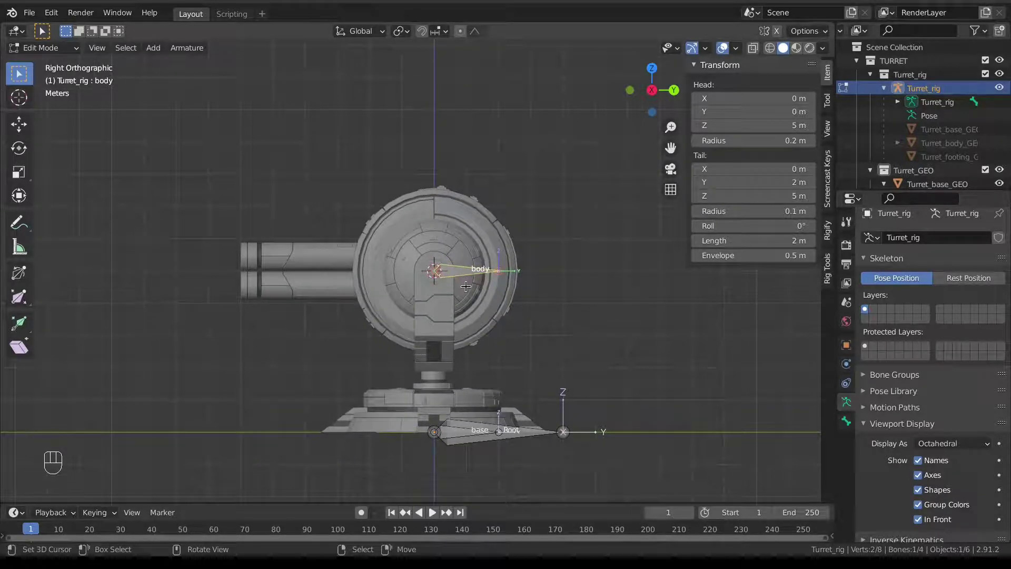
pyautogui.press('shift')
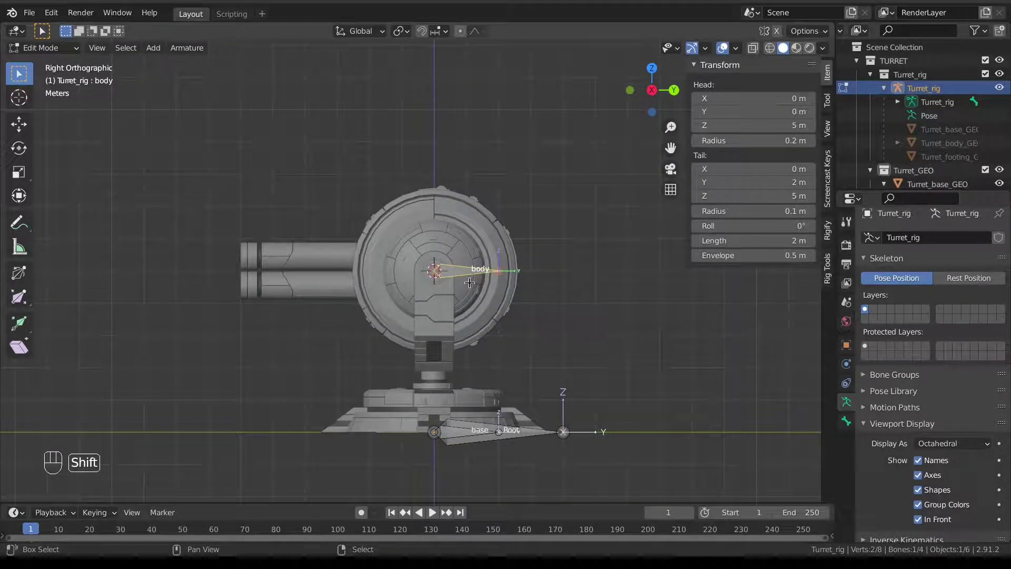
pyautogui.hotkey('shift', 'd')
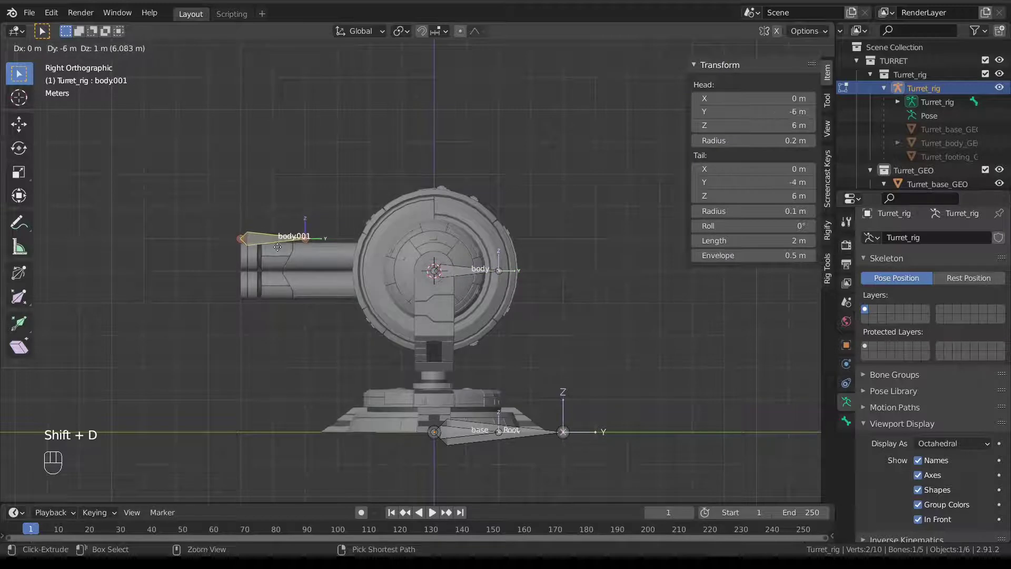
pyautogui.keyDown('ctrl'); pyautogui.click(226, 240); pyautogui.keyUp('ctrl')
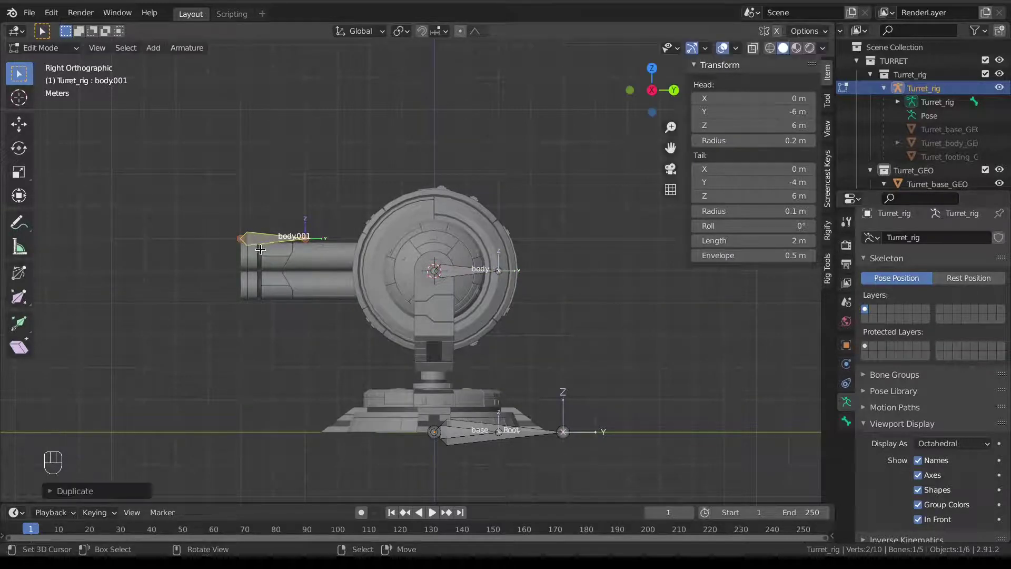
# Raise the duplicated bone along the Z axis to about Z 6.34 m, just above the barrels.
pyautogui.scroll(2, 261, 250)
pyautogui.press('g')
pyautogui.press('z')
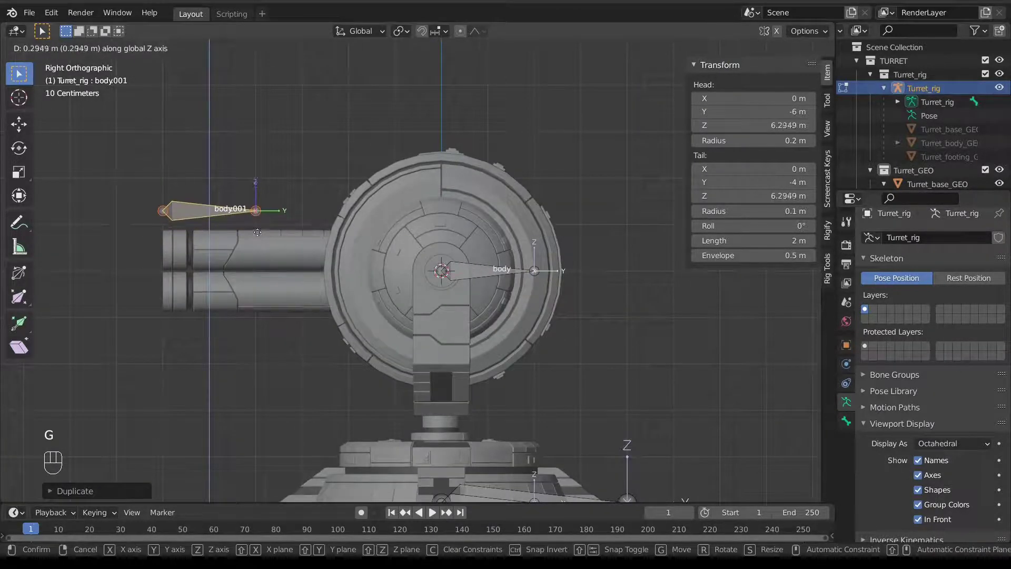
pyautogui.click(180, 232)
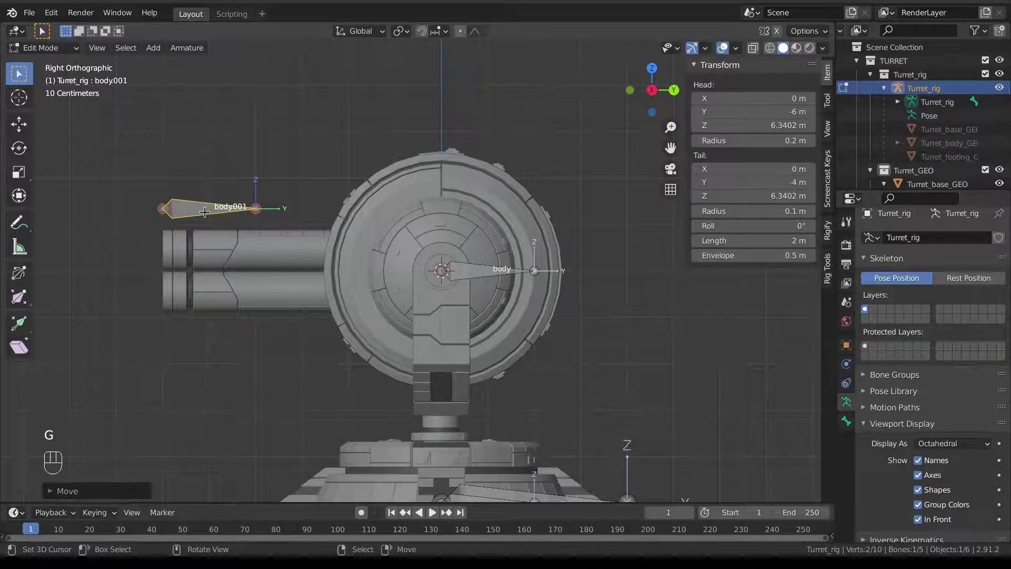
# Rename the duplicated bone above the barrels to Recoil.
pyautogui.press('F2')
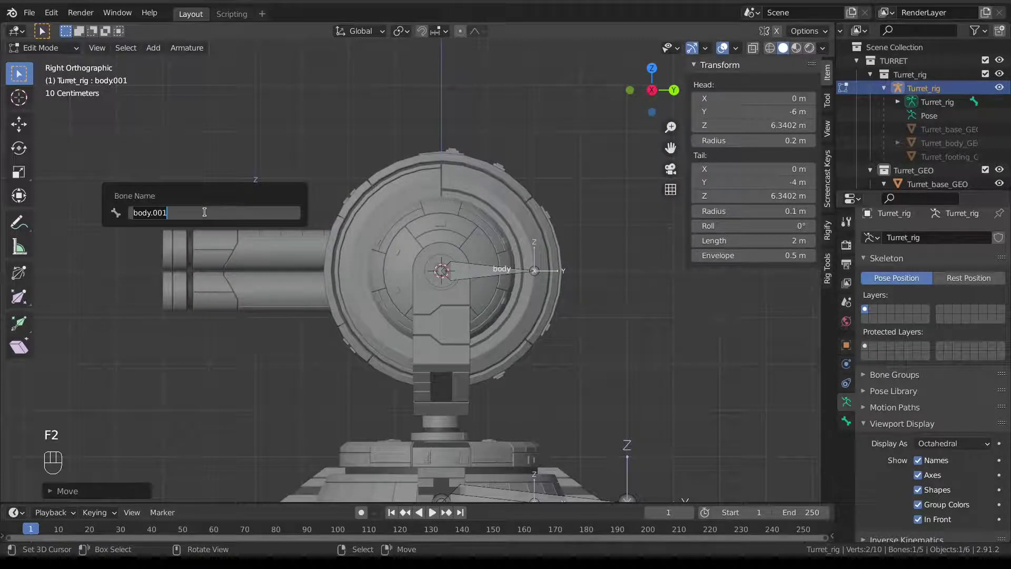
pyautogui.write('Recoi')
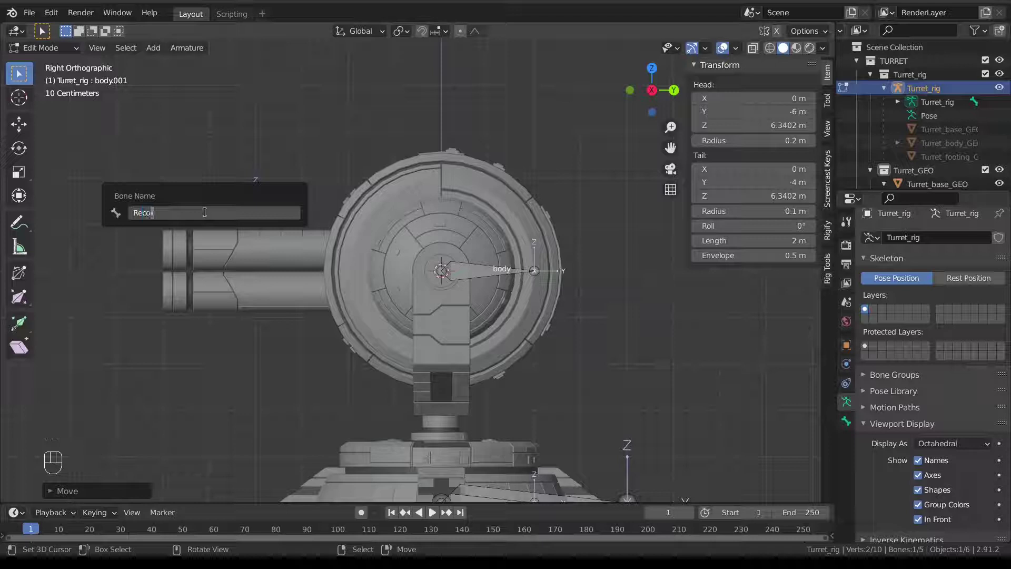
pyautogui.write('l')
pyautogui.press('Return')
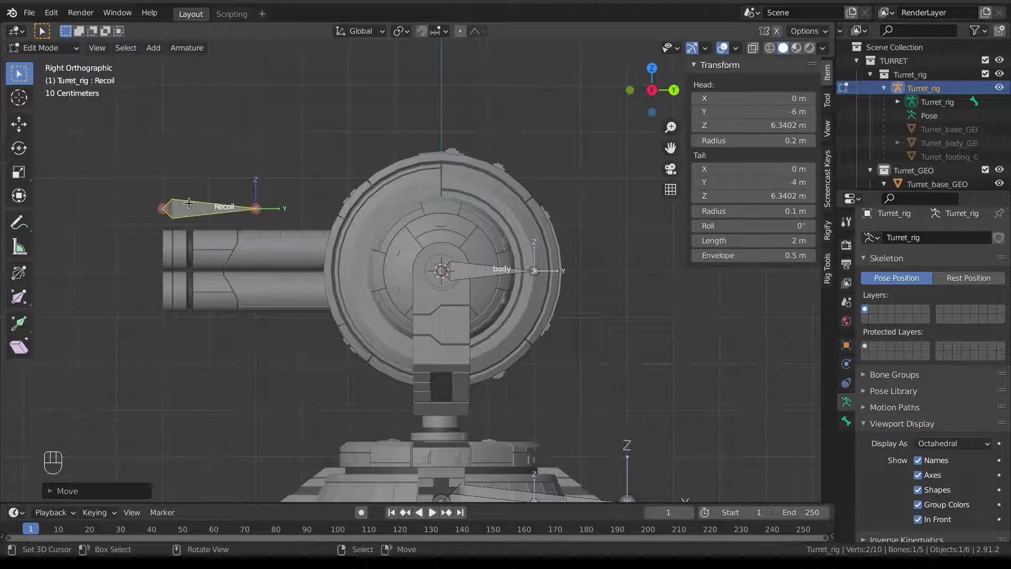
# Set both the head and tail Z of the Recoil bone to 6.5 m.
pyautogui.click(764, 126)
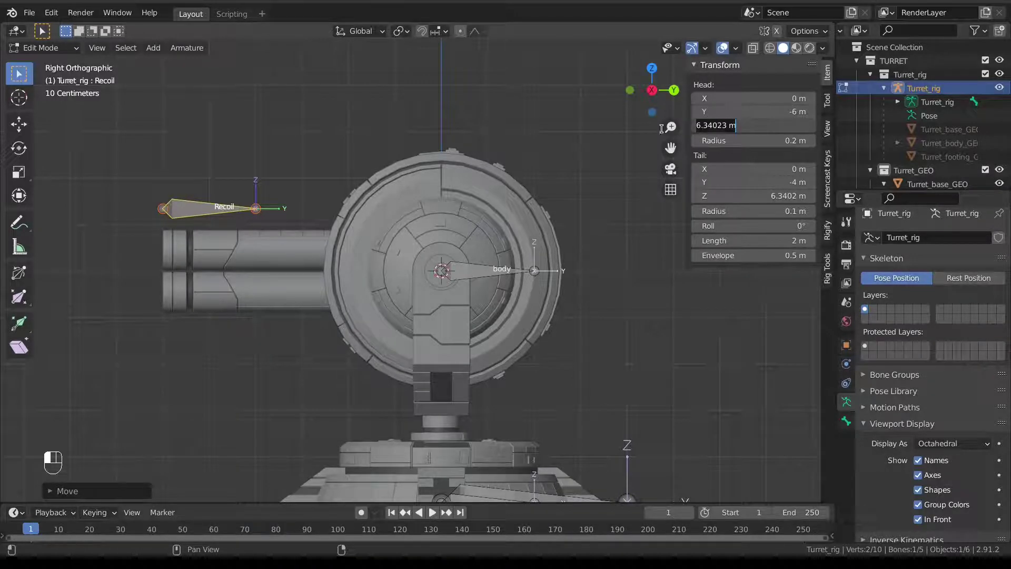
pyautogui.write('6.5')
pyautogui.press('Return')
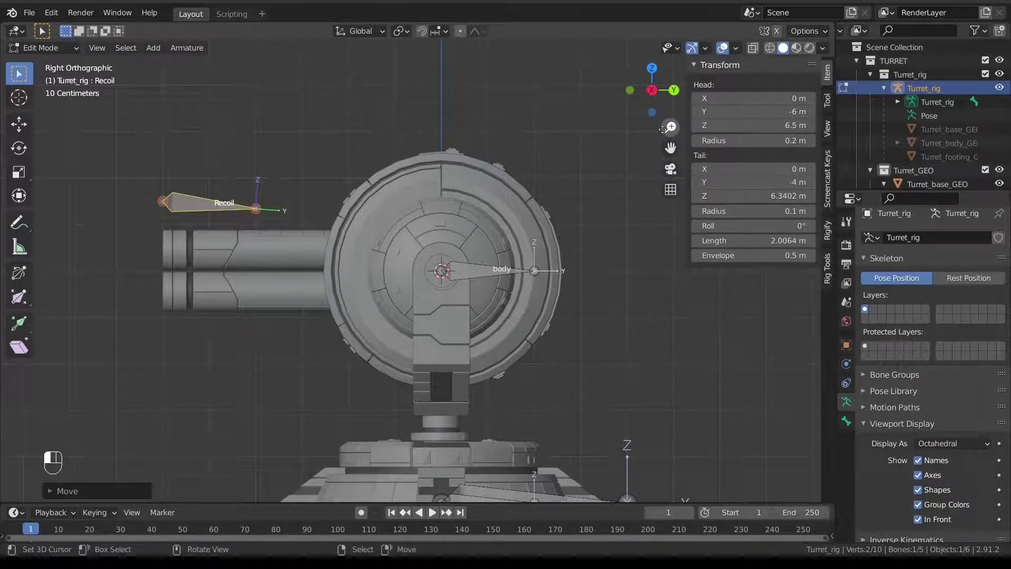
pyautogui.click(747, 196)
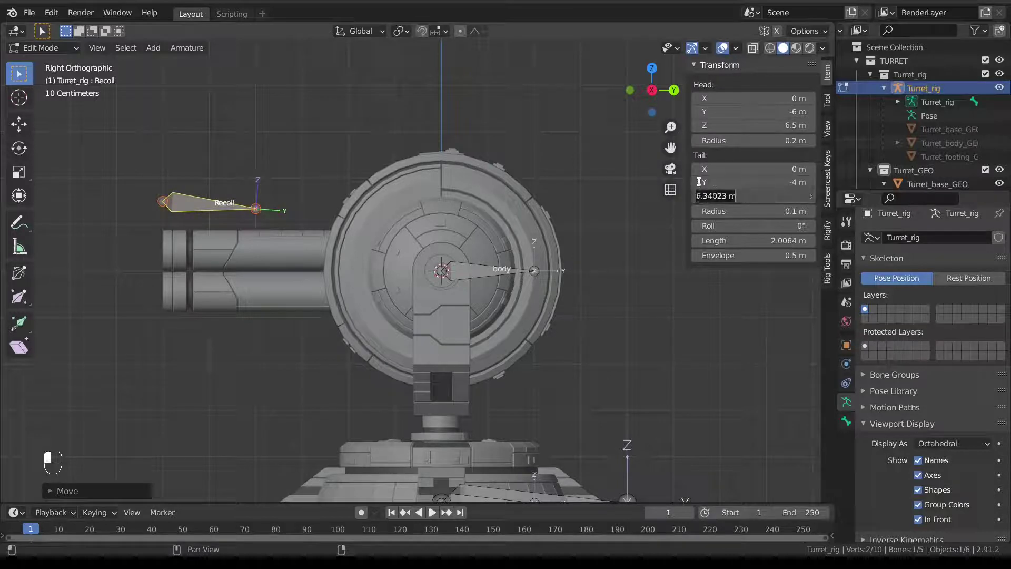
pyautogui.write('6.5')
pyautogui.press('Return')
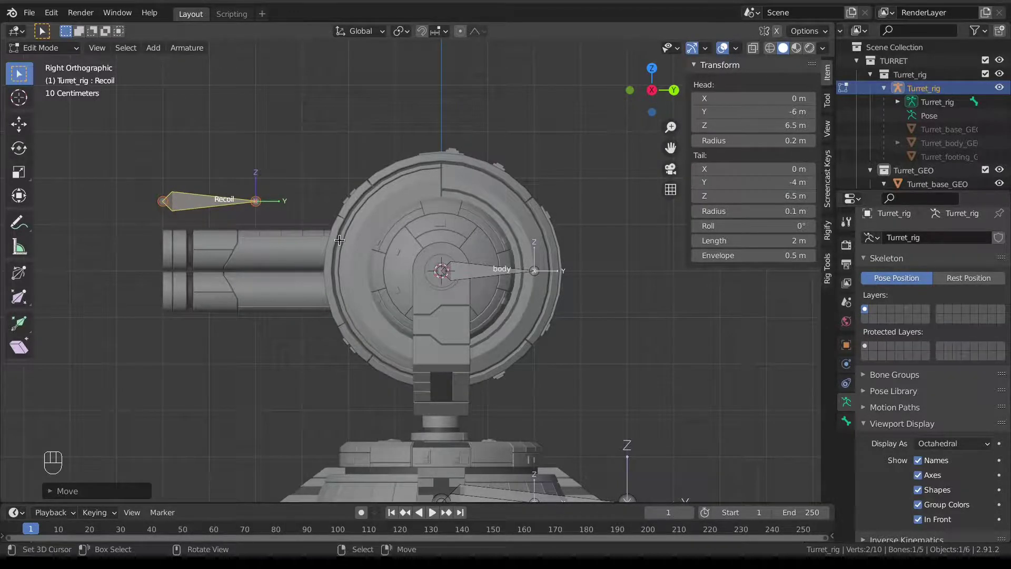
# Switch the armature to Pose Mode and test-rotate the body bone, cancelling the rotation.
pyautogui.scroll(-2, 551, 264)
pyautogui.keyDown('shift'); pyautogui.moveTo(373, 277); pyautogui.dragTo(564, 297, button='middle'); pyautogui.keyUp('shift')
pyautogui.scroll(-2, 503, 293)
pyautogui.scroll(-3, 490, 320)
pyautogui.press('Tab')
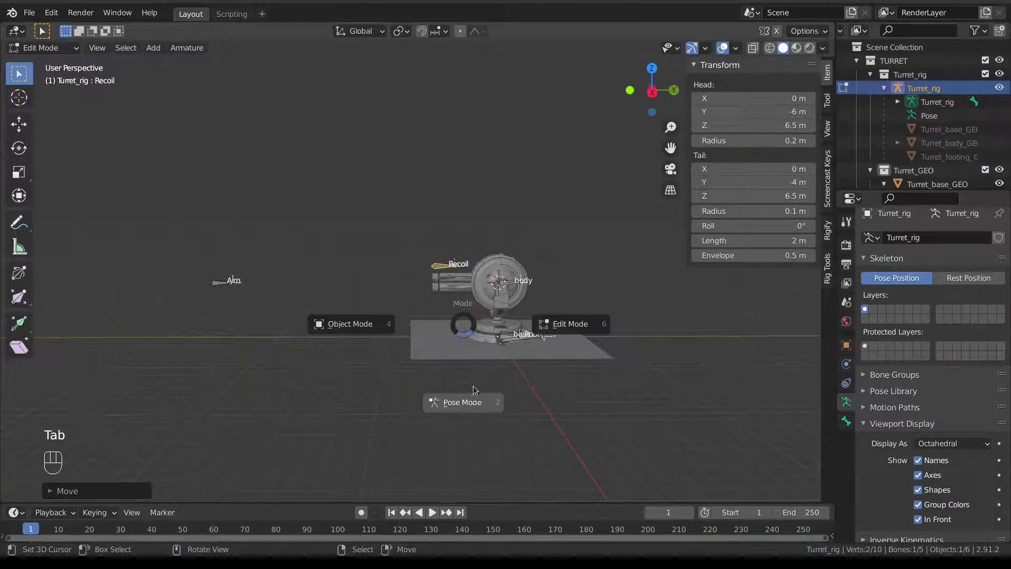
pyautogui.click(476, 392)
pyautogui.scroll(3, 447, 342)
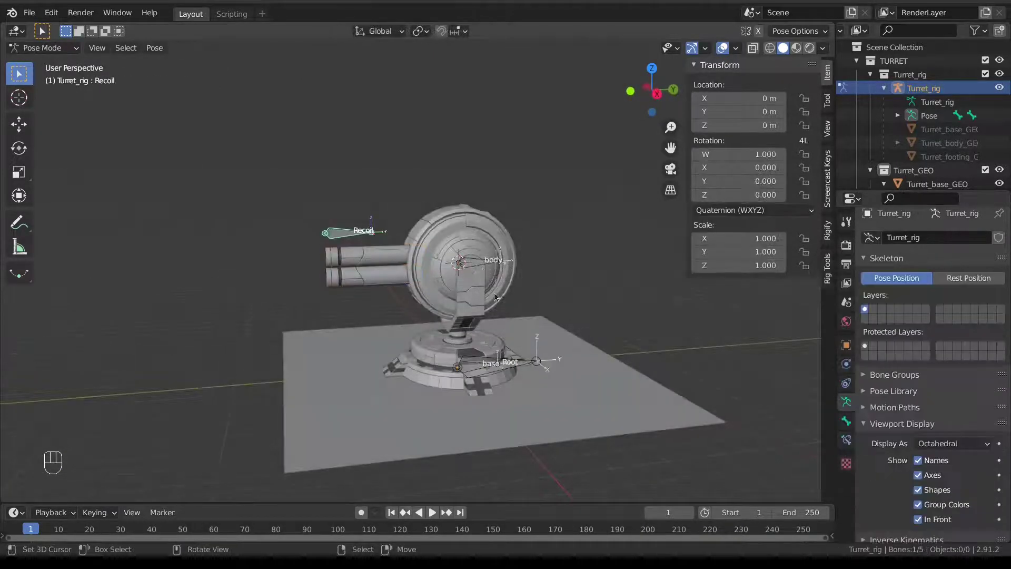
pyautogui.rightClick(478, 263)
pyautogui.press('r')
pyautogui.rightClick(520, 203)
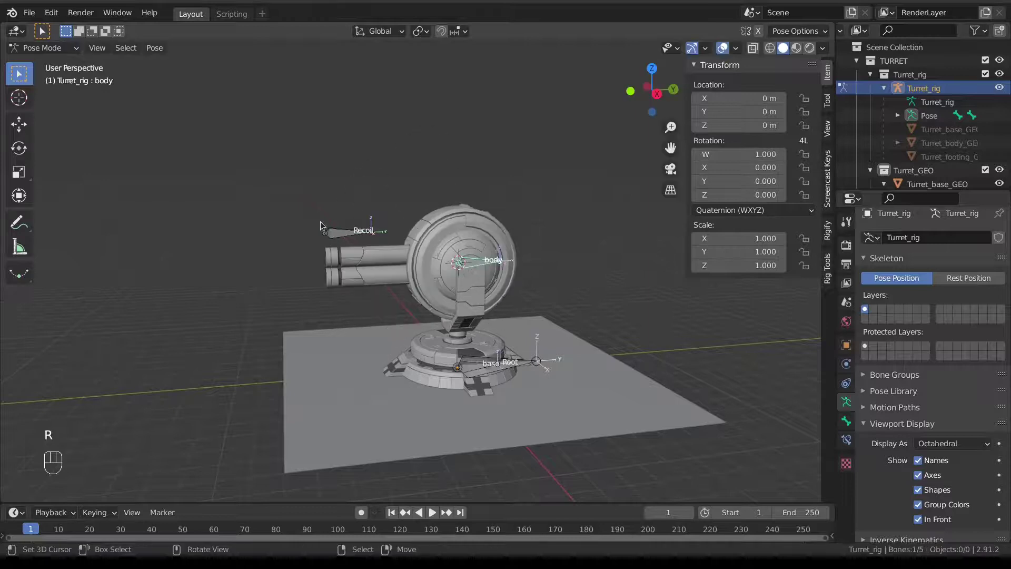
# Parent the Recoil bone to the body bone in Edit Mode using Keep Offset.
pyautogui.rightClick(359, 235)
pyautogui.keyDown('shift'); pyautogui.click(488, 266); pyautogui.keyUp('shift')
pyautogui.press('Tab')
pyautogui.click(493, 274)
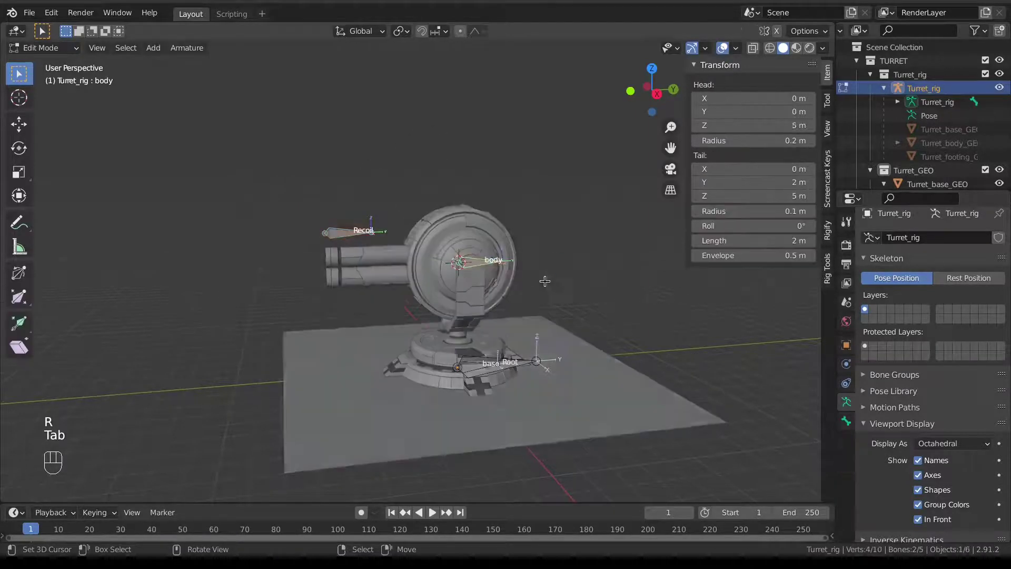
pyautogui.hotkey('ctrl', 'p')
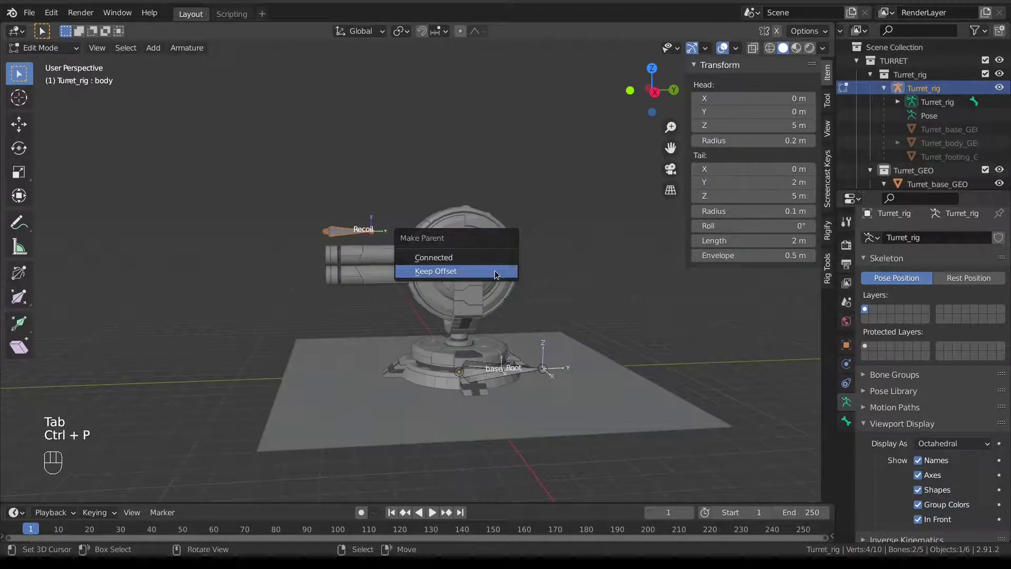
pyautogui.click(494, 270)
# Return to Pose Mode and test-rotate the body bone with its Recoil child, cancelling the rotation.
pyautogui.press('Tab')
pyautogui.click(487, 340)
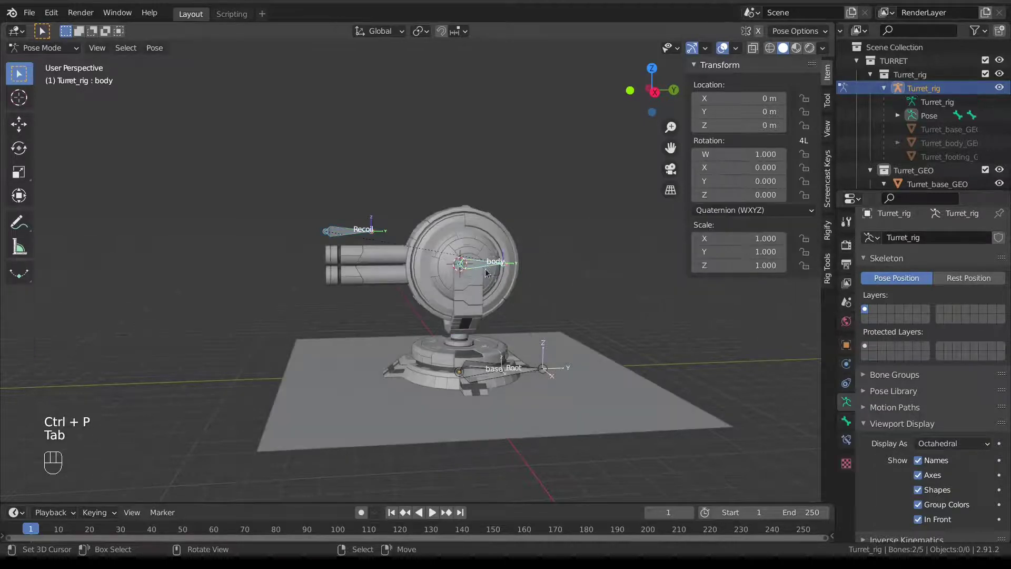
pyautogui.press('r')
pyautogui.rightClick(577, 255)
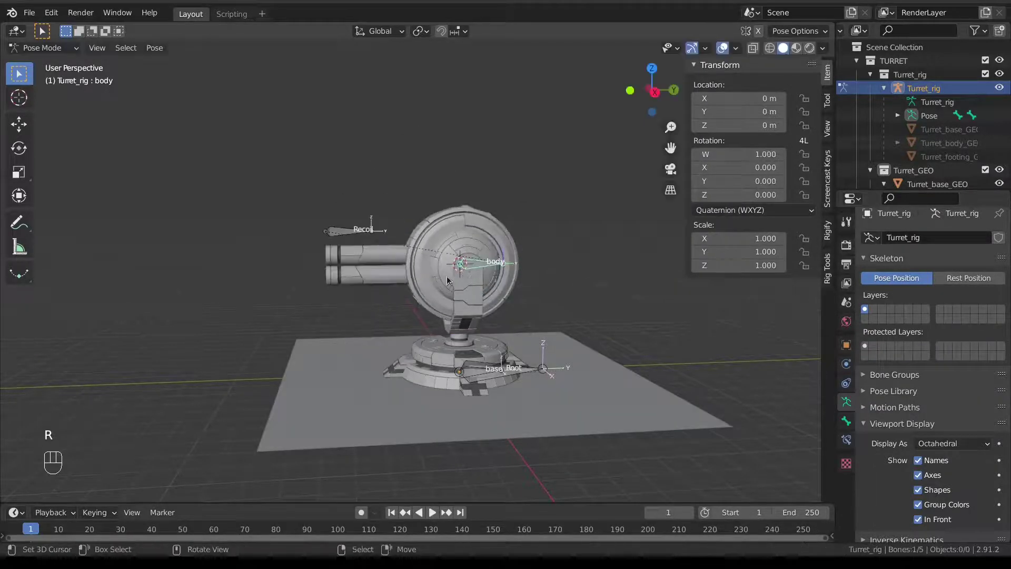
# Test-move the Root and base bones in Pose Mode to check the bone hierarchy, cancelling each move.
pyautogui.moveTo(447, 276); pyautogui.dragTo(429, 243, button='middle')
pyautogui.press('g')
pyautogui.rightClick(488, 303)
pyautogui.click(478, 264)
pyautogui.press('g')
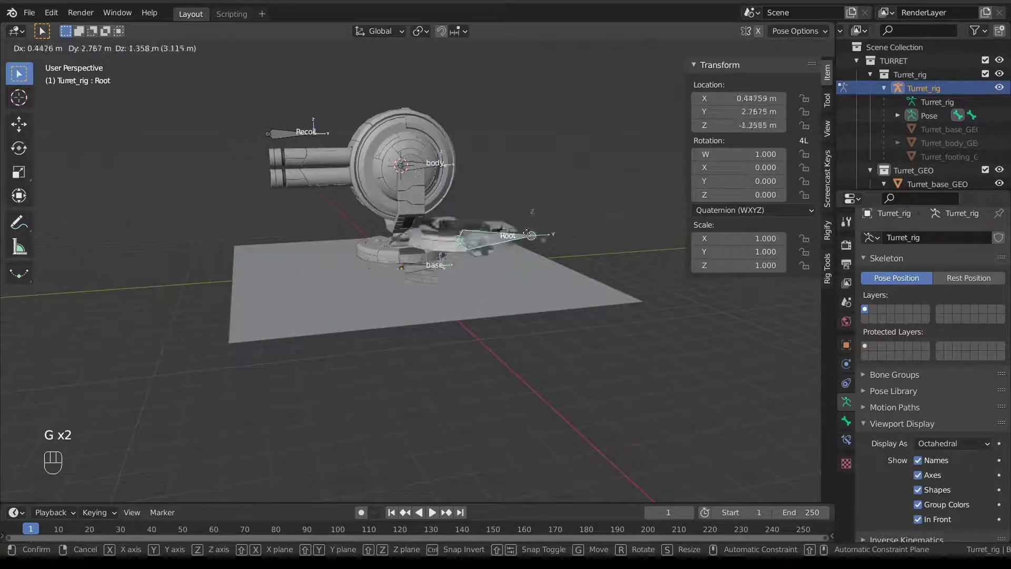
pyautogui.rightClick(480, 267)
pyautogui.scroll(3, 481, 268)
pyautogui.click(427, 266)
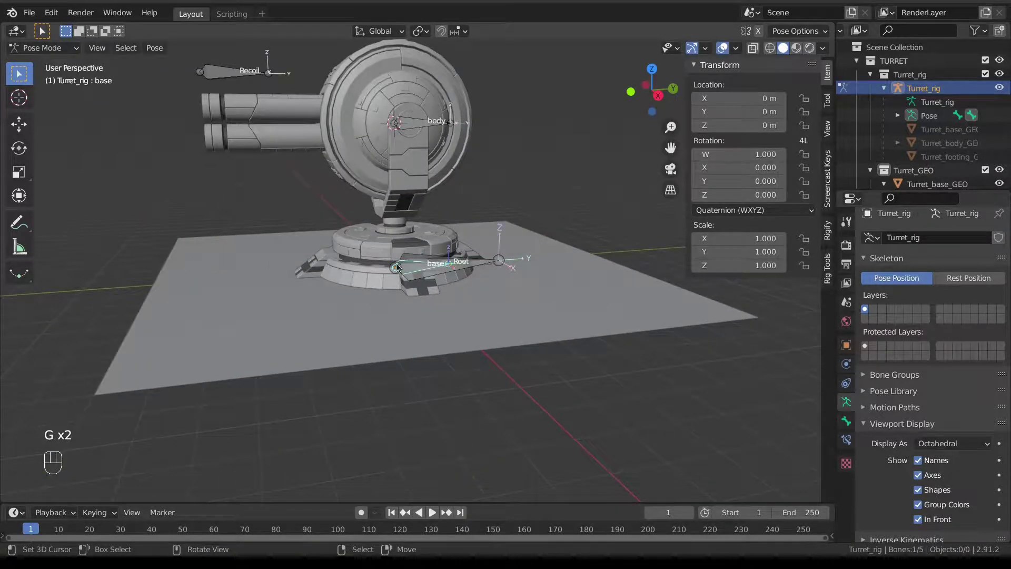
pyautogui.press('g')
pyautogui.rightClick(413, 270)
pyautogui.keyDown('shift'); pyautogui.moveTo(443, 254); pyautogui.dragTo(442, 269, button='middle'); pyautogui.keyUp('shift')
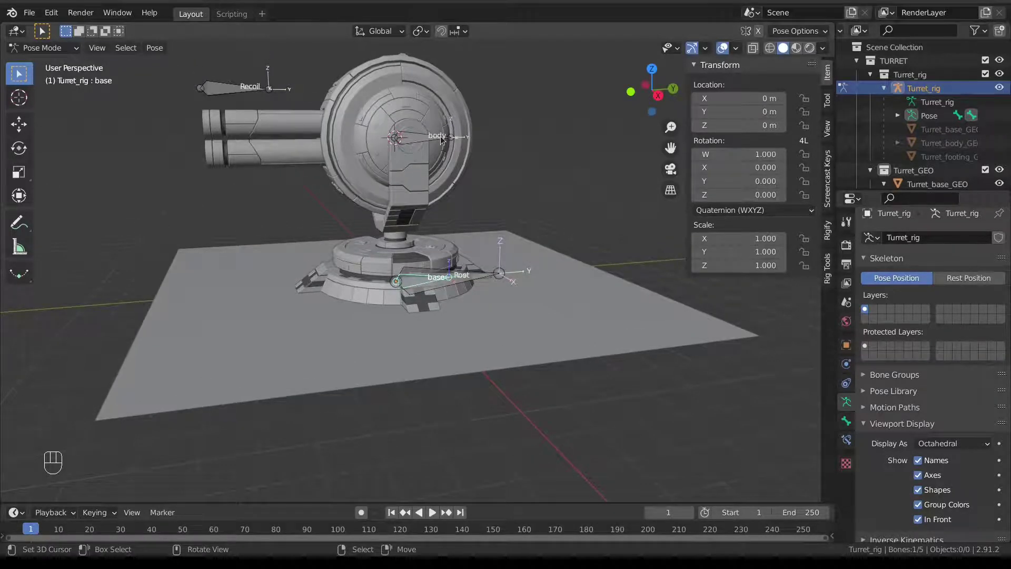
# Parent the body bone to the Root bone in Edit Mode using Keep Offset.
pyautogui.click(416, 138)
pyautogui.press('Tab')
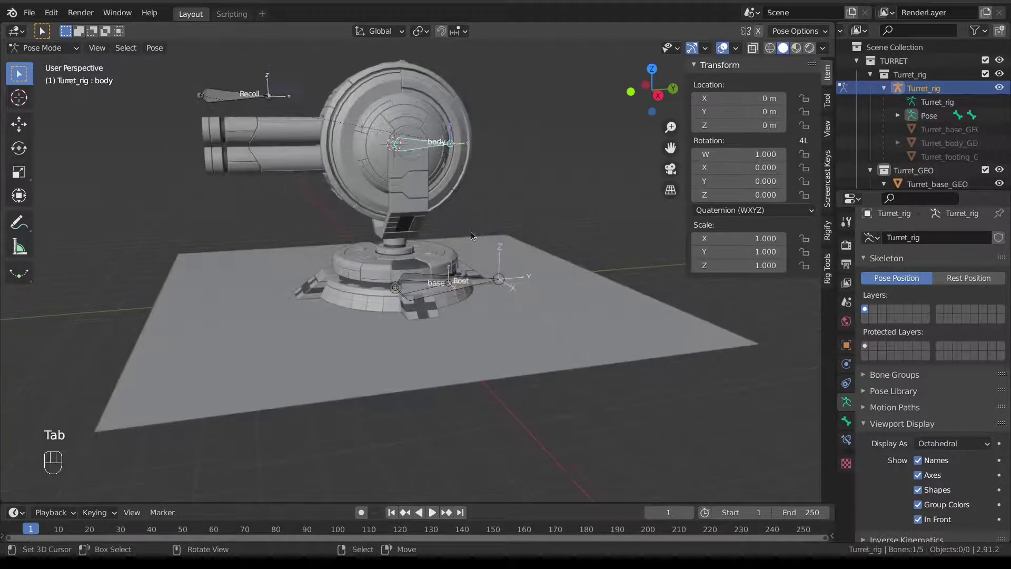
pyautogui.keyDown('shift'); pyautogui.click(473, 277); pyautogui.keyUp('shift')
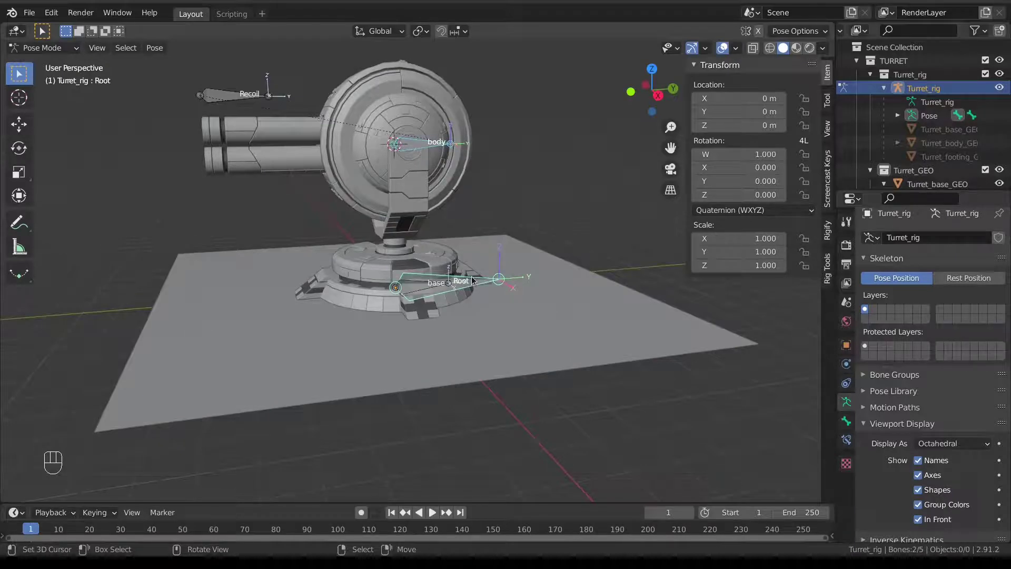
pyautogui.press('Tab')
pyautogui.click(563, 284)
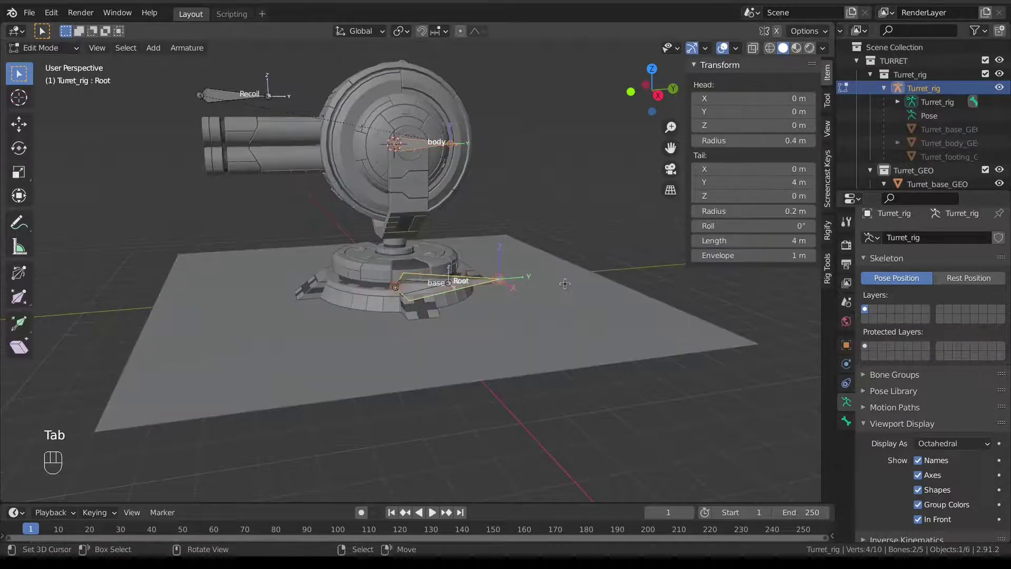
pyautogui.hotkey('ctrl', 'p')
pyautogui.click(565, 285)
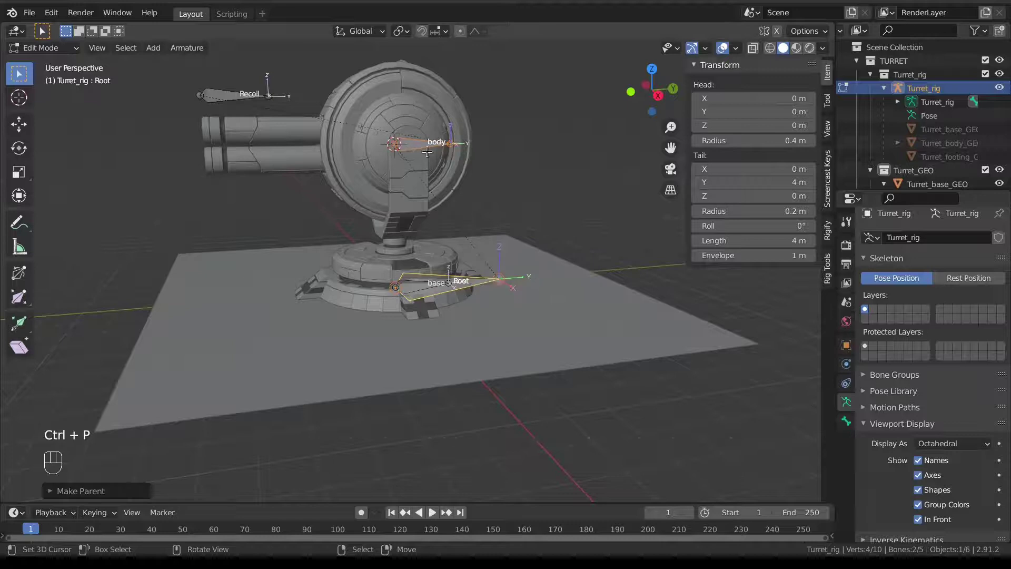
# Parent the distant Aim bone to the Root bone using Keep Offset.
pyautogui.scroll(-3, 405, 282)
pyautogui.scroll(-2, 165, 239)
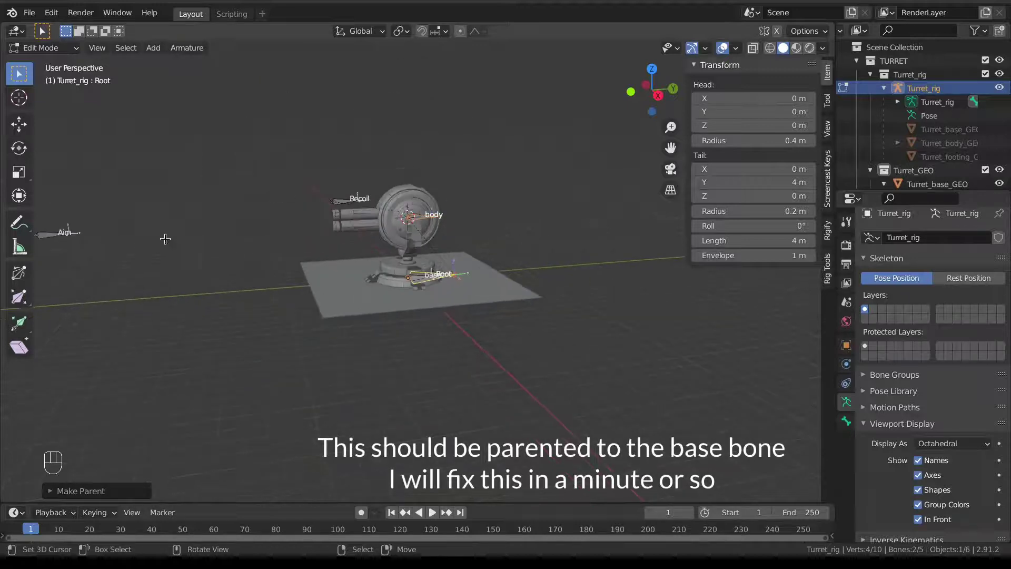
pyautogui.click(58, 235)
pyautogui.scroll(6, 485, 278)
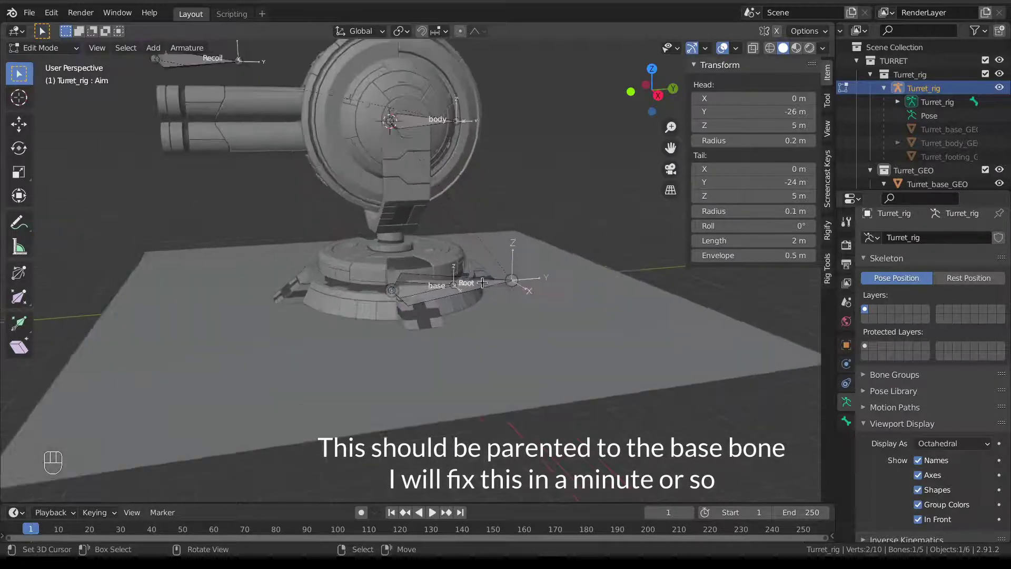
pyautogui.keyDown('shift'); pyautogui.click(485, 278); pyautogui.keyUp('shift')
pyautogui.hotkey('ctrl', 'p')
pyautogui.click(485, 275)
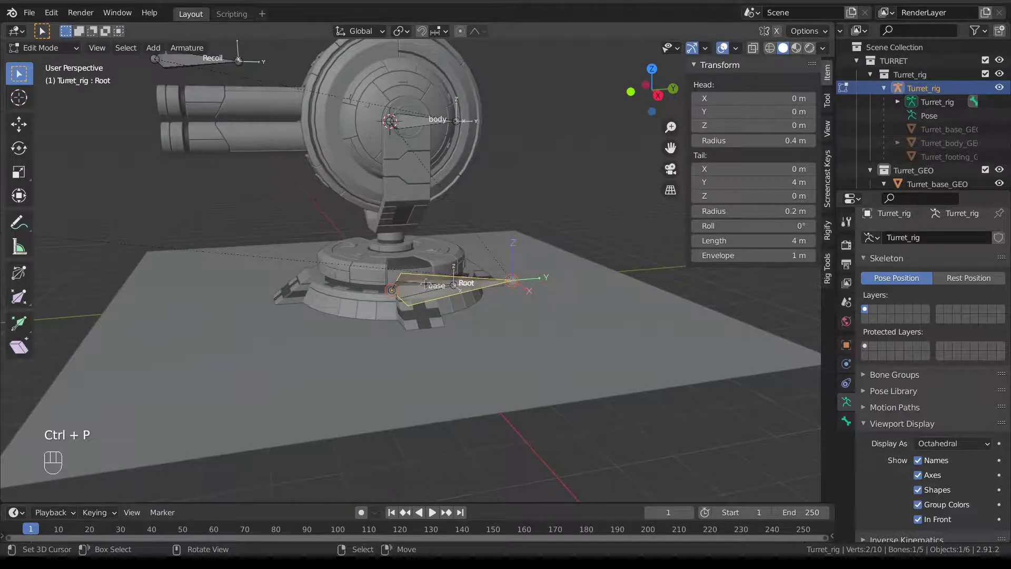
# Parent the base bone to the Root bone using Keep Offset.
pyautogui.scroll(2, 461, 292)
pyautogui.scroll(2, 445, 324)
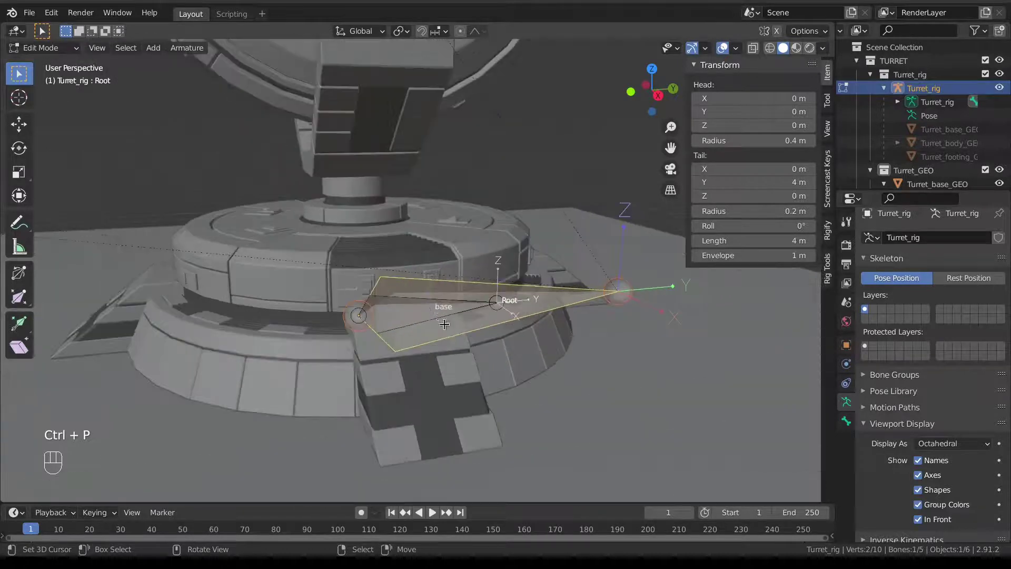
pyautogui.click(416, 299)
pyautogui.keyDown('shift'); pyautogui.click(533, 298); pyautogui.keyUp('shift')
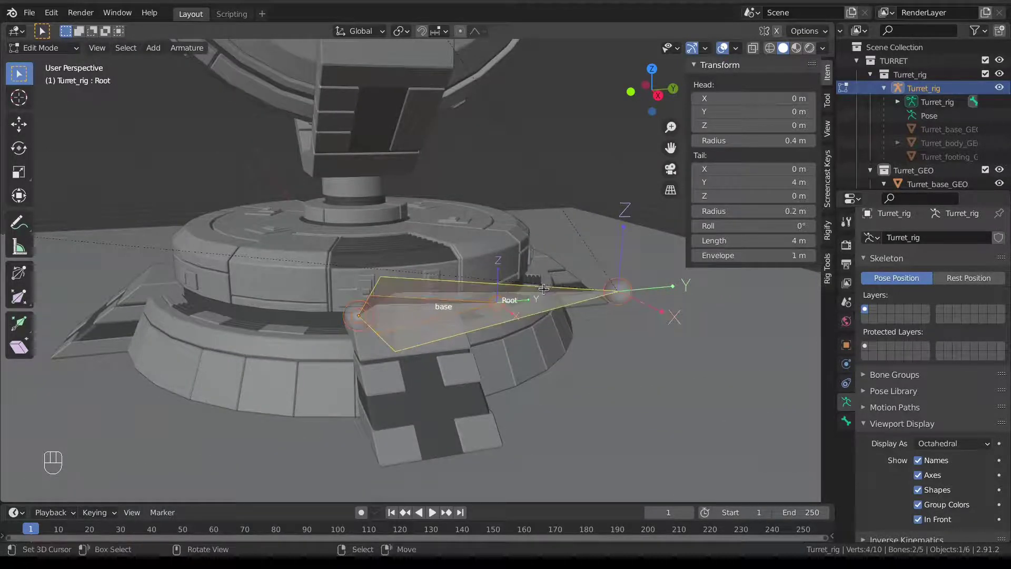
pyautogui.hotkey('ctrl', 'p')
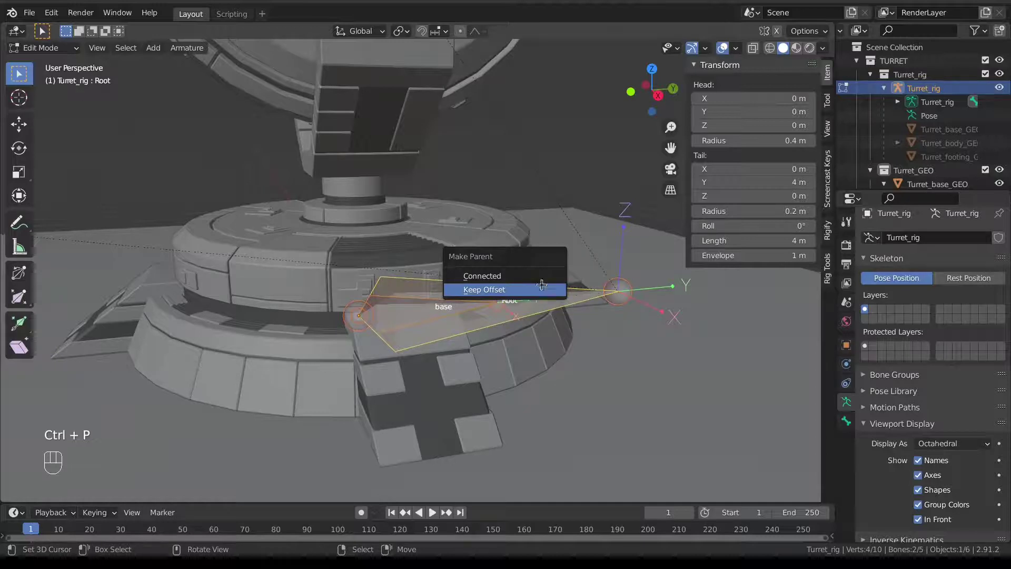
pyautogui.click(541, 284)
# Switch to Pose Mode and test-move the Root bone to check its children, cancelling each move, and select the body bone.
pyautogui.scroll(-5, 541, 284)
pyautogui.press('Tab')
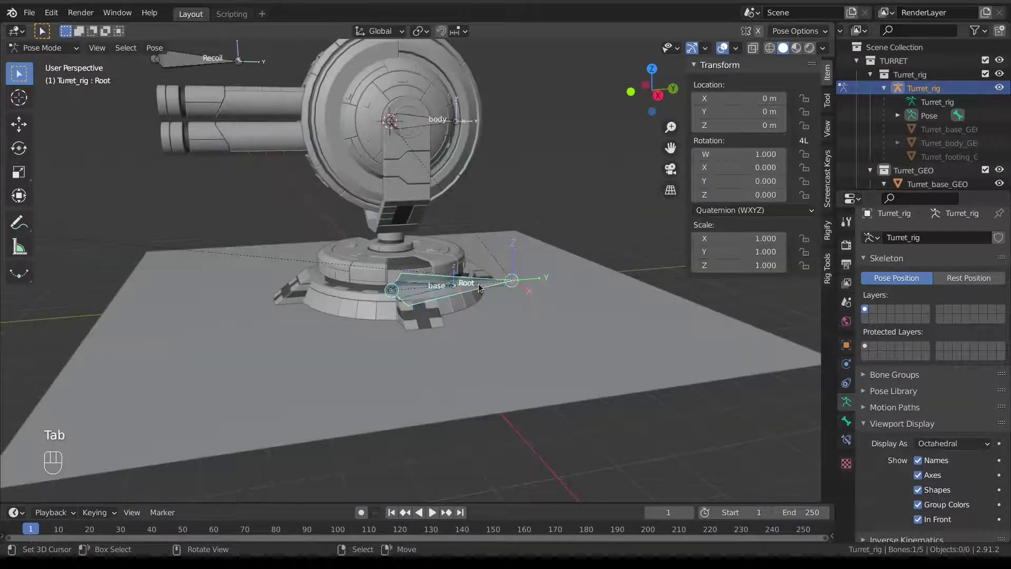
pyautogui.scroll(-3, 479, 284)
pyautogui.press('g')
pyautogui.rightClick(472, 267)
pyautogui.press('g')
pyautogui.rightClick(485, 279)
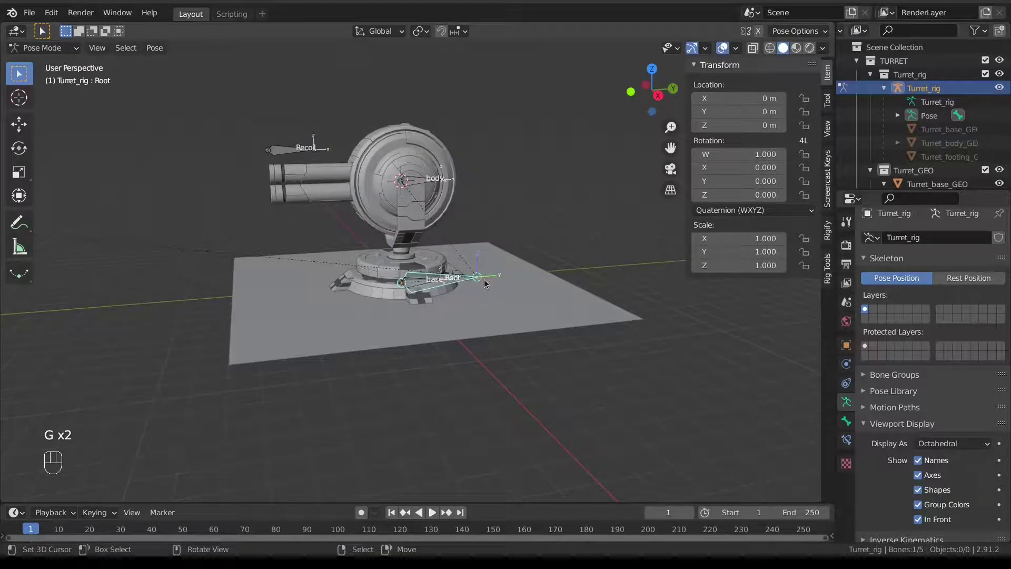
pyautogui.keyDown('shift'); pyautogui.moveTo(431, 229); pyautogui.dragTo(484, 269, button='middle'); pyautogui.keyUp('shift')
pyautogui.rightClick(467, 197)
pyautogui.scroll(-3, 448, 260)
pyautogui.keyDown('shift'); pyautogui.moveTo(446, 260); pyautogui.dragTo(447, 263, button='middle'); pyautogui.keyUp('shift')
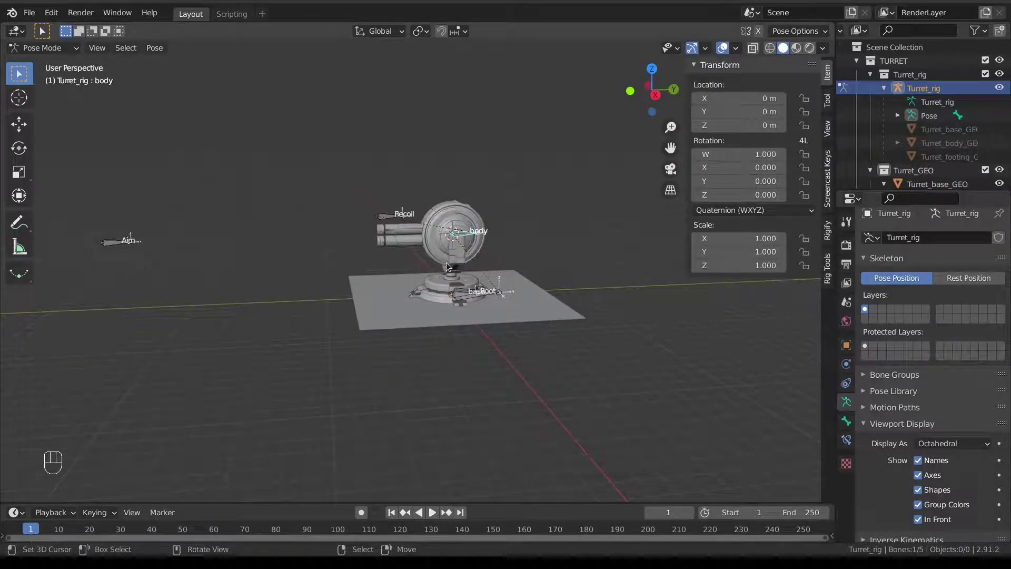
# Select all bones of the rig and change their rotation mode to XYZ Euler.
pyautogui.press('a')
pyautogui.press('a')
pyautogui.press('a')
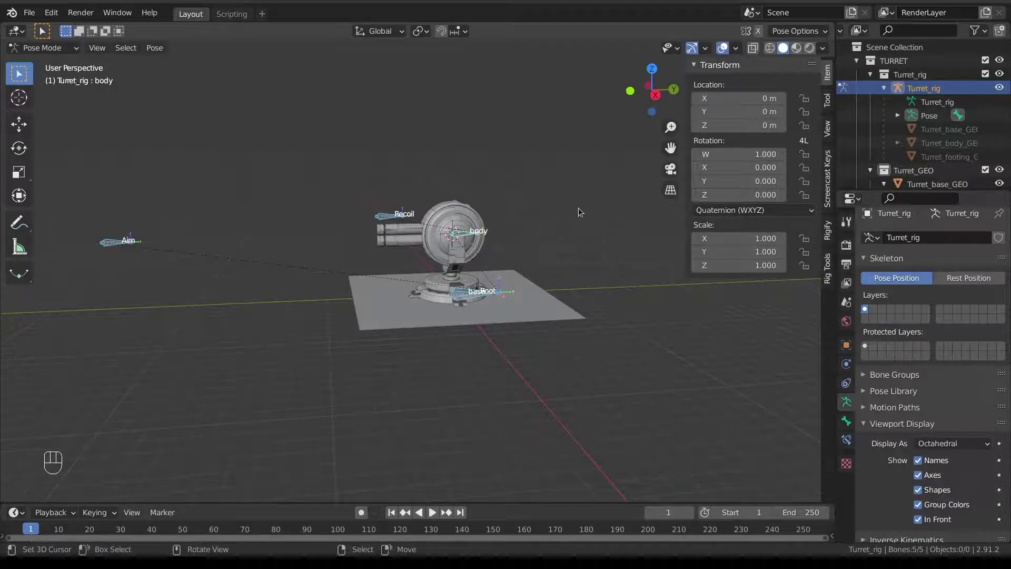
pyautogui.keyDown('alt'); pyautogui.click(747, 211); pyautogui.keyUp('alt')
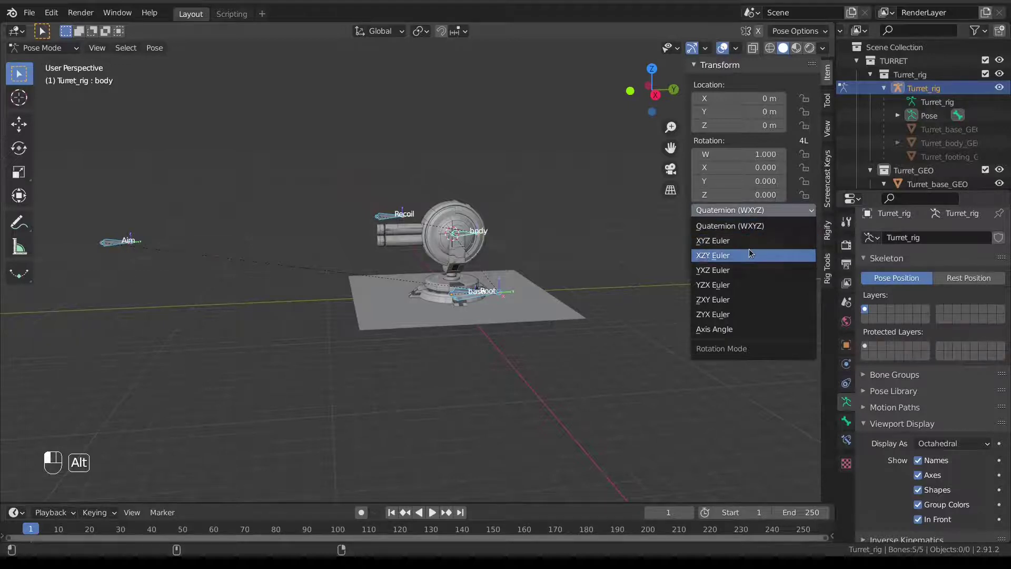
pyautogui.click(738, 243)
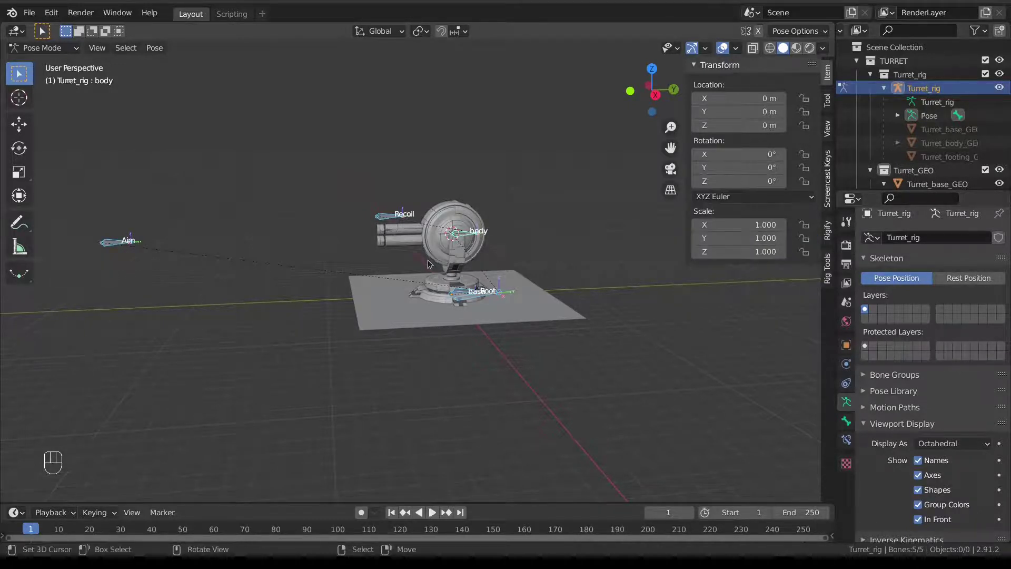
# Examine the Recoil, Aim, body and base bones one after another, trying a rotation on the body bone and cancelling it.
pyautogui.moveTo(526, 237); pyautogui.dragTo(385, 216, button='middle')
pyautogui.click(384, 216)
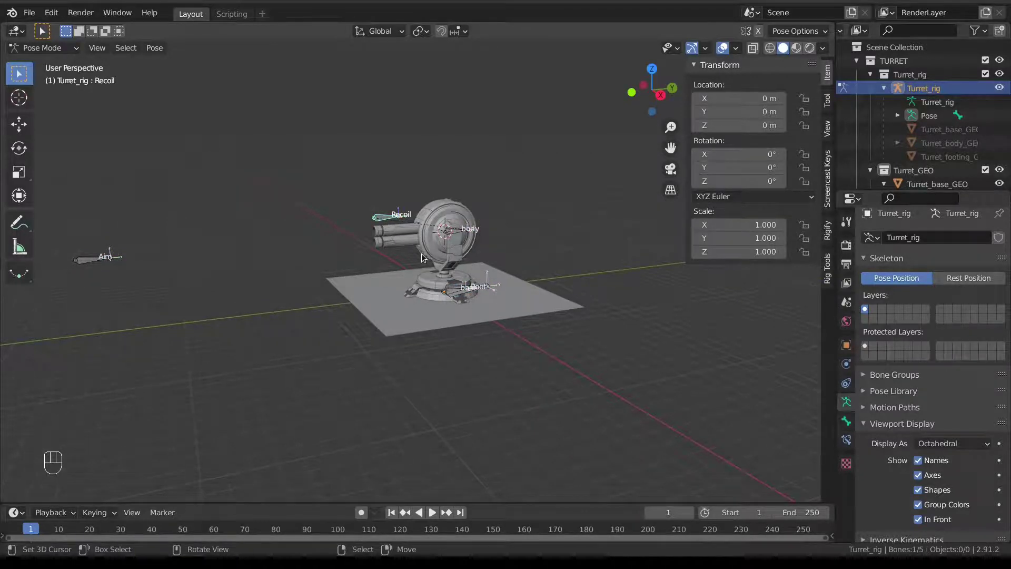
pyautogui.scroll(1, 375, 247)
pyautogui.keyDown('shift'); pyautogui.moveTo(394, 236); pyautogui.dragTo(414, 243, button='middle'); pyautogui.keyUp('shift')
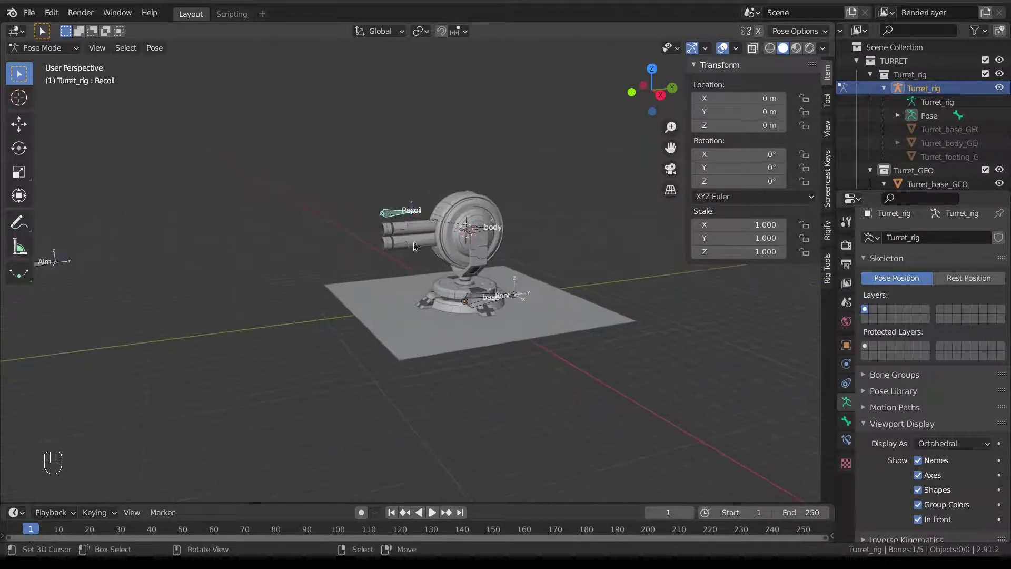
pyautogui.keyDown('ctrl'); pyautogui.scroll(-6, 403, 233); pyautogui.keyUp('ctrl')
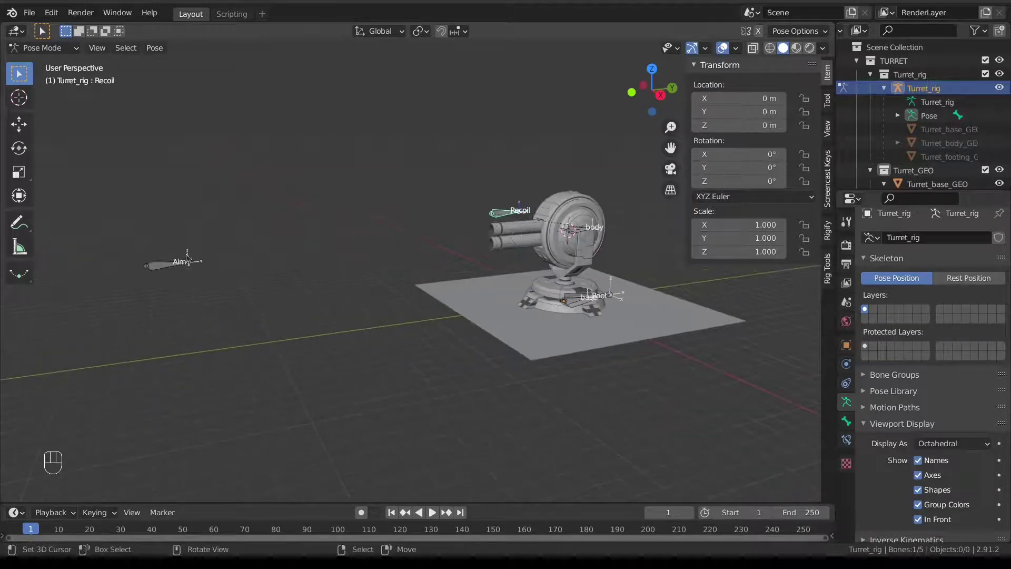
pyautogui.rightClick(169, 261)
pyautogui.moveTo(332, 280); pyautogui.dragTo(276, 265, button='middle')
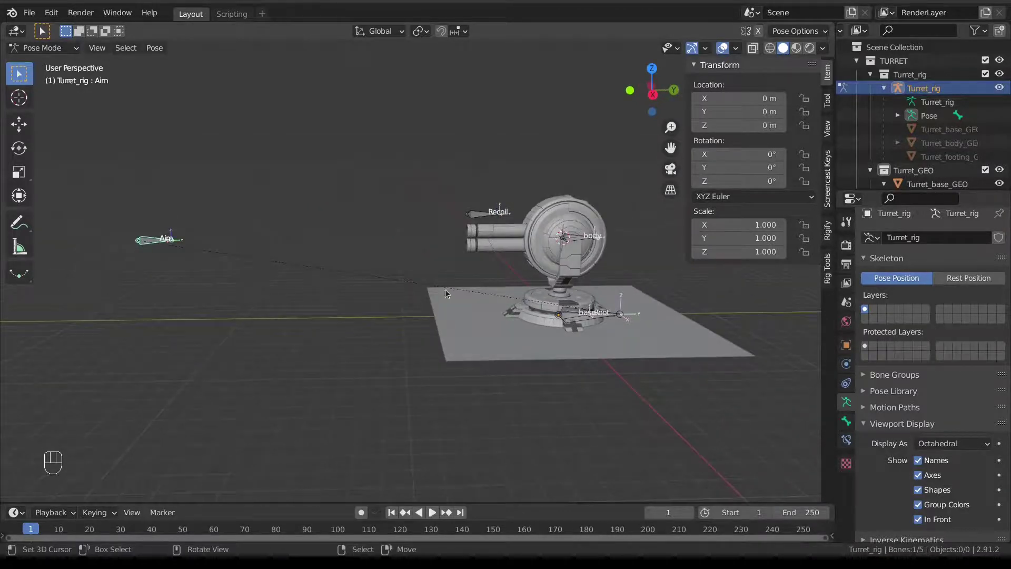
pyautogui.click(568, 240)
pyautogui.press('r')
pyautogui.rightClick(527, 280)
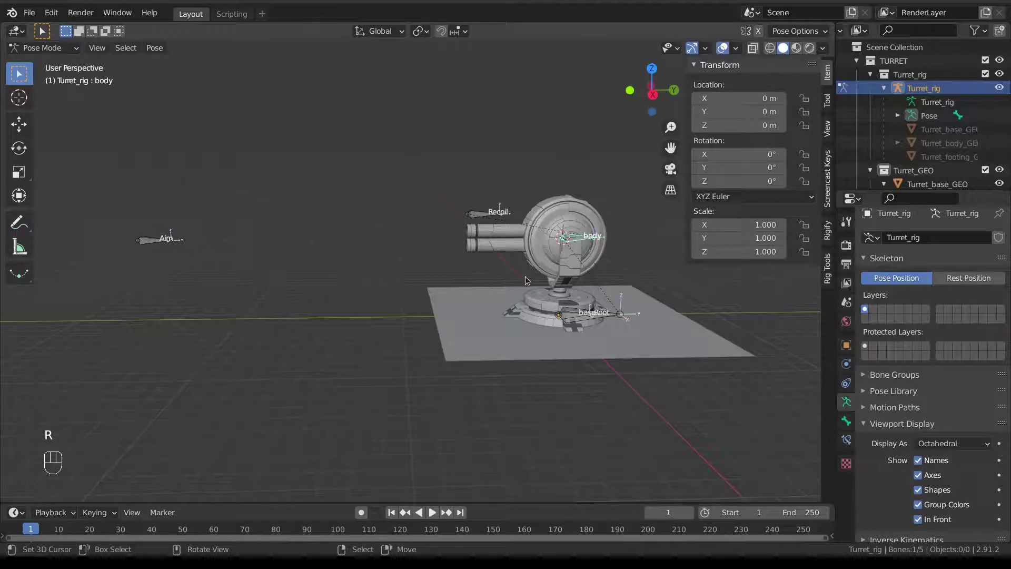
pyautogui.keyDown('shift'); pyautogui.moveTo(533, 332); pyautogui.dragTo(487, 310, button='middle'); pyautogui.keyUp('shift')
pyautogui.click(490, 316)
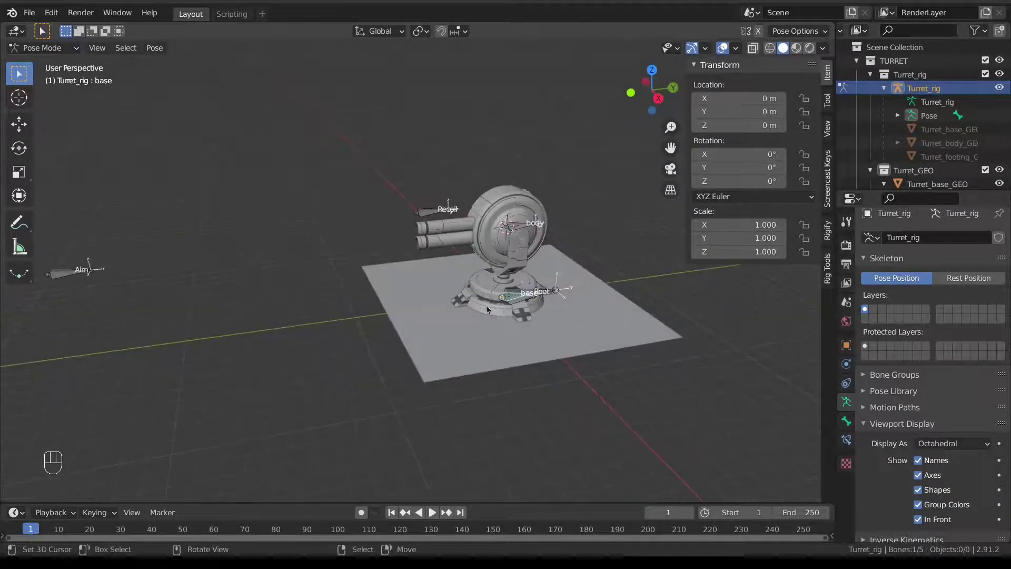
# Select the Root bone on its own and move it to the first bone layer of the second row.
pyautogui.click(66, 271)
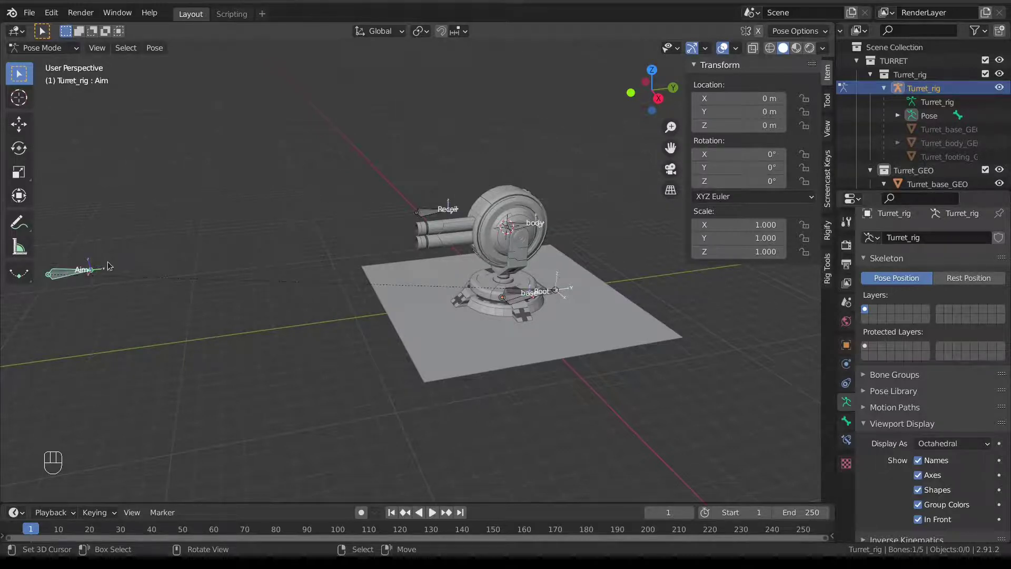
pyautogui.keyDown('shift'); pyautogui.click(514, 295); pyautogui.keyUp('shift')
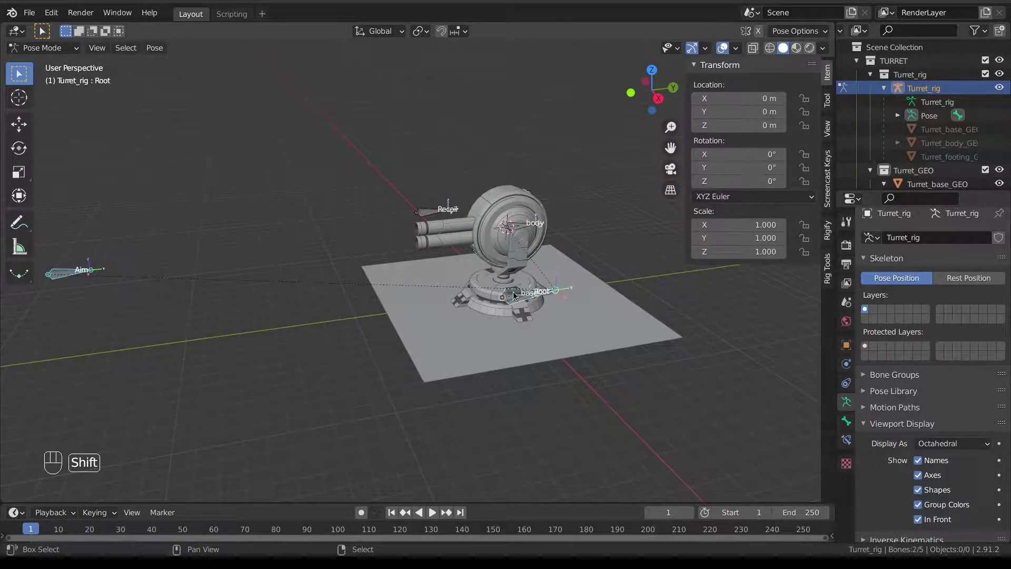
pyautogui.scroll(4, 516, 295)
pyautogui.keyDown('shift'); pyautogui.moveTo(665, 321); pyautogui.dragTo(476, 267, button='middle'); pyautogui.keyUp('shift')
pyautogui.rightClick(506, 263)
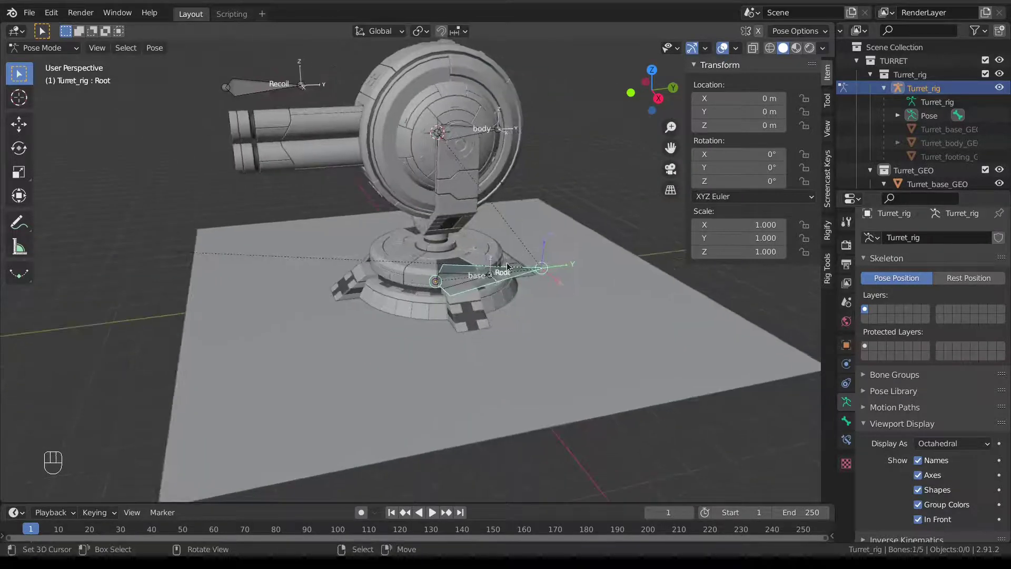
pyautogui.press('m')
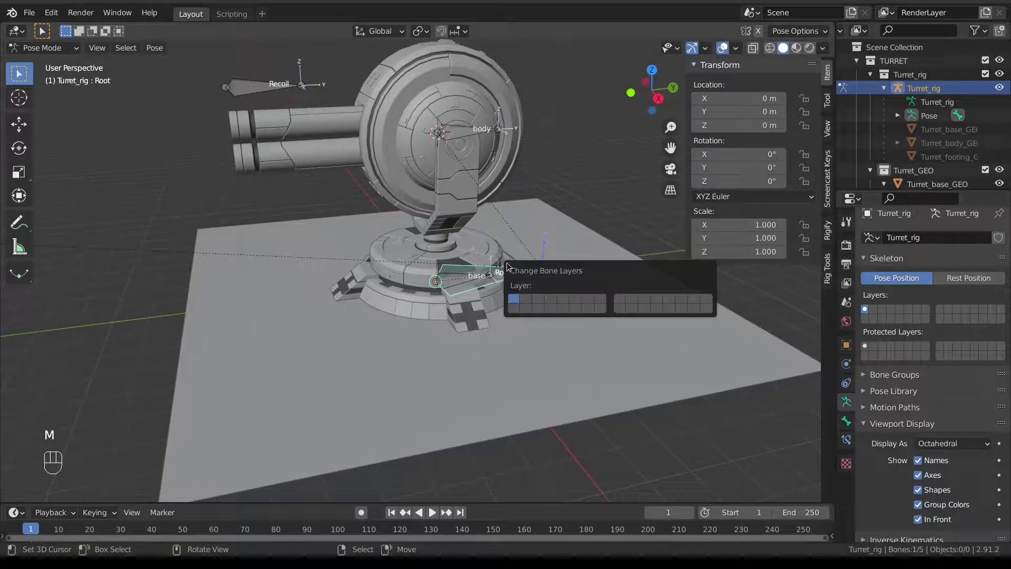
pyautogui.click(513, 309)
# Add a Locked Track constraint to the base bone with the Aim bone as its target.
pyautogui.scroll(-6, 475, 305)
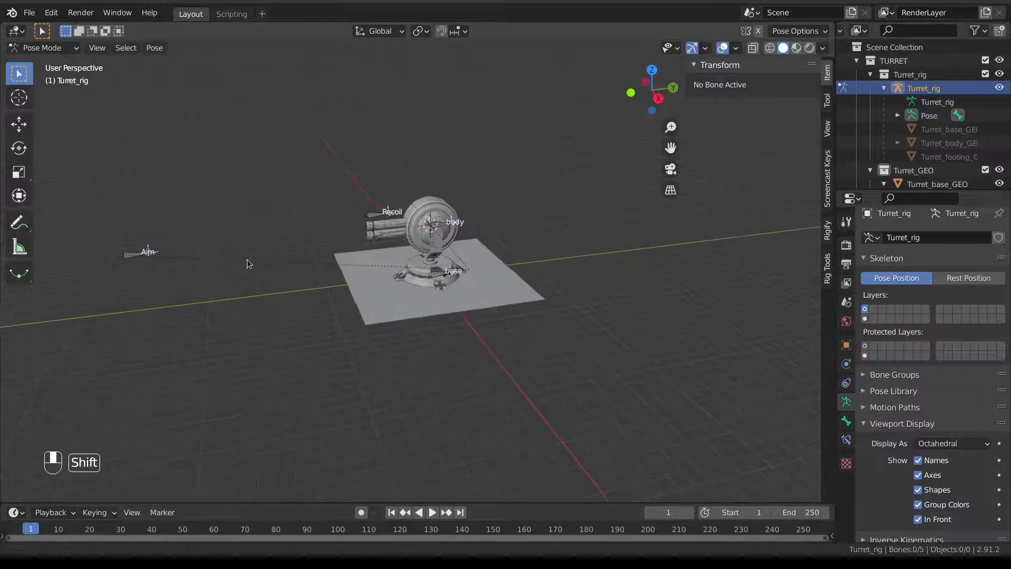
pyautogui.keyDown('shift'); pyautogui.moveTo(249, 263); pyautogui.dragTo(310, 264, button='middle'); pyautogui.keyUp('shift')
pyautogui.rightClick(202, 255)
pyautogui.scroll(4, 529, 292)
pyautogui.scroll(-4, 529, 292)
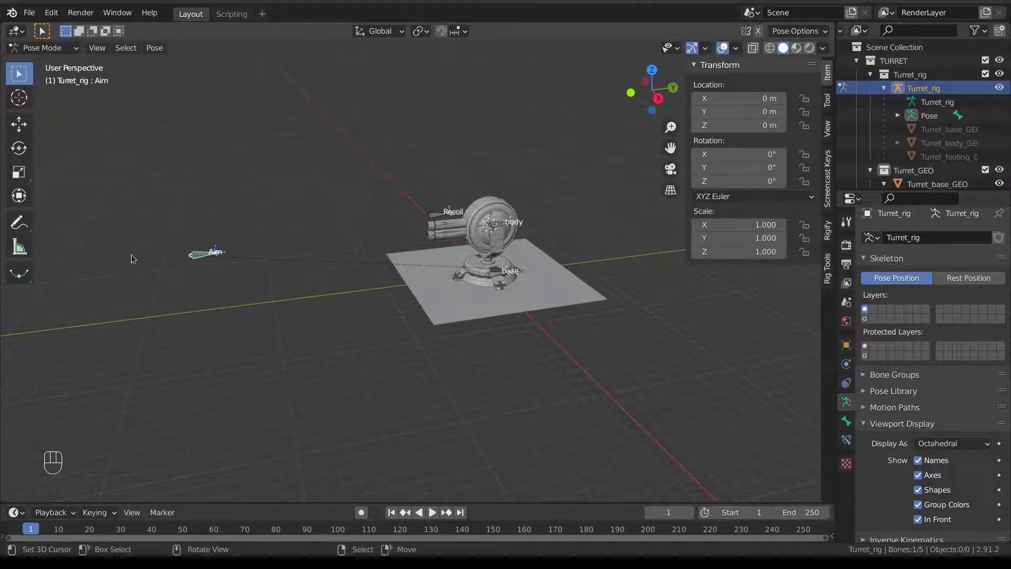
pyautogui.keyDown('shift'); pyautogui.click(492, 273); pyautogui.keyUp('shift')
pyautogui.scroll(3, 543, 287)
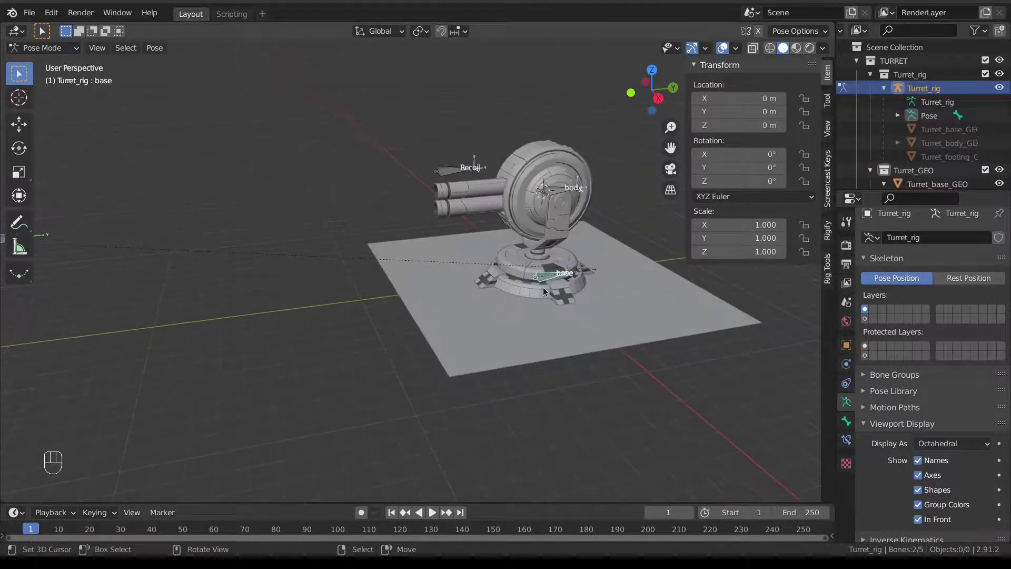
pyautogui.scroll(-2, 543, 287)
pyautogui.hotkey('ctrl', 'shift', 'c')
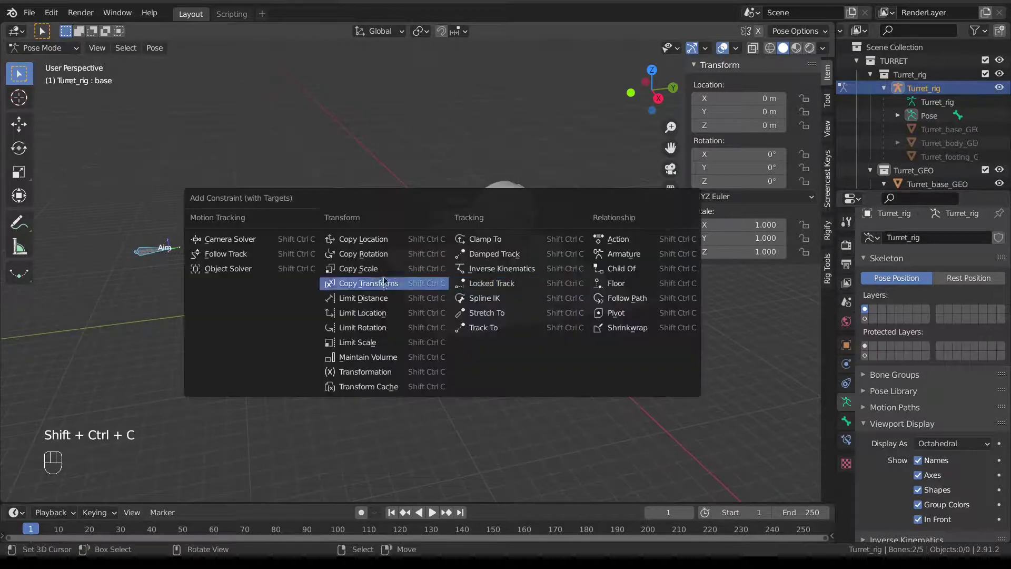
pyautogui.click(525, 283)
# Set the Track Axis of the base bone's Locked Track constraint to -Y and compare it with the bone's displayed axes.
pyautogui.scroll(2, 527, 287)
pyautogui.click(539, 282)
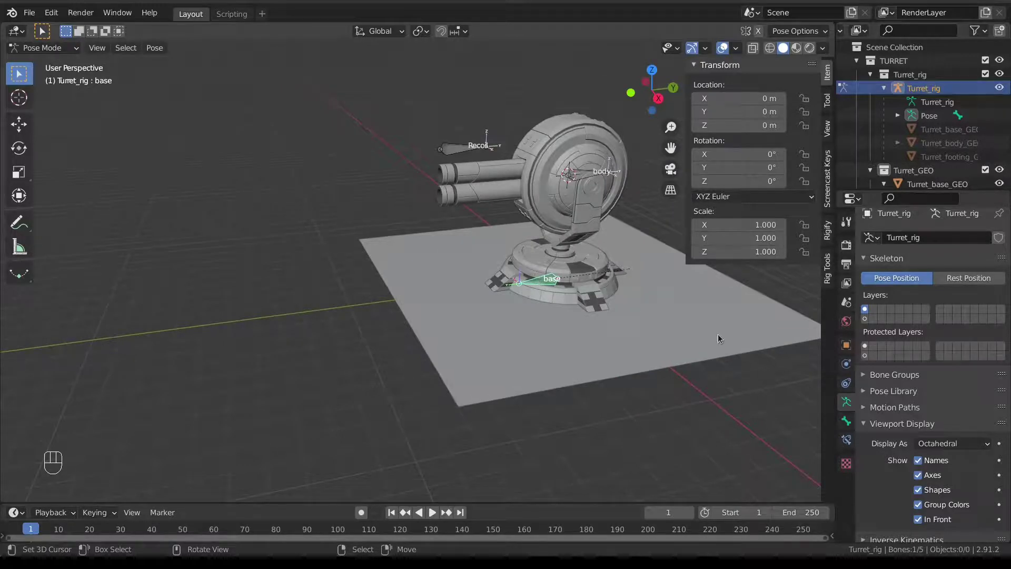
pyautogui.click(846, 439)
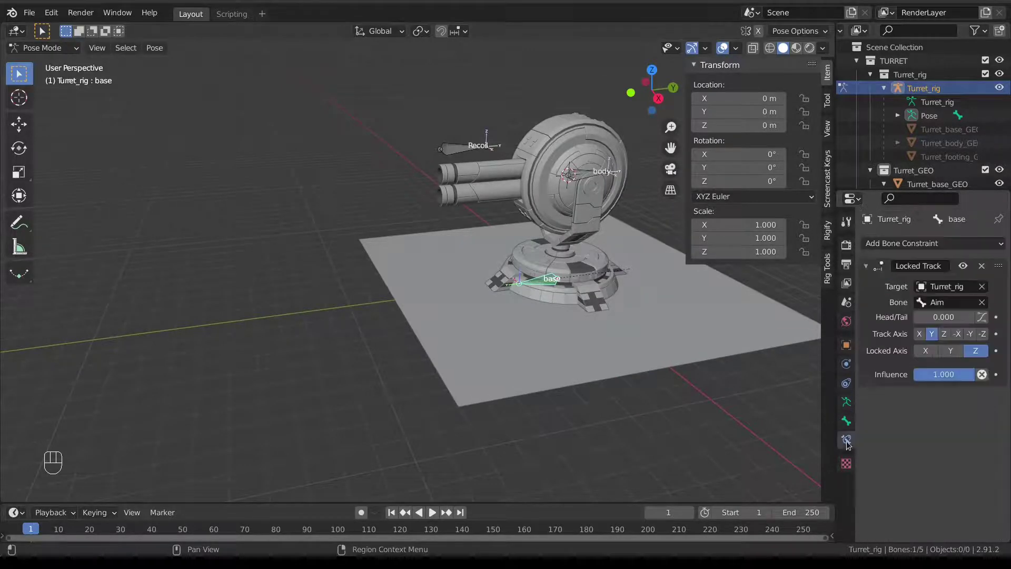
pyautogui.click(971, 335)
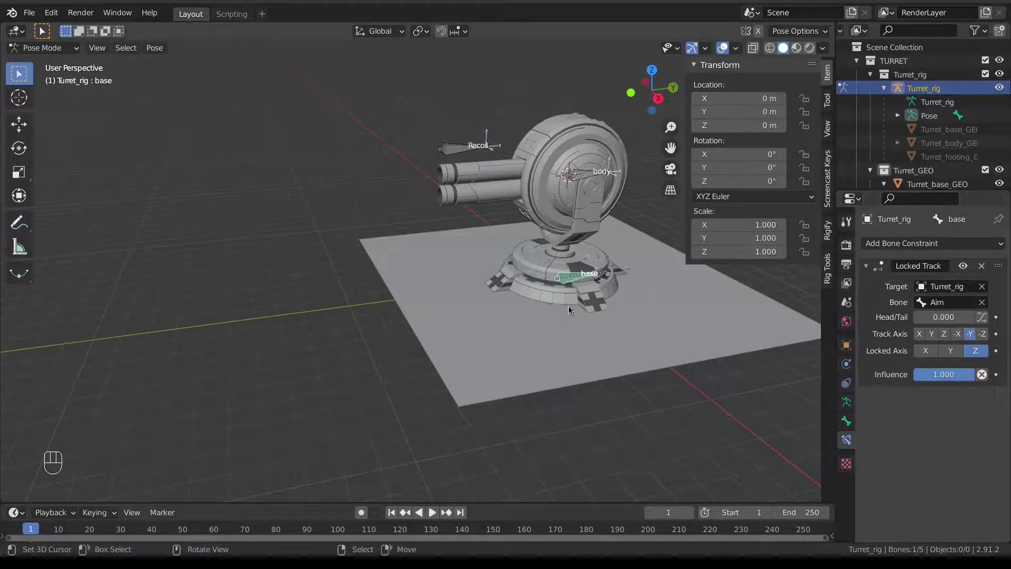
pyautogui.moveTo(569, 306); pyautogui.dragTo(469, 283, button='middle')
pyautogui.scroll(-3, 453, 293)
pyautogui.scroll(2, 527, 282)
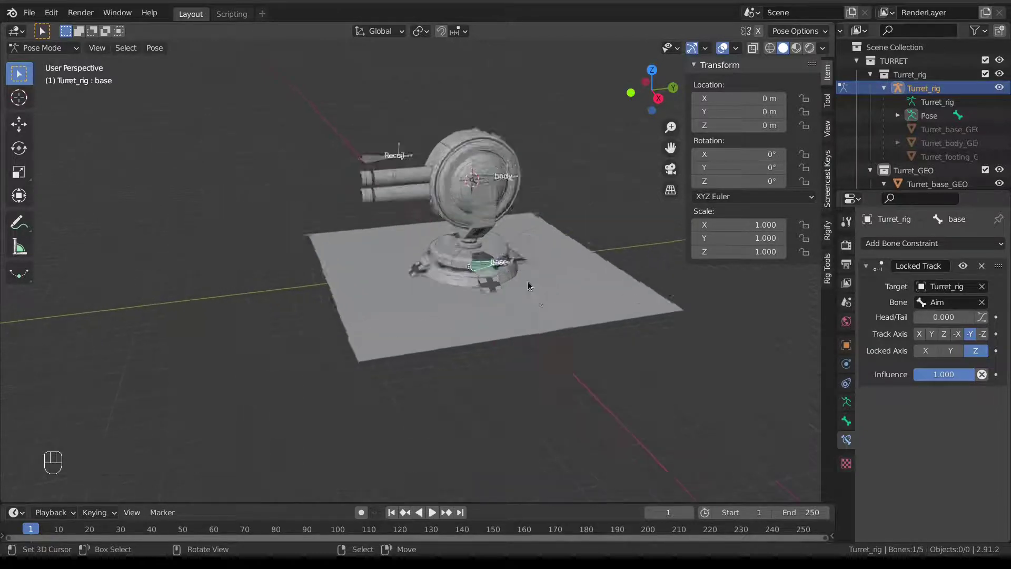
pyautogui.scroll(4, 548, 273)
pyautogui.keyDown('shift'); pyautogui.moveTo(548, 270); pyautogui.dragTo(213, 356, button='middle'); pyautogui.keyUp('shift')
pyautogui.scroll(3, 342, 292)
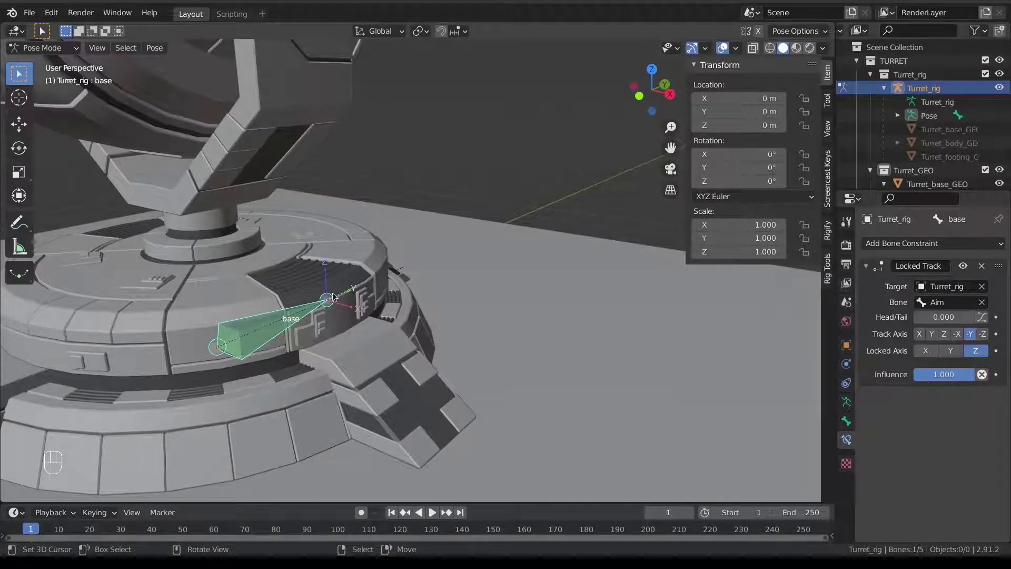
pyautogui.scroll(-8, 364, 300)
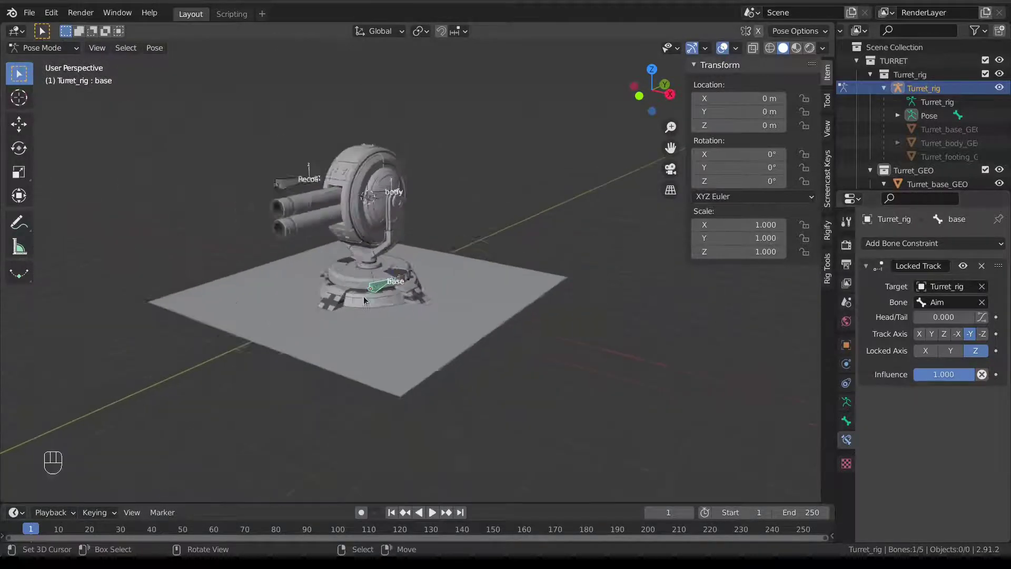
# Try moving the Aim bone to test the base bone's tracking, cancelling each move.
pyautogui.scroll(-3, 364, 296)
pyautogui.rightClick(137, 321)
pyautogui.moveTo(147, 326); pyautogui.dragTo(169, 339, button='middle')
pyautogui.press('g')
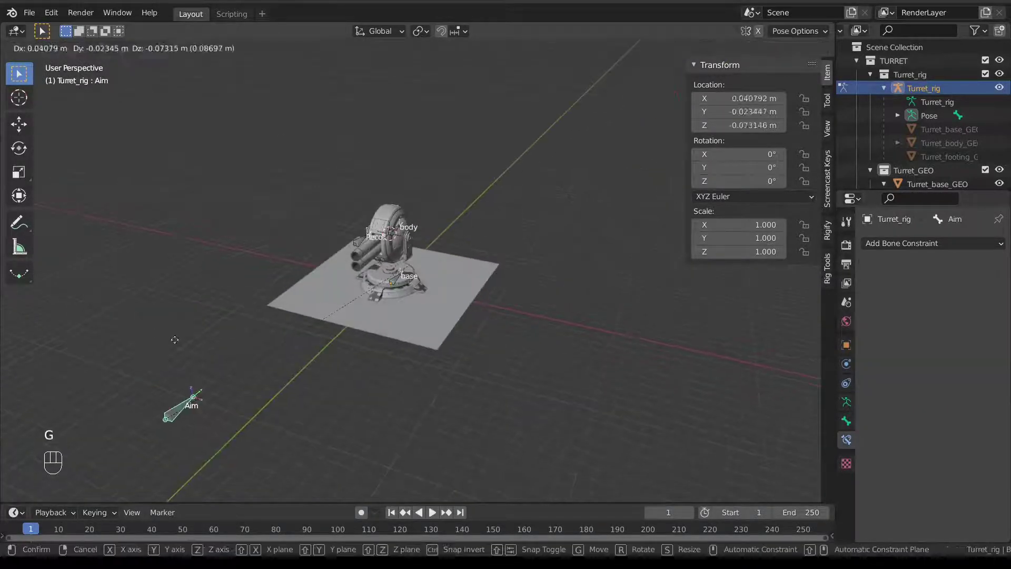
pyautogui.rightClick(280, 315)
pyautogui.moveTo(296, 260); pyautogui.dragTo(367, 228, button='middle')
pyautogui.press('g')
pyautogui.rightClick(360, 258)
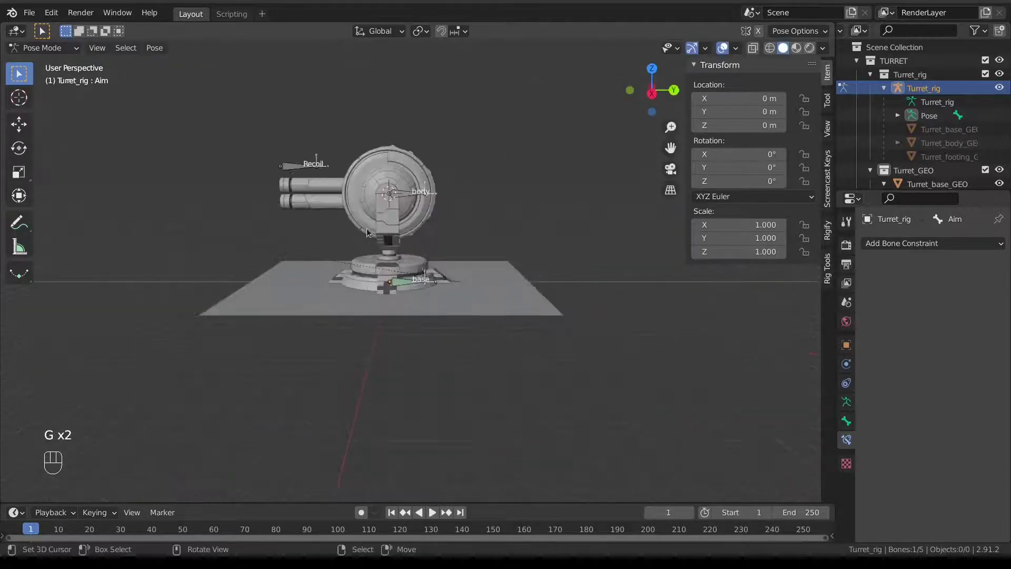
# Add a Locked Track constraint to the body bone with the Aim bone as its target.
pyautogui.click(412, 192)
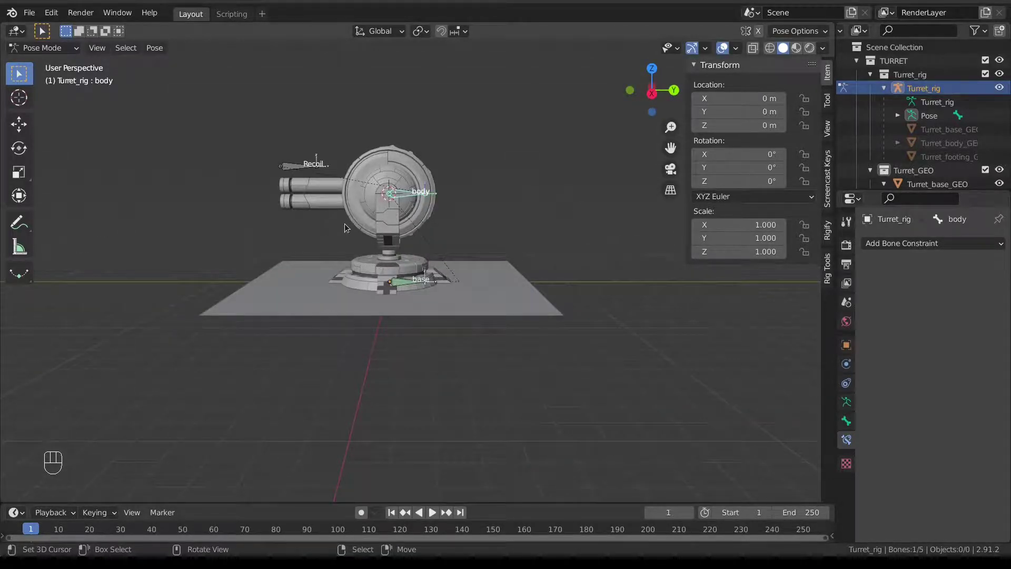
pyautogui.keyDown('shift'); pyautogui.moveTo(348, 226); pyautogui.dragTo(625, 228, button='middle'); pyautogui.keyUp('shift')
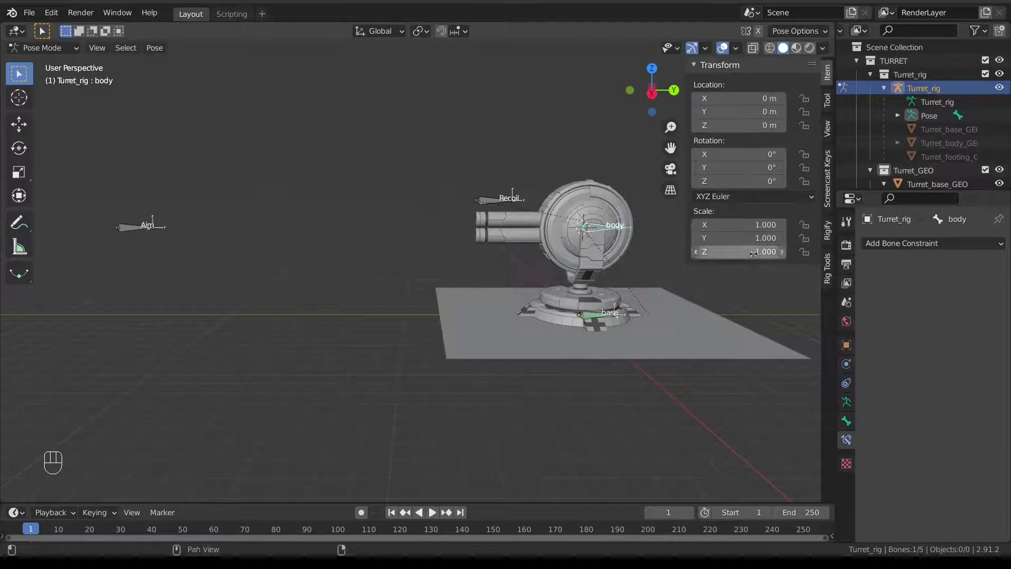
pyautogui.click(125, 226)
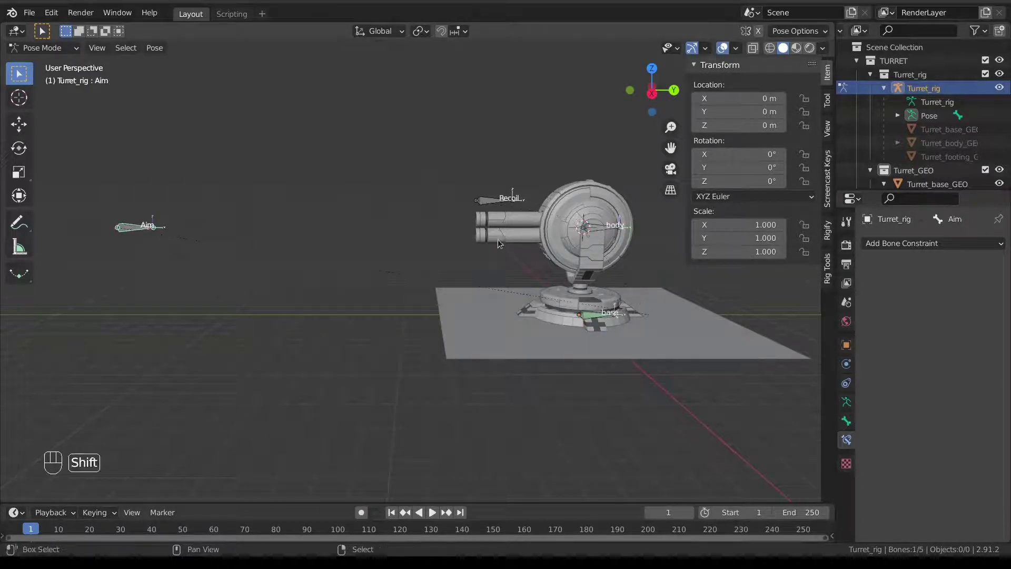
pyautogui.keyDown('shift'); pyautogui.click(599, 231); pyautogui.keyUp('shift')
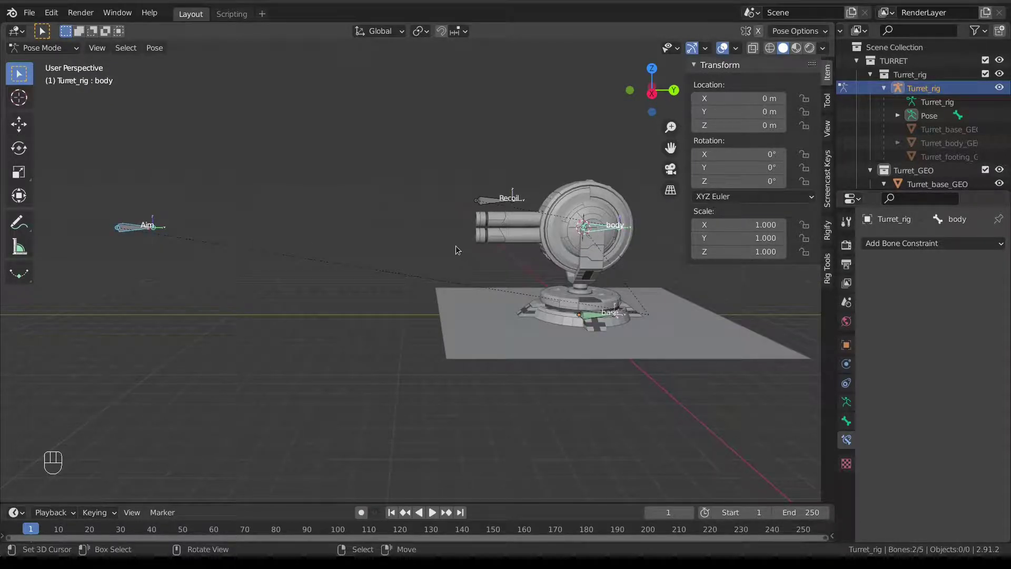
pyautogui.hotkey('ctrl', 'shift', 'c')
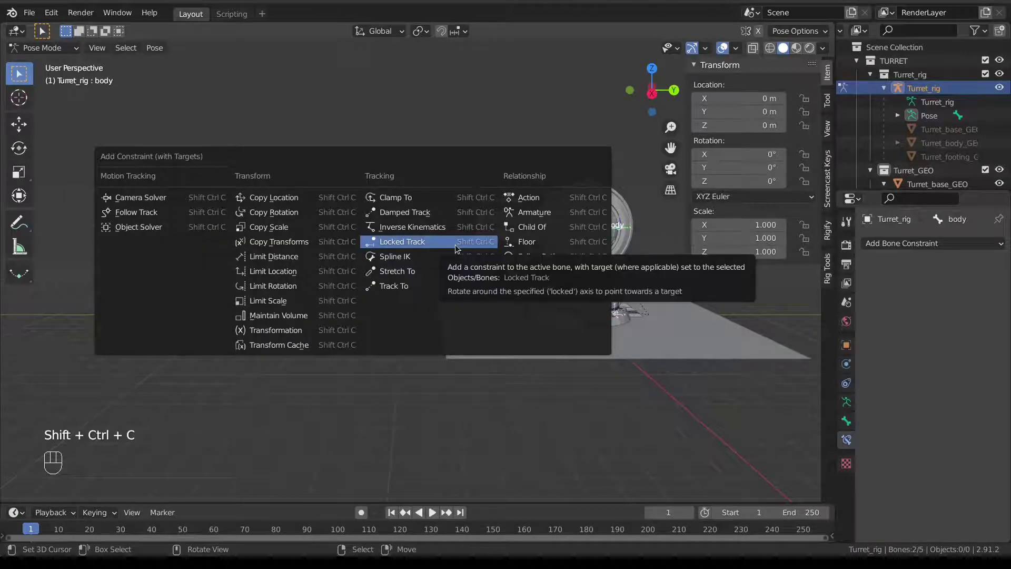
pyautogui.click(455, 244)
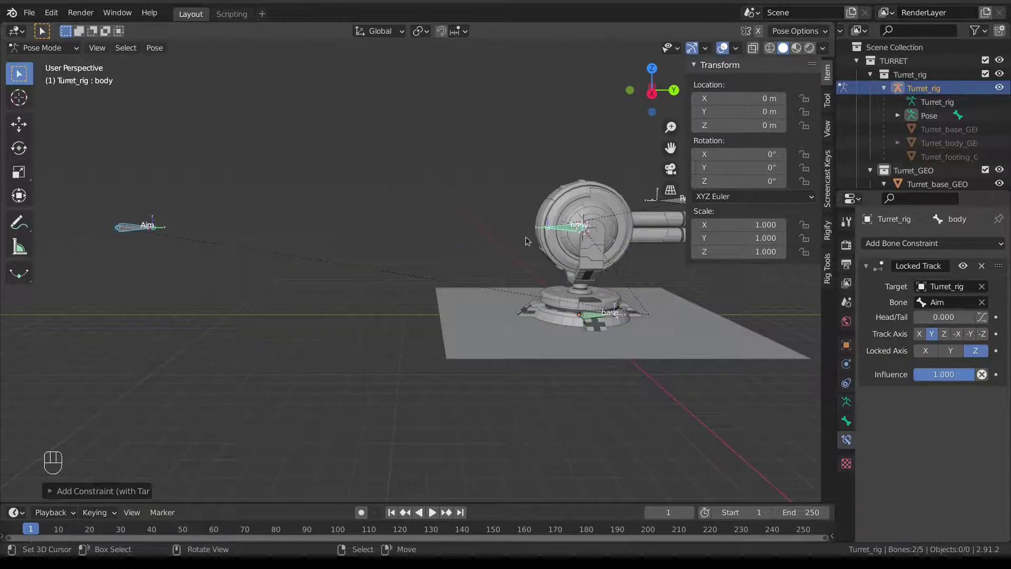
# Set the body bone's Locked Track constraint to Track Axis -Y and Locked Axis X.
pyautogui.keyDown('shift'); pyautogui.moveTo(521, 241); pyautogui.dragTo(476, 244, button='middle'); pyautogui.keyUp('shift')
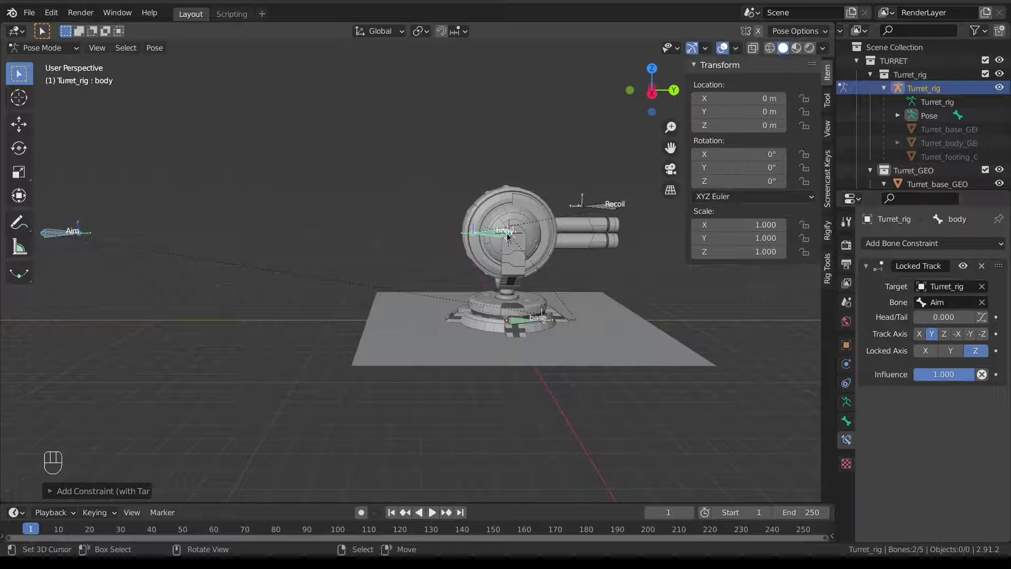
pyautogui.click(969, 334)
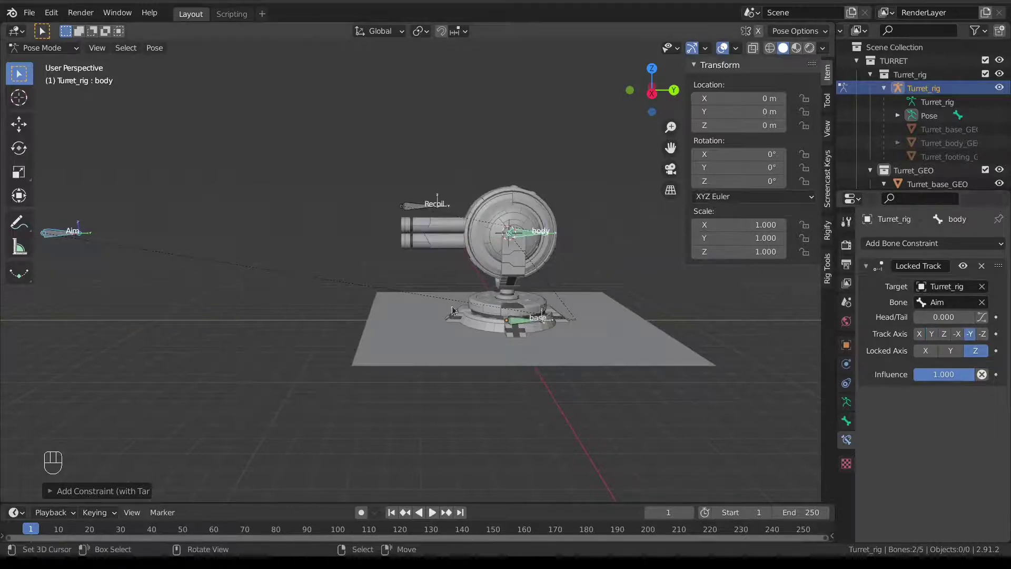
pyautogui.scroll(-2, 452, 305)
pyautogui.moveTo(309, 287); pyautogui.dragTo(372, 315, button='middle')
pyautogui.moveTo(448, 280); pyautogui.dragTo(416, 263, button='middle')
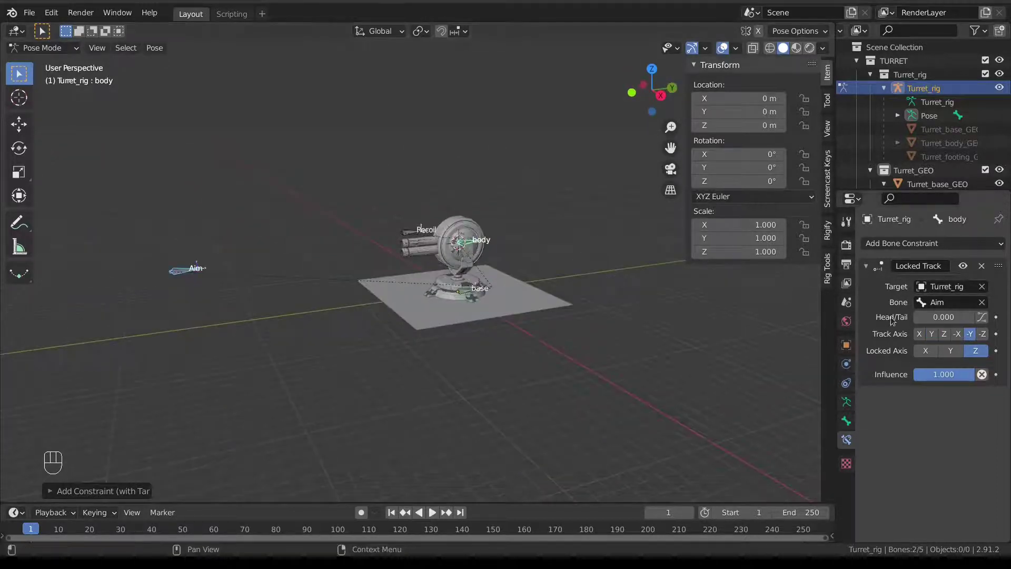
pyautogui.scroll(5, 568, 310)
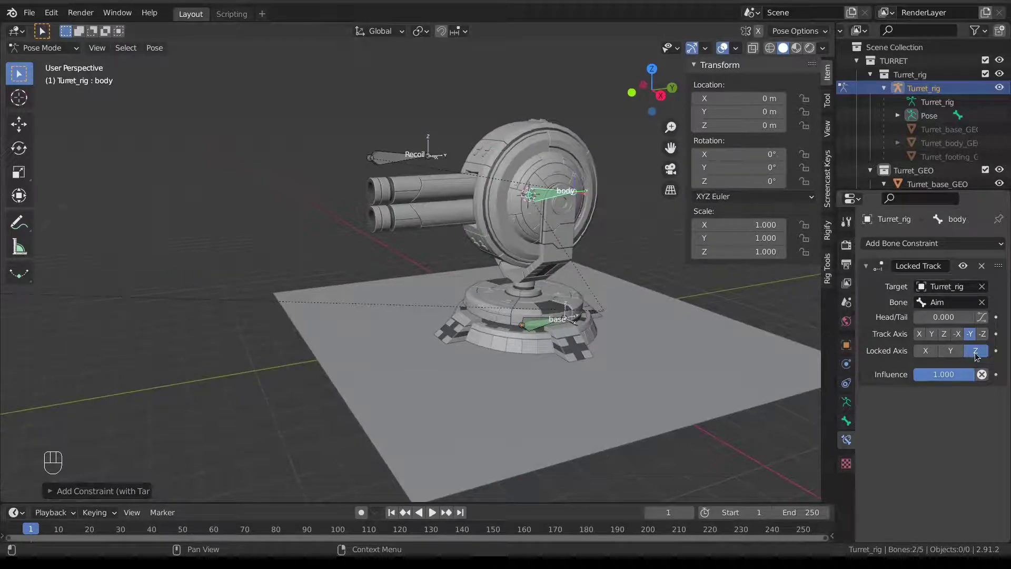
pyautogui.moveTo(606, 221); pyautogui.dragTo(439, 185, button='middle')
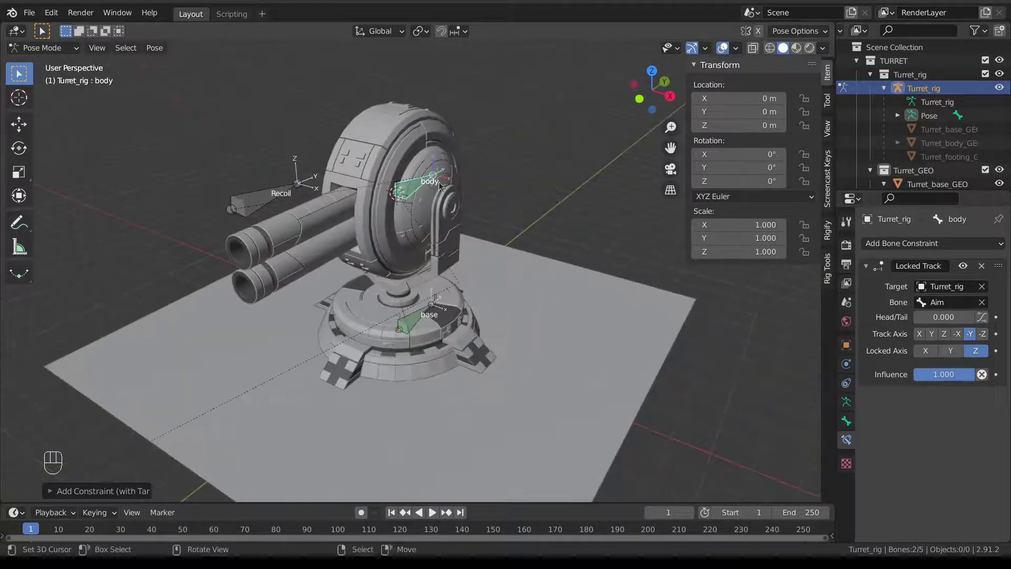
pyautogui.click(925, 350)
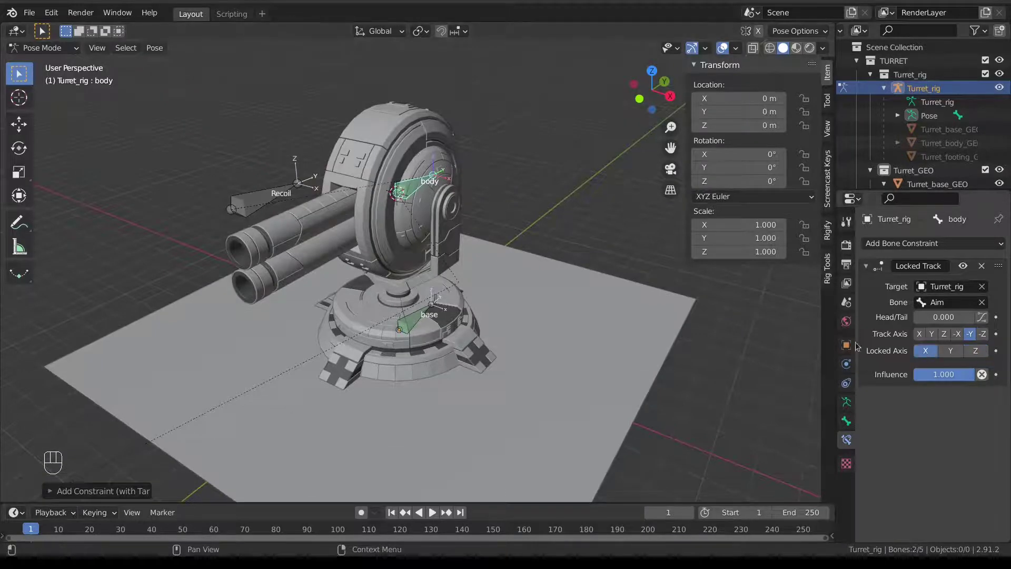
# Test the turret's tracking by moving the Aim bone around it to about X 21.8 m, Y 17.5 m, Z 3.8 m.
pyautogui.scroll(-6, 327, 312)
pyautogui.scroll(-2, 316, 321)
pyautogui.click(279, 345)
pyautogui.press('g')
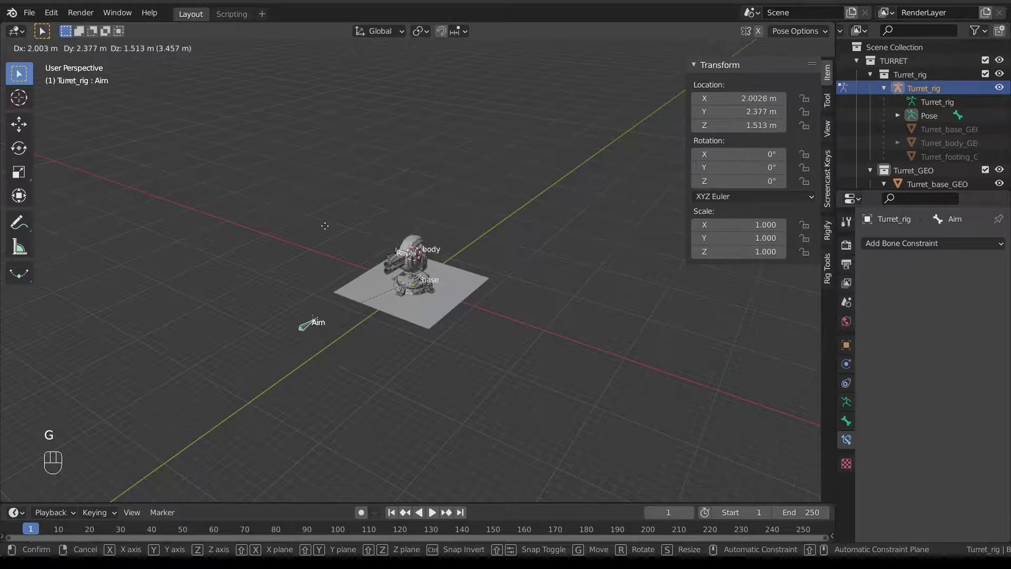
pyautogui.rightClick(326, 250)
pyautogui.press('g')
pyautogui.click(562, 264)
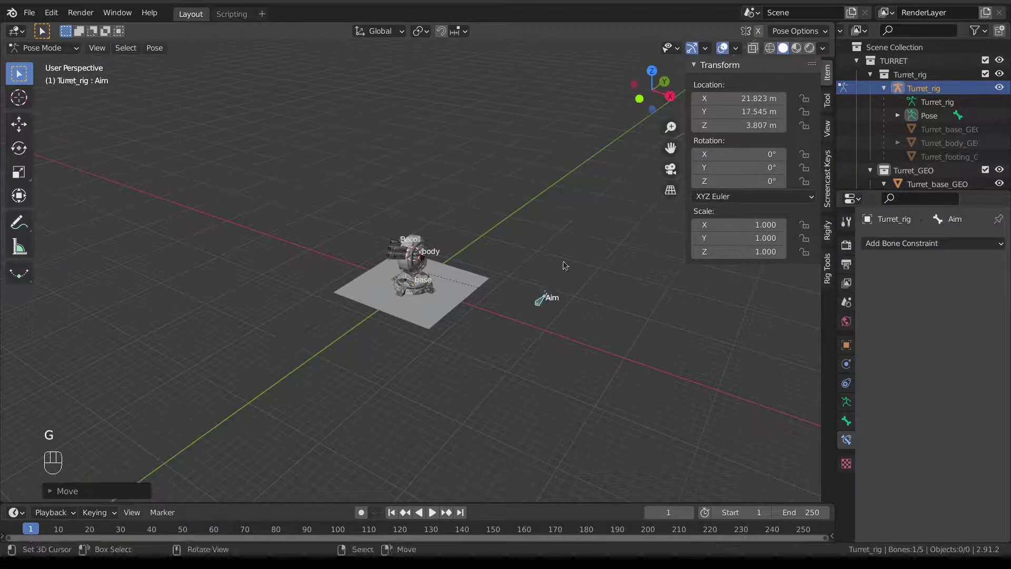
# Parent the body bone to the base bone in Edit Mode, keeping its offset, and return to Pose Mode.
pyautogui.moveTo(561, 264); pyautogui.dragTo(399, 350, button='middle')
pyautogui.scroll(2, 447, 292)
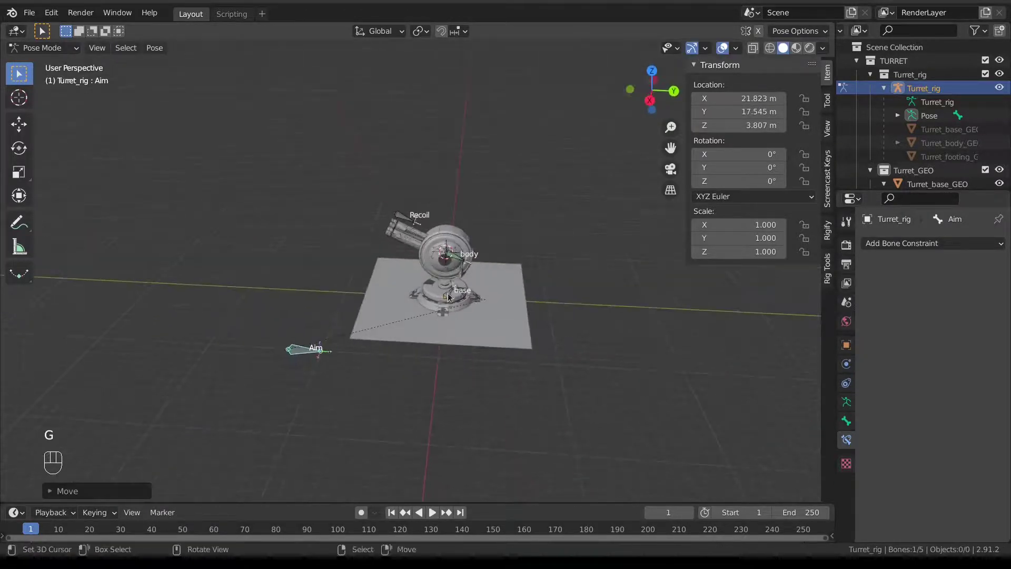
pyautogui.click(451, 262)
pyautogui.scroll(5, 443, 247)
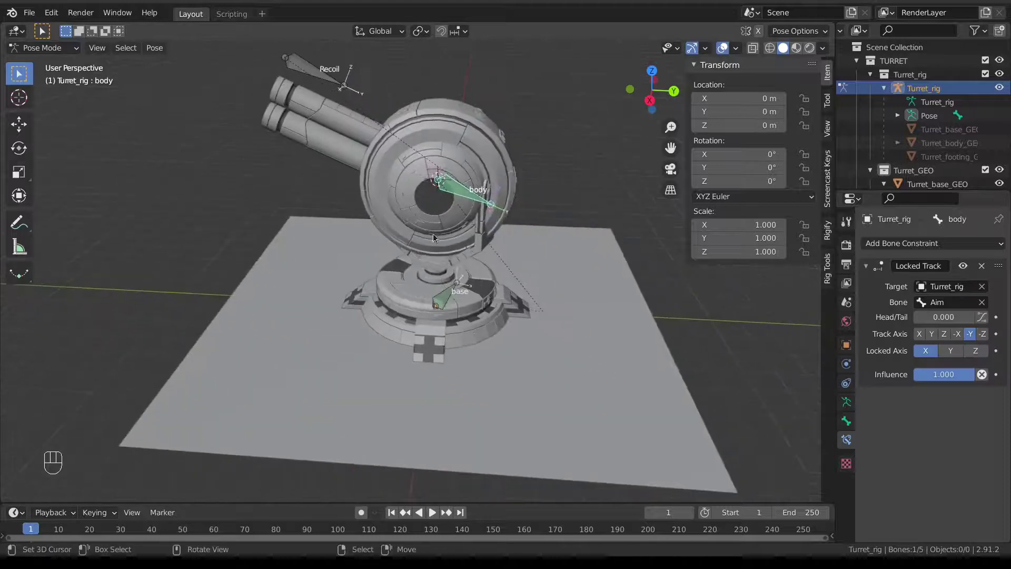
pyautogui.keyDown('shift'); pyautogui.click(447, 303); pyautogui.keyUp('shift')
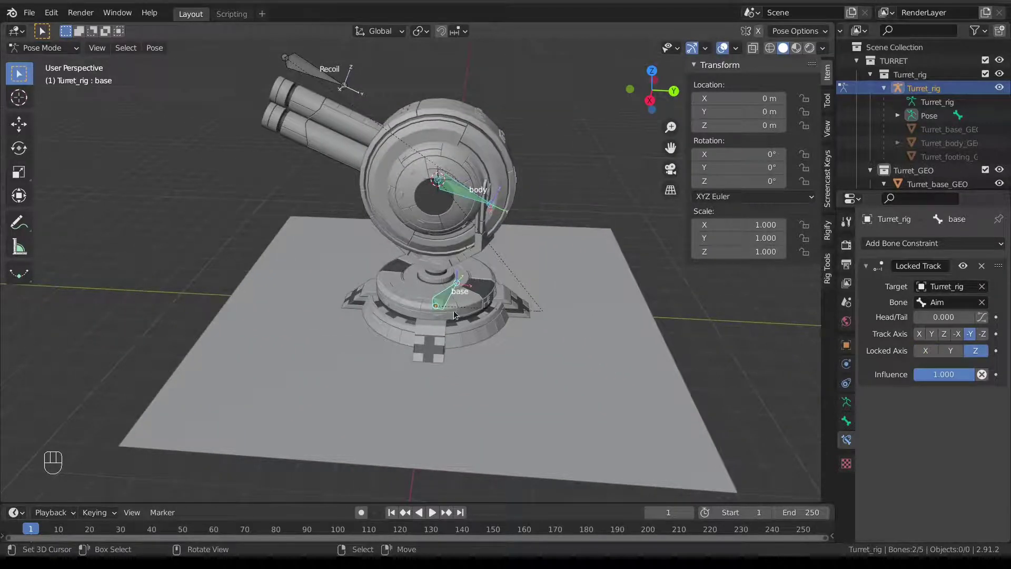
pyautogui.press('Tab')
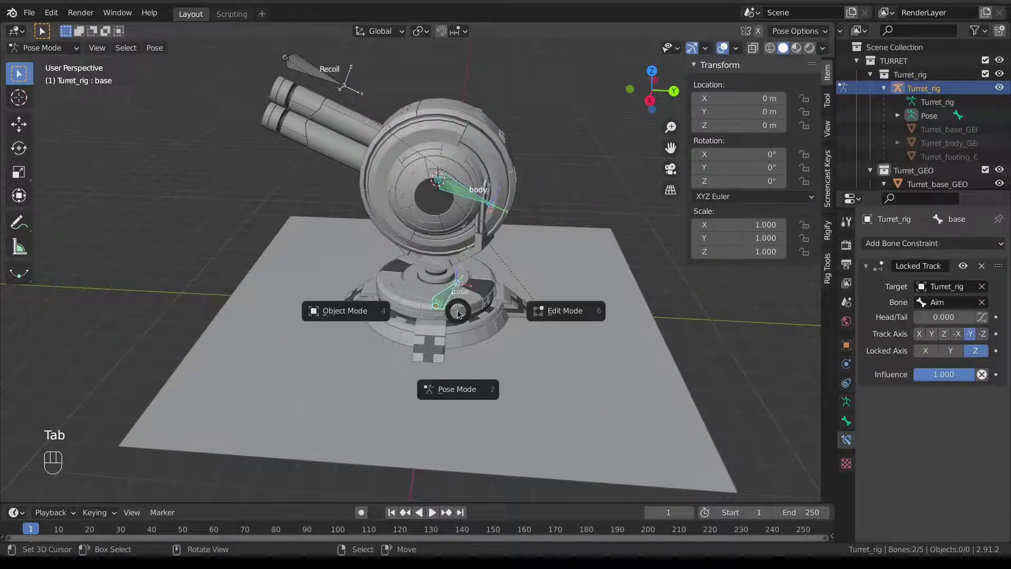
pyautogui.click(558, 310)
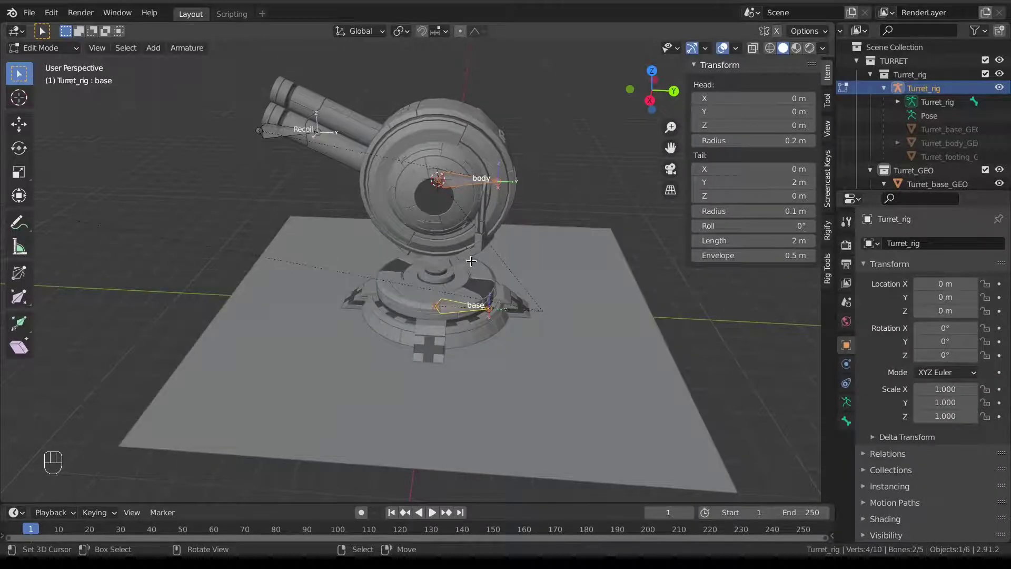
pyautogui.hotkey('ctrl', 'p')
pyautogui.click(444, 294)
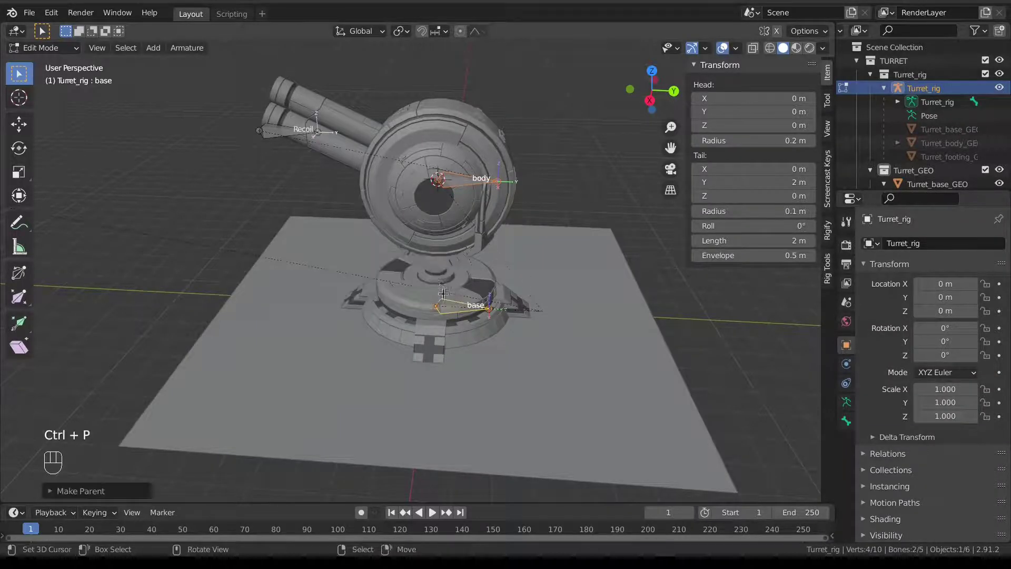
pyautogui.scroll(-5, 394, 286)
pyautogui.press('Tab')
pyautogui.click(395, 364)
pyautogui.scroll(-3, 328, 334)
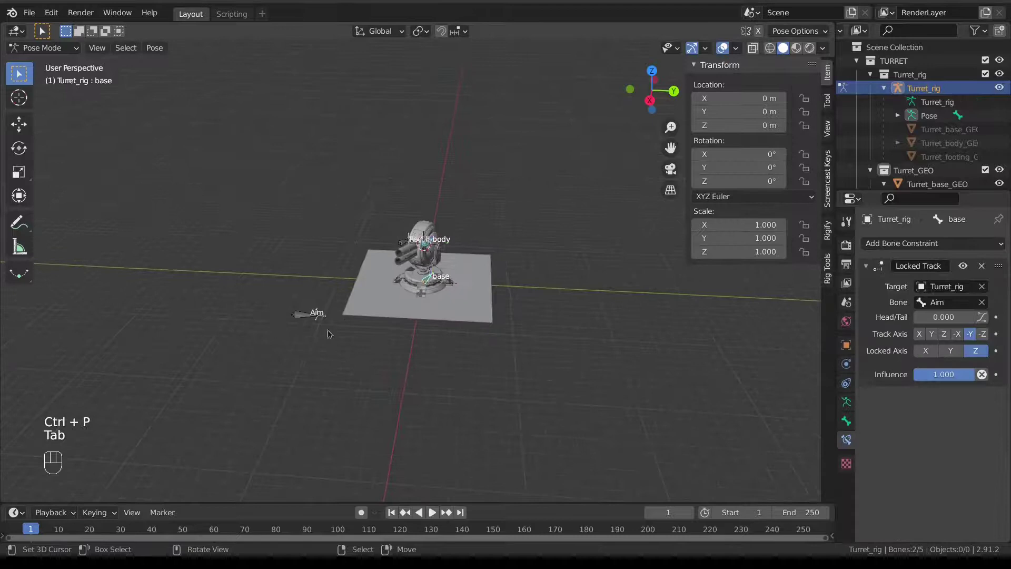
# Test the turret's tracking by moving the Aim bone around it to about X 7.6 m, Y -4.3 m, Z 9 m.
pyautogui.click(300, 322)
pyautogui.press('g')
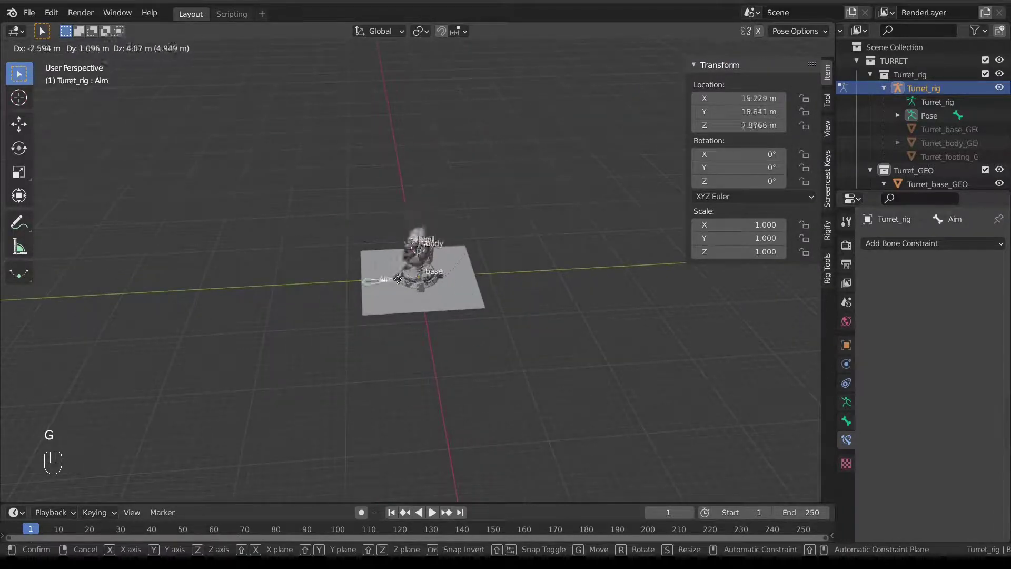
pyautogui.click(379, 170)
pyautogui.moveTo(452, 232); pyautogui.dragTo(369, 216, button='middle')
pyautogui.press('g')
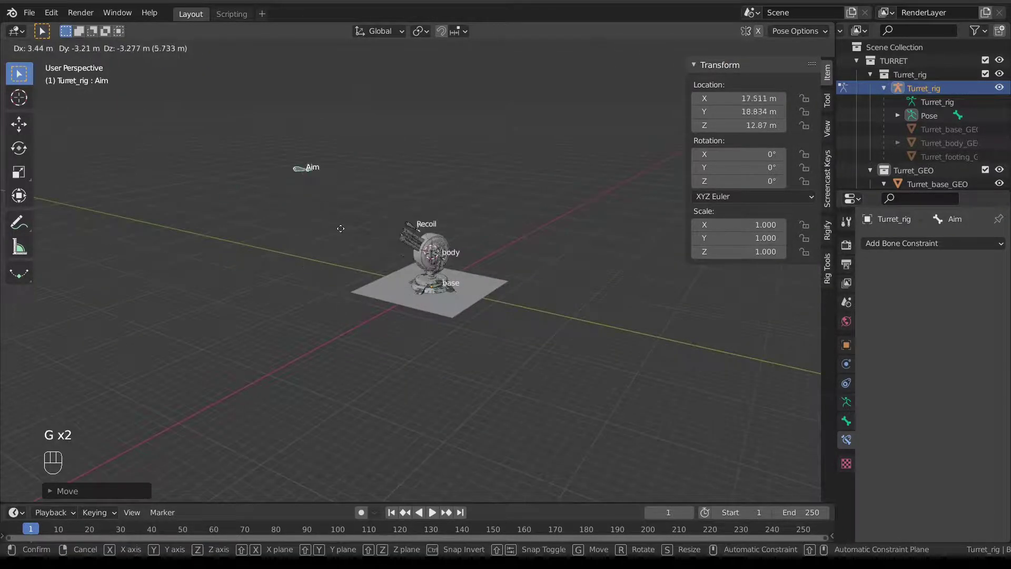
pyautogui.click(280, 254)
pyautogui.moveTo(280, 254); pyautogui.dragTo(427, 267, button='middle')
pyautogui.press('g')
pyautogui.click(198, 270)
pyautogui.moveTo(321, 263); pyautogui.dragTo(299, 265, button='middle')
pyautogui.press('g')
pyautogui.click(328, 269)
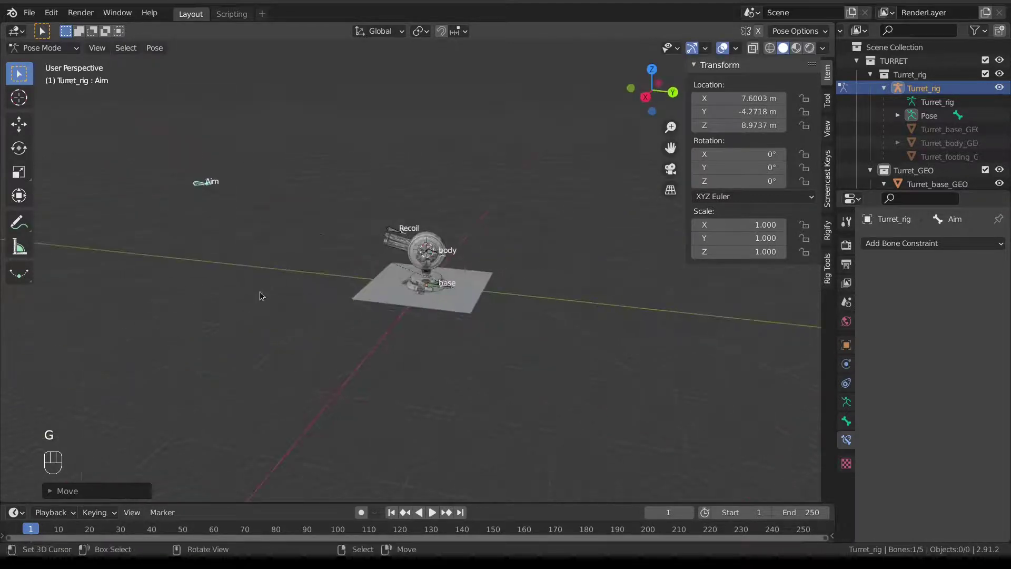
# Lock all of the Recoil bone's location, rotation and scale channels except Y location, and try a test move.
pyautogui.moveTo(262, 296); pyautogui.dragTo(267, 297, button='middle')
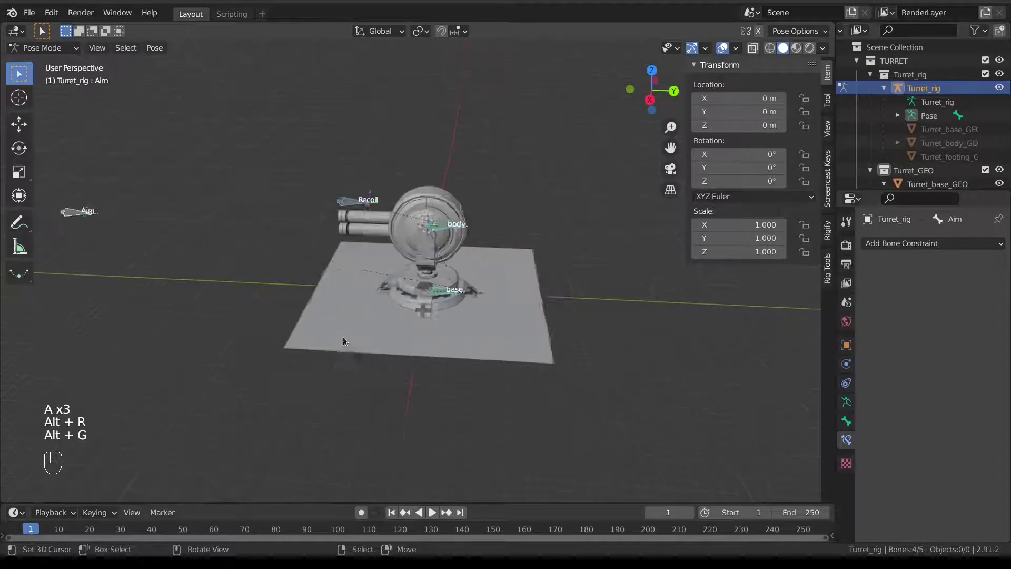
pyautogui.scroll(1, 343, 336)
pyautogui.moveTo(340, 277); pyautogui.dragTo(345, 250, button='middle')
pyautogui.click(322, 233)
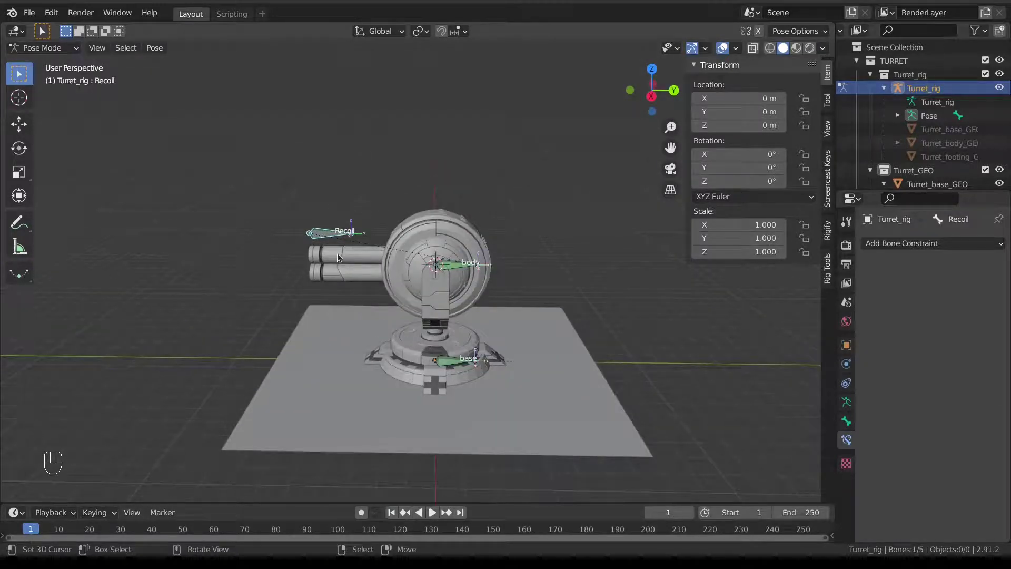
pyautogui.click(351, 274)
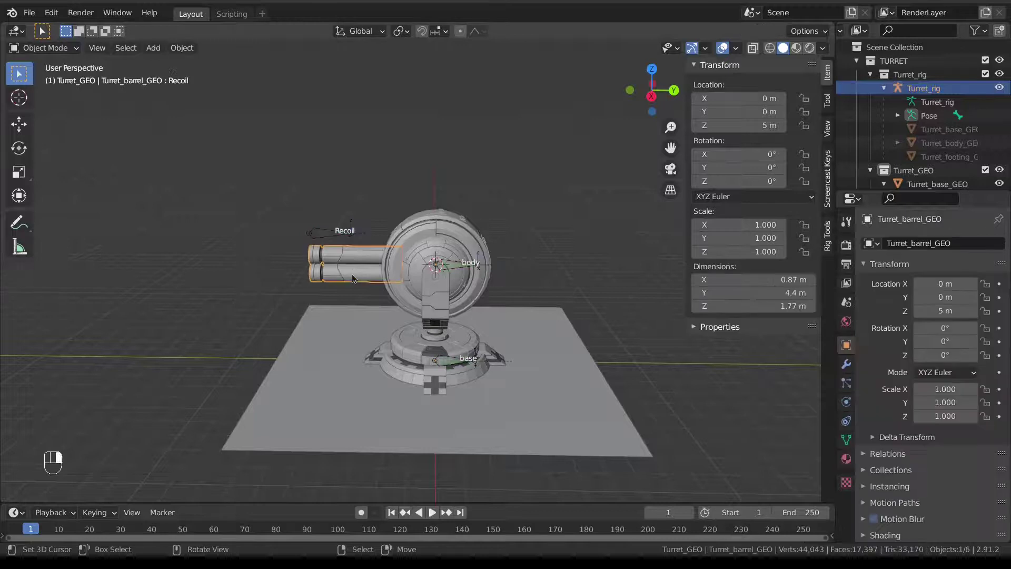
pyautogui.click(322, 228)
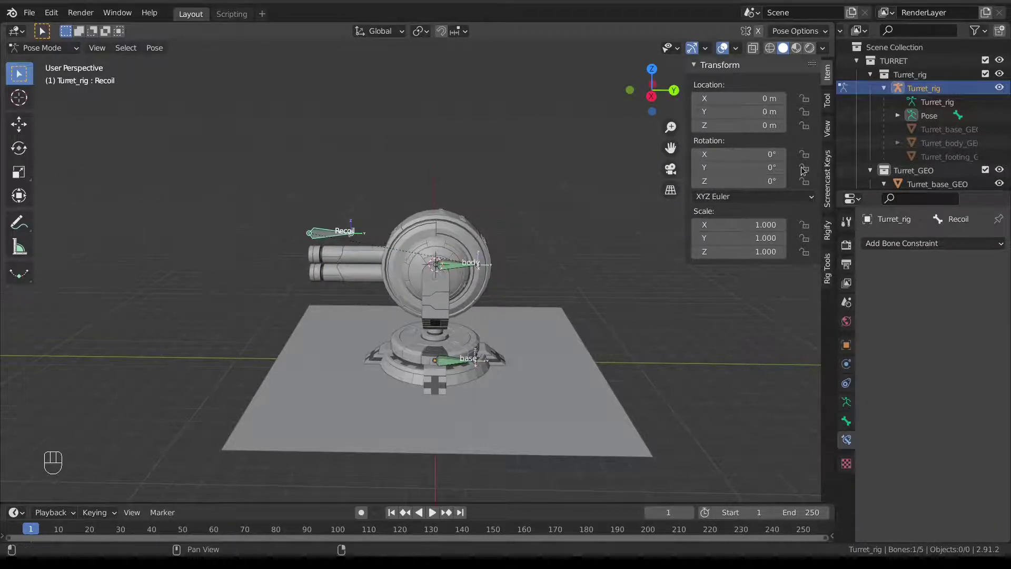
pyautogui.moveTo(800, 99); pyautogui.dragTo(805, 175)
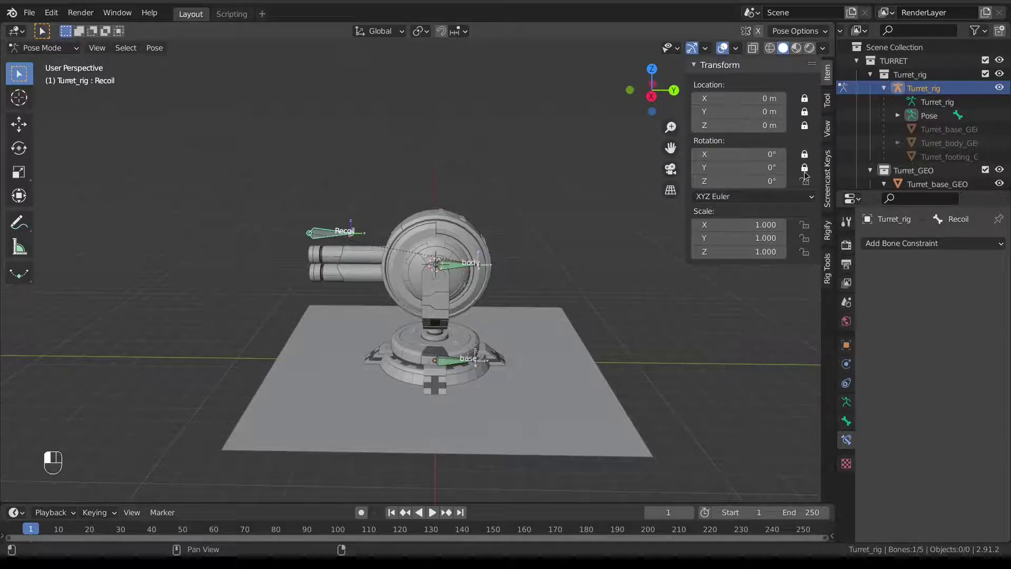
pyautogui.moveTo(804, 225); pyautogui.dragTo(805, 252)
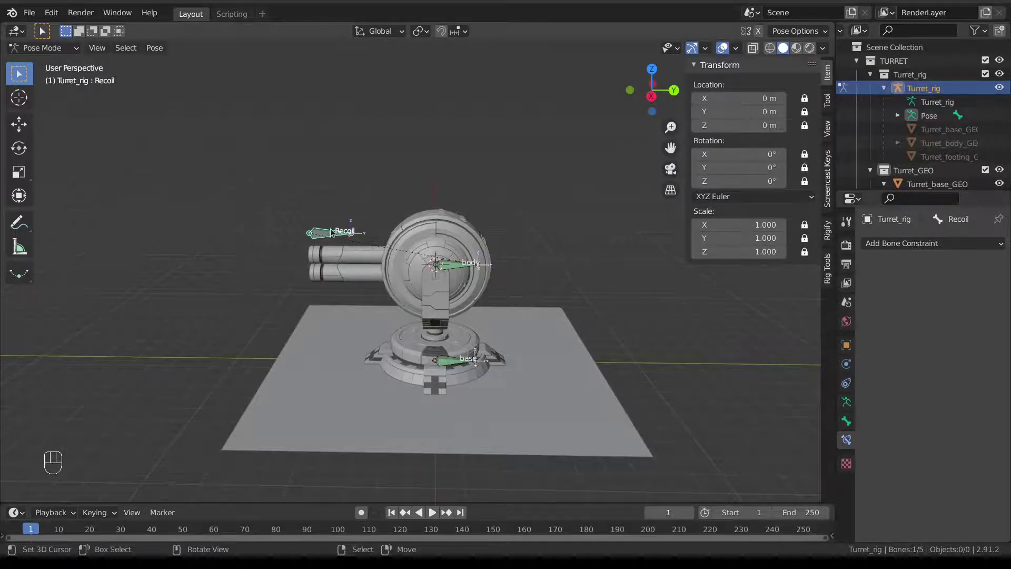
pyautogui.click(804, 112)
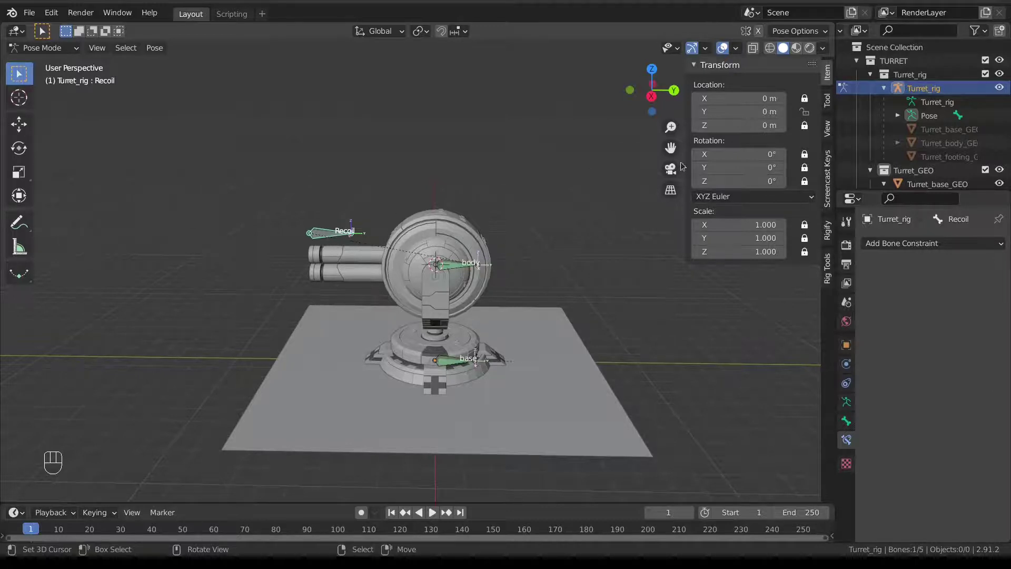
pyautogui.press('g')
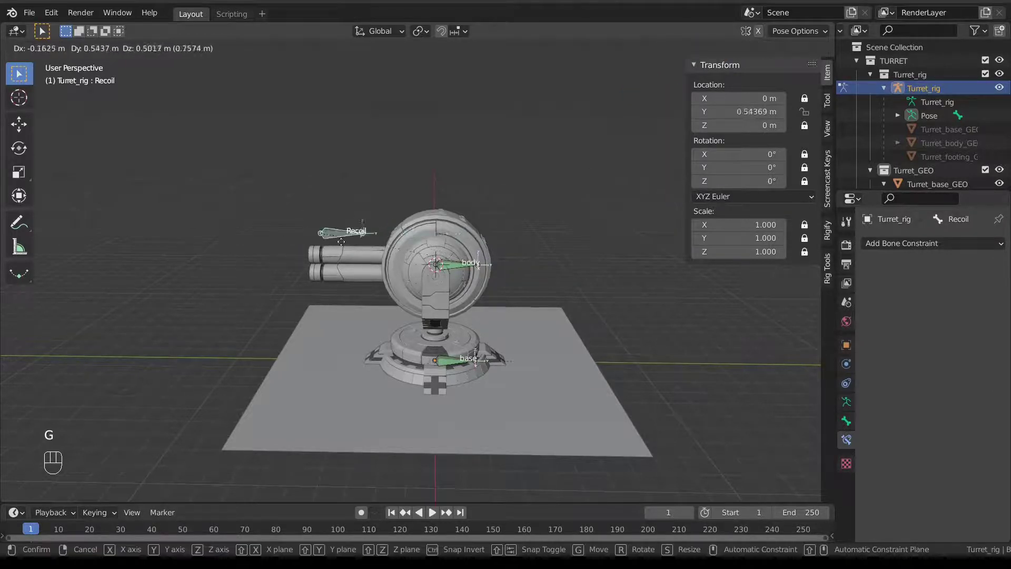
pyautogui.rightClick(413, 254)
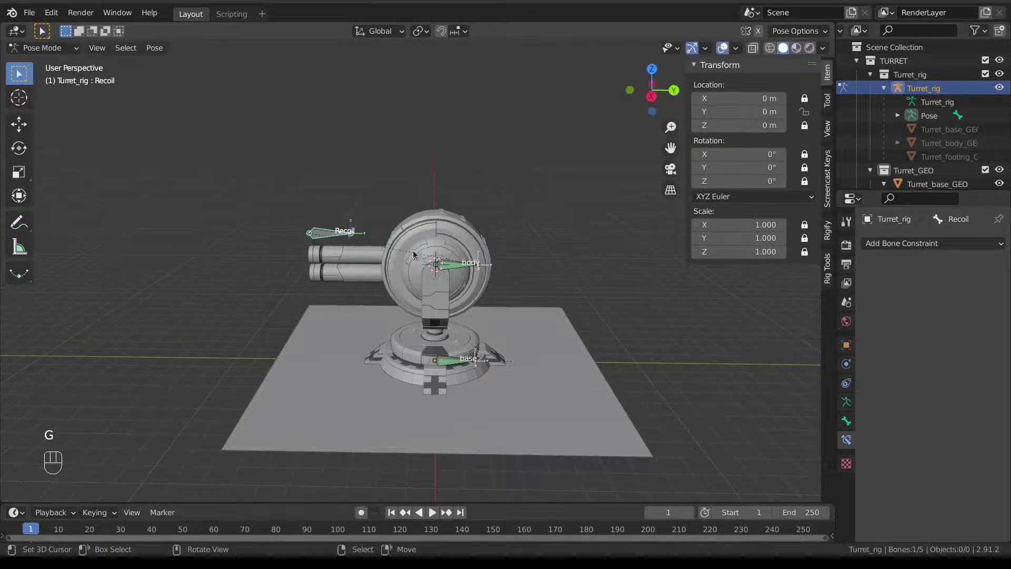
# Set the Recoil shape key of the turret barrel mesh to 1.000 in the right orthographic view.
pyautogui.click(357, 274)
pyautogui.press('KP_3')
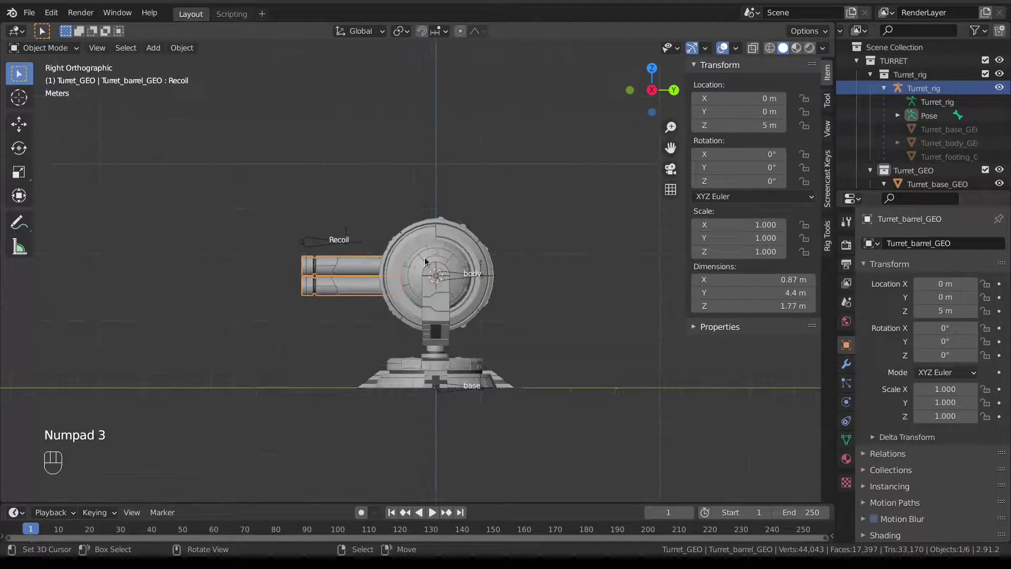
pyautogui.click(847, 439)
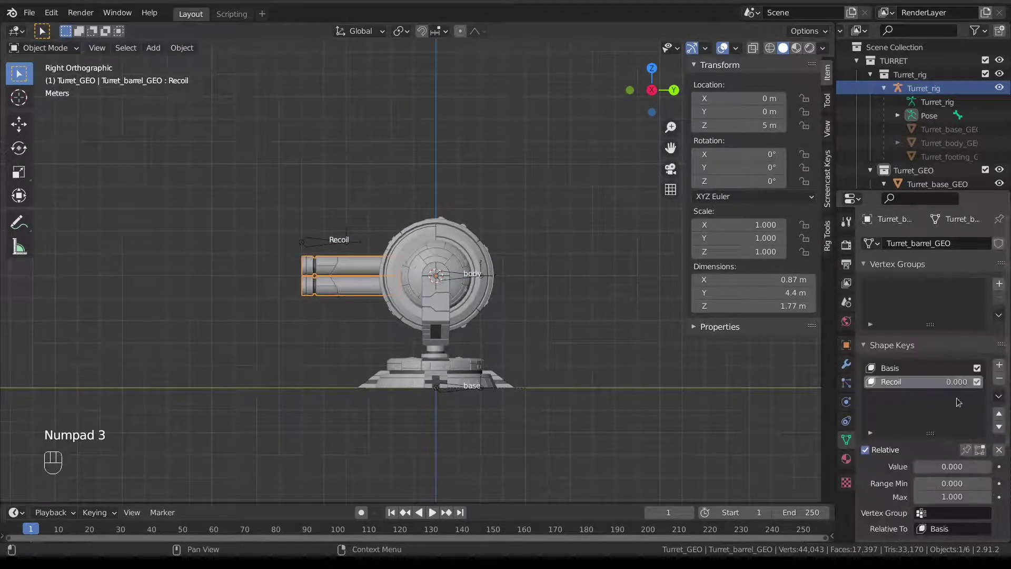
pyautogui.moveTo(944, 467); pyautogui.dragTo(1001, 466)
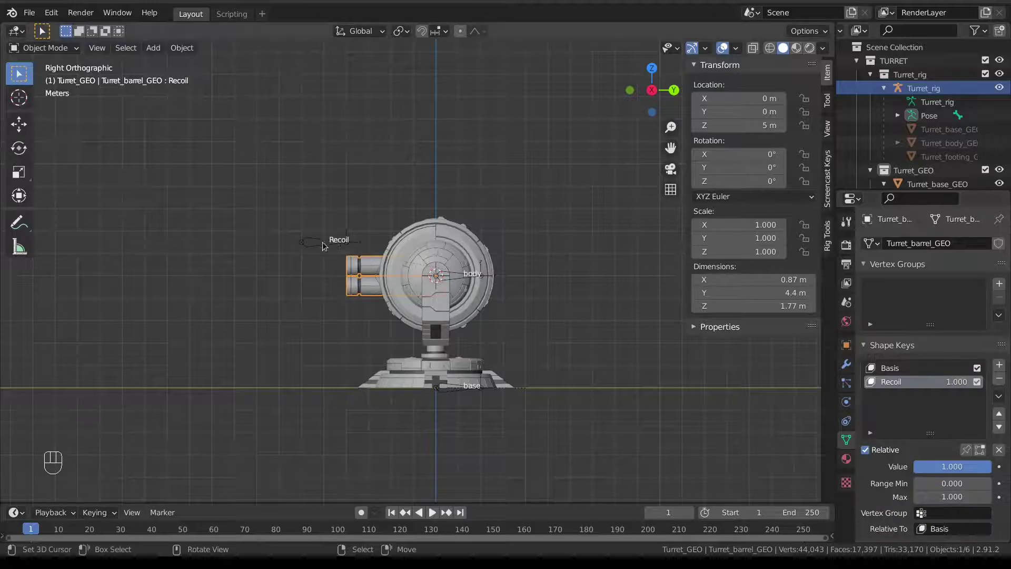
# Move the Recoil bone 2 m along the Y axis in Pose Mode to match the retracted barrels.
pyautogui.rightClick(324, 242)
pyautogui.scroll(3, 324, 245)
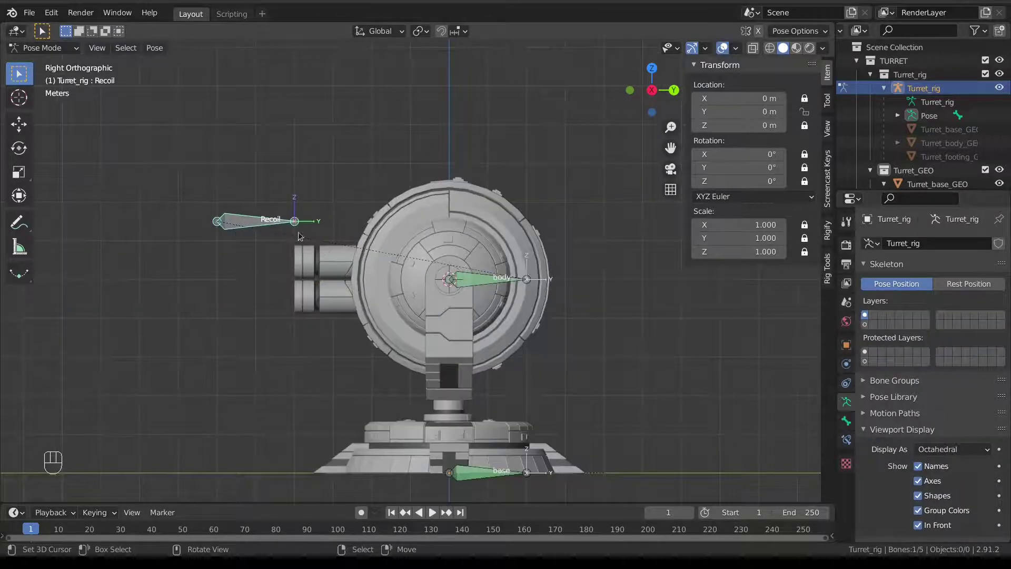
pyautogui.press('g')
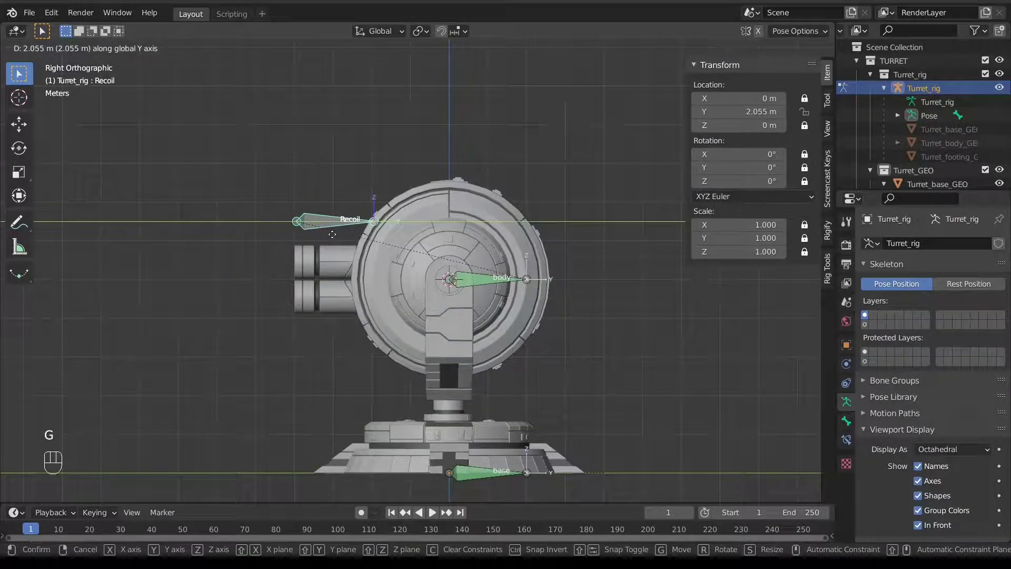
pyautogui.keyDown('ctrl'); pyautogui.click(329, 237); pyautogui.keyUp('ctrl')
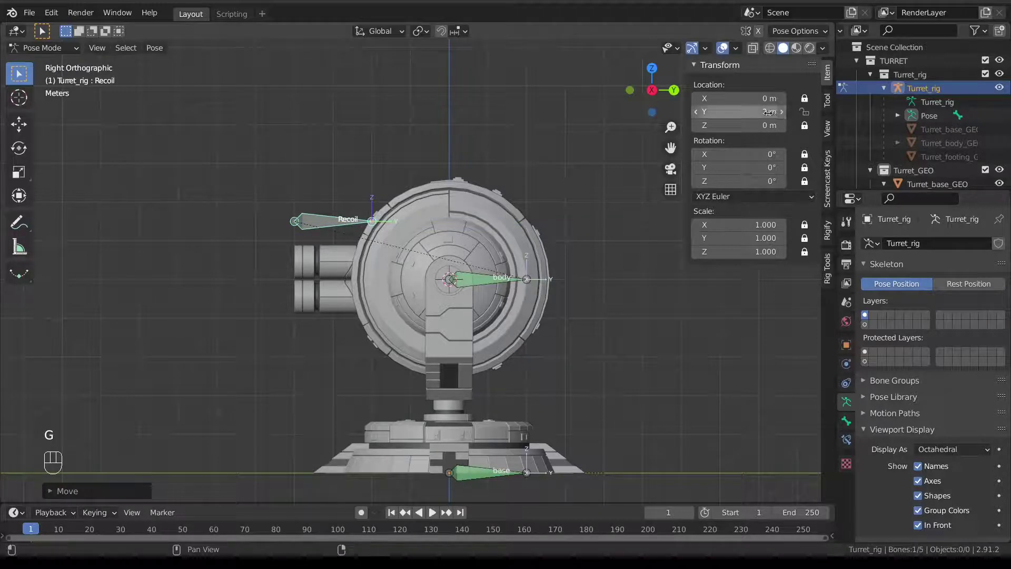
pyautogui.hotkey('ctrl', 'Tab')
pyautogui.click(317, 255)
pyautogui.click(311, 233)
pyautogui.hotkey('ctrl', 'Tab')
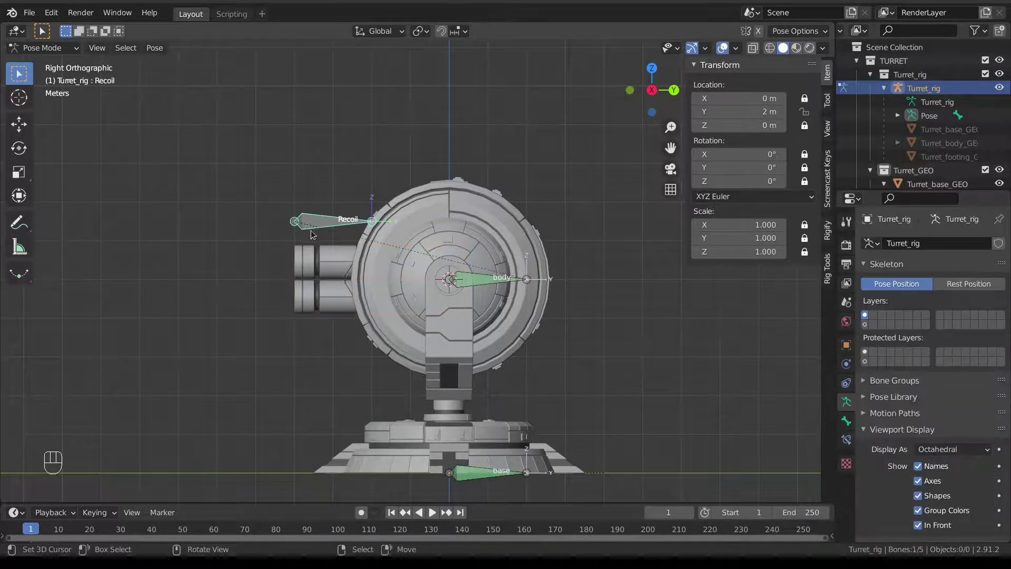
pyautogui.hotkey('ctrl', 'Tab')
pyautogui.click(312, 266)
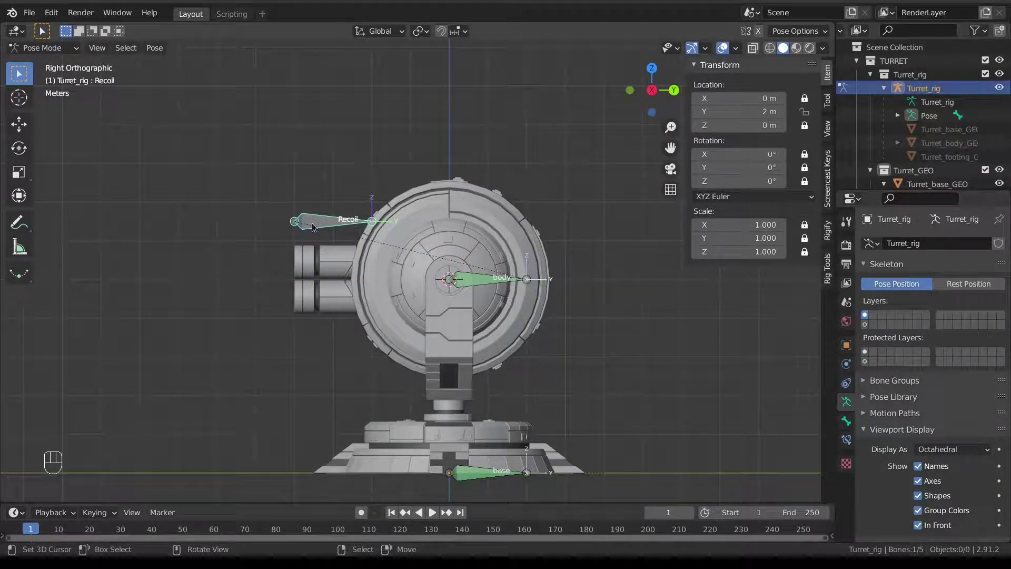
# Add a Limit Location constraint to the Recoil bone, enabling Minimum Y at 0 m and Maximum Y at 2 m.
pyautogui.click(846, 439)
pyautogui.click(905, 243)
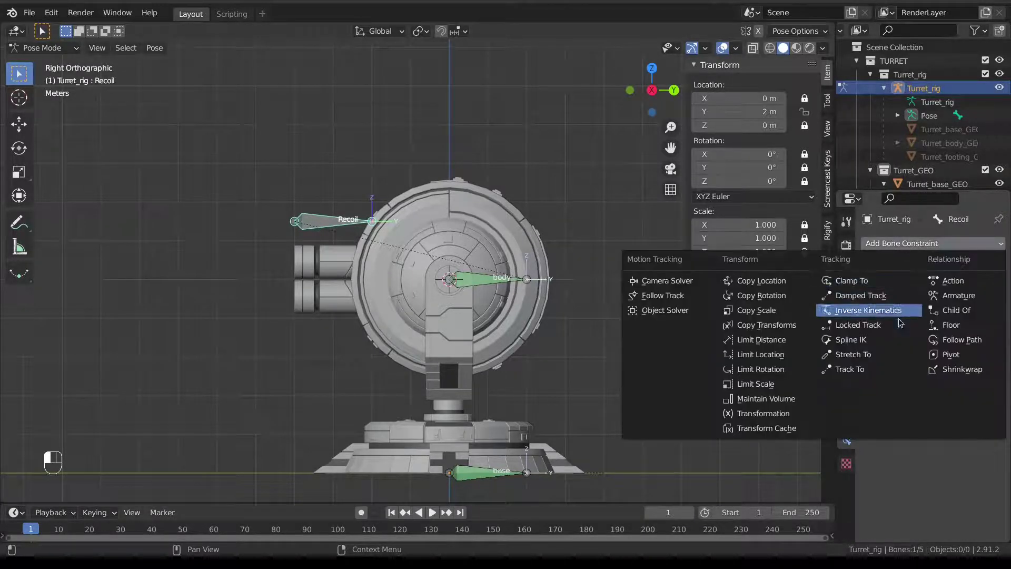
pyautogui.click(791, 358)
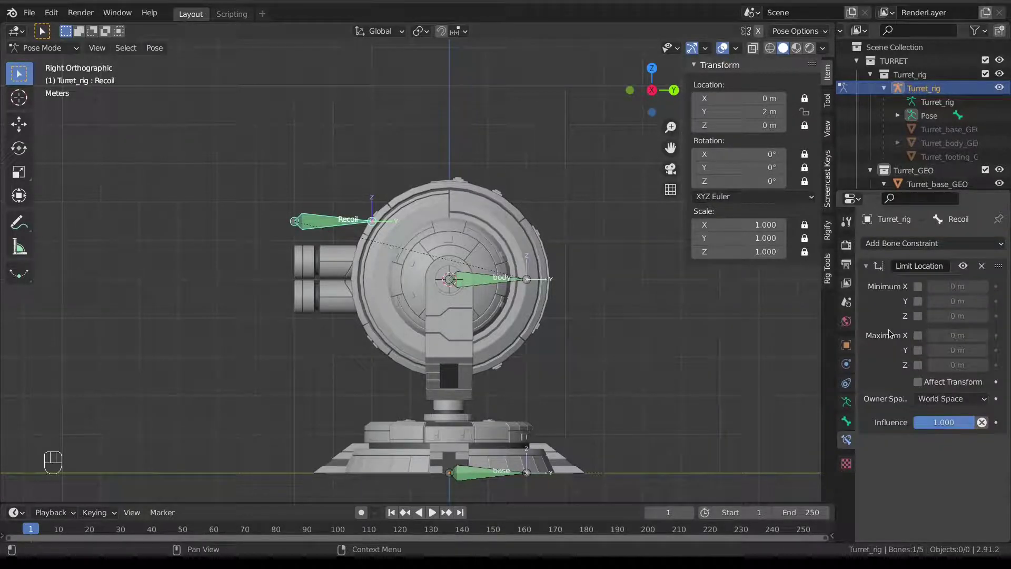
pyautogui.click(918, 301)
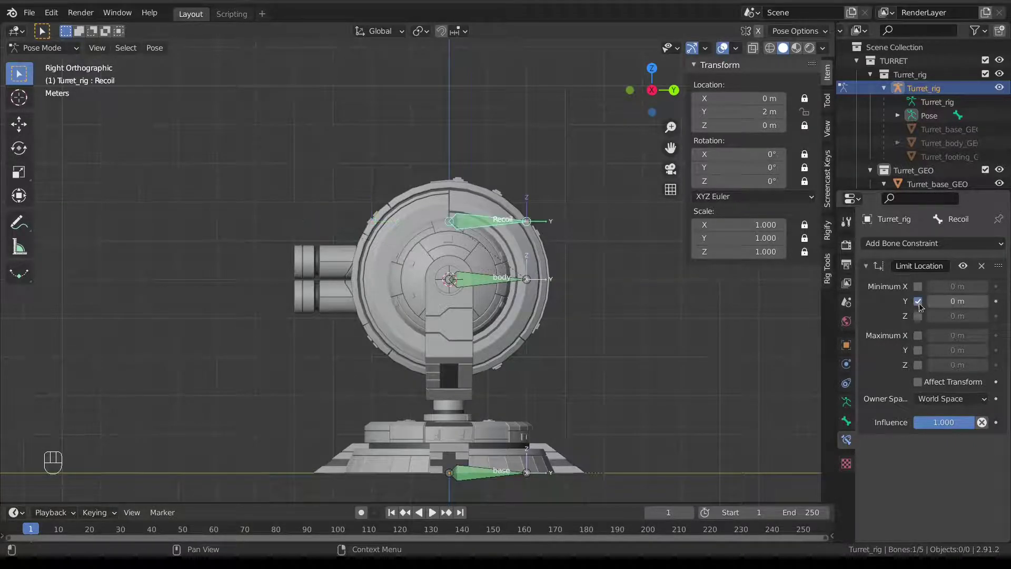
pyautogui.click(918, 351)
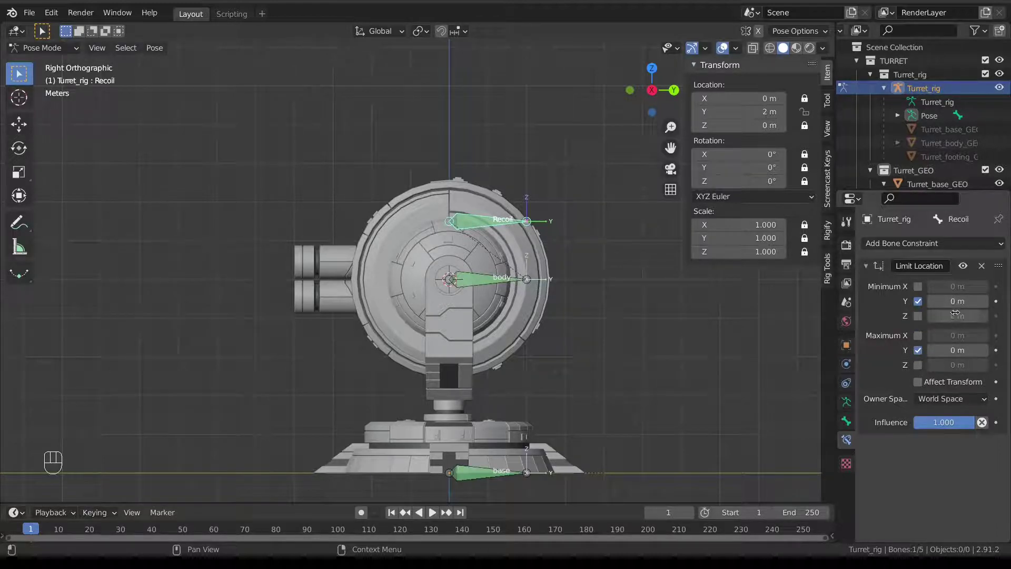
pyautogui.click(951, 350)
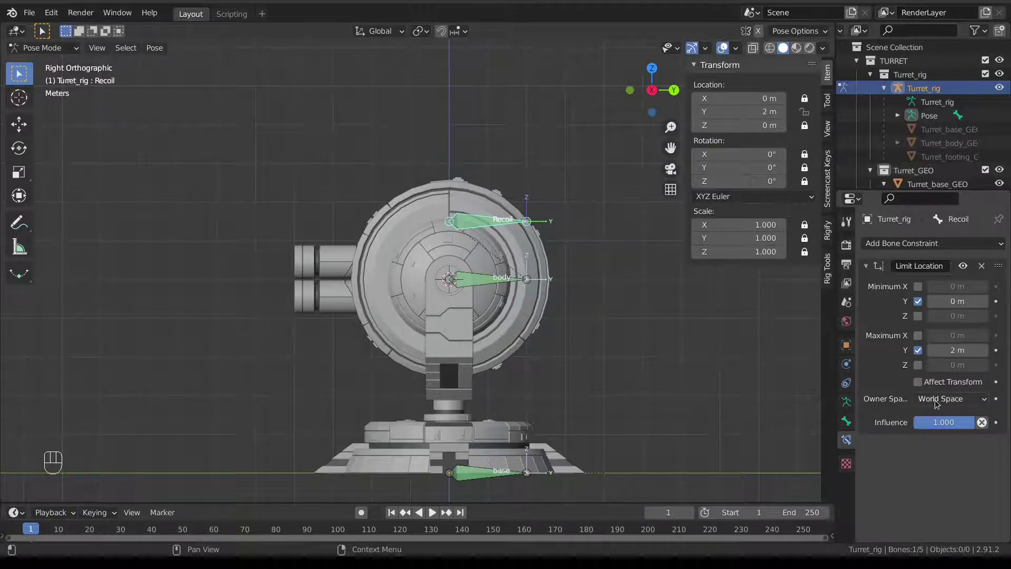
# Set the Limit Location constraint's owner space to Local Space and enable Affect Transform.
pyautogui.click(941, 398)
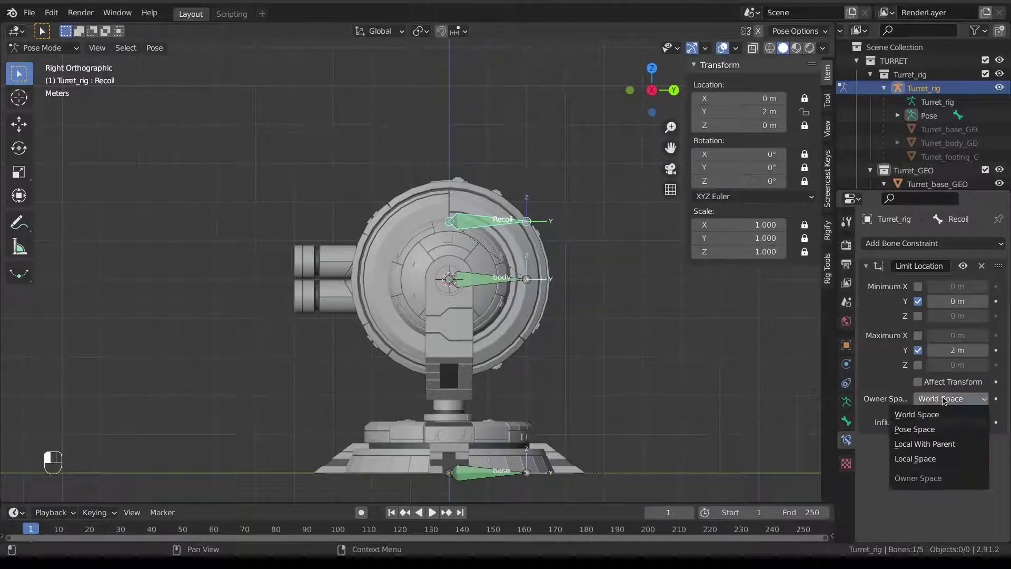
pyautogui.click(943, 457)
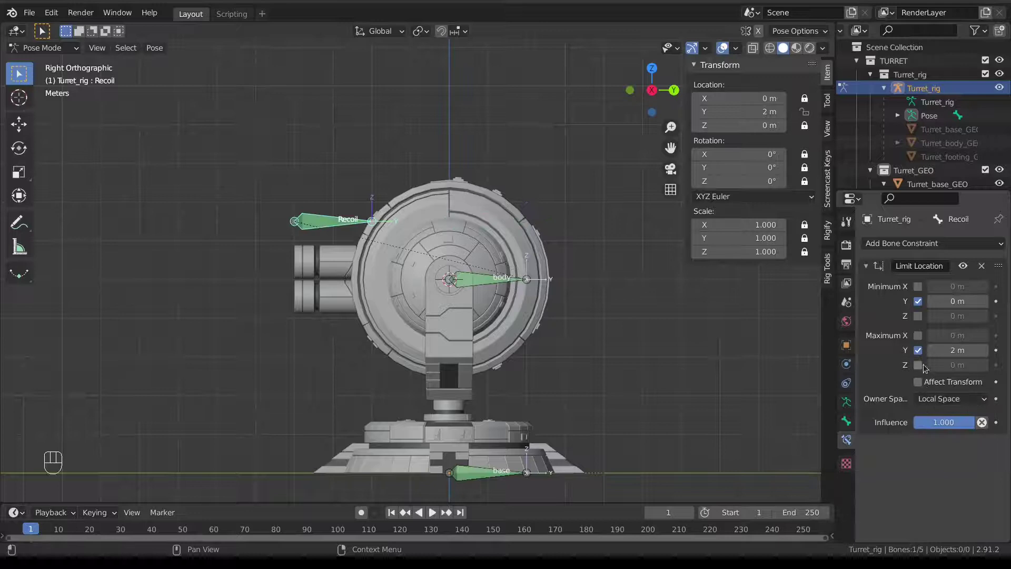
pyautogui.click(918, 382)
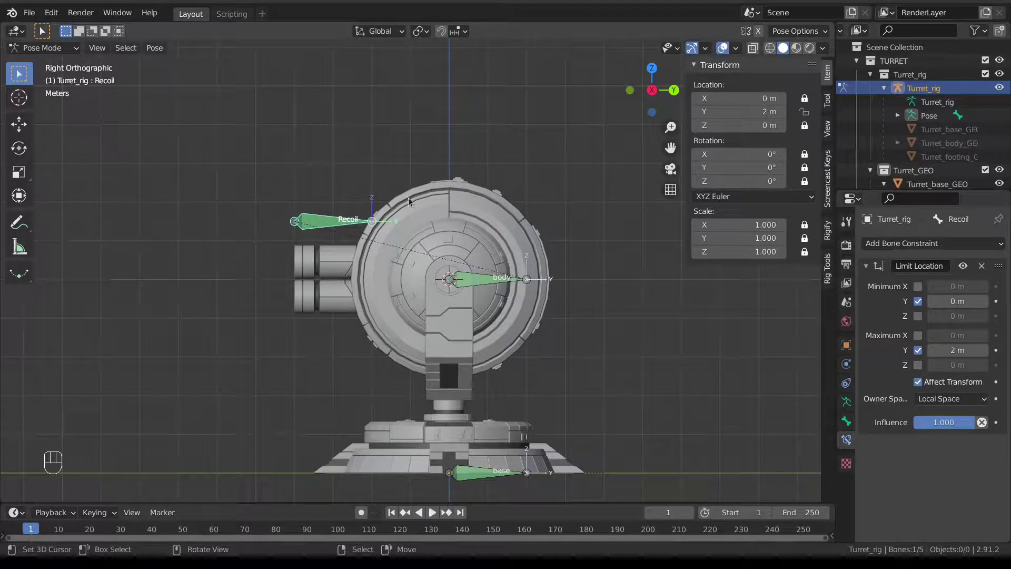
# Test the Recoil bone's movement limits along Y and mark both ends of its travel with annotation strokes.
pyautogui.press('g')
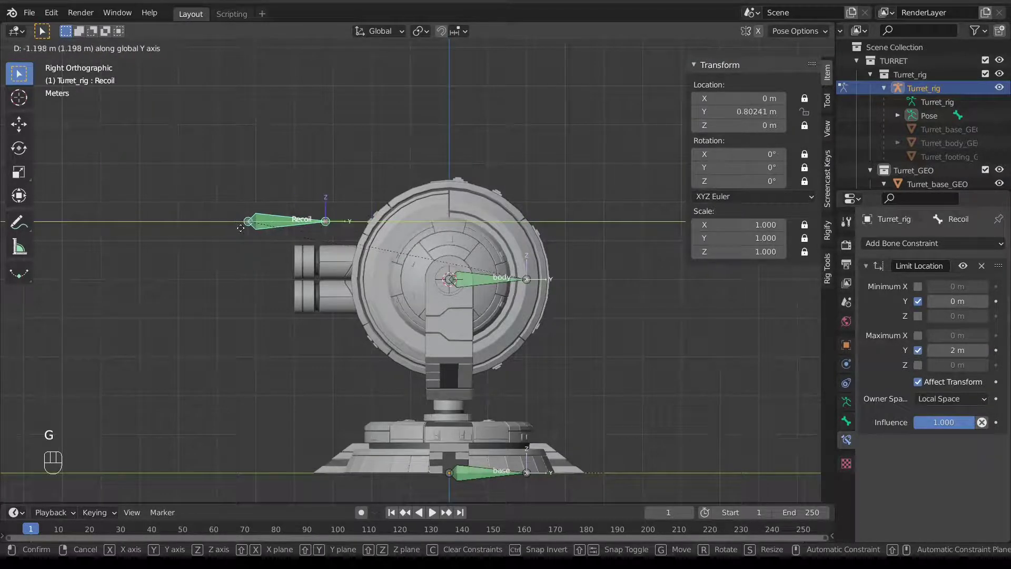
pyautogui.click(383, 219)
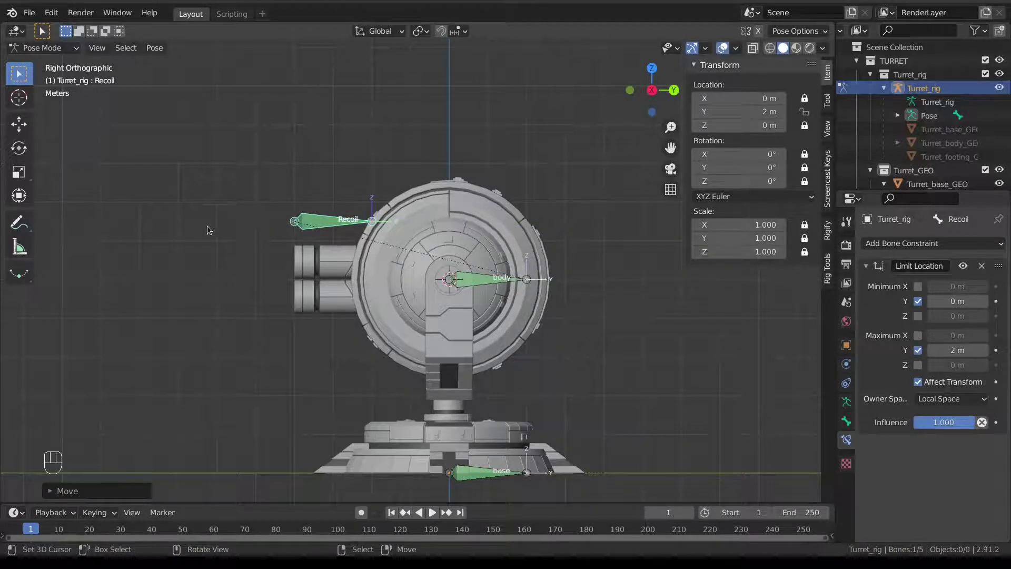
pyautogui.moveTo(217, 196); pyautogui.dragTo(220, 239)
pyautogui.moveTo(294, 196); pyautogui.dragTo(296, 239)
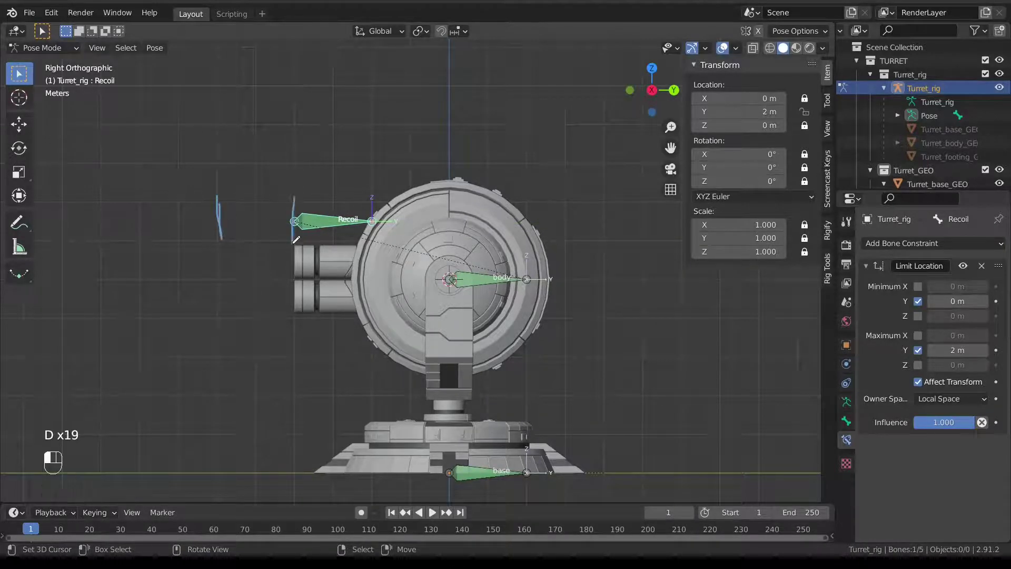
# Remove the annotation strokes and return the Recoil bone to a Y location of 0 m.
pyautogui.press('ctrl')
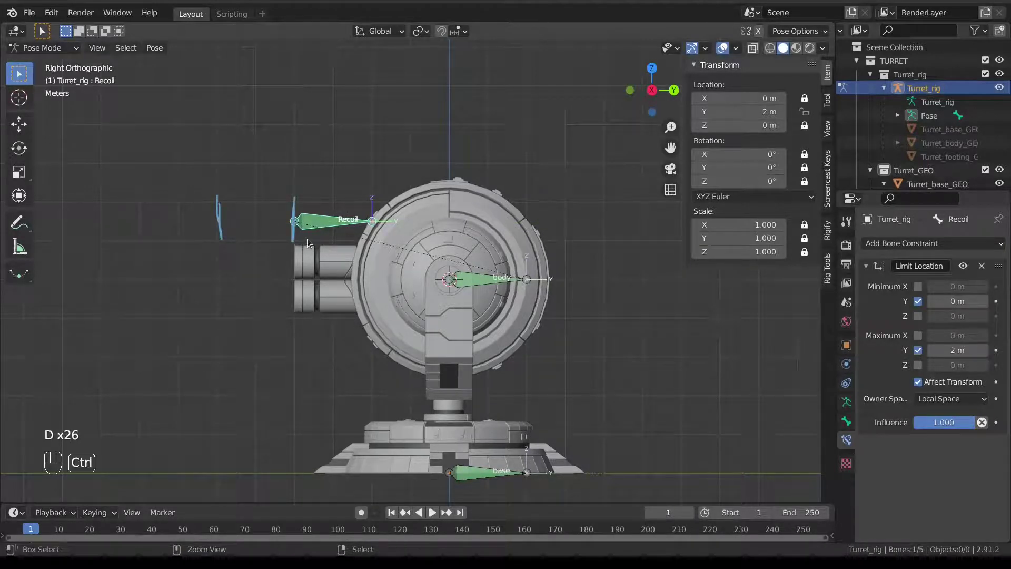
pyautogui.hotkey('ctrl', 'z')
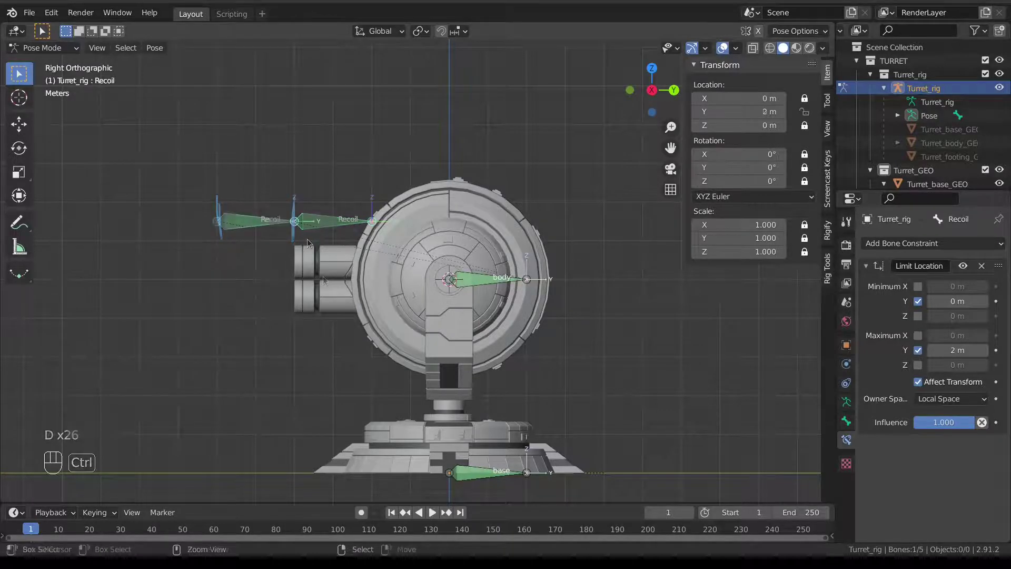
pyautogui.scroll(-1, 309, 270)
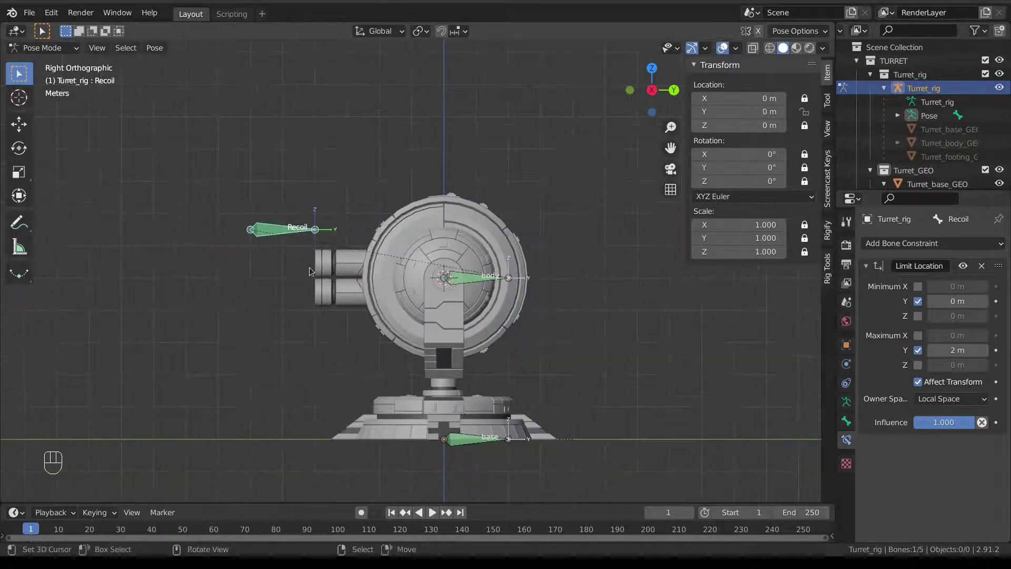
# Copy the Recoil bone's Y location as a new driver.
pyautogui.click(362, 300)
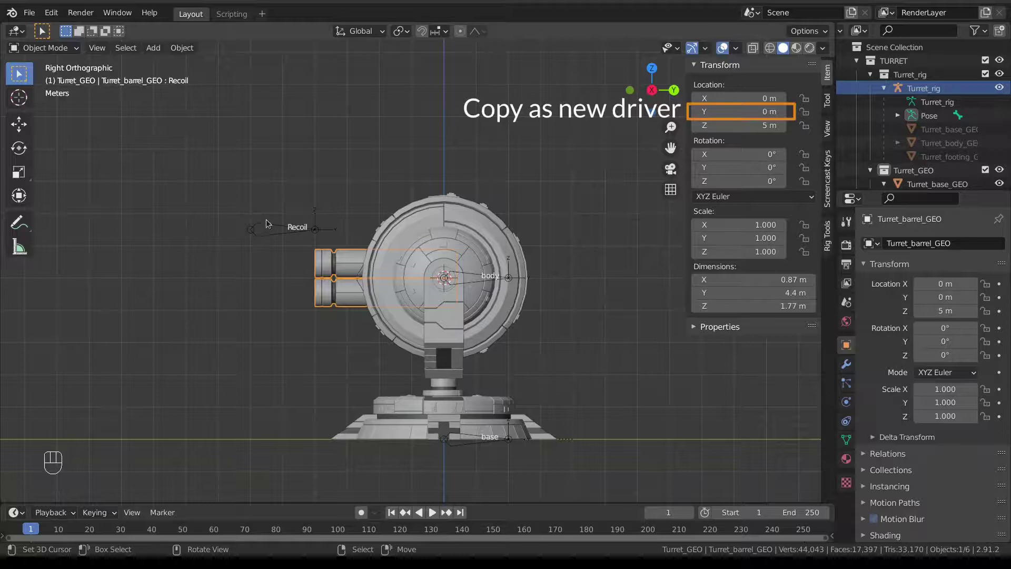
pyautogui.click(300, 230)
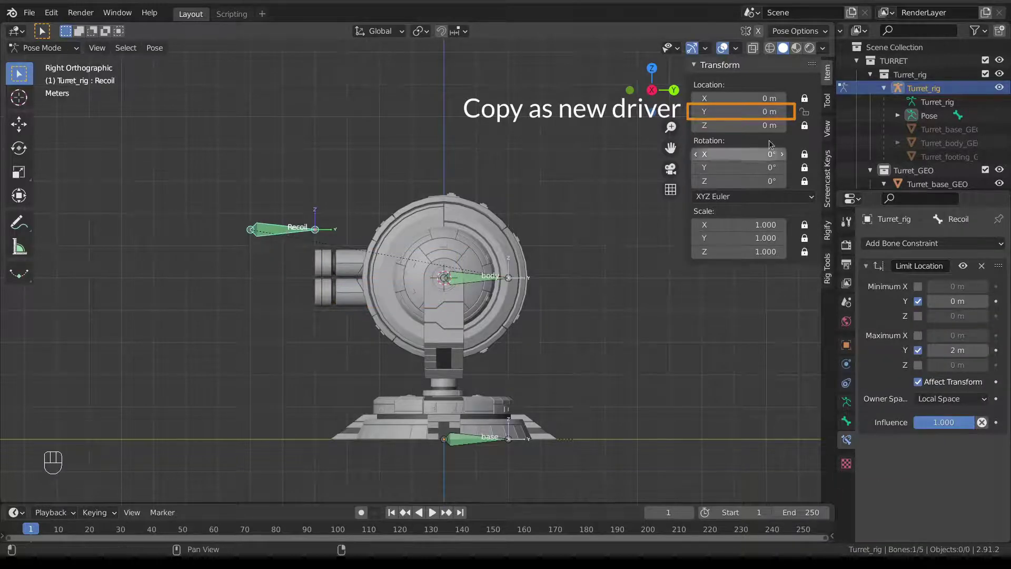
pyautogui.rightClick(735, 111)
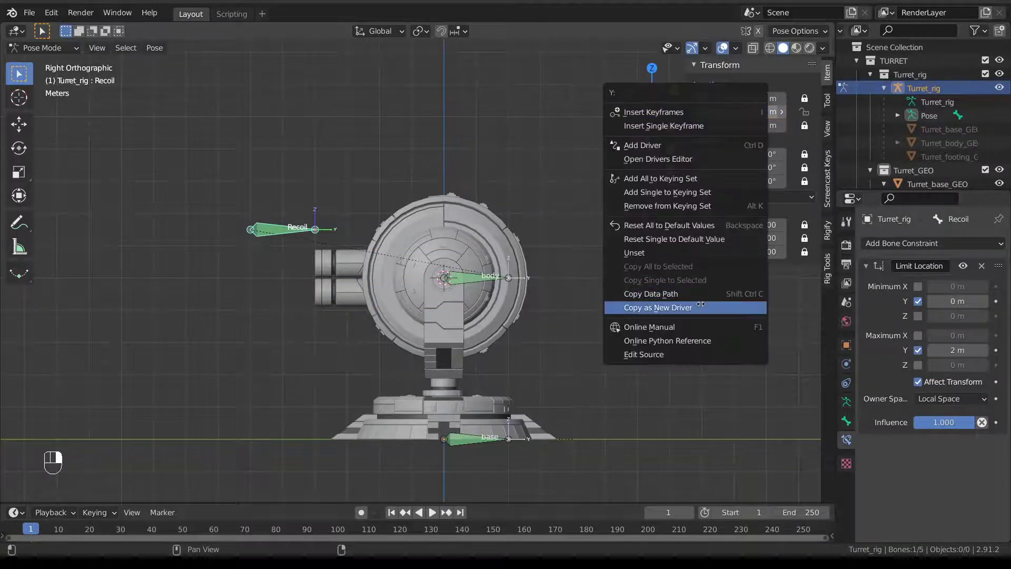
pyautogui.click(700, 307)
# Paste the copied driver onto the value of the turret barrel mesh's Recoil shape key.
pyautogui.hotkey('ctrl', 'Tab')
pyautogui.click(336, 303)
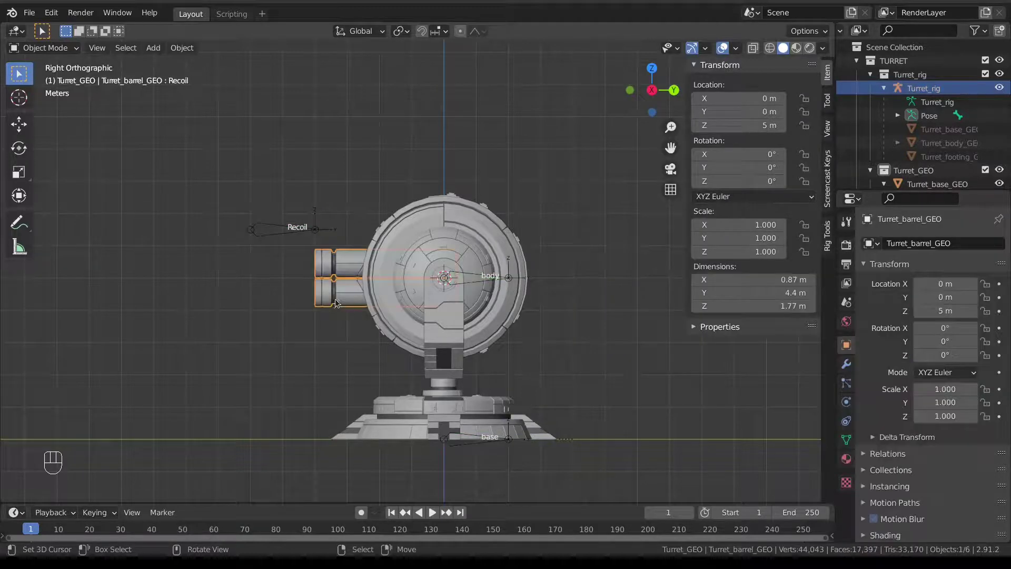
pyautogui.click(846, 440)
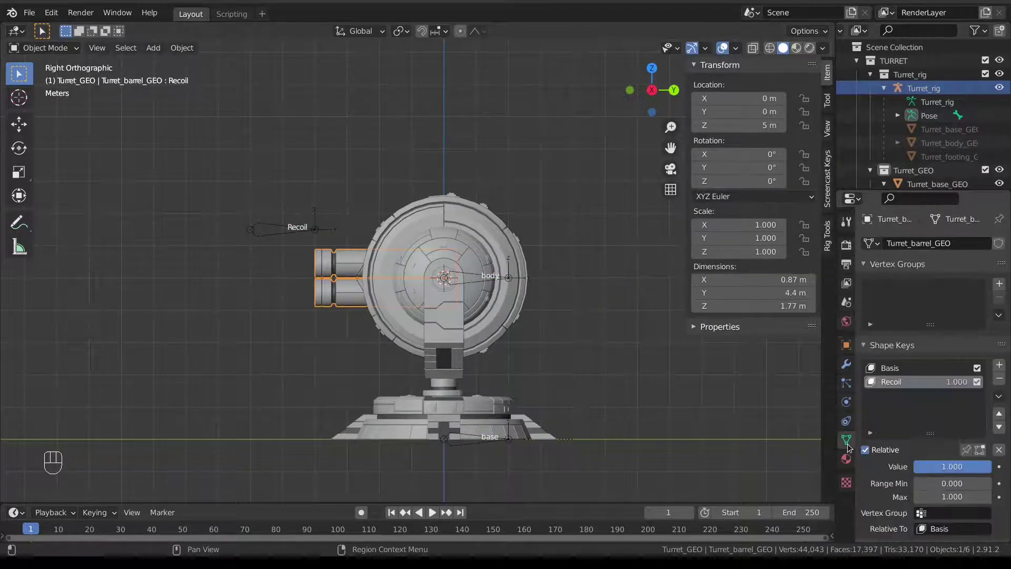
pyautogui.rightClick(954, 384)
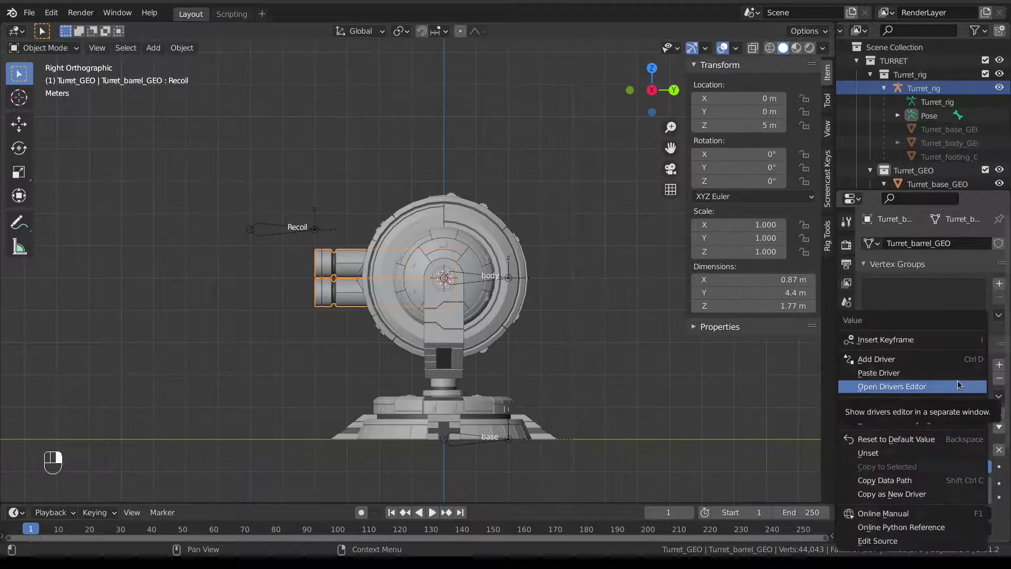
pyautogui.click(959, 374)
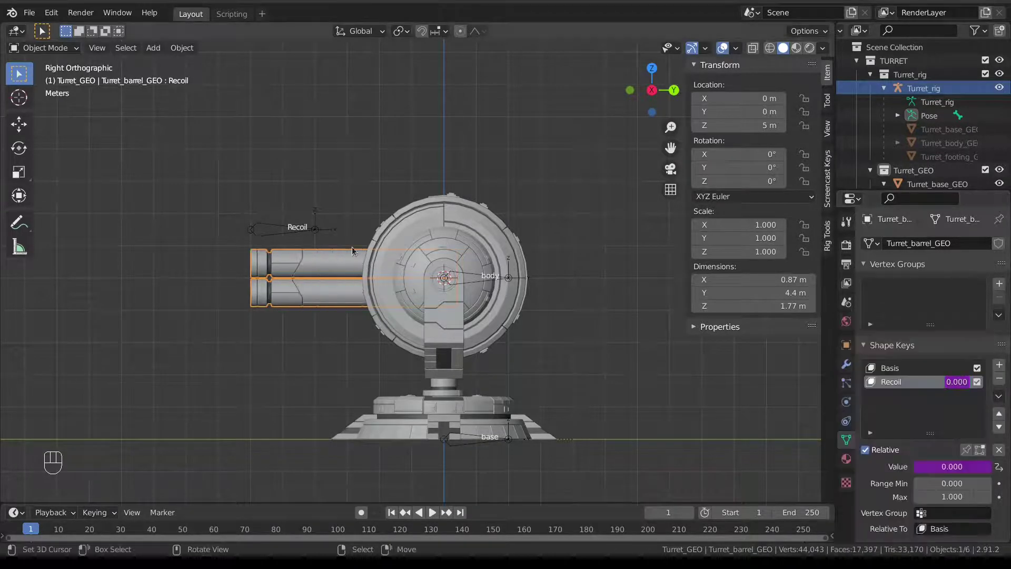
# Try moving the Recoil bone to test the pasted driver, cancel the move and return to the barrel mesh selection.
pyautogui.rightClick(285, 234)
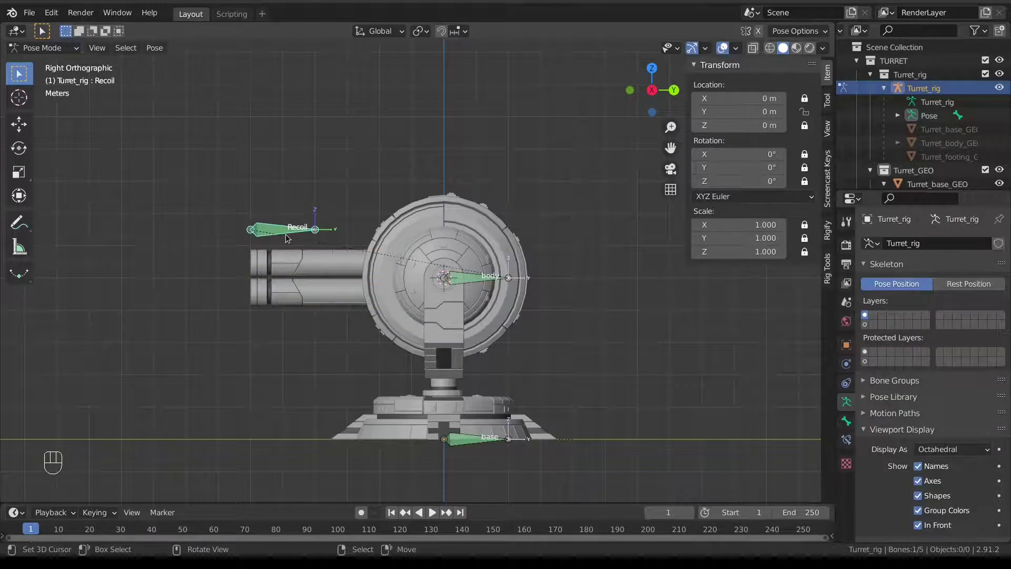
pyautogui.moveTo(768, 112)
pyautogui.mouseDown()
pyautogui.moveTo(821, 112)
pyautogui.moveTo(747, 111)
pyautogui.moveTo(806, 112)
pyautogui.moveTo(768, 112)
pyautogui.mouseUp()
pyautogui.rightClick(767, 112)
pyautogui.press('g')
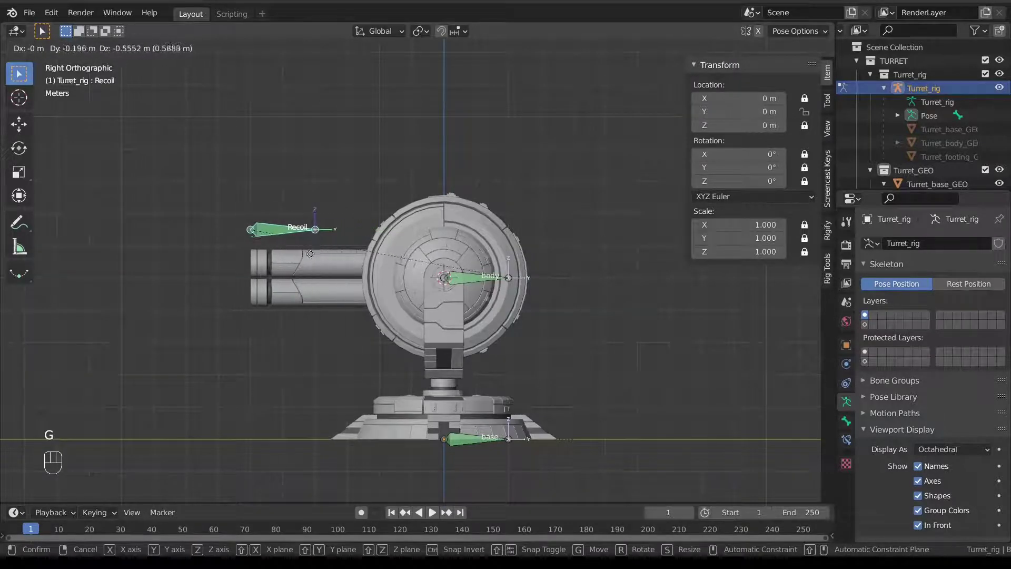
pyautogui.rightClick(367, 261)
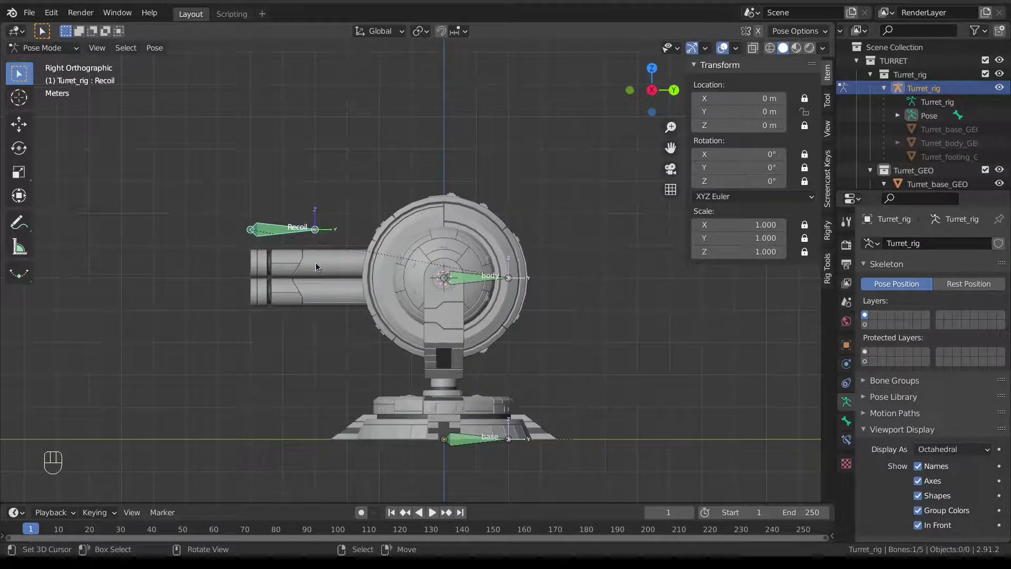
pyautogui.rightClick(316, 263)
pyautogui.hotkey('ctrl', 'z')
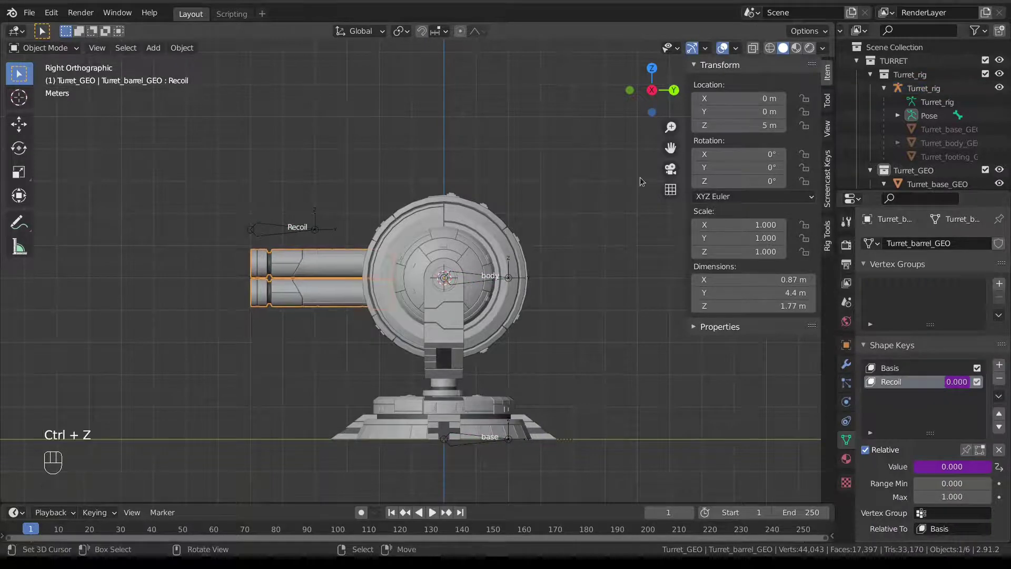
# Split the 3D viewport vertically and switch the new area to the Drivers editor.
pyautogui.rightClick(503, 23)
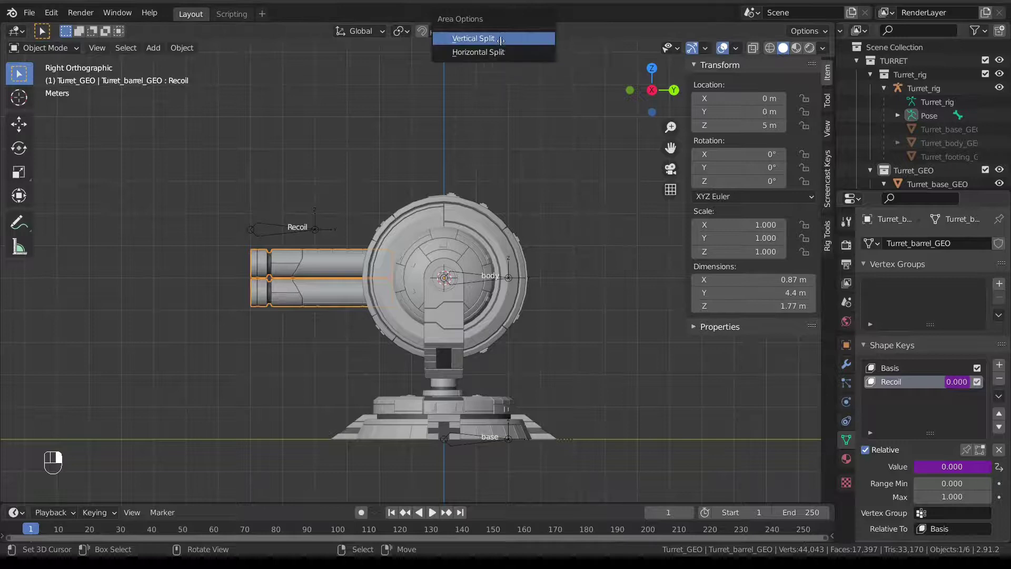
pyautogui.click(474, 38)
pyautogui.click(395, 211)
pyautogui.click(419, 30)
pyautogui.click(582, 108)
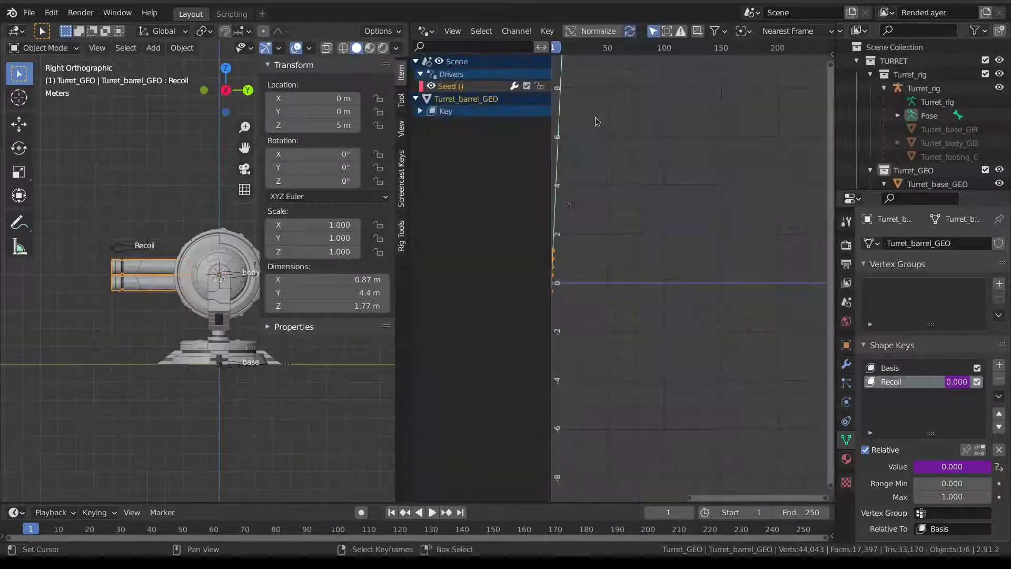
# Expand the barrel mesh's Key entry in the Drivers editor, select the Value (Recoil) driver and frame its curve.
pyautogui.press('Home')
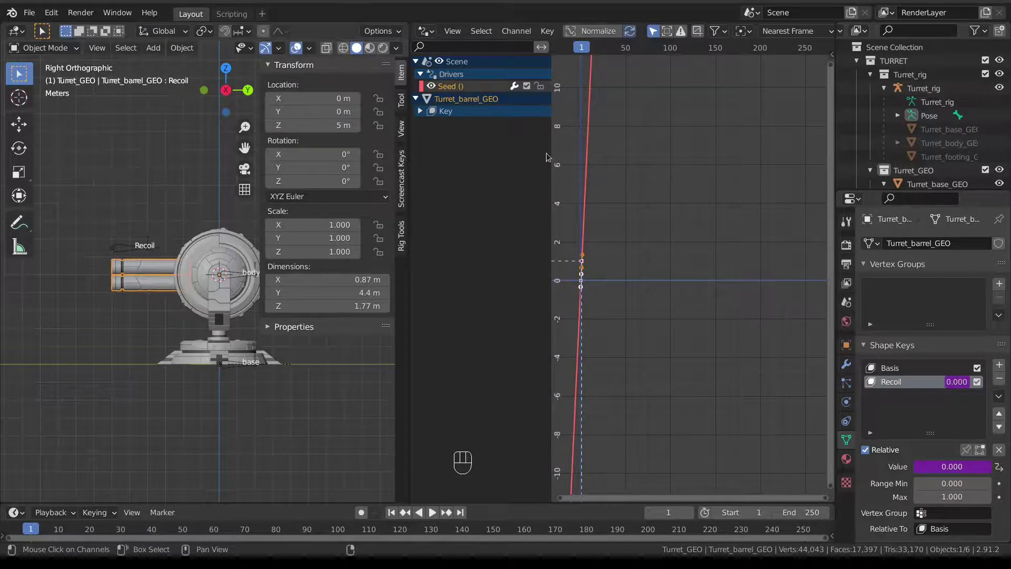
pyautogui.keyDown('ctrl'); pyautogui.moveTo(677, 160); pyautogui.dragTo(683, 245, button='middle'); pyautogui.keyUp('ctrl')
pyautogui.click(458, 112)
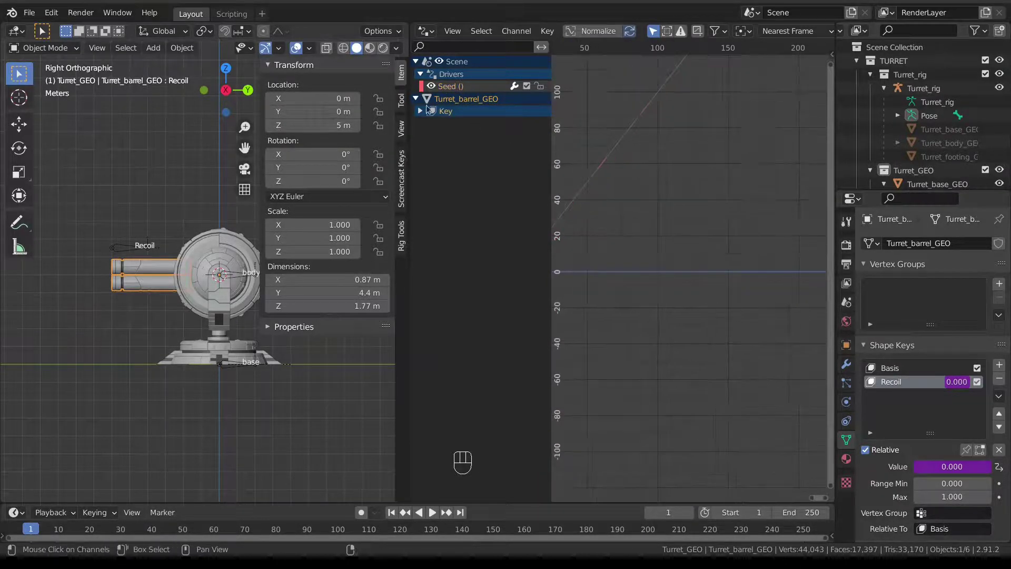
pyautogui.click(421, 110)
pyautogui.click(459, 123)
pyautogui.press('Home')
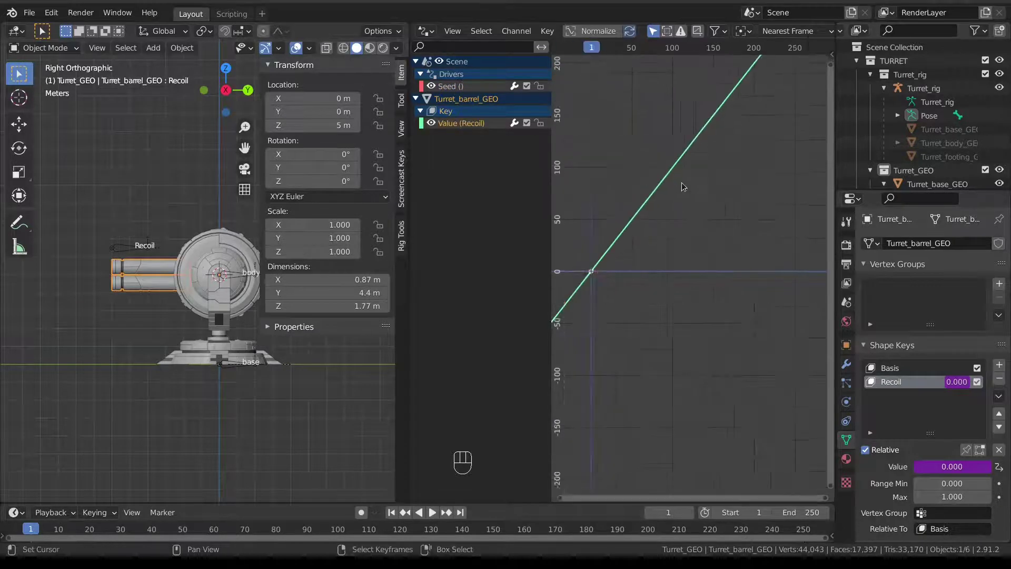
# Add a Generator modifier to the Value (Recoil) driver curve.
pyautogui.press('n')
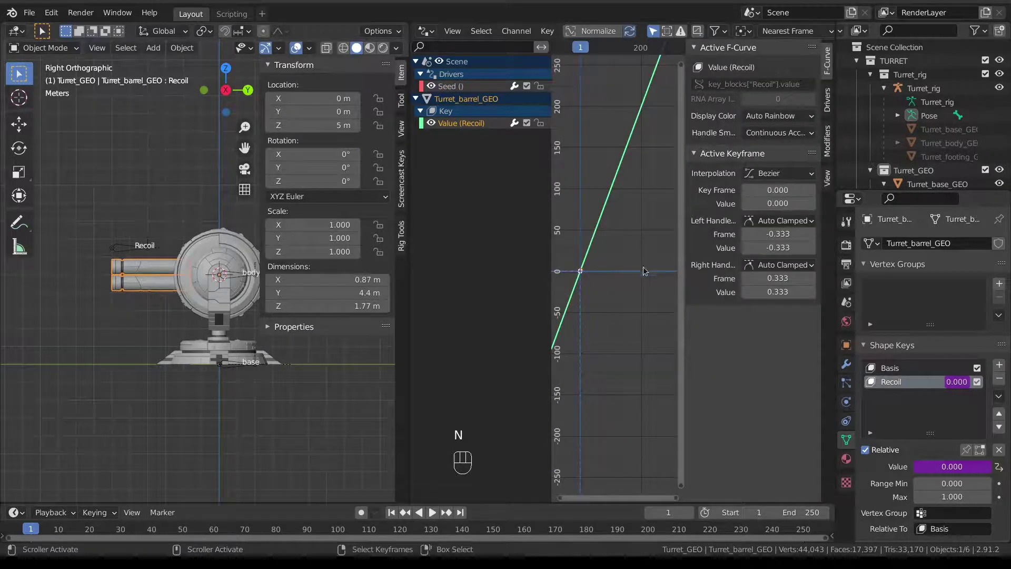
pyautogui.scroll(4, 642, 272)
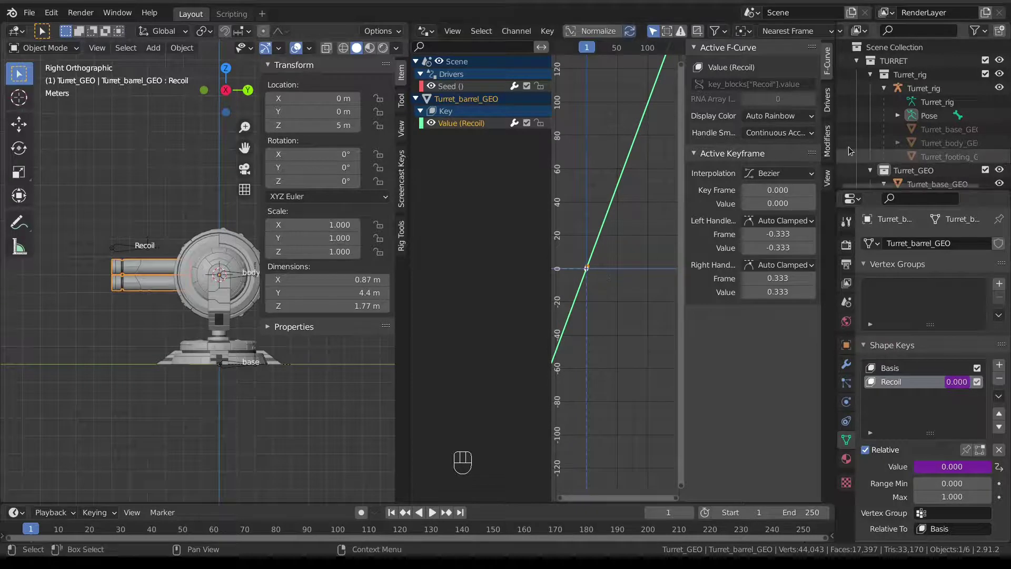
pyautogui.click(827, 141)
pyautogui.click(737, 68)
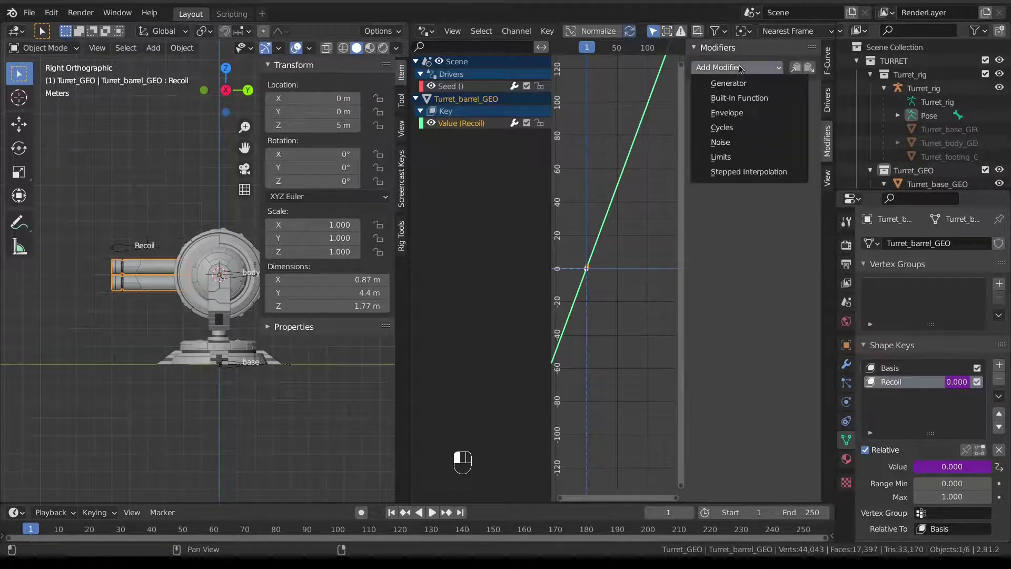
pyautogui.click(729, 84)
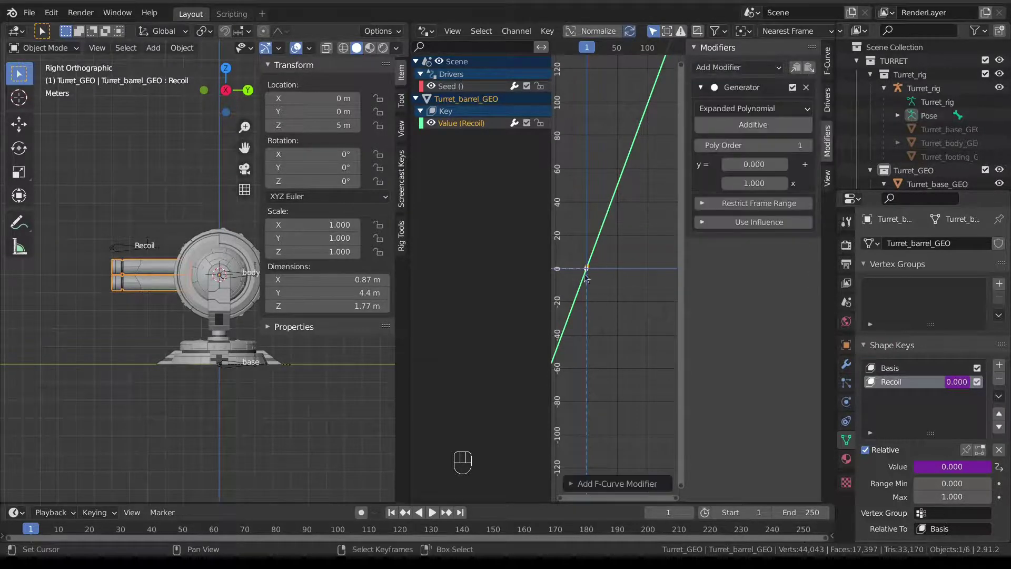
pyautogui.scroll(9, 586, 277)
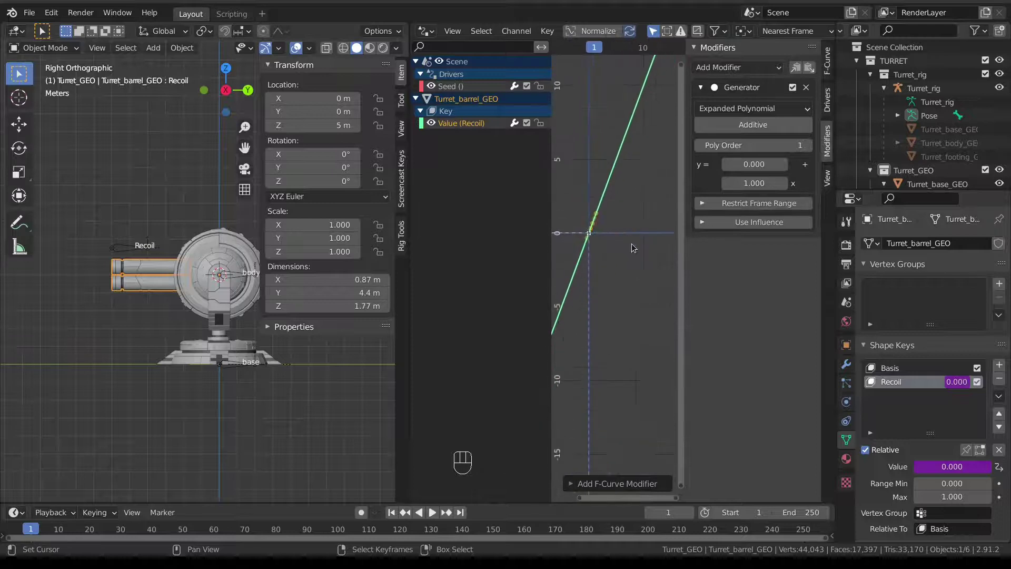
# Set the Generator modifier's x coefficient to 0.5 on the Value (Recoil) driver curve.
pyautogui.scroll(4, 631, 245)
pyautogui.keyDown('shift'); pyautogui.moveTo(605, 246); pyautogui.dragTo(615, 290, button='middle'); pyautogui.keyUp('shift')
pyautogui.scroll(4, 613, 279)
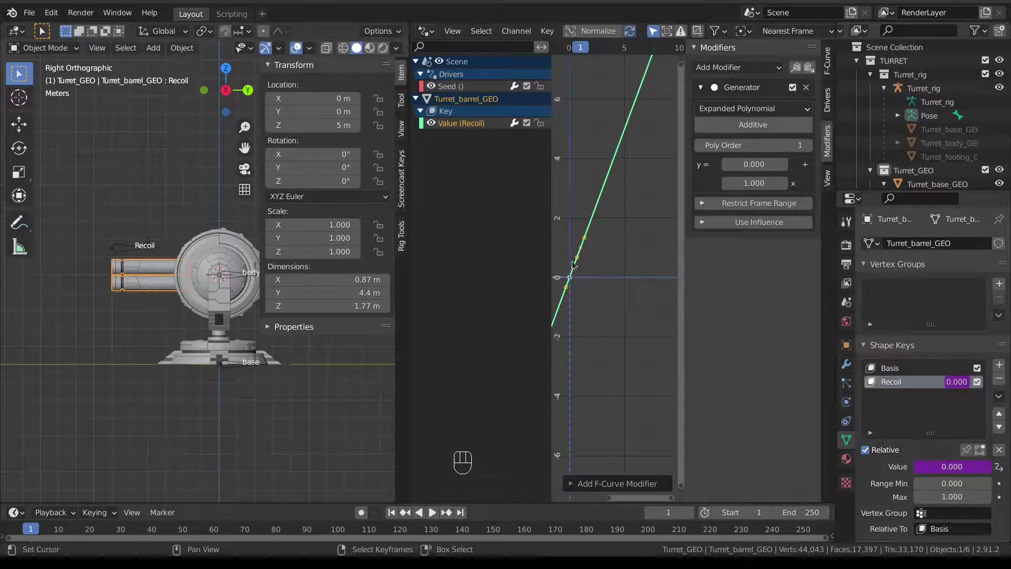
pyautogui.click(749, 183)
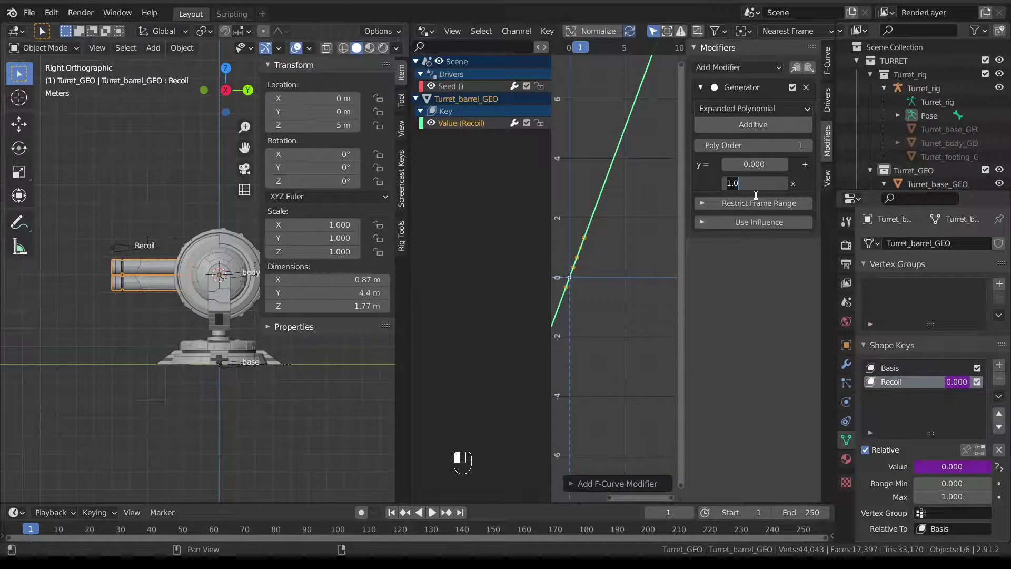
pyautogui.write('0.5')
pyautogui.press('Return')
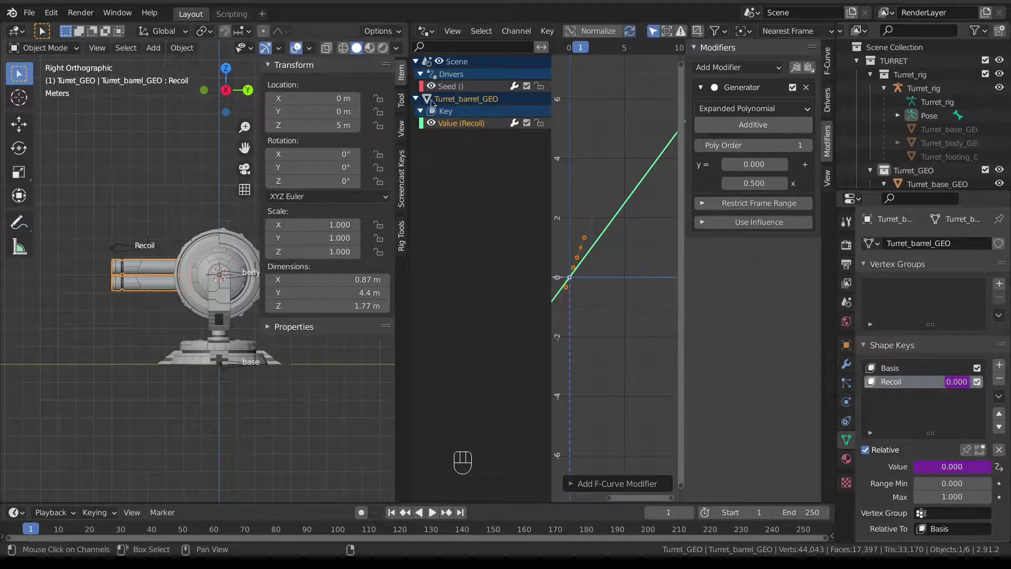
pyautogui.click(473, 88)
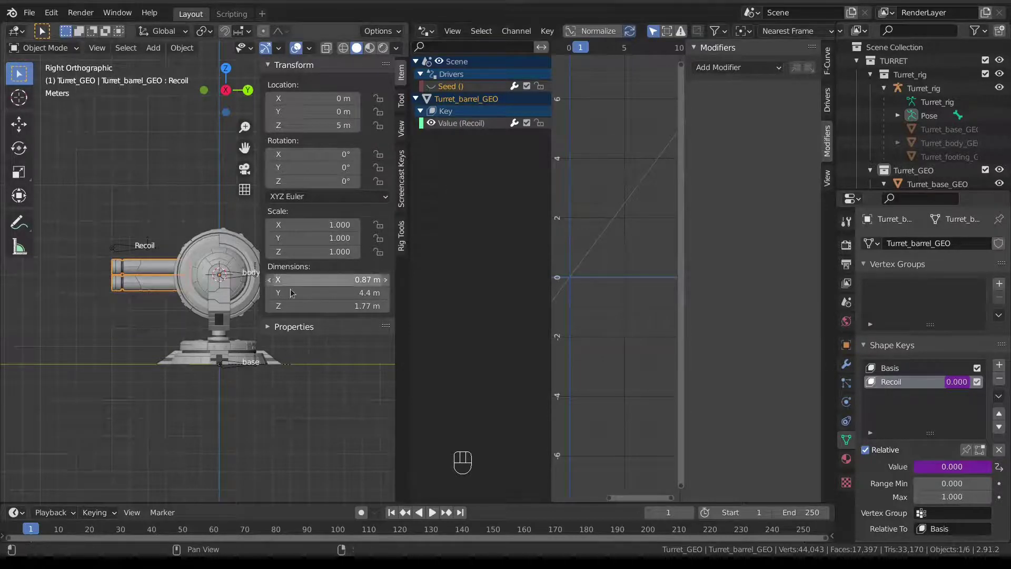
# Test the scaled driver by moving the Recoil bone along Y, cancel the moves and reselect the barrel mesh.
pyautogui.click(122, 246)
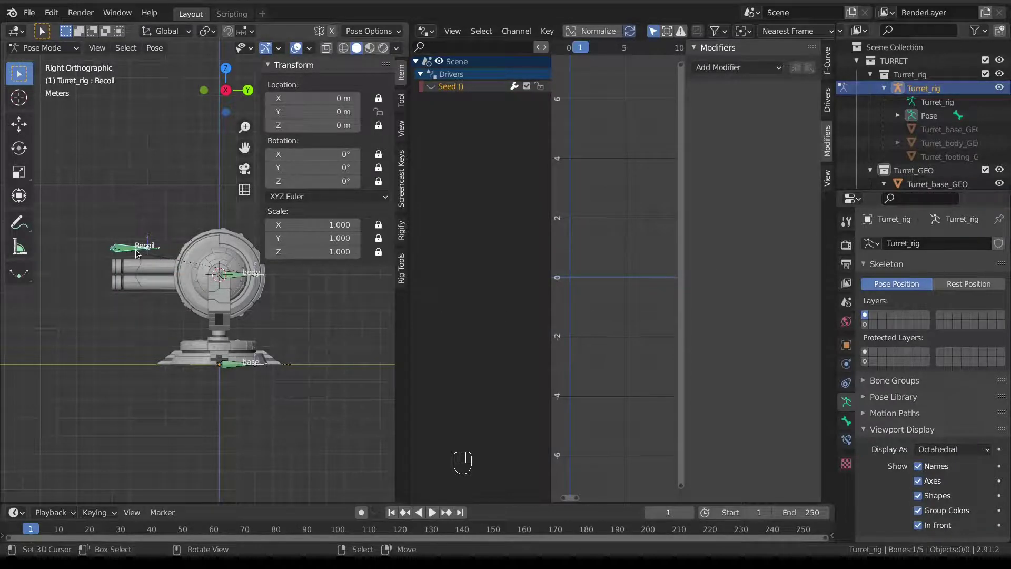
pyautogui.press('g')
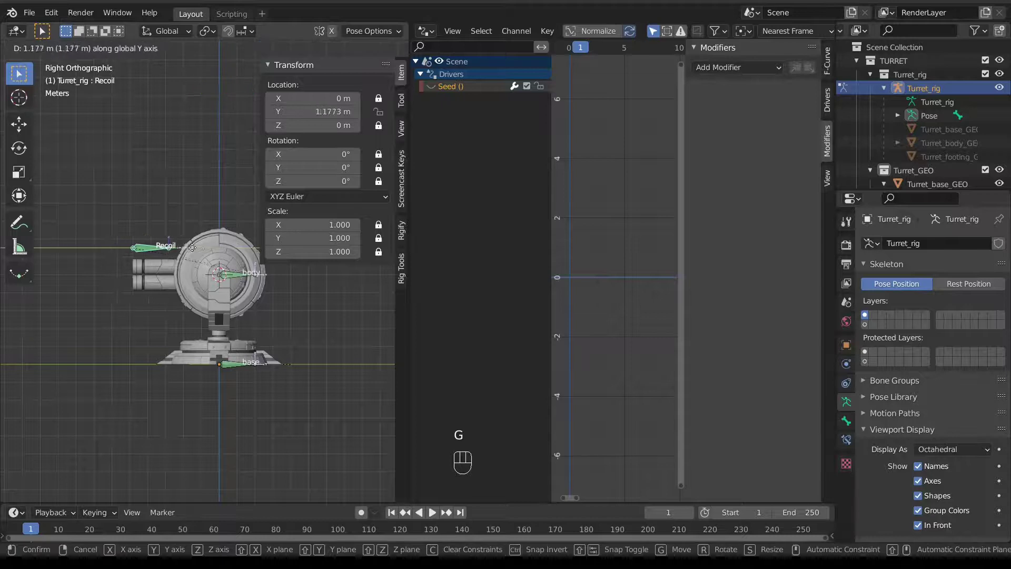
pyautogui.rightClick(128, 245)
pyautogui.press('g')
pyautogui.rightClick(166, 268)
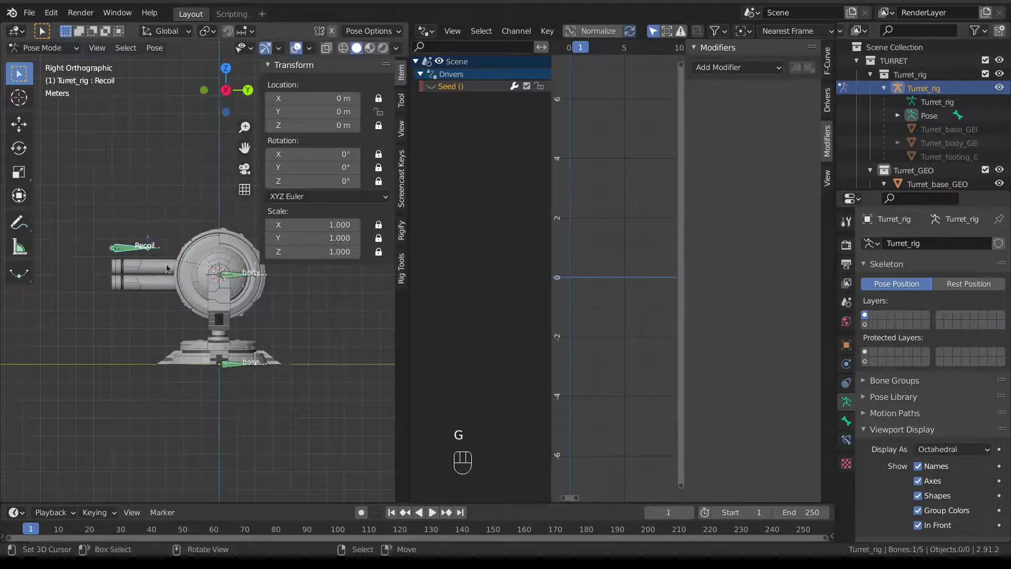
pyautogui.moveTo(167, 265); pyautogui.dragTo(169, 278, button='middle')
pyautogui.rightClick(169, 278)
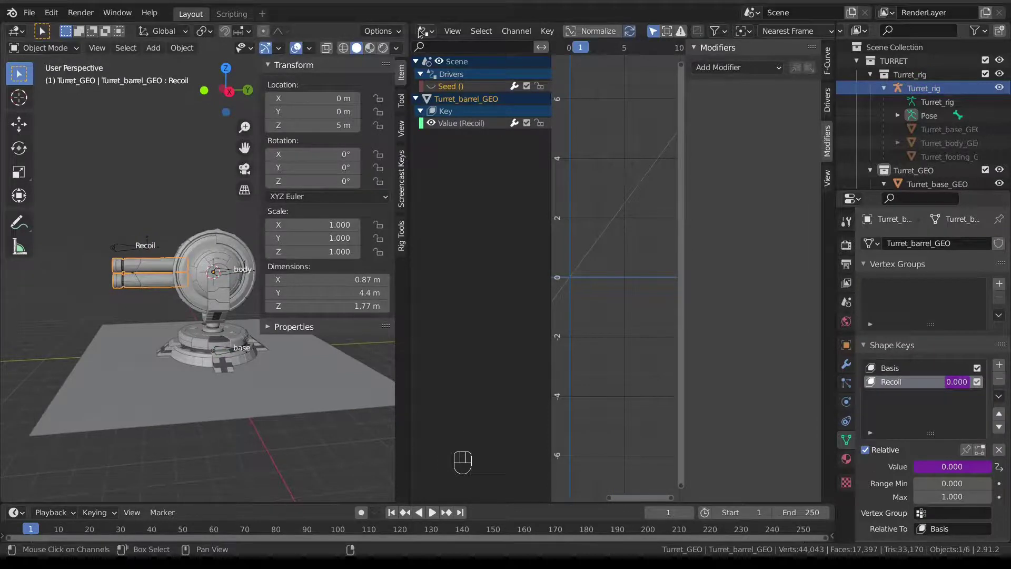
# Close the Drivers editor by merging its area into the 3D viewport.
pyautogui.moveTo(409, 25); pyautogui.dragTo(514, 38)
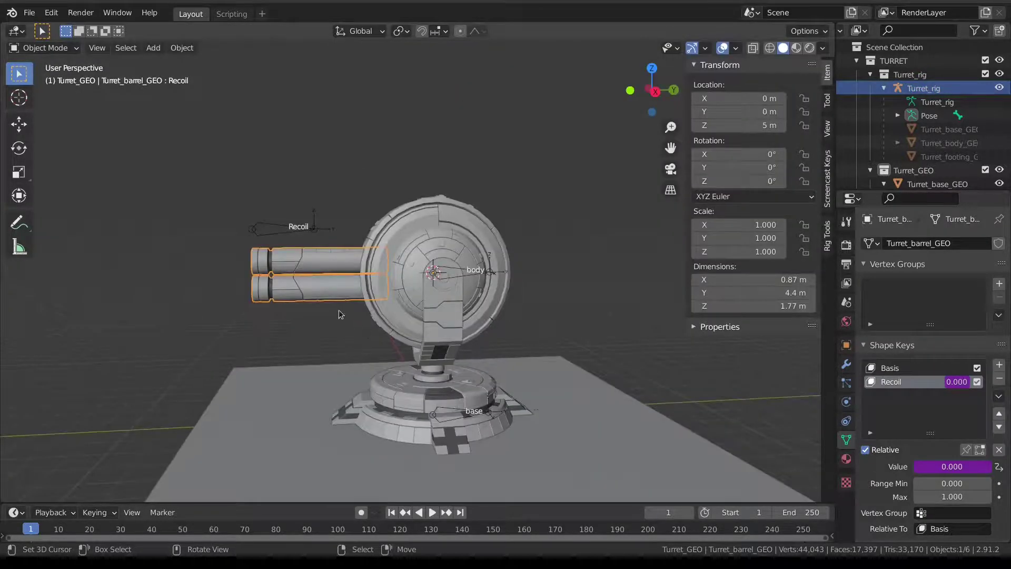
pyautogui.scroll(-3, 339, 315)
pyautogui.keyDown('shift'); pyautogui.moveTo(286, 315); pyautogui.dragTo(327, 241, button='middle'); pyautogui.keyUp('shift')
pyautogui.moveTo(343, 228); pyautogui.dragTo(365, 234, button='middle')
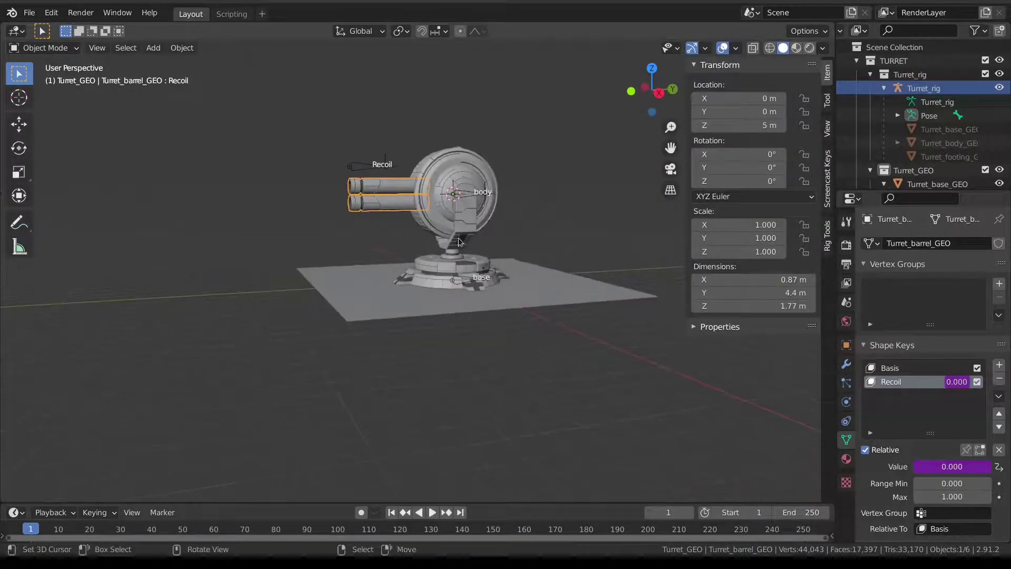
# Select the base and body bones in Pose Mode and move them to bone layer 15.
pyautogui.moveTo(459, 243); pyautogui.dragTo(459, 261, button='middle')
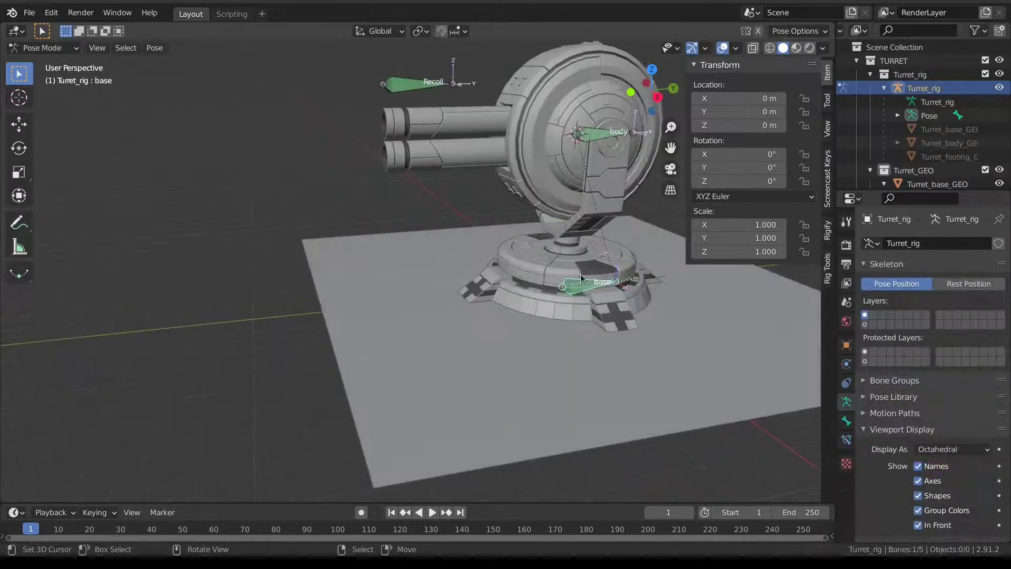
pyautogui.scroll(-6, 580, 277)
pyautogui.scroll(3, 527, 295)
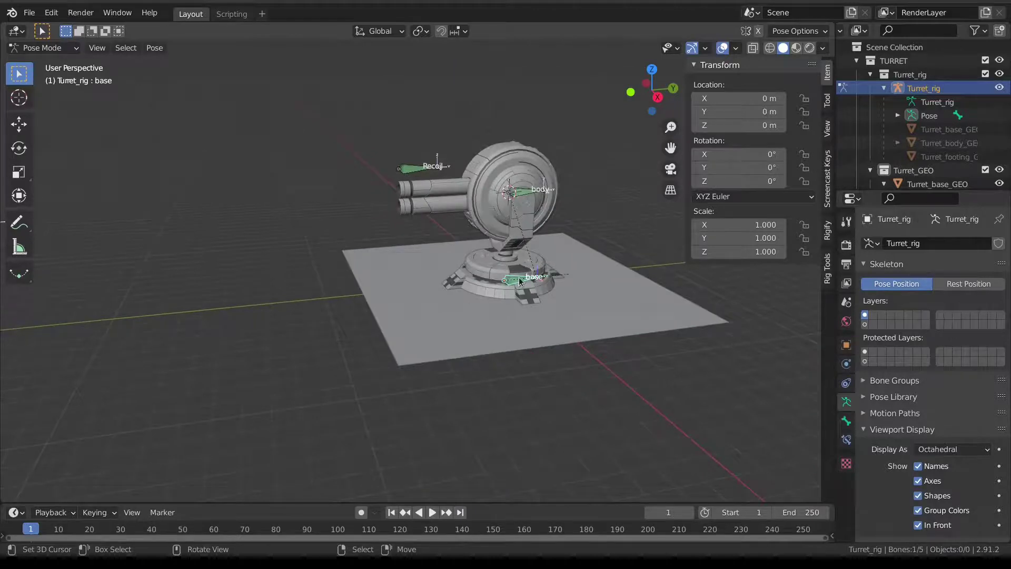
pyautogui.keyDown('shift'); pyautogui.click(523, 197); pyautogui.keyUp('shift')
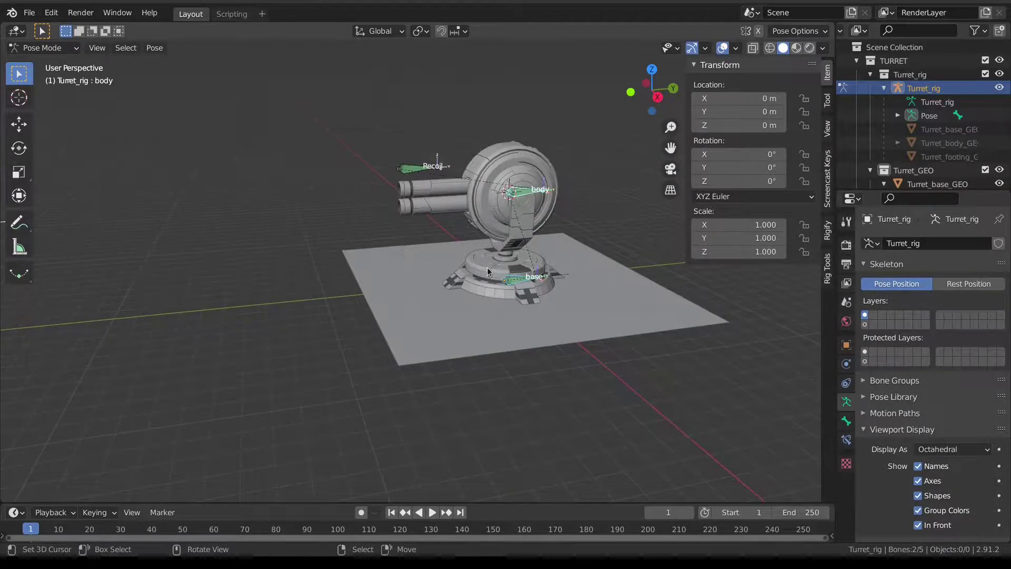
pyautogui.press('m')
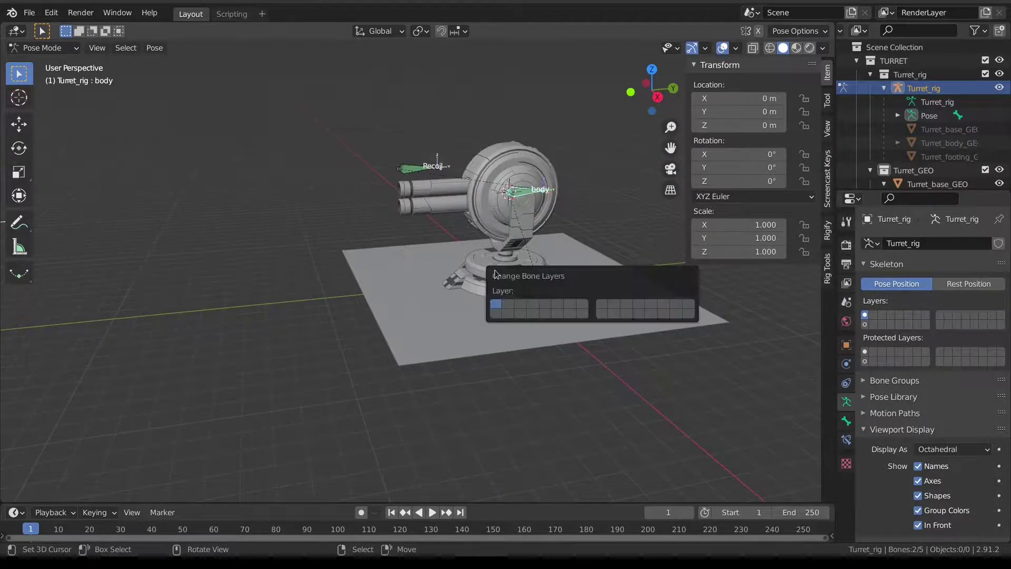
pyautogui.click(678, 305)
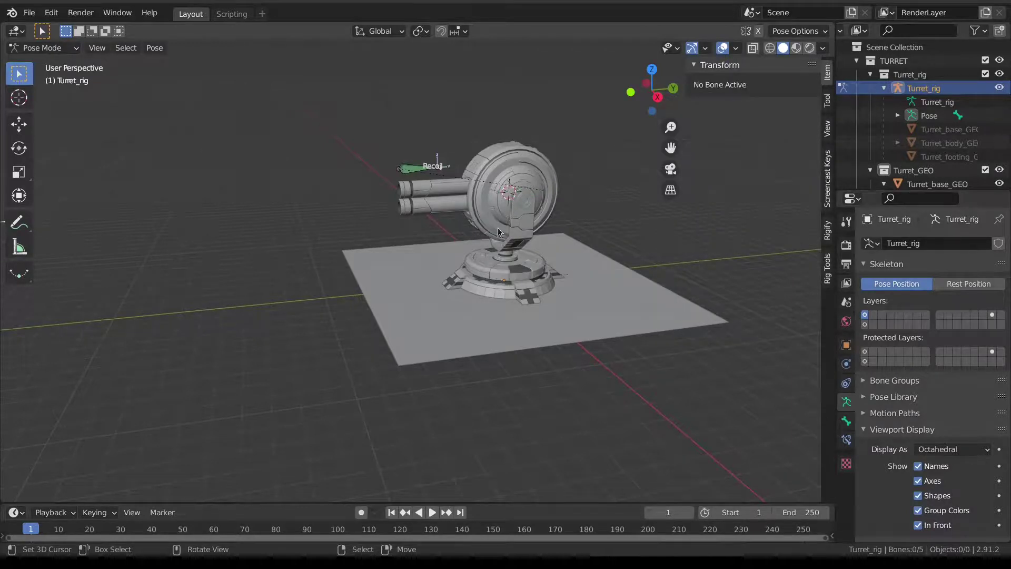
# Show armature layer 17 together with layer 1 and select the Aim bone.
pyautogui.scroll(-2, 498, 228)
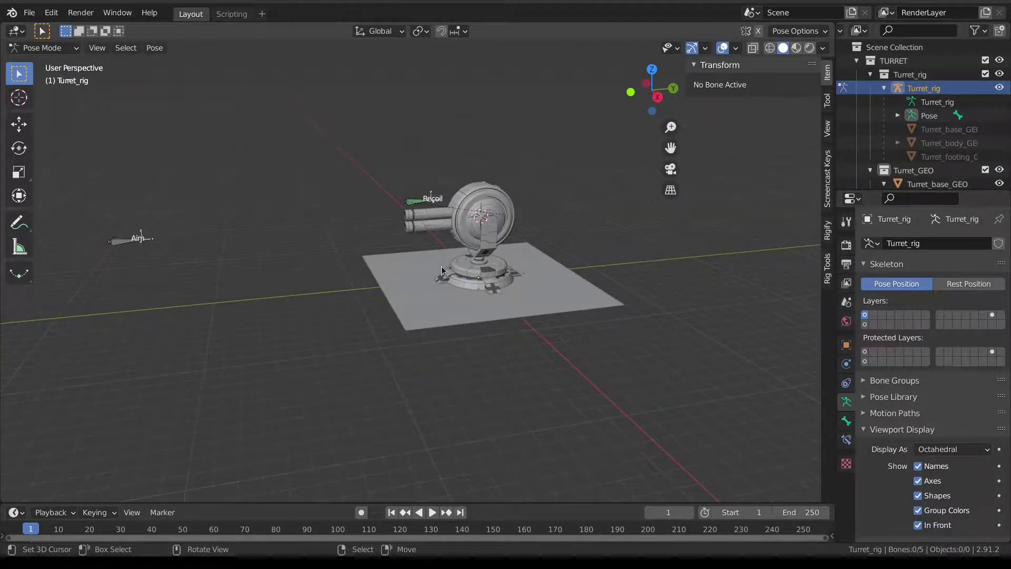
pyautogui.click(864, 324)
pyautogui.keyDown('shift'); pyautogui.click(864, 314); pyautogui.keyUp('shift')
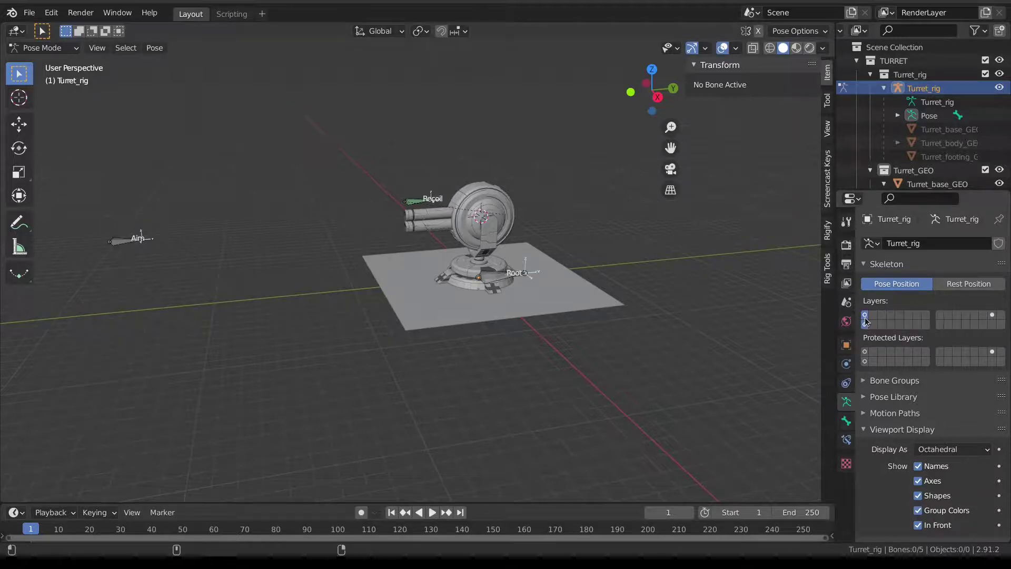
pyautogui.click(122, 242)
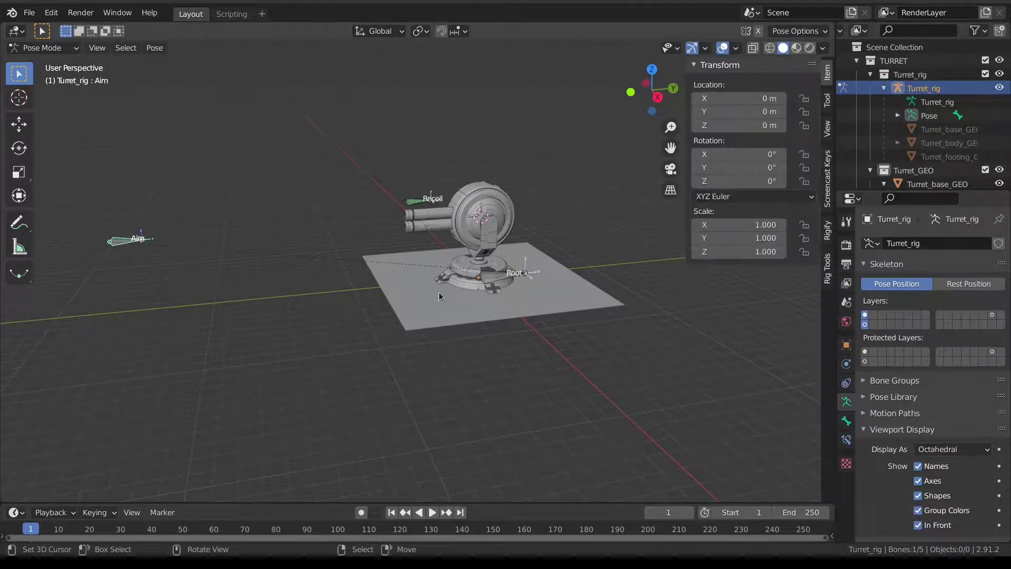
# Create a Root-shaped bone widget for the Root bone with a global size of 3.94.
pyautogui.click(501, 276)
pyautogui.press('Tab')
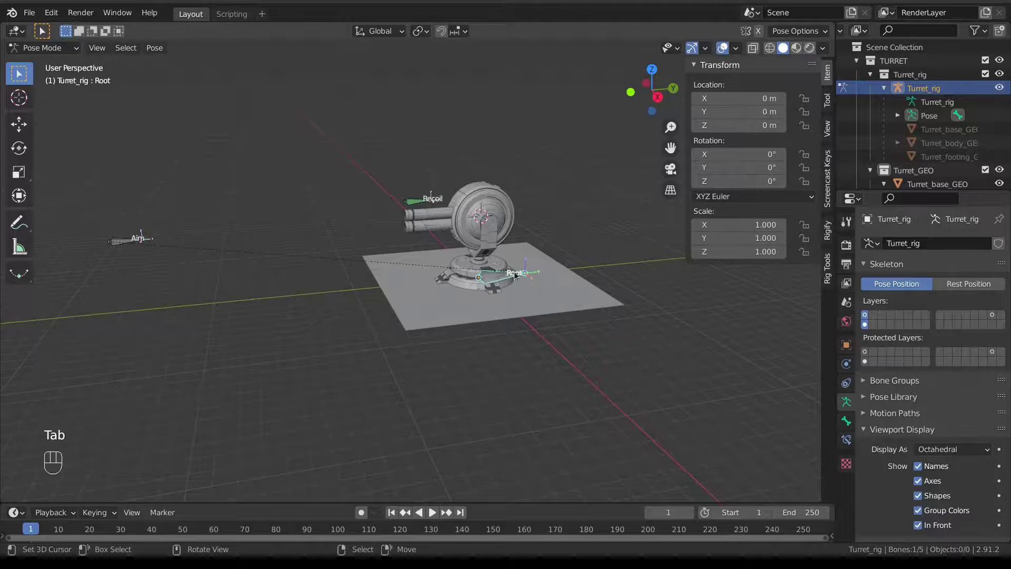
pyautogui.click(828, 269)
pyautogui.click(748, 86)
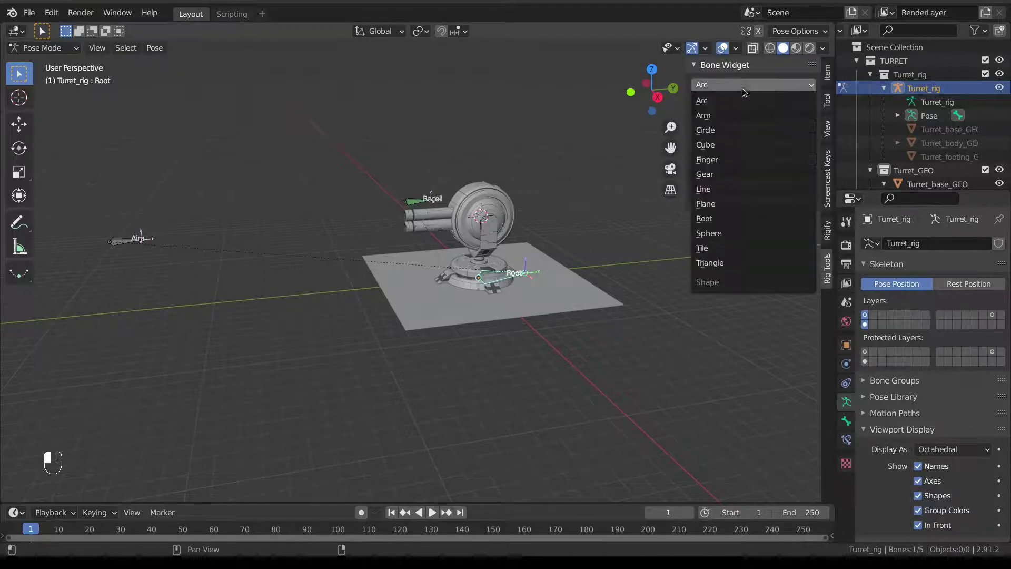
pyautogui.click(738, 219)
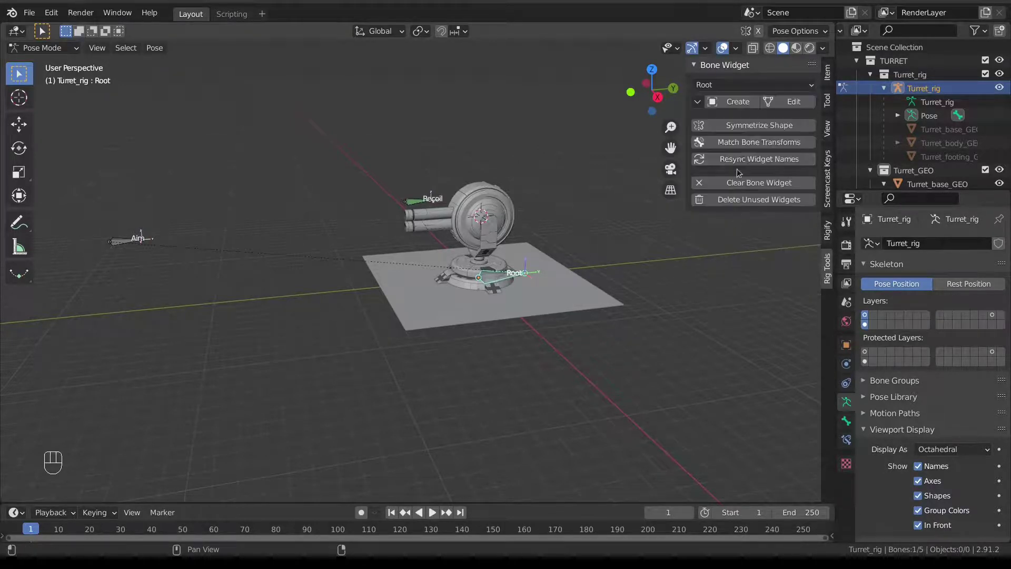
pyautogui.click(737, 102)
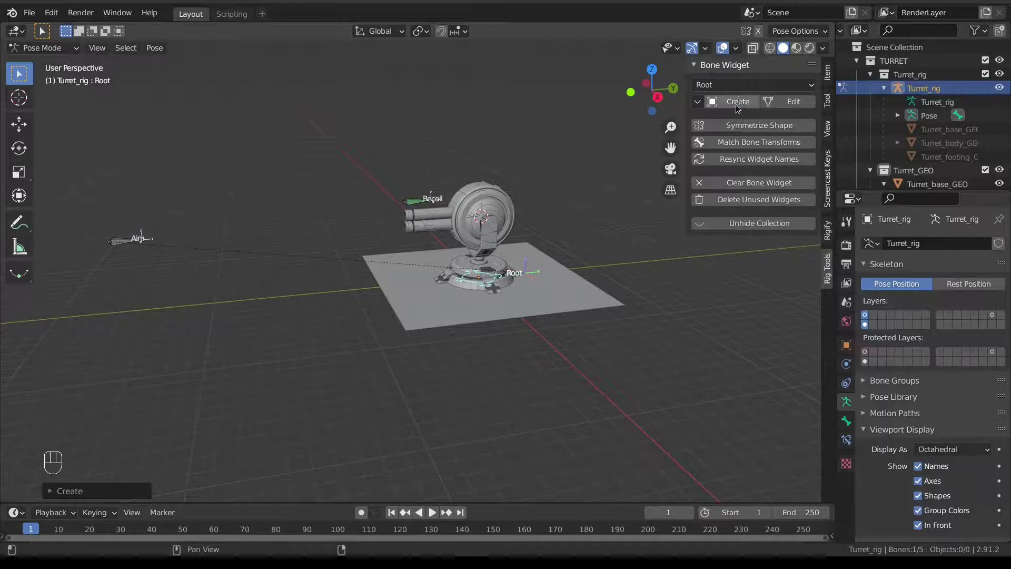
pyautogui.click(73, 491)
pyautogui.moveTo(150, 429); pyautogui.dragTo(220, 420)
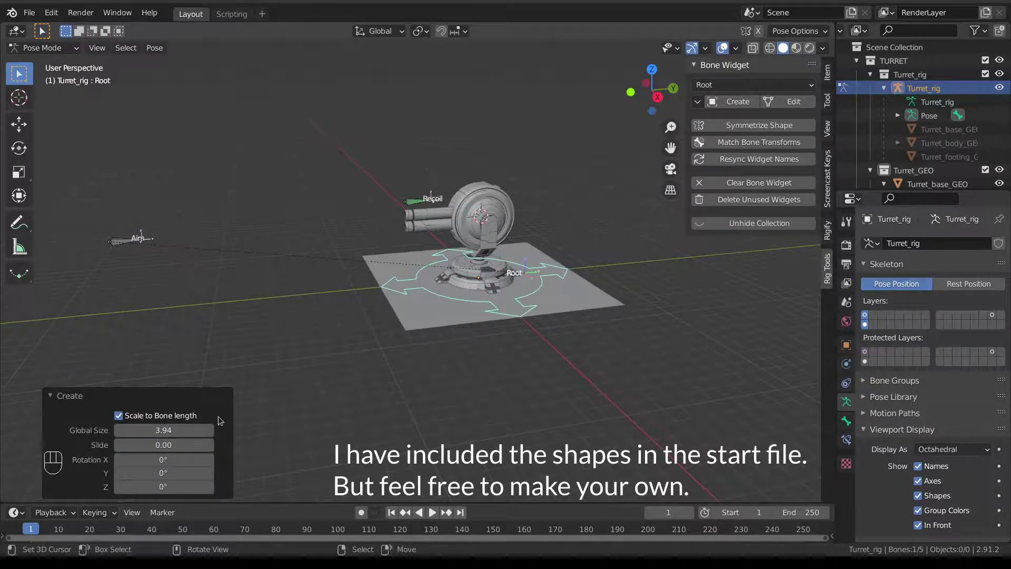
# Create a Plane bone widget for the Recoil bone and rotate it 90° about Y.
pyautogui.click(423, 203)
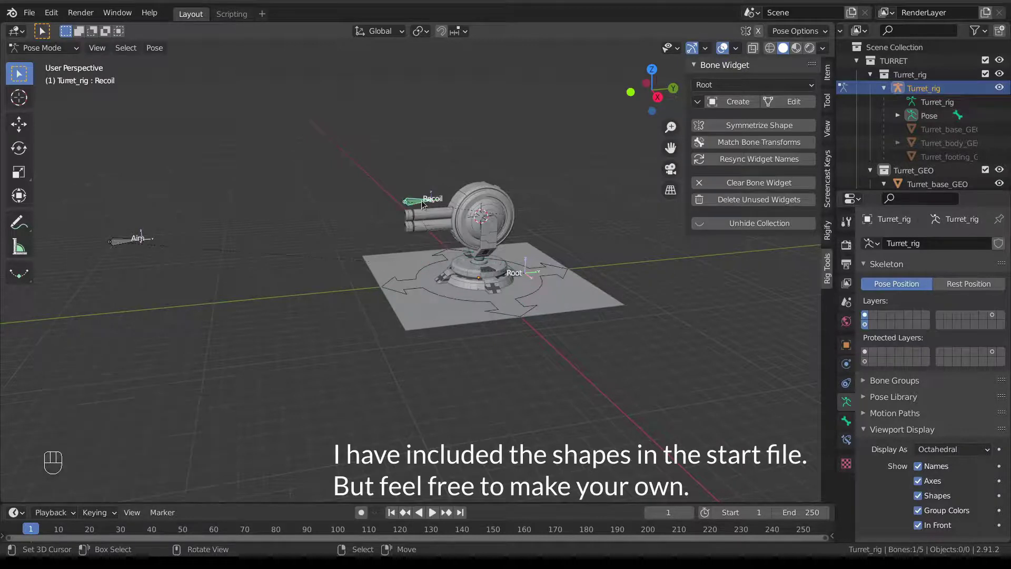
pyautogui.click(746, 85)
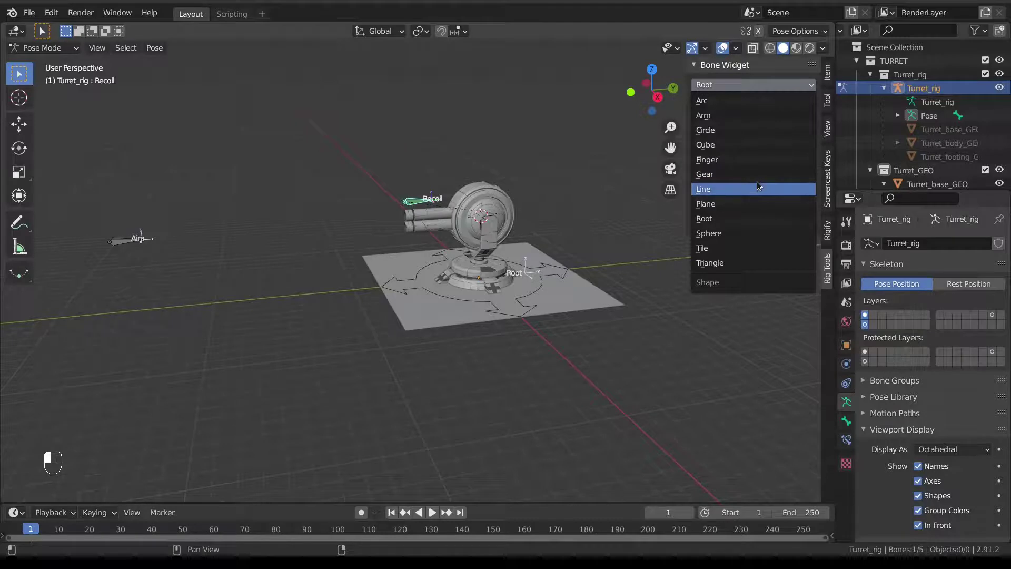
pyautogui.click(760, 203)
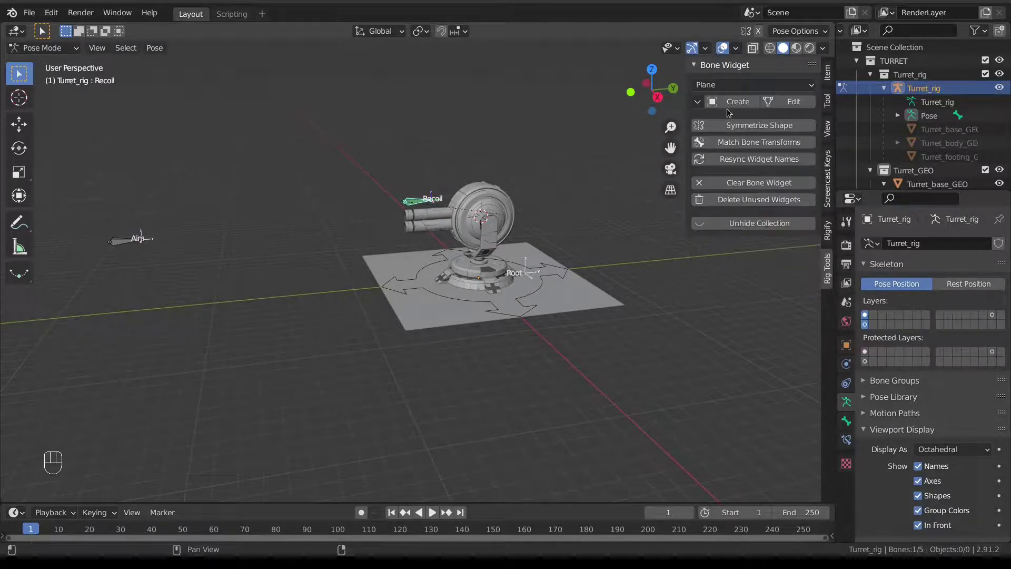
pyautogui.click(732, 102)
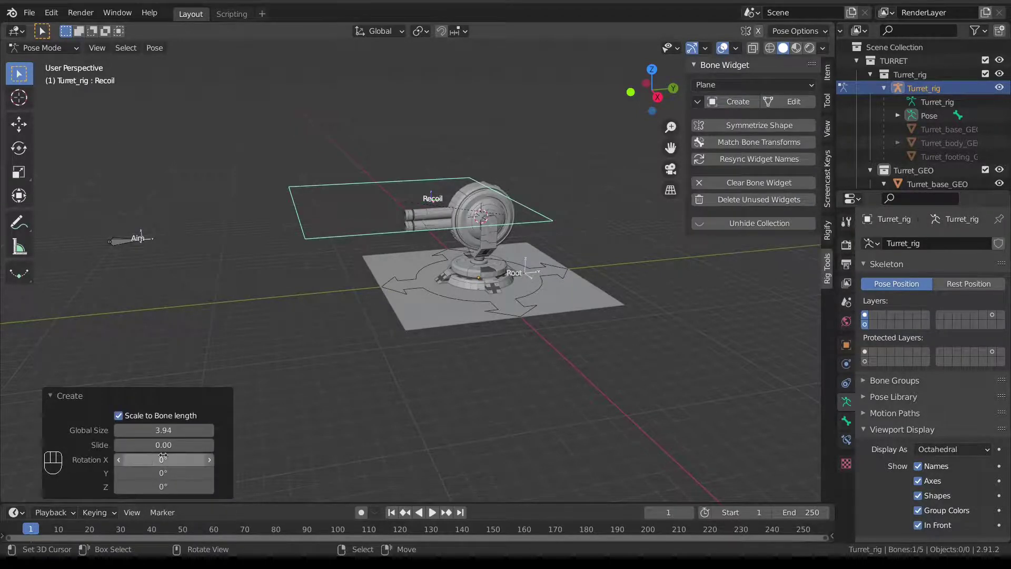
pyautogui.moveTo(142, 468); pyautogui.dragTo(158, 470)
pyautogui.click(158, 471)
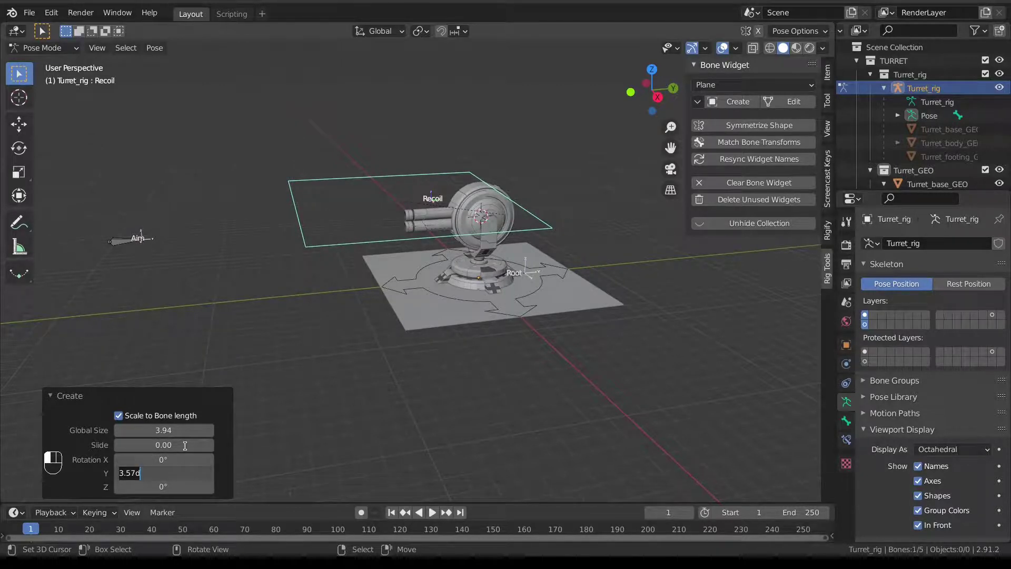
pyautogui.write('90')
pyautogui.press('Return')
# Reduce the Recoil bone widget's global size to 0.20.
pyautogui.moveTo(164, 430); pyautogui.dragTo(120, 431)
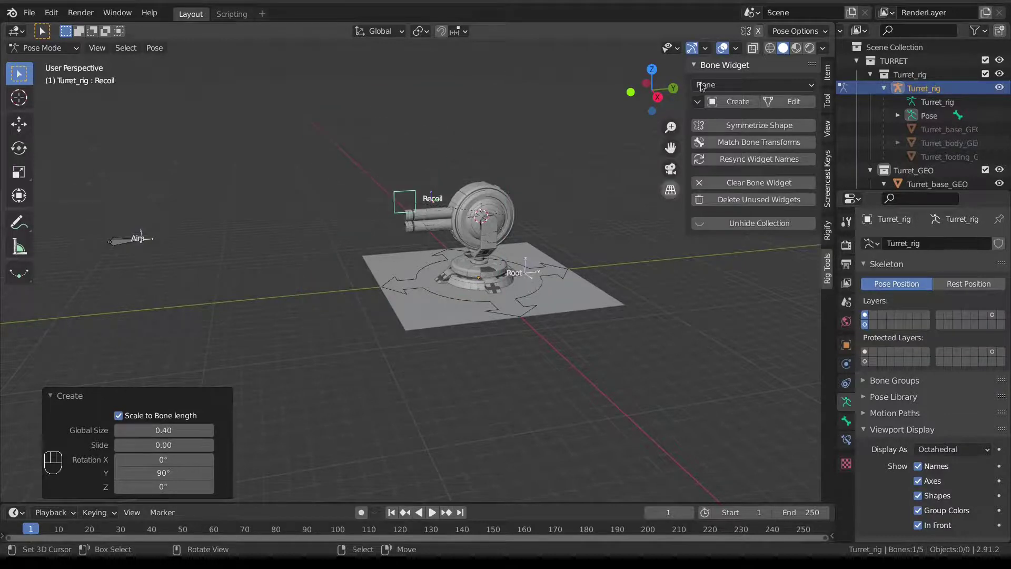
pyautogui.scroll(3, 426, 225)
pyautogui.click(180, 431)
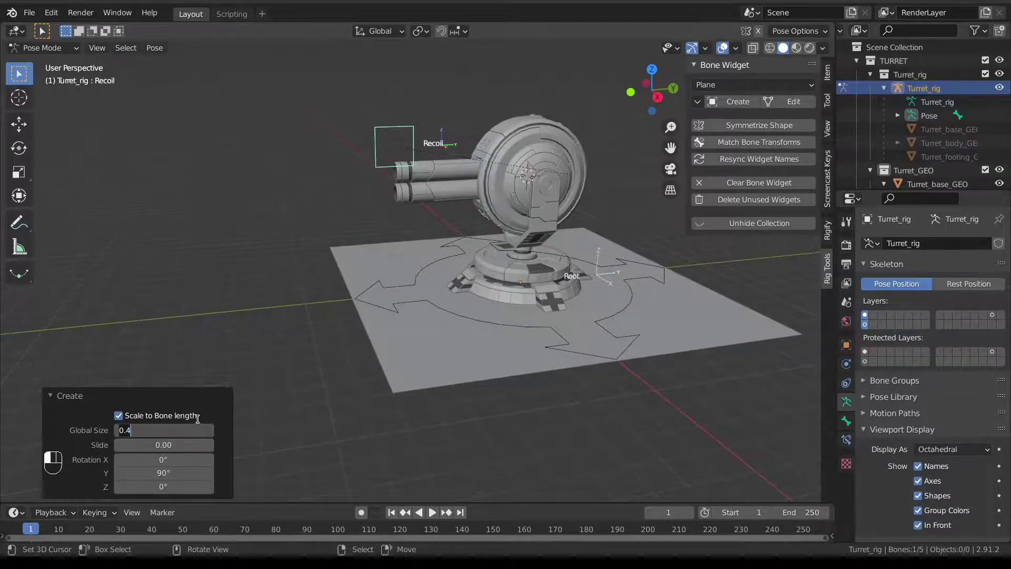
pyautogui.write('0.5')
pyautogui.press('Return')
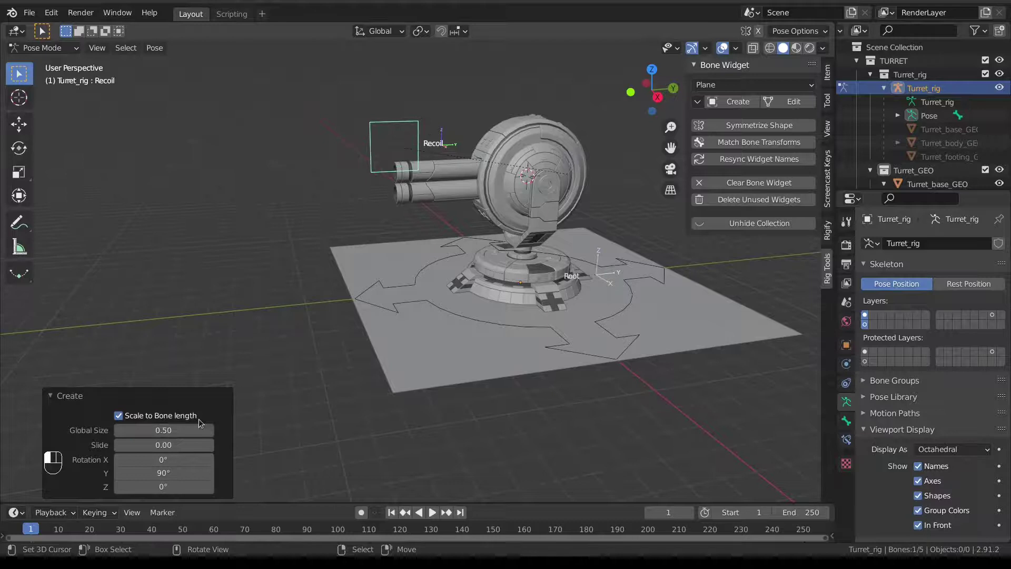
pyautogui.click(119, 430)
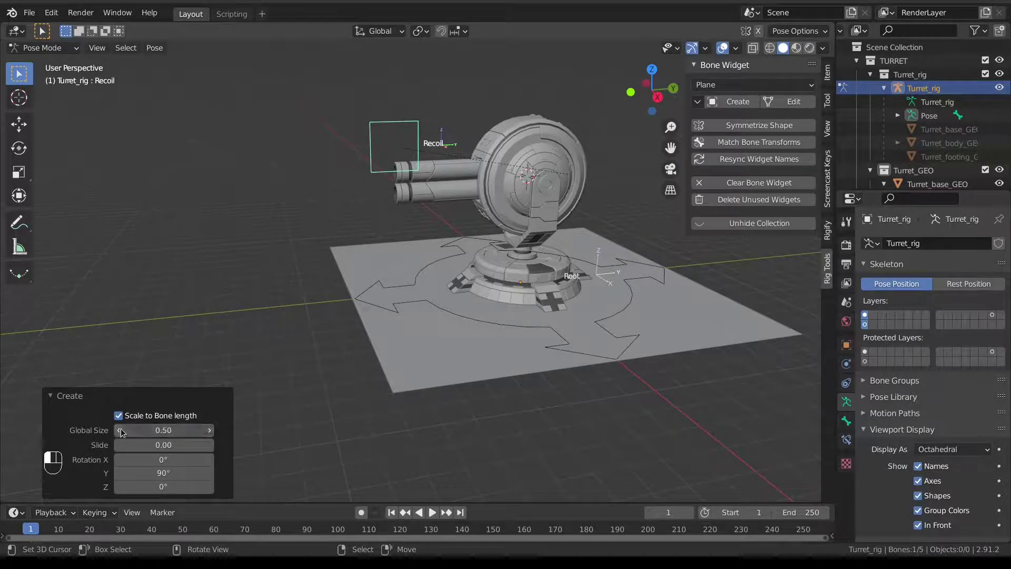
pyautogui.click(119, 431)
pyautogui.click(120, 430)
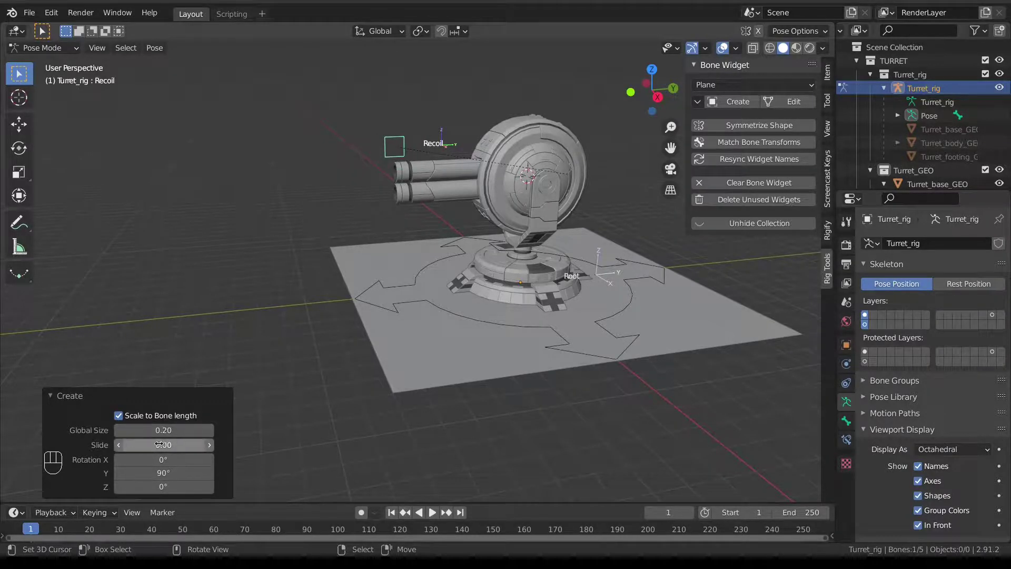
pyautogui.moveTo(141, 445)
pyautogui.mouseDown()
pyautogui.moveTo(157, 446)
pyautogui.moveTo(147, 450)
pyautogui.mouseUp()
pyautogui.click(146, 449)
pyautogui.press('BackSpace')
# Edit the Recoil widget's mesh in right orthographic view and scale it along Z to about 0.419.
pyautogui.click(787, 104)
pyautogui.press('KP_3')
pyautogui.scroll(4, 392, 285)
pyautogui.keyDown('shift'); pyautogui.moveTo(388, 255); pyautogui.dragTo(386, 242, button='middle'); pyautogui.keyUp('shift')
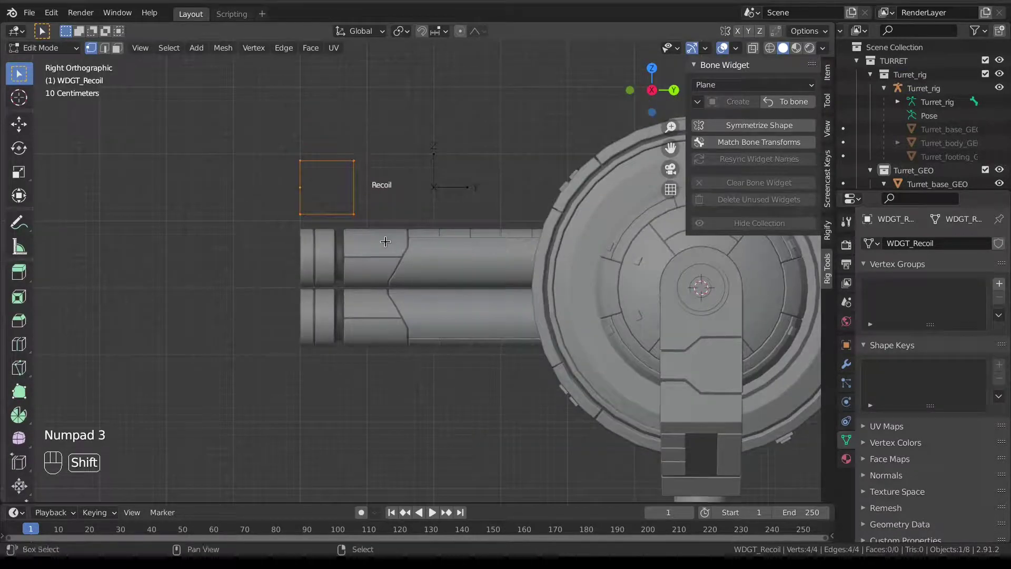
pyautogui.press('s')
pyautogui.press('z')
pyautogui.click(378, 209)
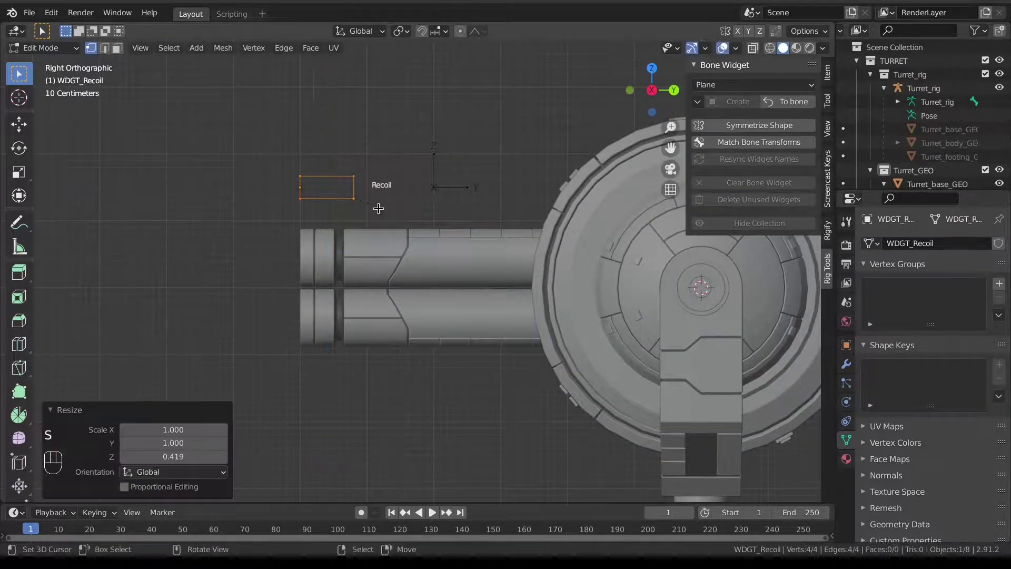
# Fill the Recoil widget's outline with a face and add one centred lengthwise loop cut.
pyautogui.press('f')
pyautogui.hotkey('ctrl', 'r')
pyautogui.click(299, 187)
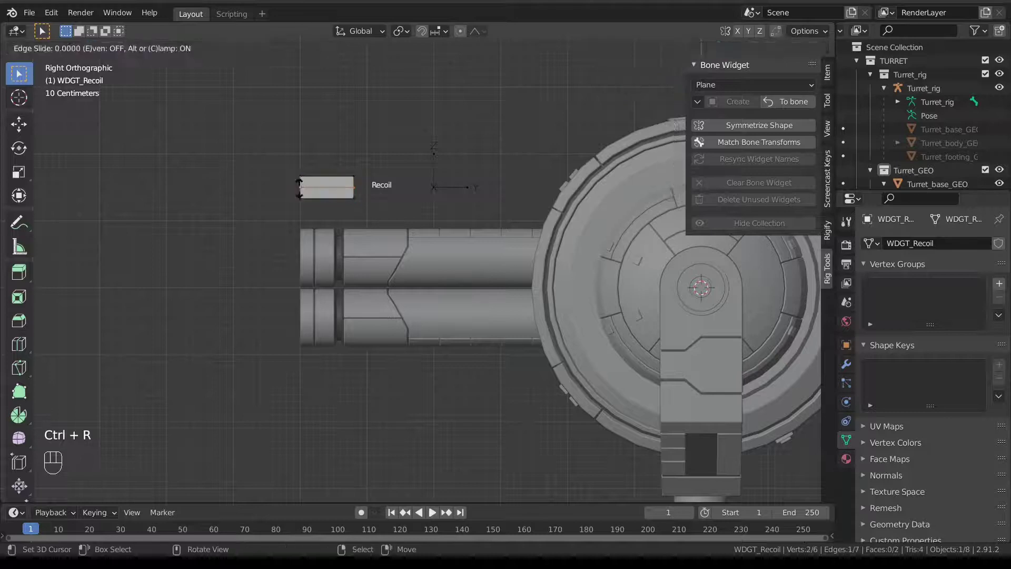
pyautogui.rightClick(299, 187)
# Scale the new centre cut along Y to about 1.573 so both ends of the widget become pointed.
pyautogui.scroll(2, 379, 187)
pyautogui.press('s')
pyautogui.press('y')
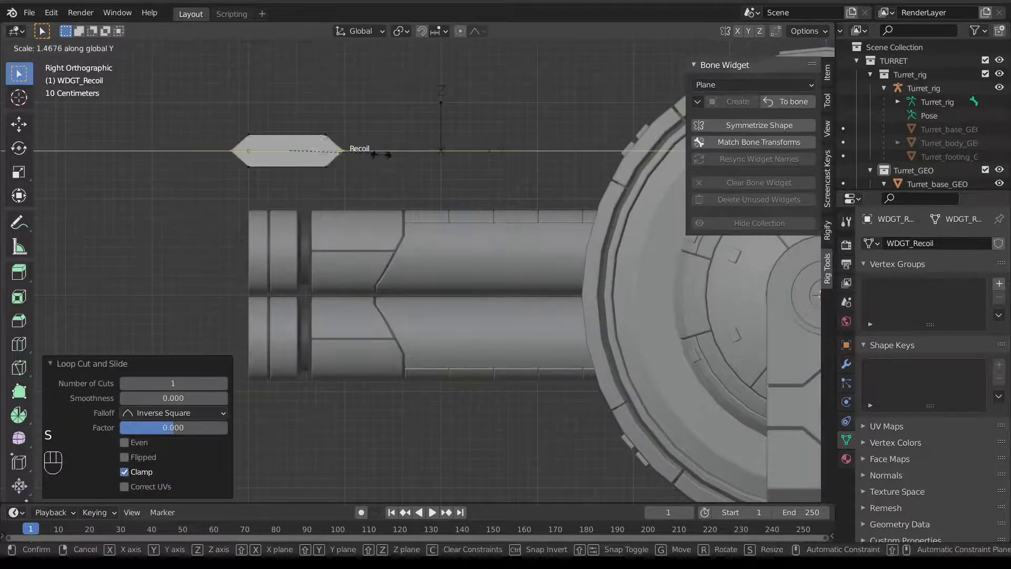
pyautogui.click(389, 151)
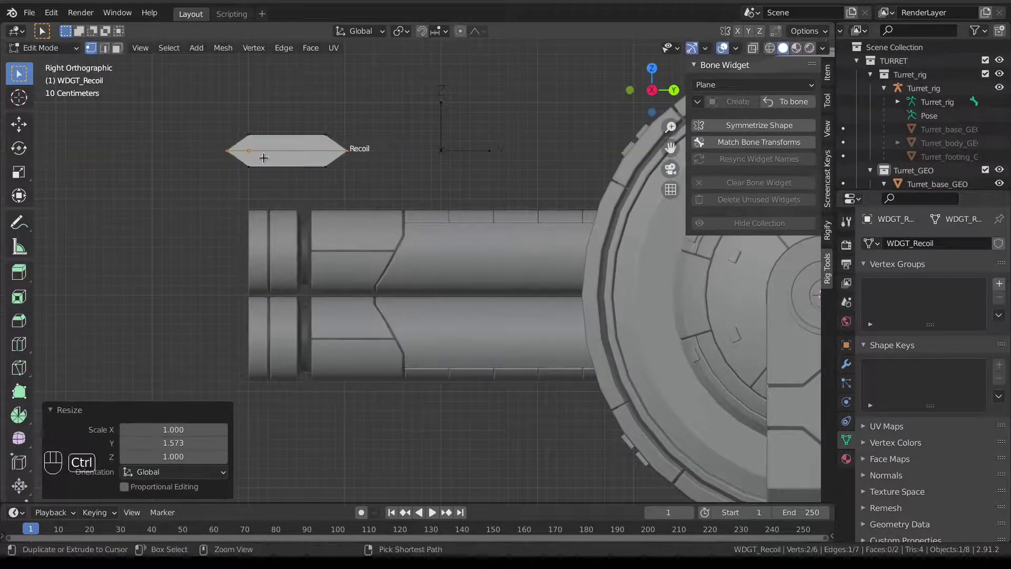
# Add two evenly spaced crosswise loop cuts through the middle of the widget without sliding them.
pyautogui.hotkey('ctrl', 'r')
pyautogui.scroll(1, 286, 146)
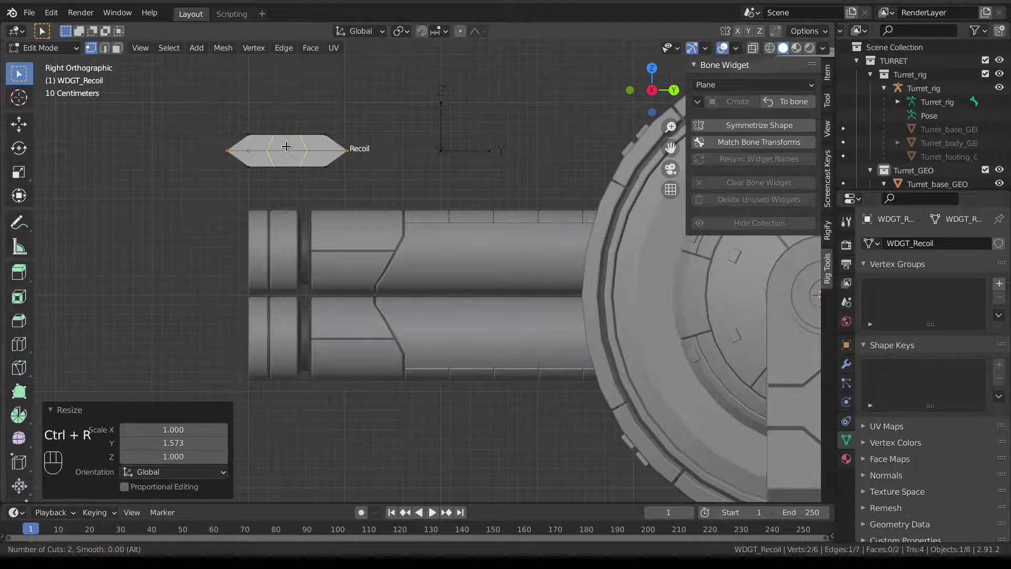
pyautogui.click(286, 146)
pyautogui.rightClick(299, 167)
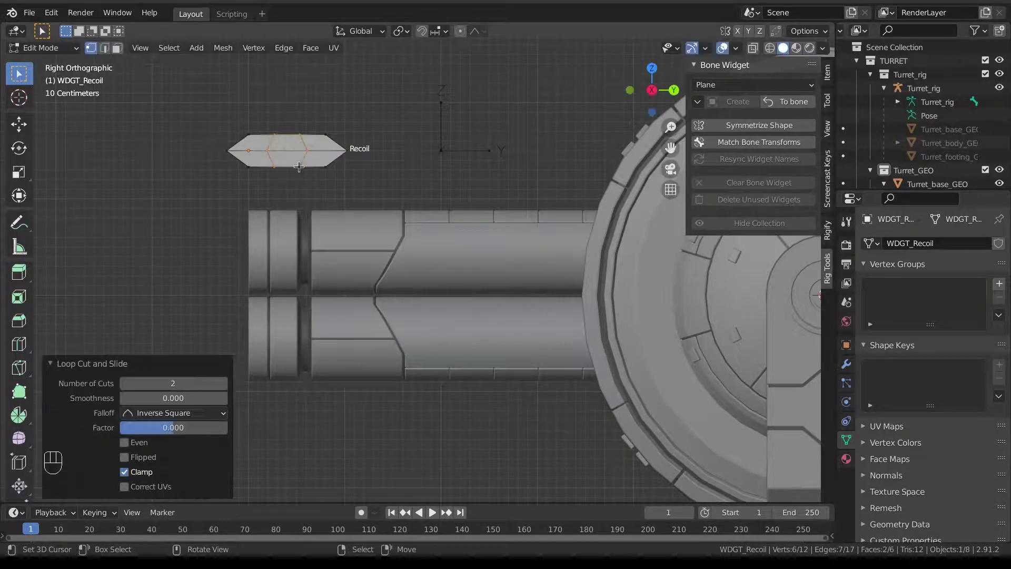
# Select the vertices of the widget's two crosswise cuts and scale them along Z to 0.500.
pyautogui.hotkey('alt', 'a')
pyautogui.press('a')
pyautogui.press('b')
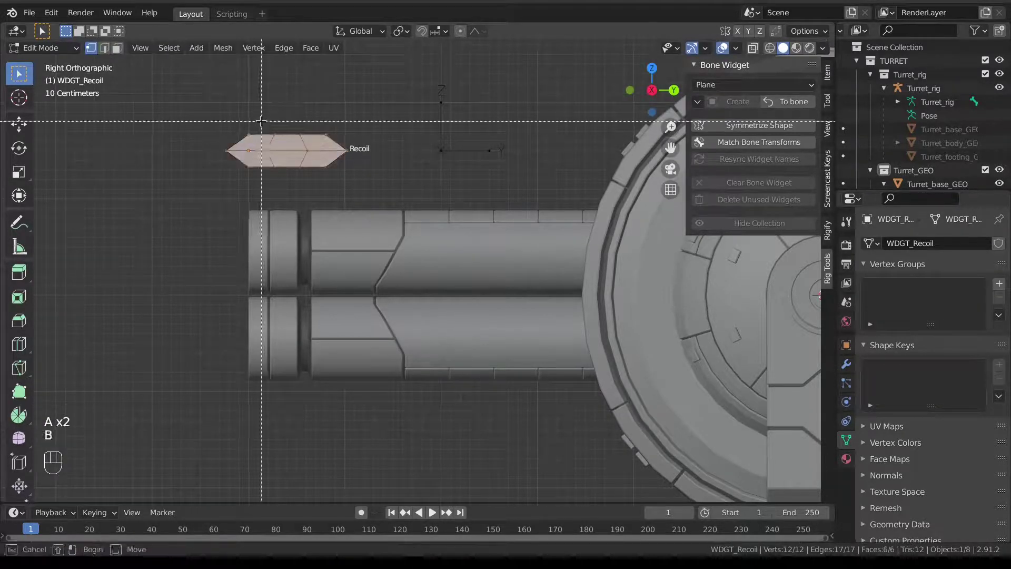
pyautogui.press('a')
pyautogui.press('b')
pyautogui.moveTo(263, 121); pyautogui.dragTo(313, 182)
pyautogui.press('s')
pyautogui.press('z')
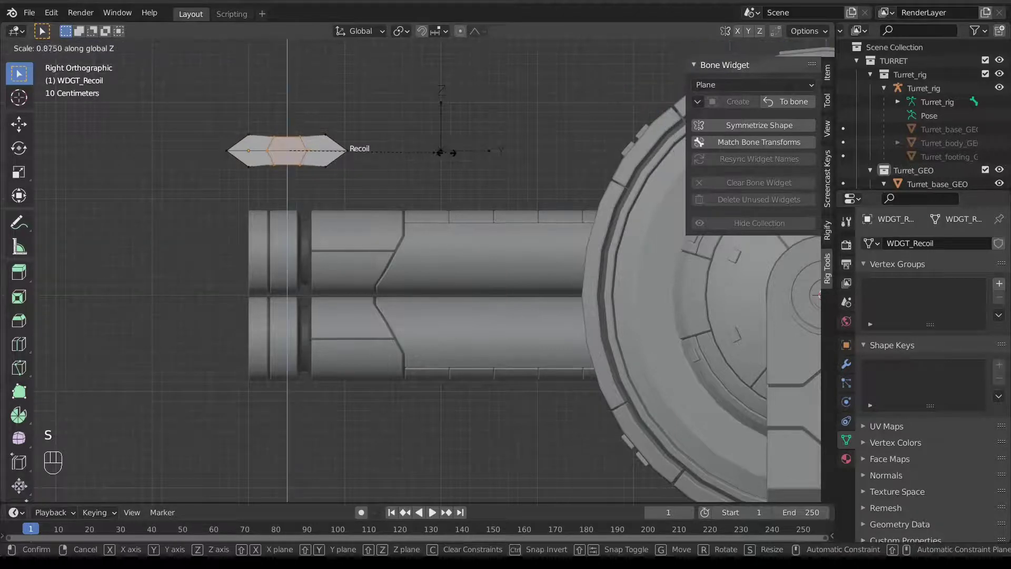
pyautogui.click(372, 145)
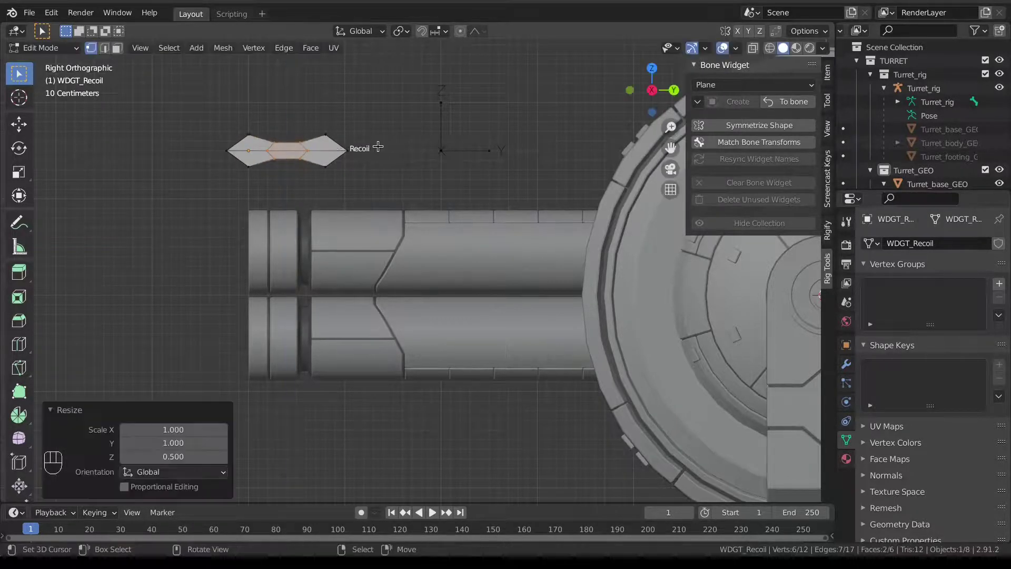
# Set snapping to Vertex and move the narrow section's right-hand vertices along Y, snapping them toward the right arrowhead's corners.
pyautogui.scroll(1, 316, 162)
pyautogui.scroll(1, 309, 140)
pyautogui.keyDown('shift'); pyautogui.moveTo(251, 93); pyautogui.dragTo(296, 169, button='middle'); pyautogui.keyUp('shift')
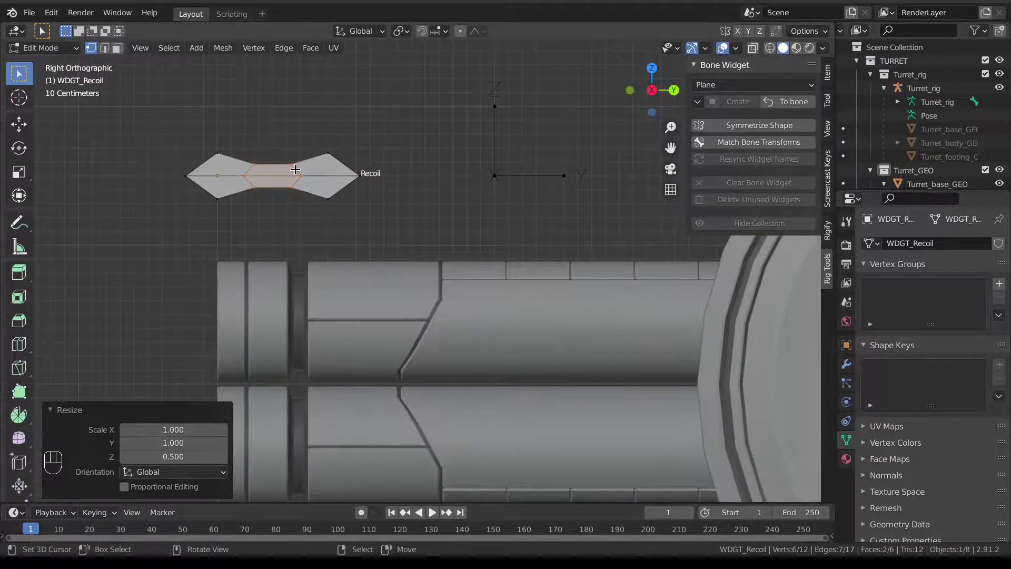
pyautogui.press('a')
pyautogui.press('b')
pyautogui.moveTo(281, 156); pyautogui.dragTo(309, 195)
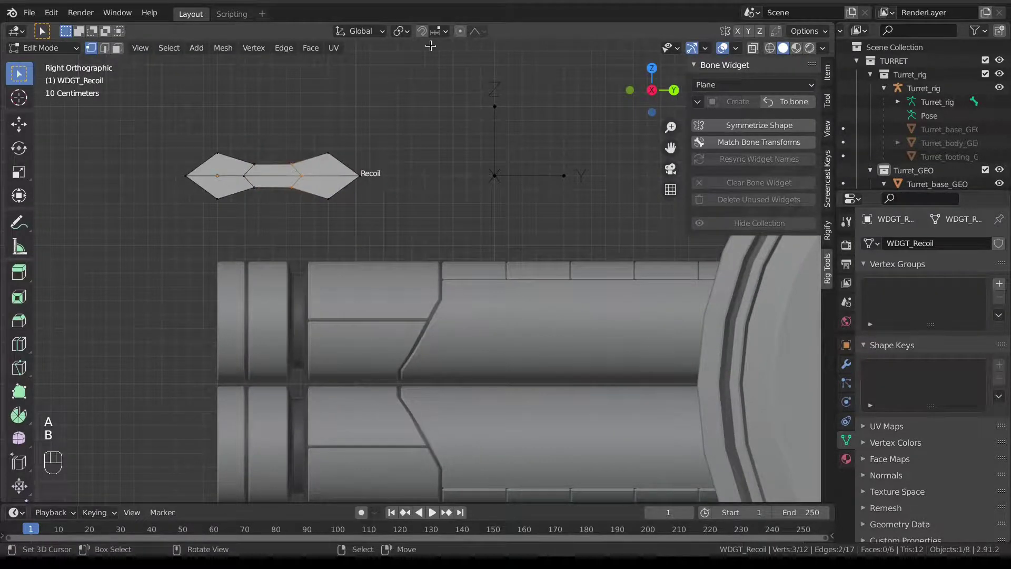
pyautogui.click(440, 31)
pyautogui.click(392, 83)
pyautogui.press('g')
pyautogui.press('ctrl')
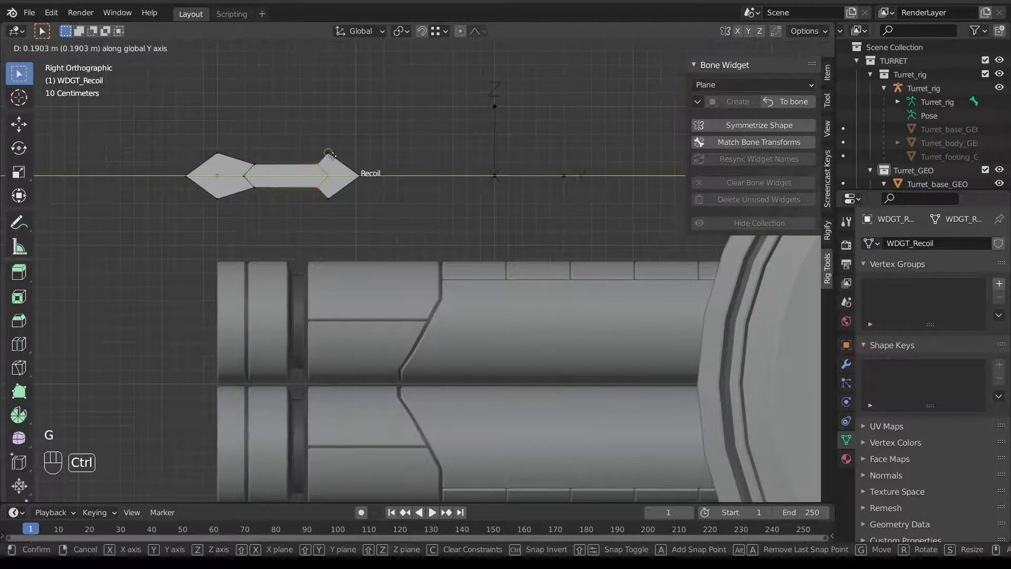
pyautogui.click(332, 156)
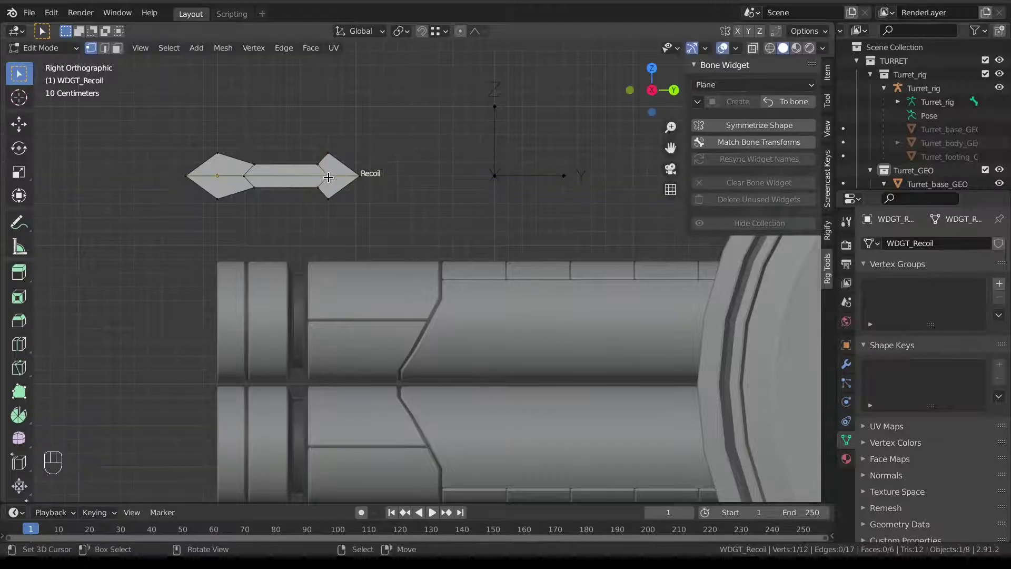
# Delete the right cut's centre vertex and snap its two remaining vertices along Y into line with the right arrowhead's corners.
pyautogui.press('x')
pyautogui.click(320, 189)
pyautogui.keyDown('shift'); pyautogui.click(320, 189); pyautogui.keyUp('shift')
pyautogui.press('g')
pyautogui.press('ctrl')
pyautogui.click(255, 172)
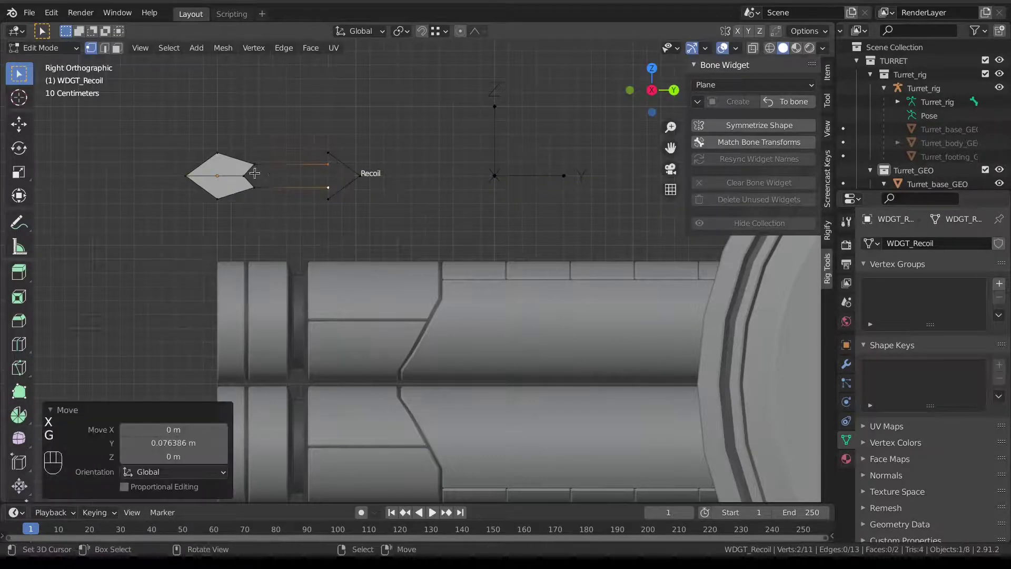
# Delete the left cut's centre vertex and snap its two remaining vertices along Y into line with the left arrowhead's corners.
pyautogui.keyDown('shift'); pyautogui.click(246, 174); pyautogui.keyUp('shift')
pyautogui.press('x')
pyautogui.click(246, 172)
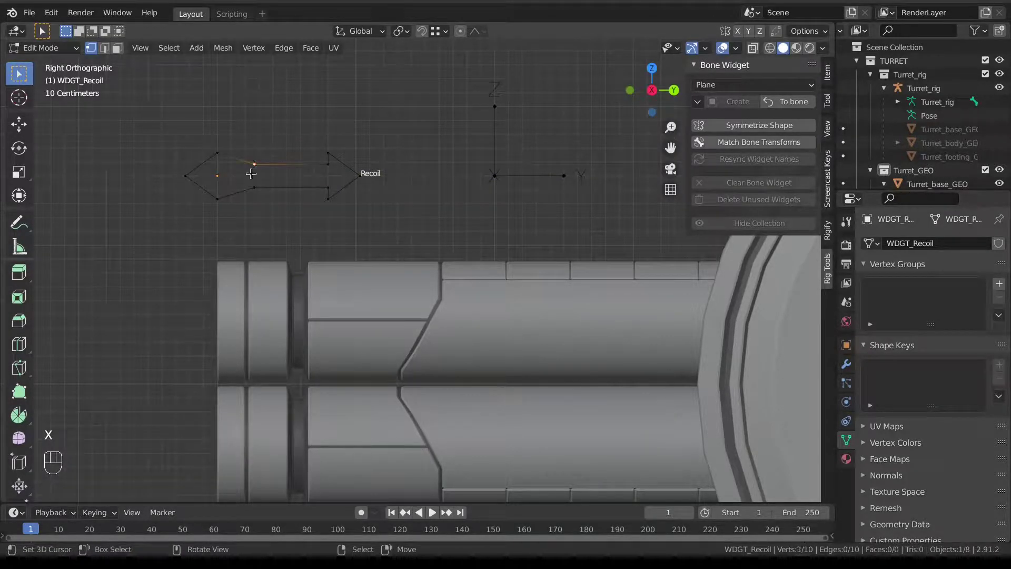
pyautogui.press('g')
pyautogui.press('ctrl')
pyautogui.click(219, 153)
# Move the left arrowhead about 0.228 m along Y to shorten the double arrow, and leave mesh editing.
pyautogui.press('a')
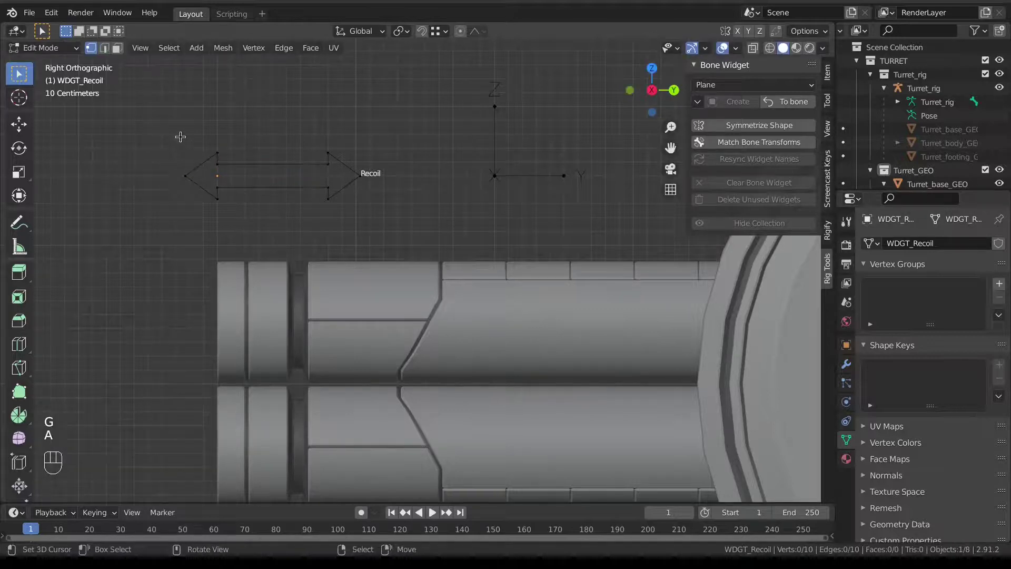
pyautogui.press('g')
pyautogui.press('ctrl')
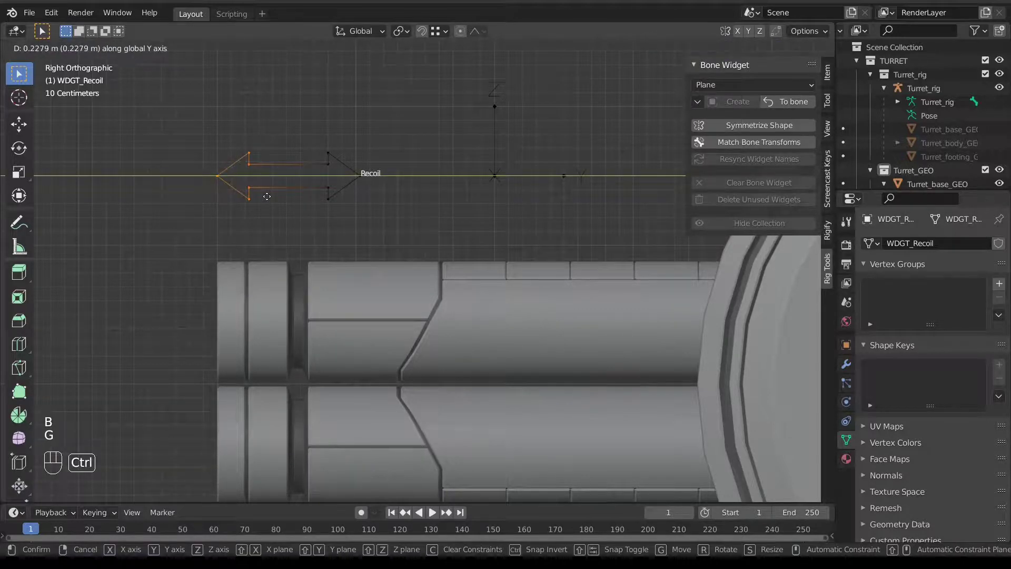
pyautogui.click(267, 195)
pyautogui.press('Tab')
pyautogui.scroll(-4, 358, 231)
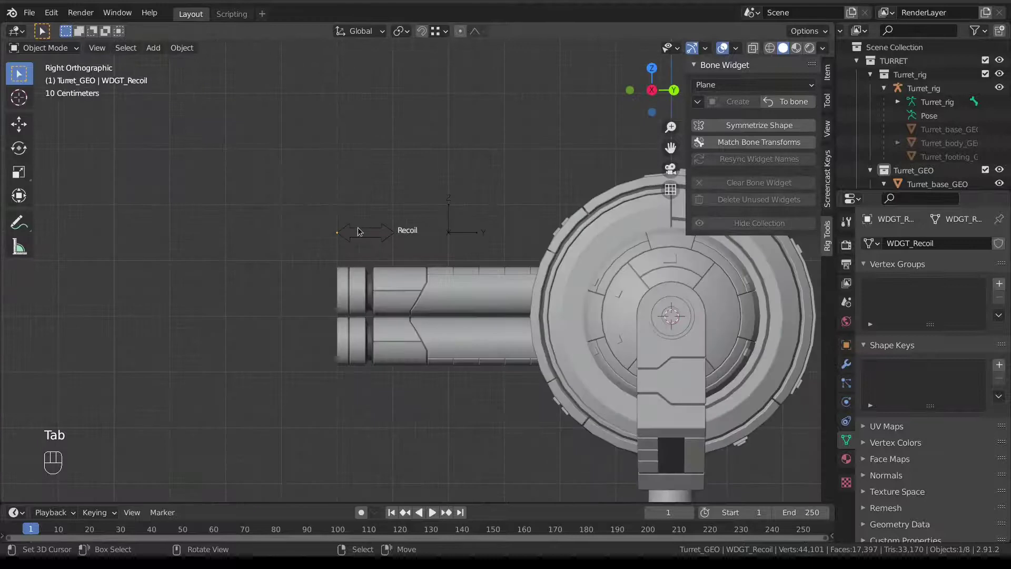
pyautogui.press('Tab')
# Select the Turret_rig armature by its Aim bone and switch it to Pose Mode.
pyautogui.scroll(-5, 377, 279)
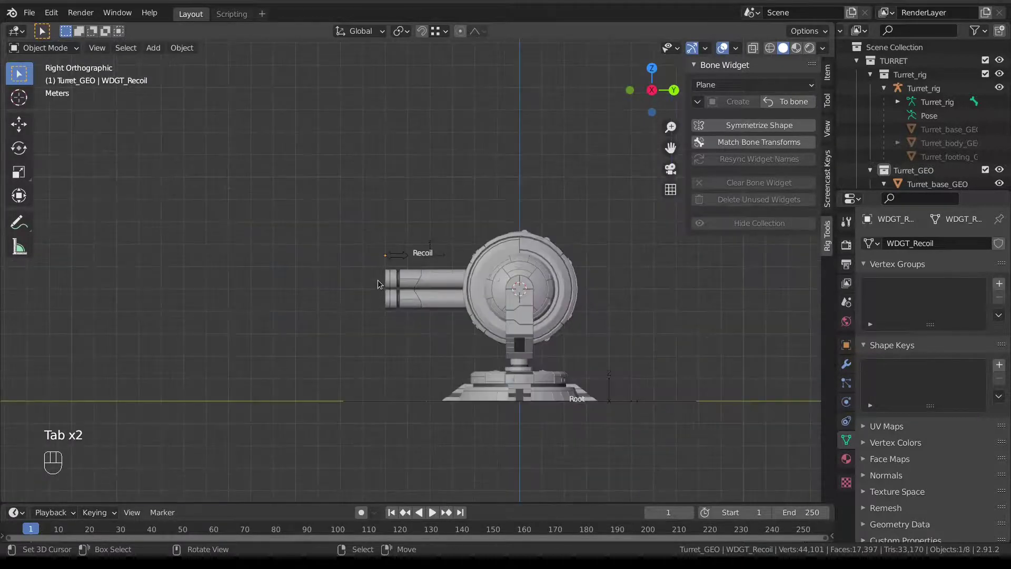
pyautogui.scroll(-2, 378, 280)
pyautogui.click(207, 283)
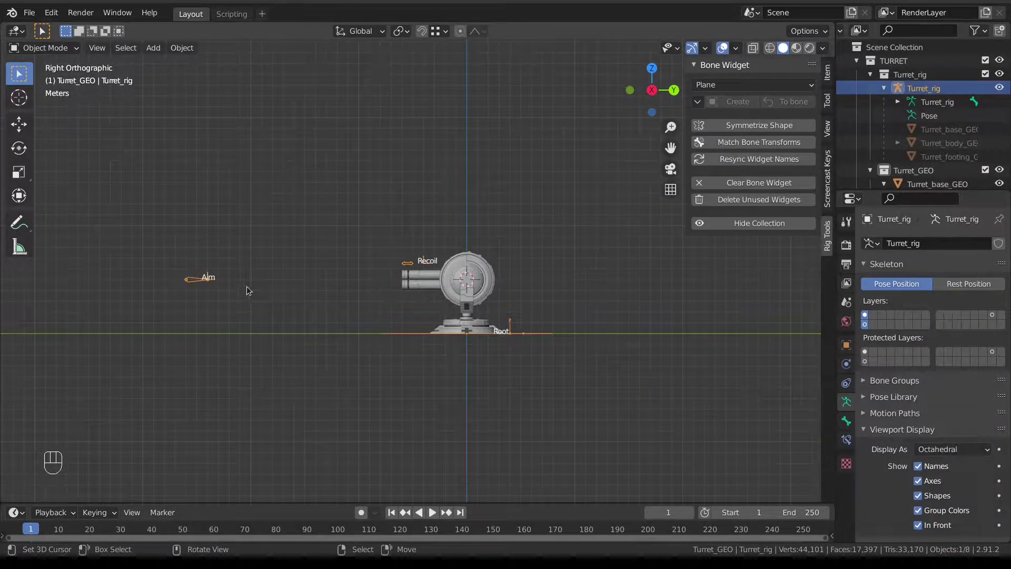
pyautogui.moveTo(246, 286); pyautogui.dragTo(279, 264, button='middle')
pyautogui.press('Tab')
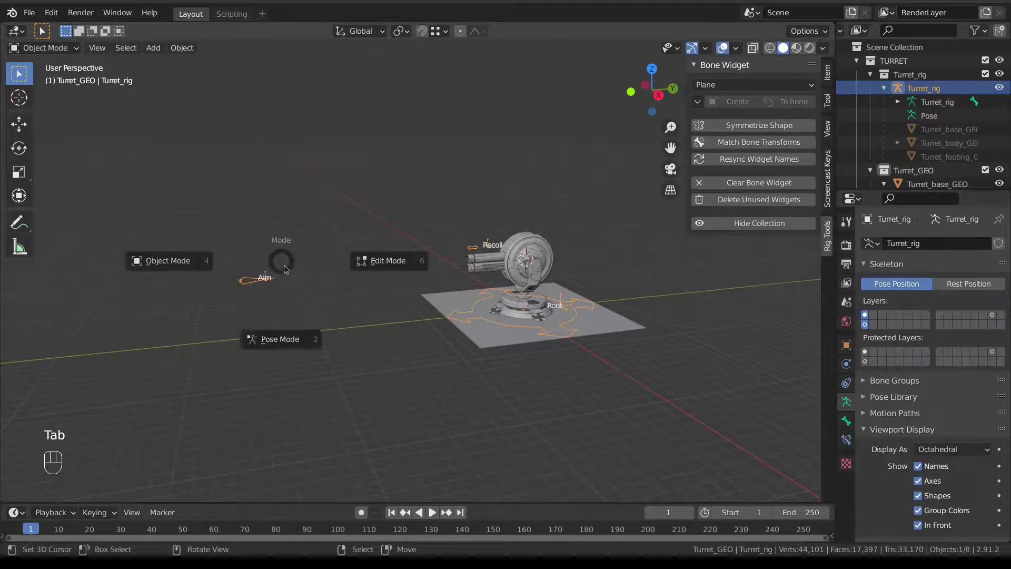
pyautogui.click(287, 338)
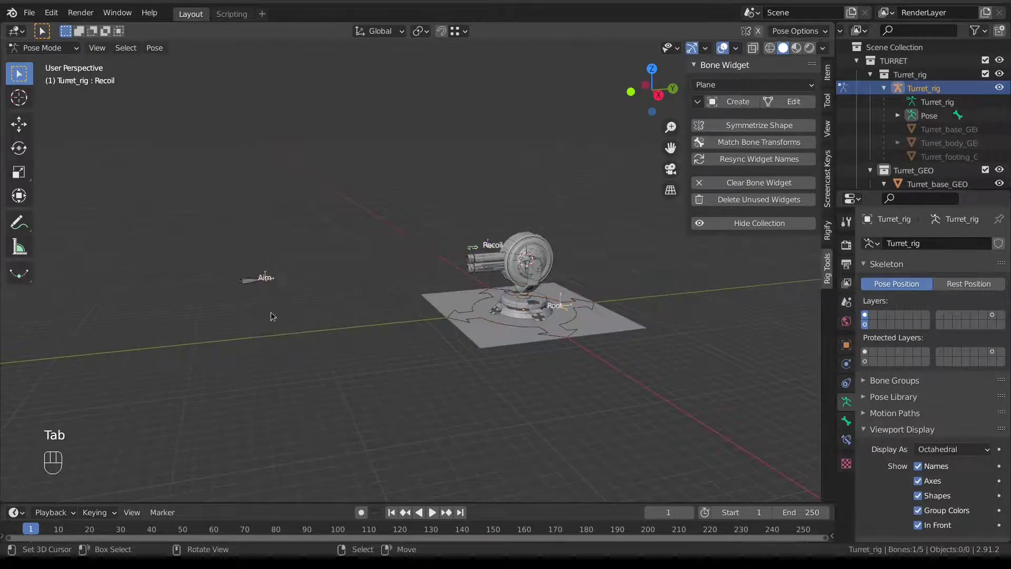
# Create a Sphere bone widget for the Aim bone.
pyautogui.click(751, 86)
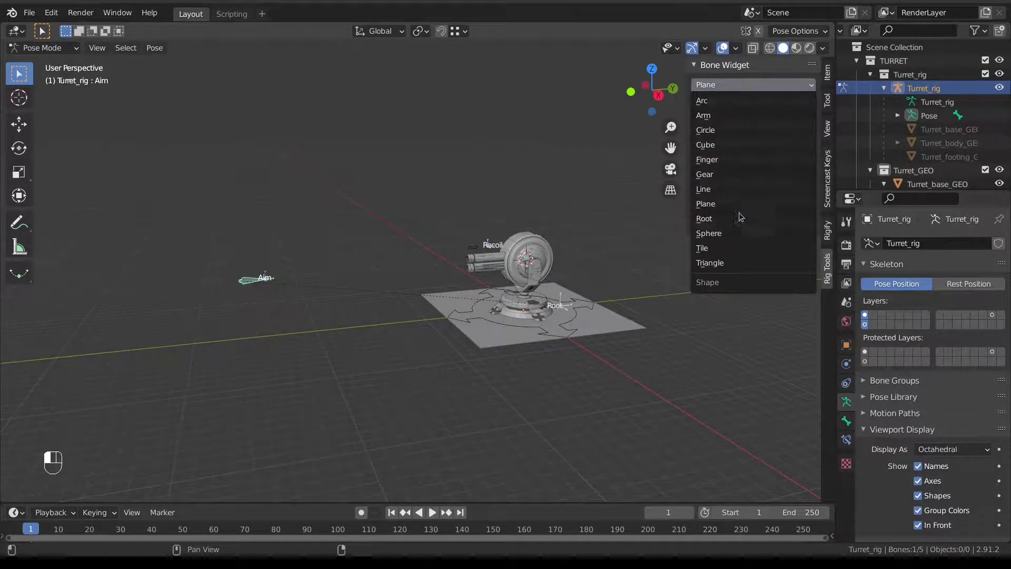
pyautogui.click(739, 232)
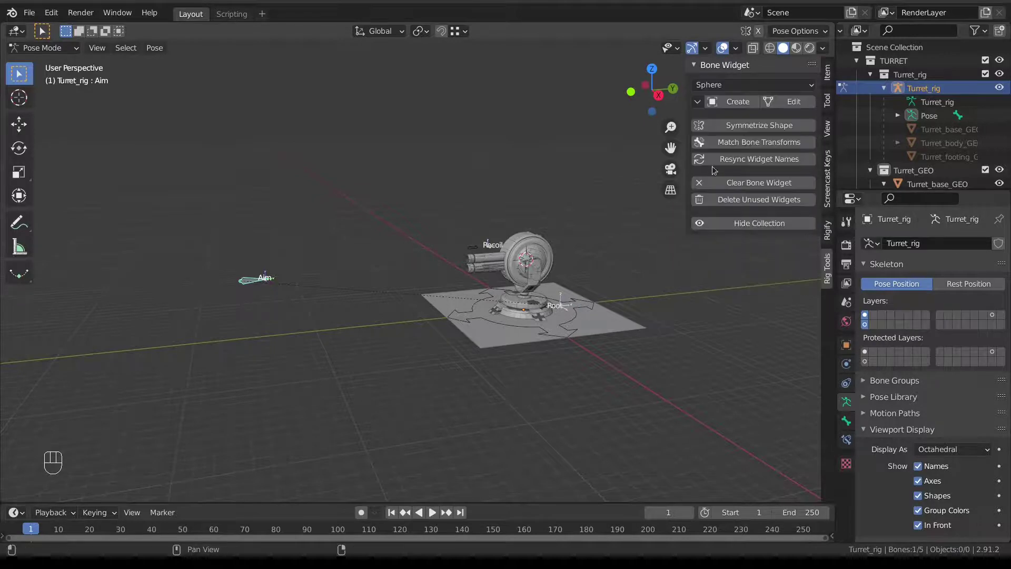
pyautogui.click(729, 100)
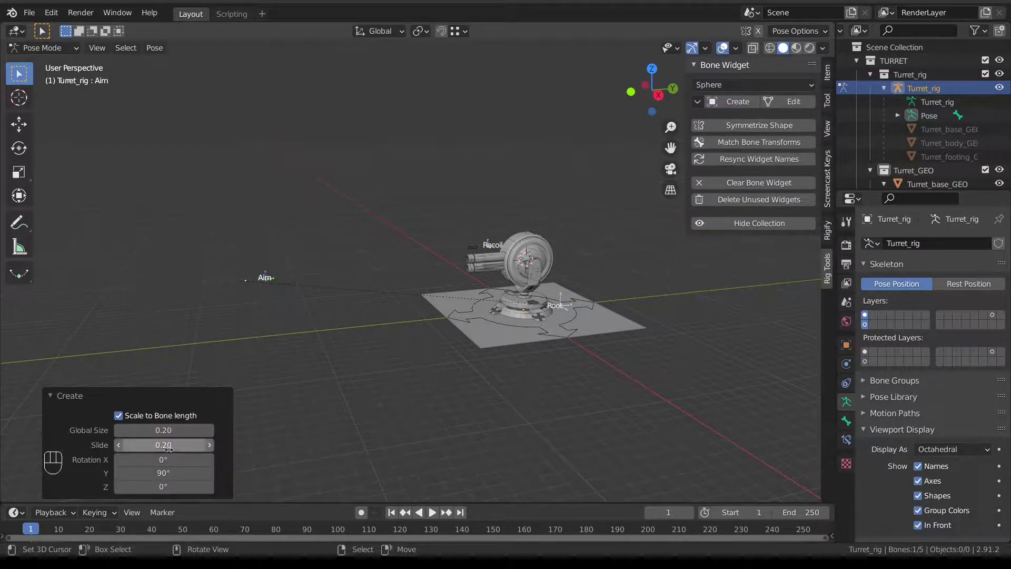
# Set the Aim widget's slide to 0.00 and its global size to 5.00.
pyautogui.click(157, 431)
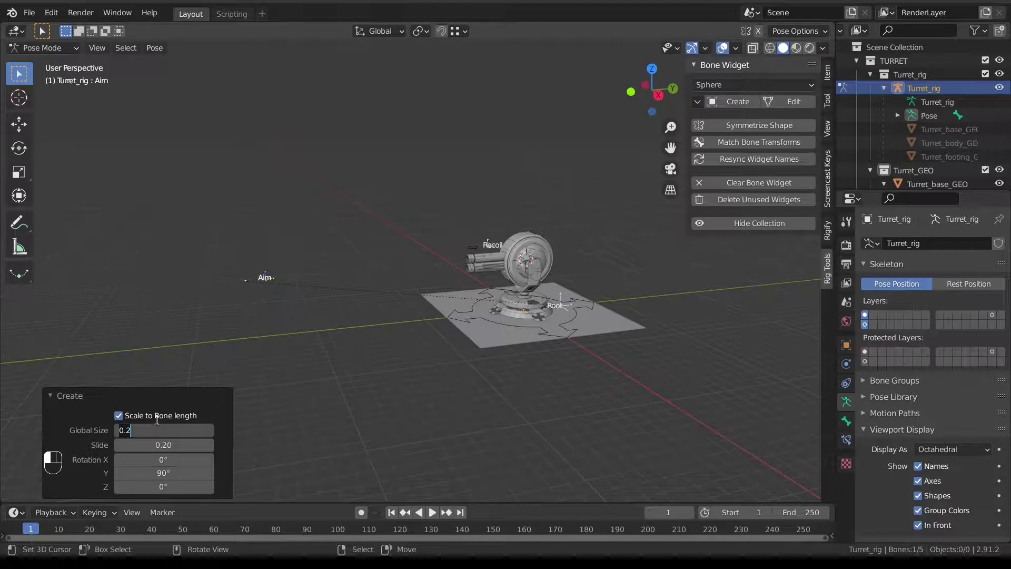
pyautogui.moveTo(148, 442); pyautogui.dragTo(179, 430)
pyautogui.click(150, 425)
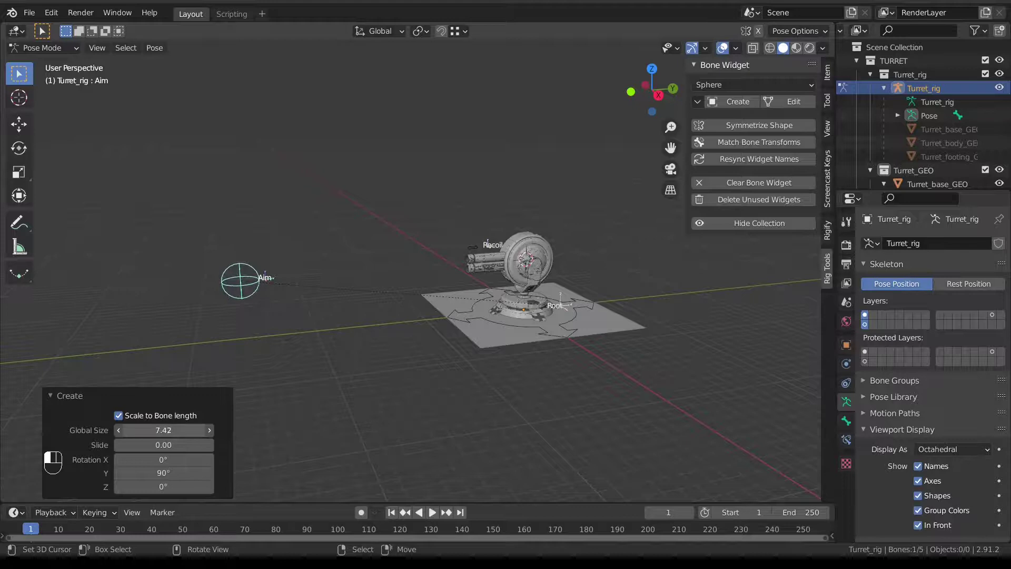
pyautogui.doubleClick(151, 429)
pyautogui.write('5')
pyautogui.press('Return')
# Test the Aim control by moving the bone, and cancel the move.
pyautogui.moveTo(255, 352); pyautogui.dragTo(441, 301, button='middle')
pyautogui.press('KP_3')
pyautogui.scroll(2, 337, 321)
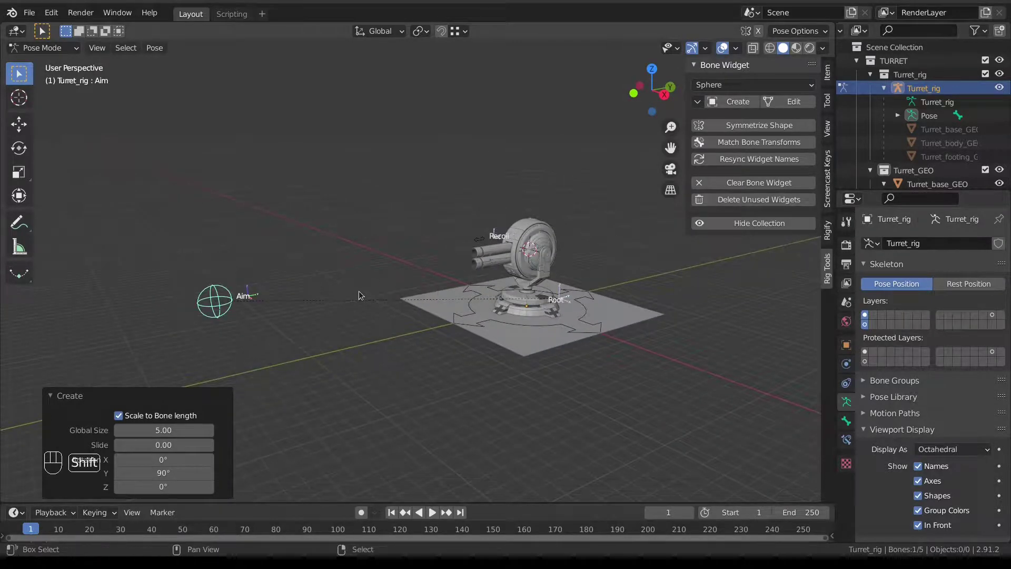
pyautogui.keyDown('shift'); pyautogui.moveTo(359, 291); pyautogui.dragTo(280, 263, button='middle'); pyautogui.keyUp('shift')
pyautogui.press('g')
pyautogui.rightClick(505, 194)
# Collapse the TURRET collection and turn off the armature's Names and Axes display.
pyautogui.click(857, 60)
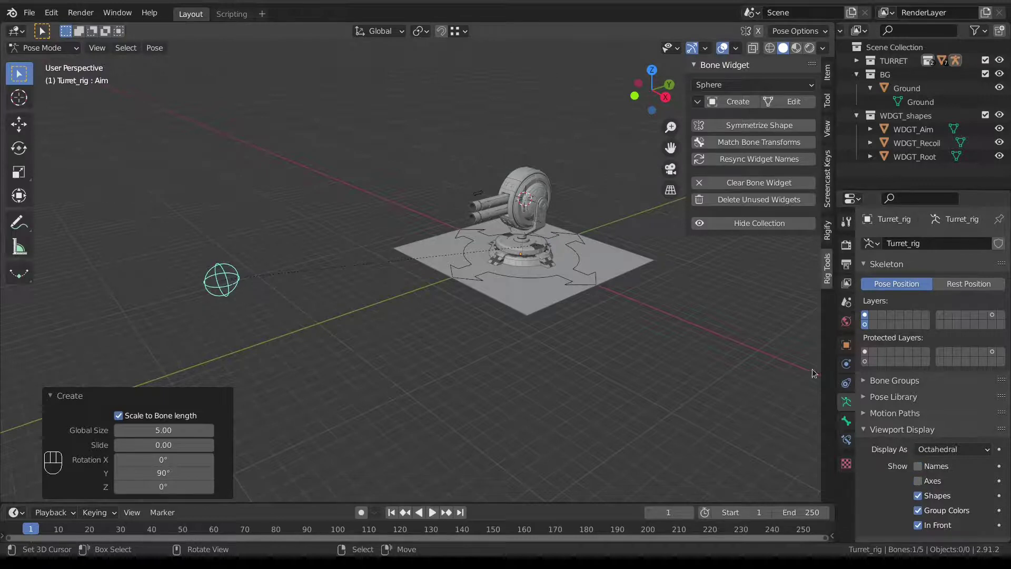
pyautogui.scroll(2, 555, 277)
# Select the Root bone and add three bone groups to the armature.
pyautogui.click(555, 277)
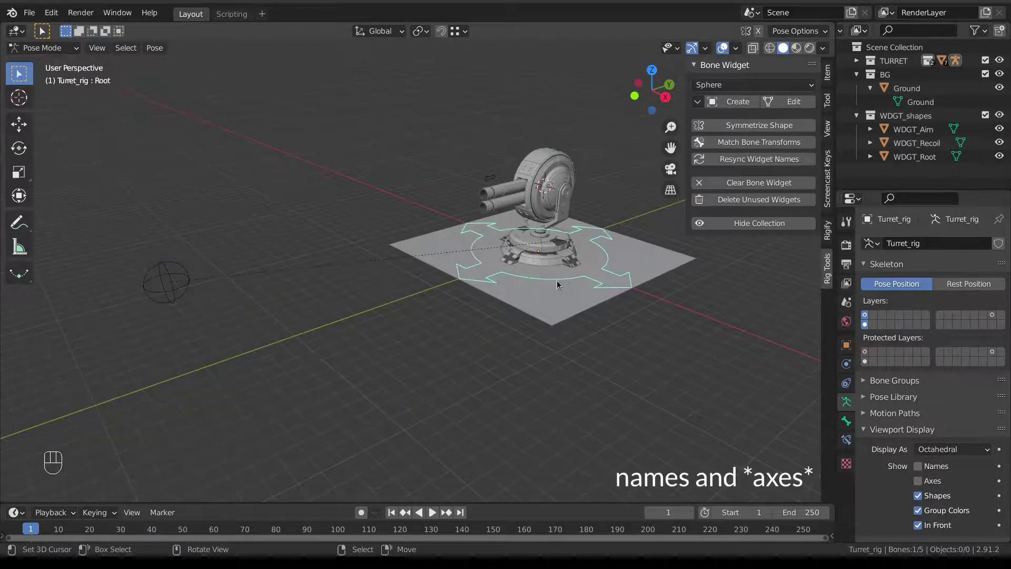
pyautogui.click(894, 383)
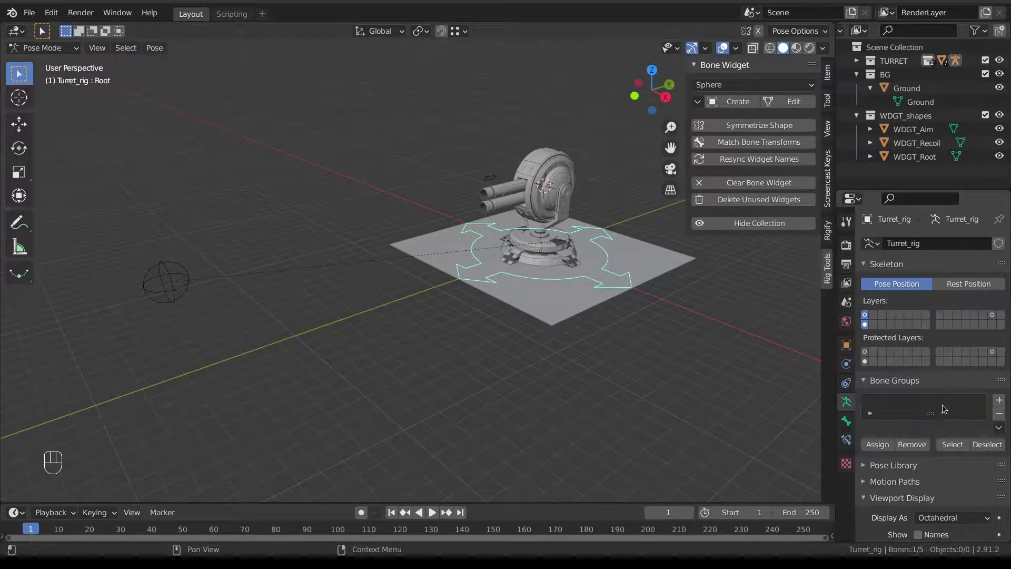
pyautogui.click(999, 401)
pyautogui.click(998, 401)
pyautogui.click(999, 401)
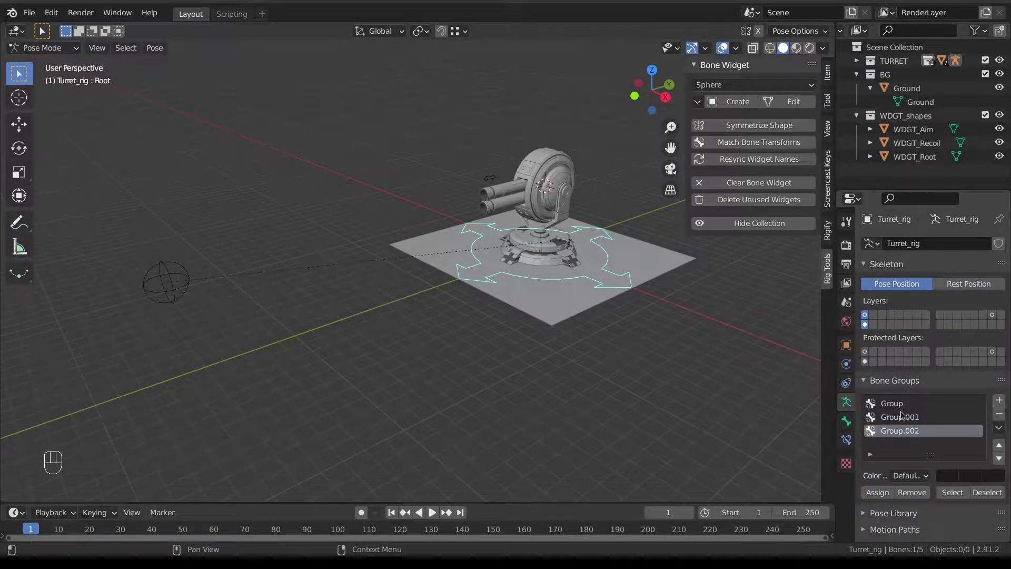
# Rename the first bone group as Red and the second as Yellow.
pyautogui.doubleClick(896, 404)
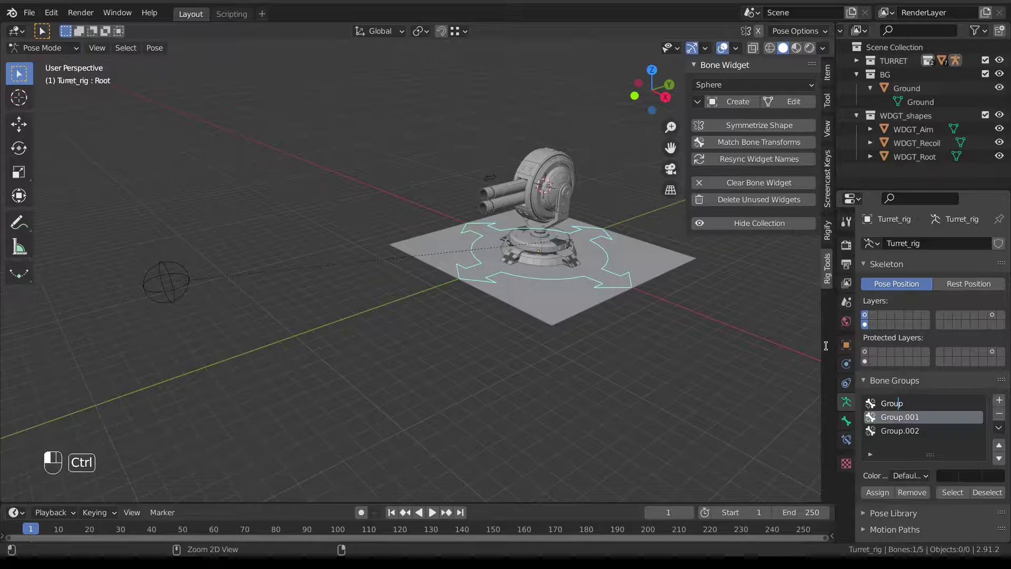
pyautogui.hotkey('ctrl', 'a')
pyautogui.write('Red')
pyautogui.press('Return')
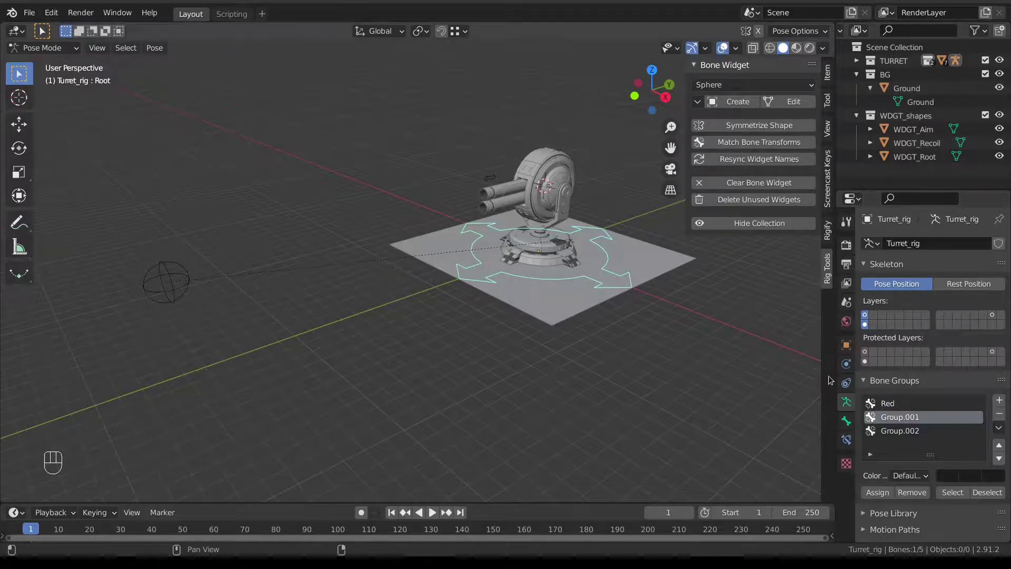
pyautogui.doubleClick(903, 418)
pyautogui.write('Y')
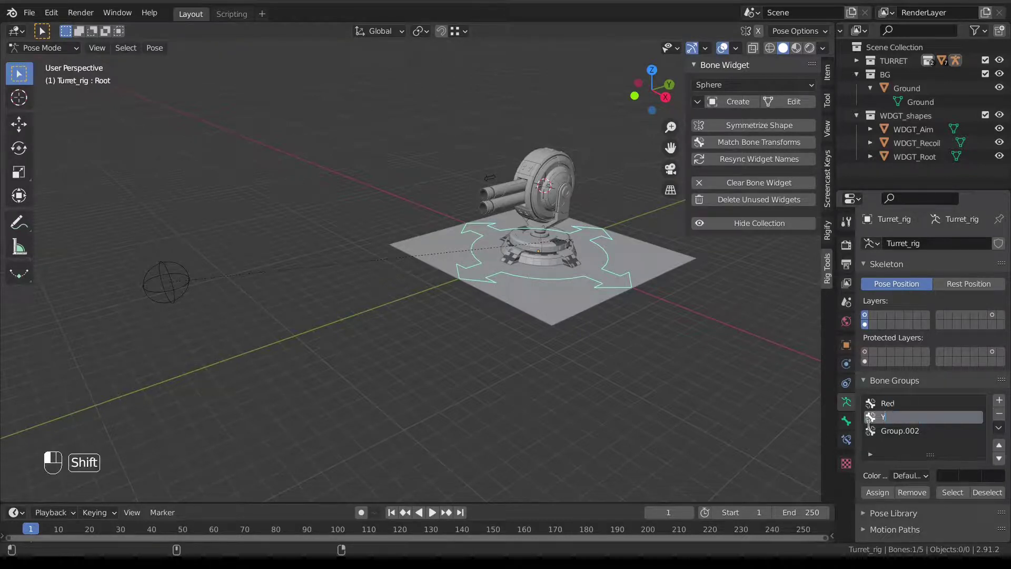
pyautogui.write('ellow')
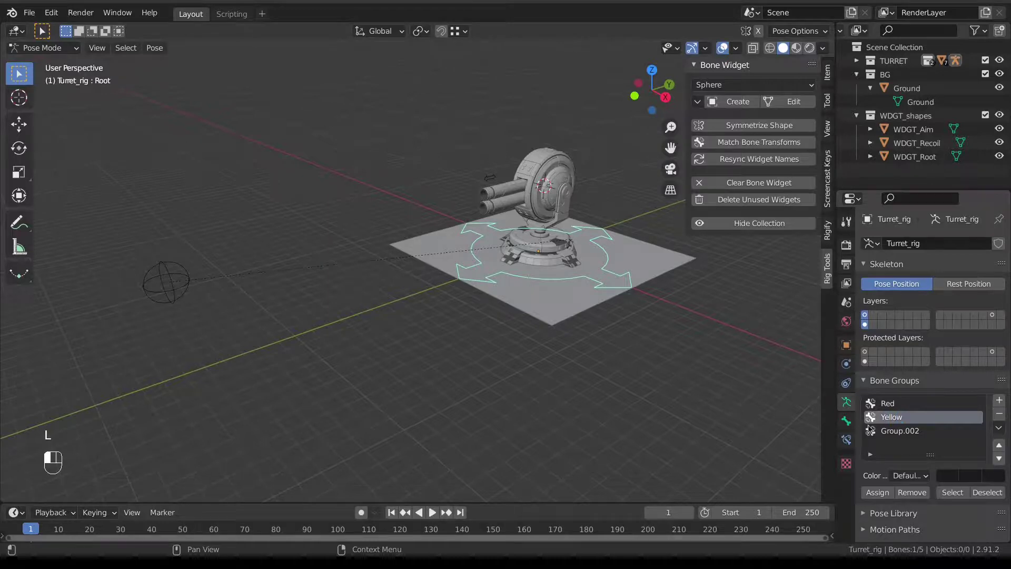
# Rename the third bone group as Blue.
pyautogui.click(900, 432)
pyautogui.click(908, 475)
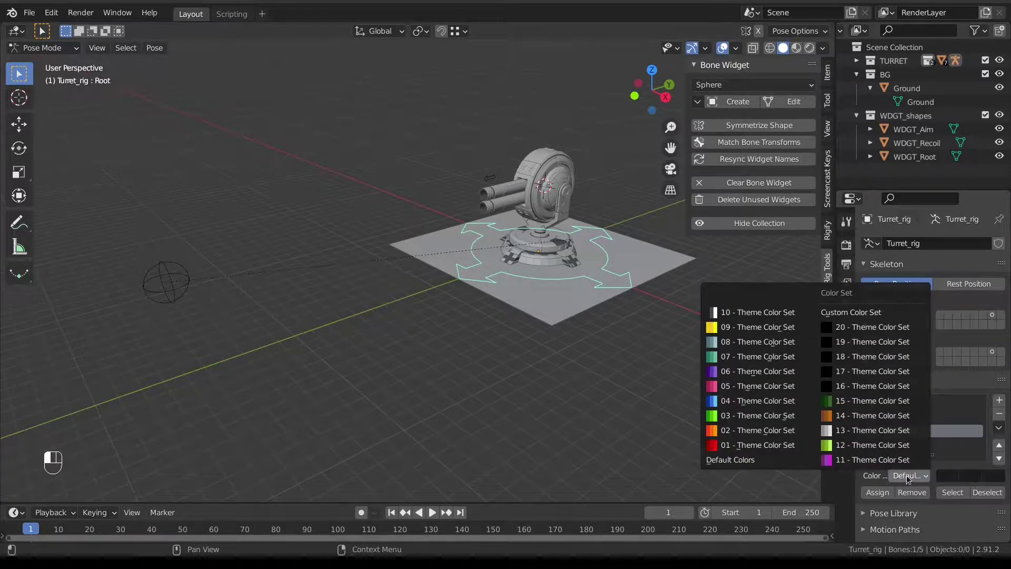
pyautogui.press('Escape')
pyautogui.doubleClick(899, 432)
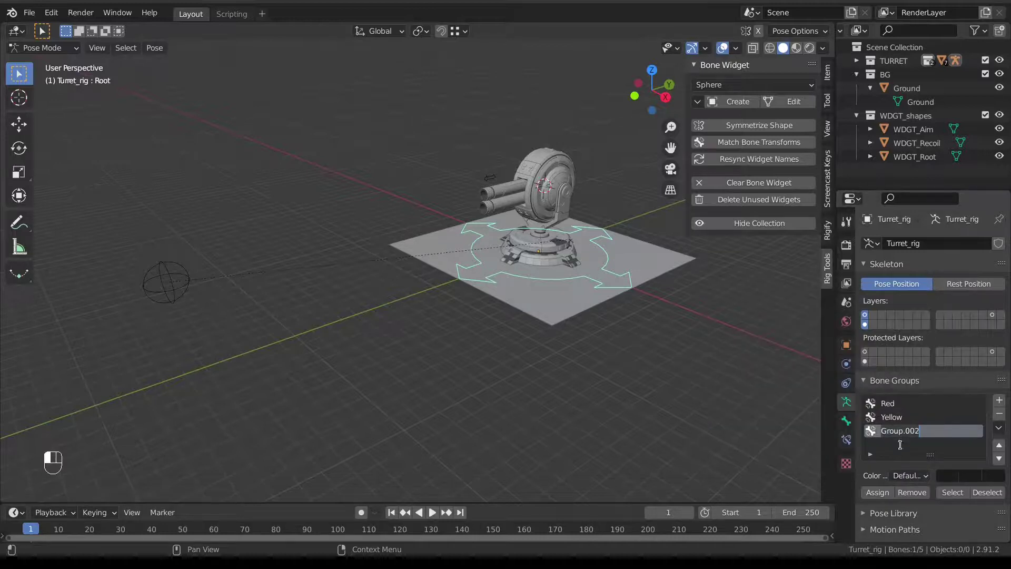
pyautogui.write('Blue')
pyautogui.press('Return')
# Assign the Root bone to the Red bone group and give the group the 01 - Theme Color Set.
pyautogui.click(876, 403)
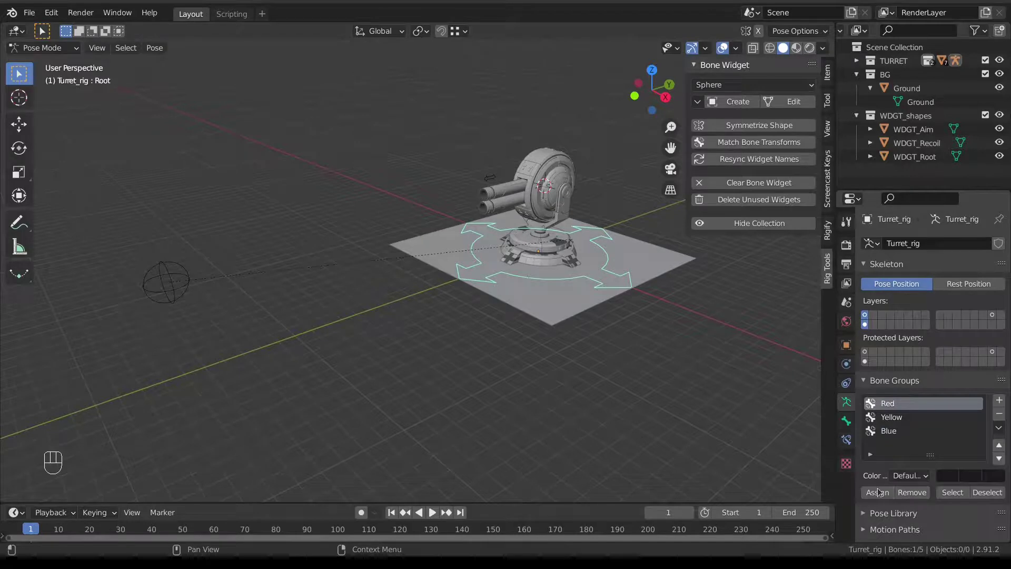
pyautogui.click(912, 475)
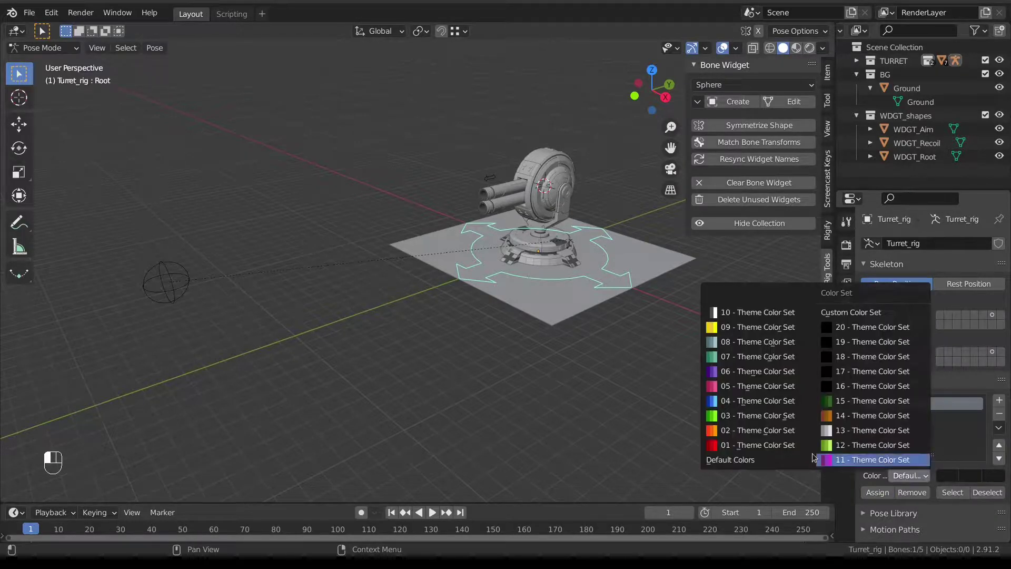
pyautogui.click(772, 444)
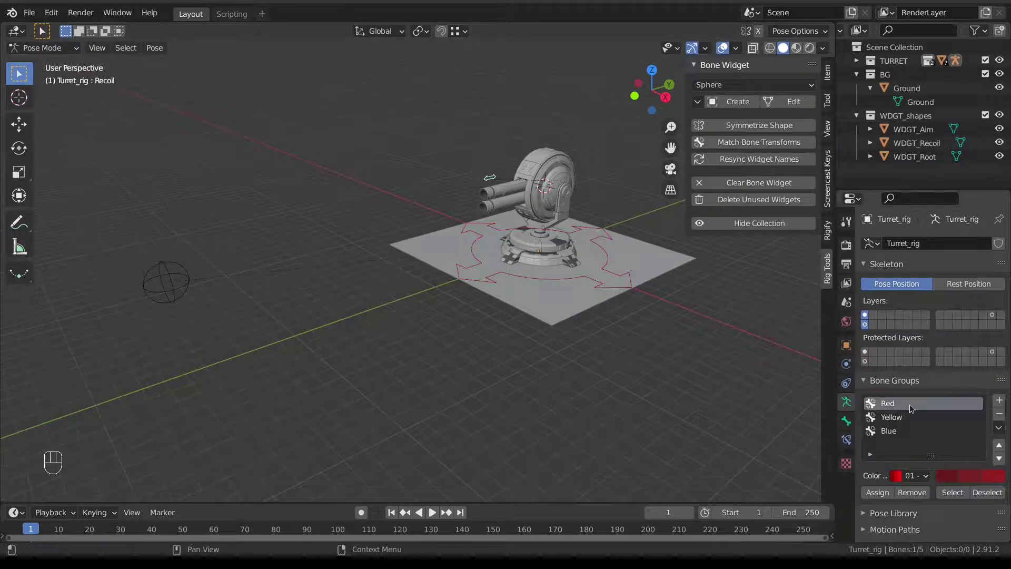
# Give the Blue bone group the 04 - Theme Color Set and assign the Recoil bone to it.
pyautogui.click(895, 431)
pyautogui.click(902, 475)
pyautogui.click(767, 404)
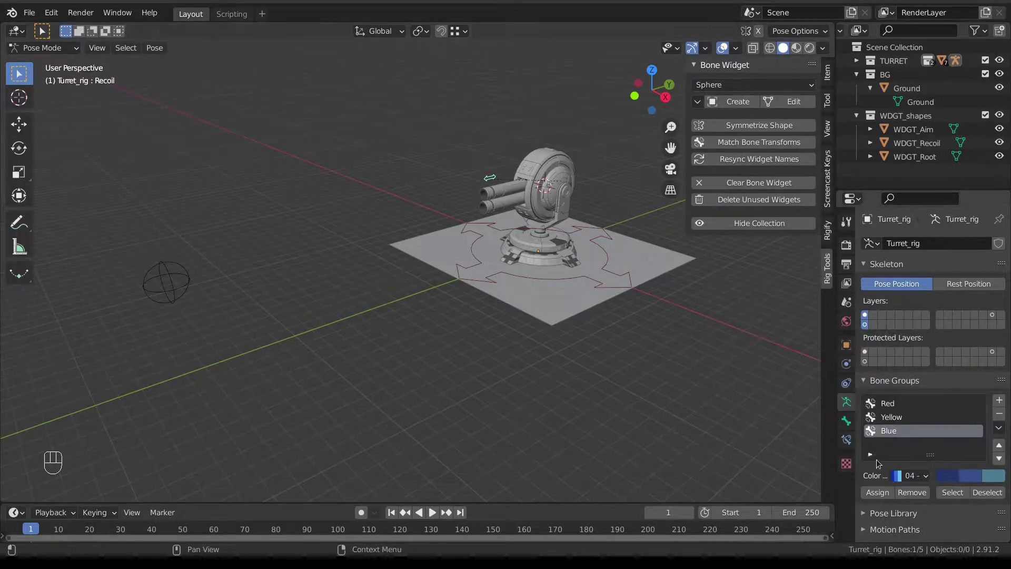
pyautogui.click(884, 493)
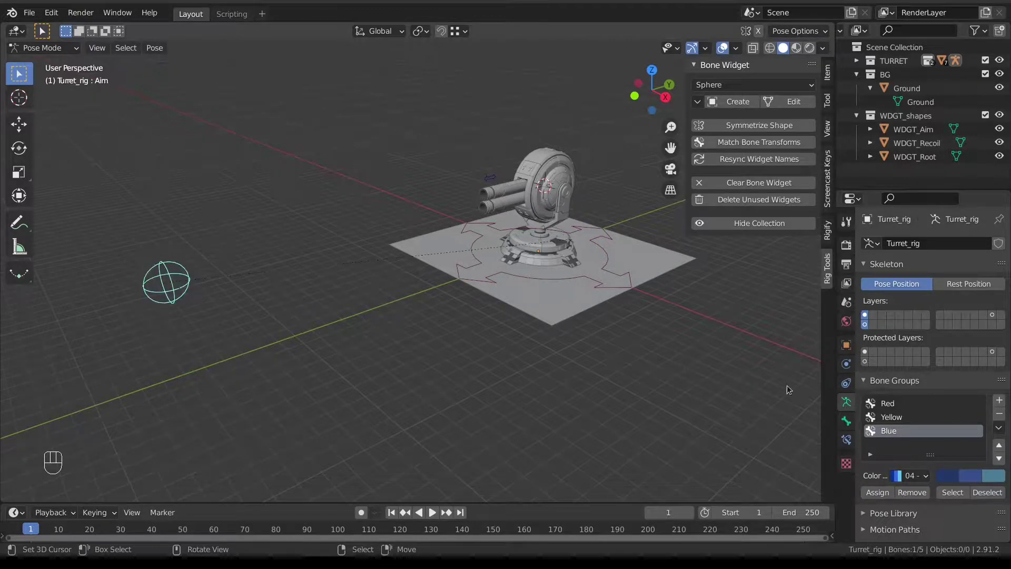
# Give the Yellow bone group the 09 - Theme Color Set and assign the Aim bone to it.
pyautogui.click(909, 416)
pyautogui.click(908, 475)
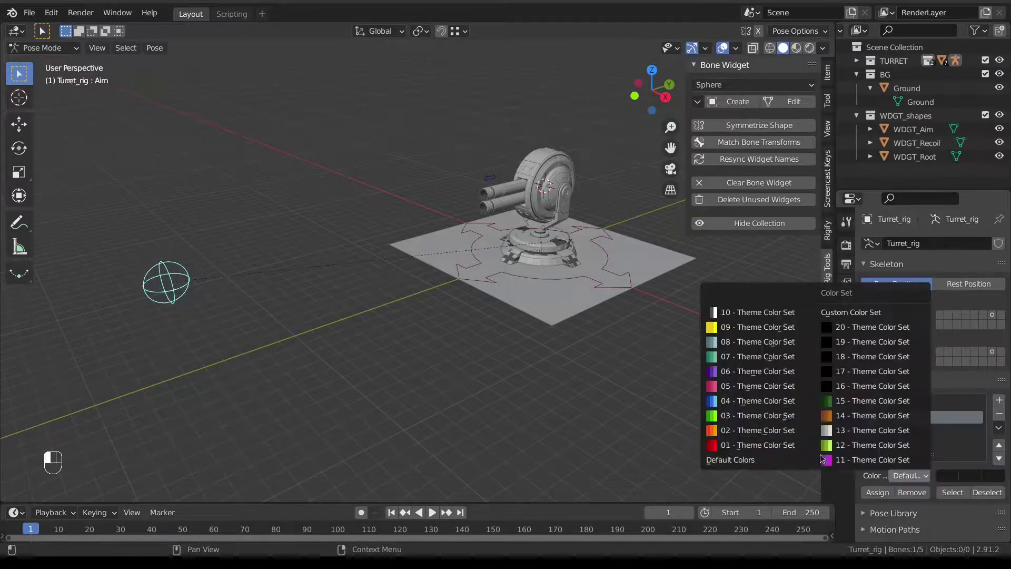
pyautogui.click(752, 327)
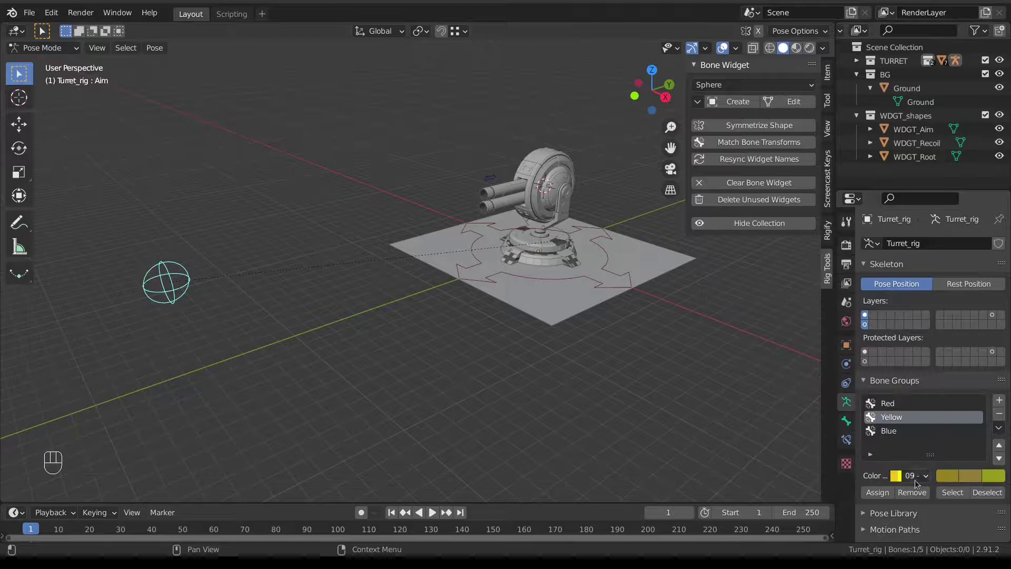
pyautogui.click(878, 492)
# Try moving the Aim control, cancel the move, and hide the WDGT_shapes collection.
pyautogui.moveTo(431, 284); pyautogui.dragTo(384, 266, button='middle')
pyautogui.press('g')
pyautogui.rightClick(691, 183)
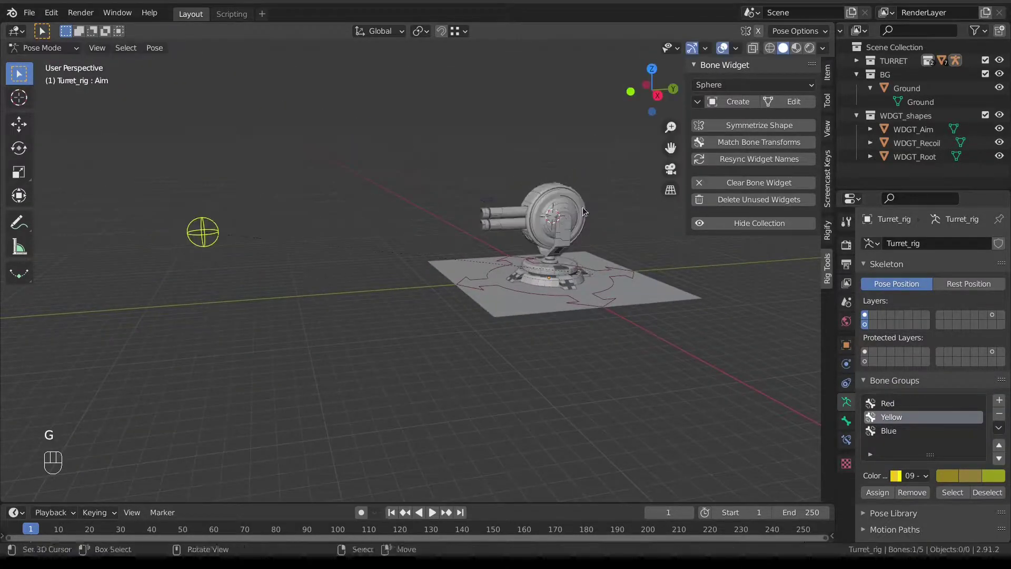
pyautogui.click(999, 116)
# Test the rig by moving the Aim control to several positions around the turret and shifting the Recoil control.
pyautogui.press('g')
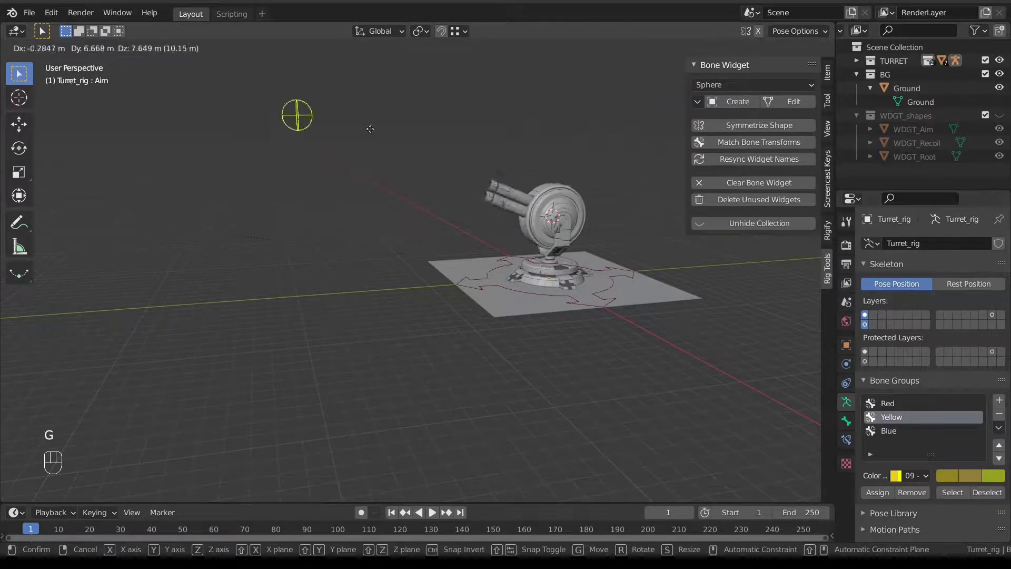
pyautogui.click(529, 140)
pyautogui.moveTo(393, 196); pyautogui.dragTo(419, 222, button='middle')
pyautogui.press('g')
pyautogui.click(648, 218)
pyautogui.scroll(-4, 596, 241)
pyautogui.scroll(-1, 595, 240)
pyautogui.press('g')
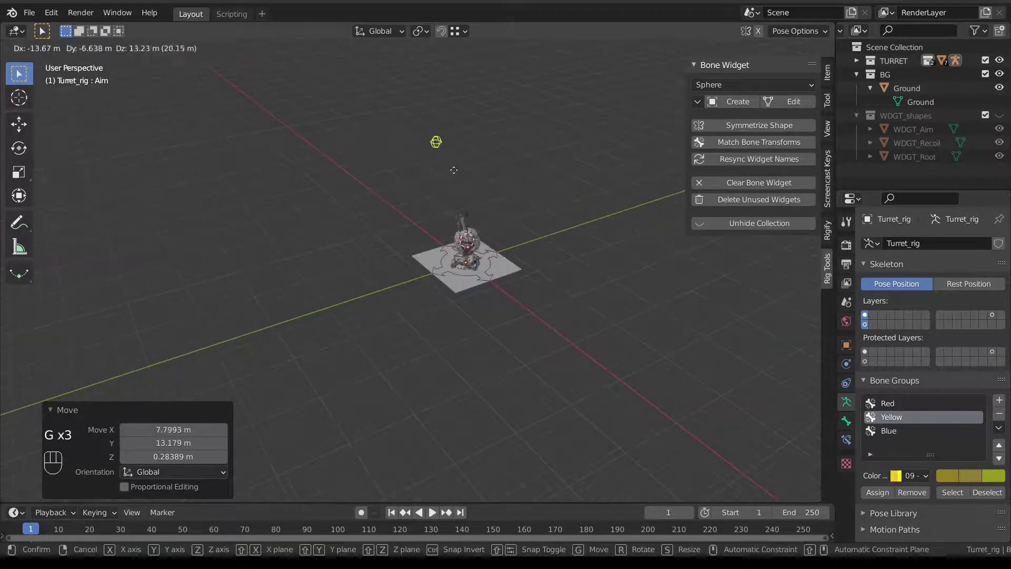
pyautogui.click(390, 256)
pyautogui.press('g')
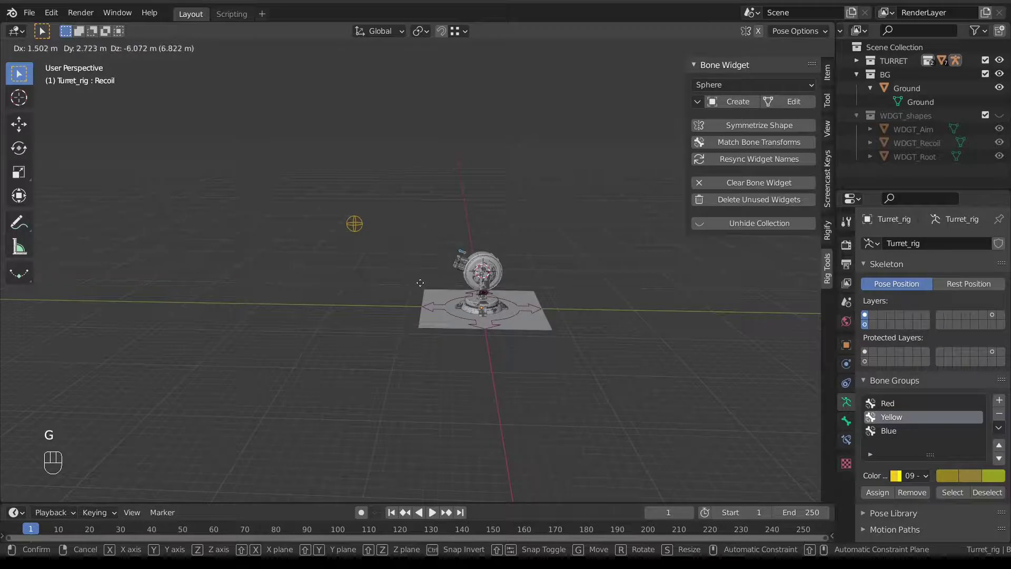
pyautogui.click(339, 232)
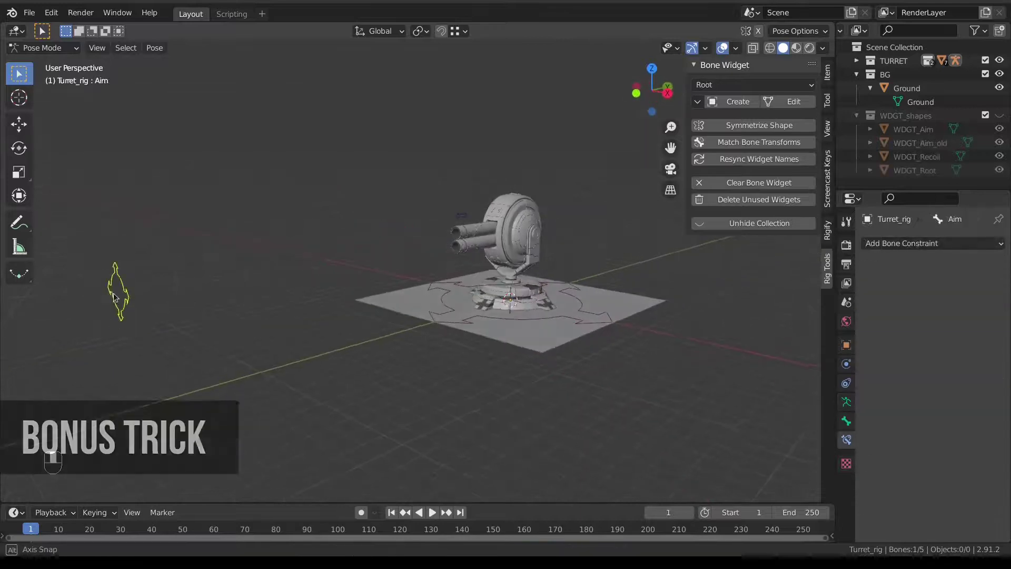
# Move the Aim control around the turret to check how its arrowed-circle widget is oriented towards the guns.
pyautogui.press('g')
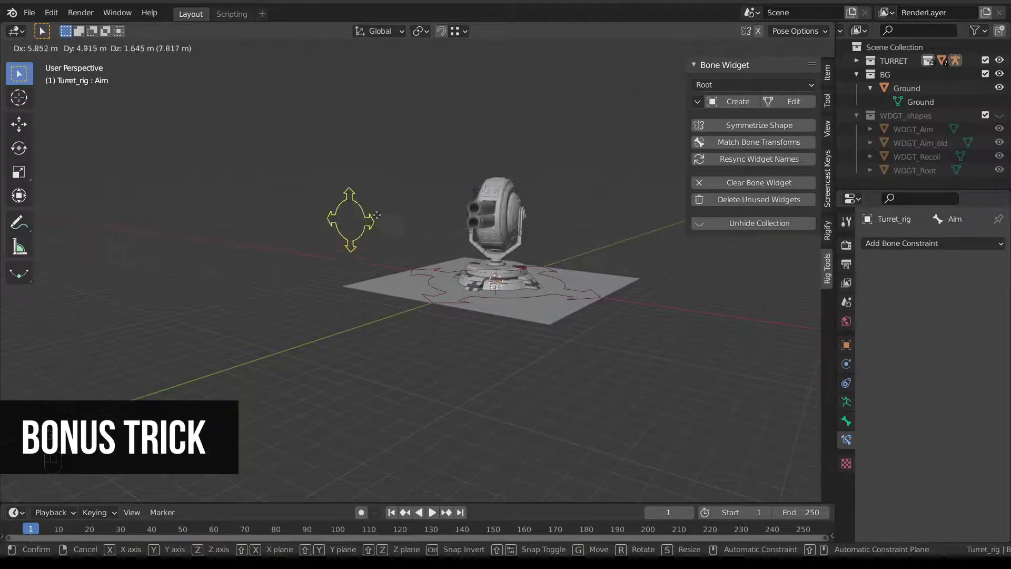
pyautogui.click(389, 218)
pyautogui.moveTo(295, 236); pyautogui.dragTo(366, 245, button='middle')
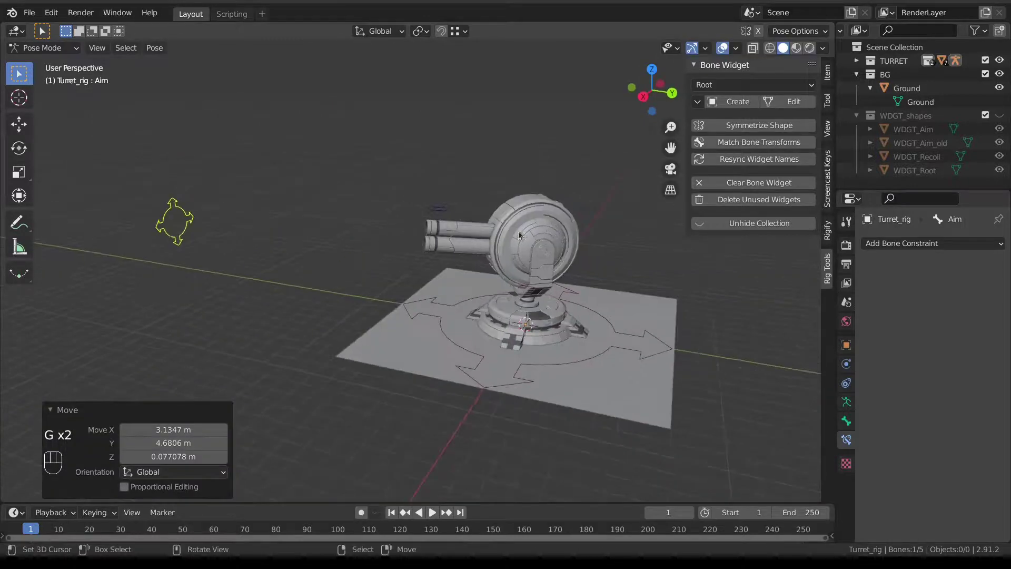
pyautogui.moveTo(232, 243); pyautogui.dragTo(369, 234, button='middle')
pyautogui.rightClick(339, 223)
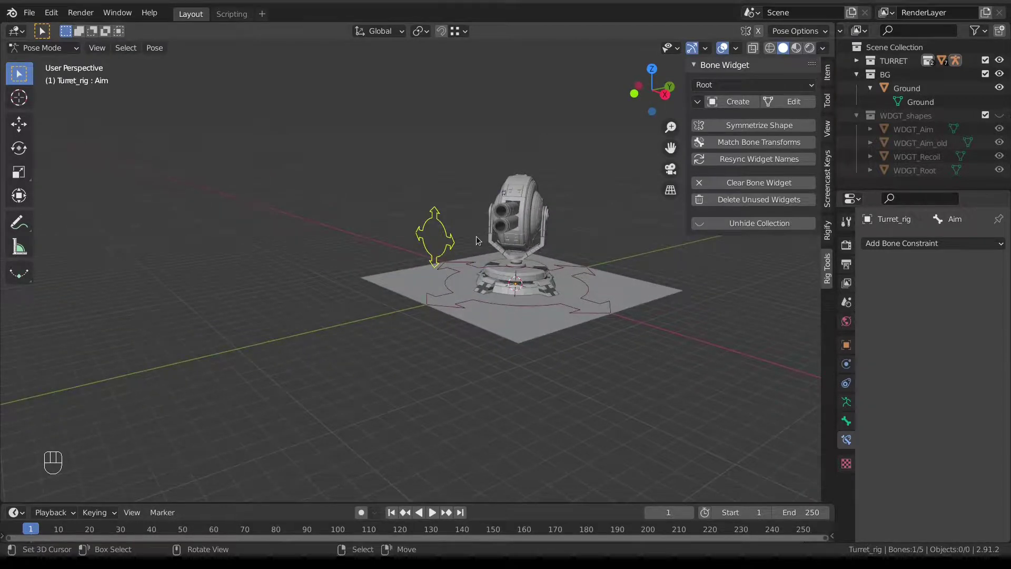
pyautogui.moveTo(476, 236); pyautogui.dragTo(441, 235, button='middle')
pyautogui.press('g')
pyautogui.click(335, 262)
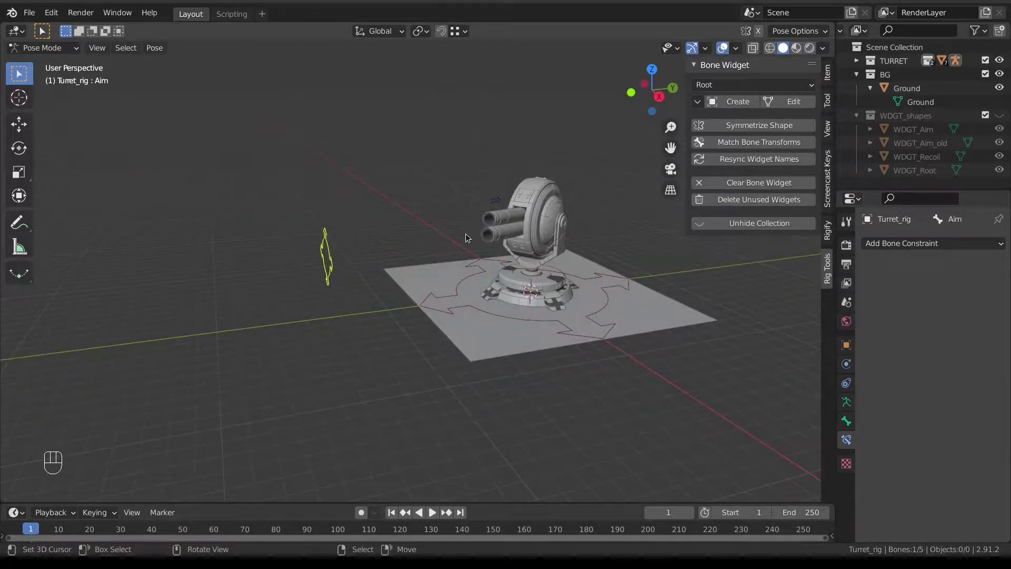
# Clear the rotation and location of all the control bones.
pyautogui.hotkey('alt', 'r')
pyautogui.hotkey('alt', 'g')
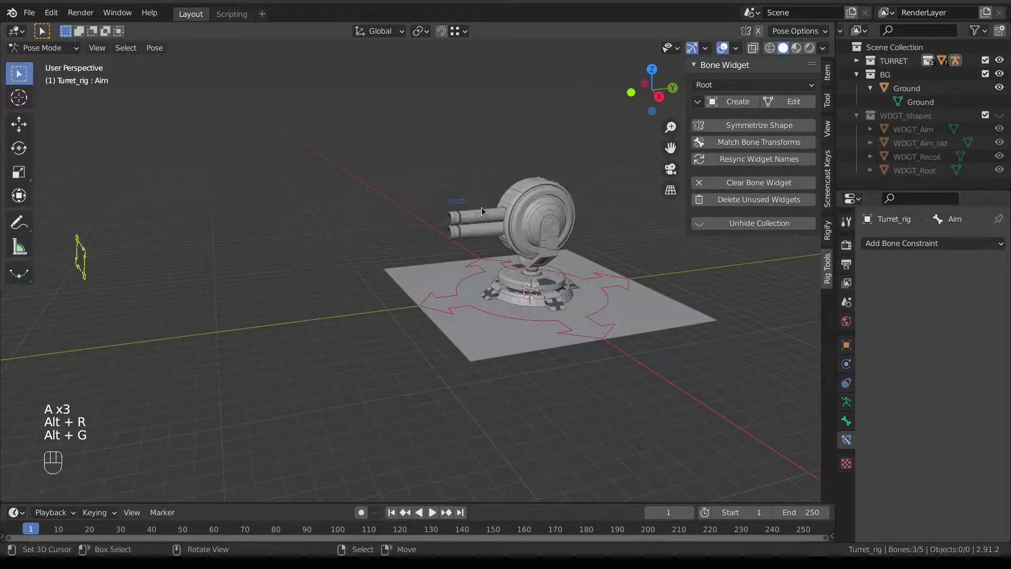
pyautogui.keyDown('shift'); pyautogui.moveTo(482, 207); pyautogui.dragTo(495, 236, button='middle'); pyautogui.keyUp('shift')
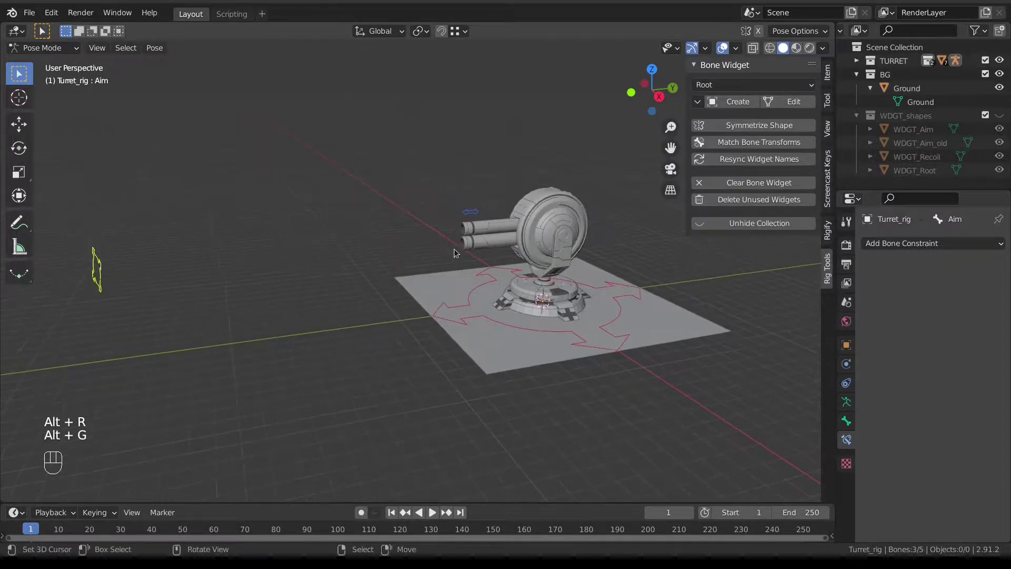
pyautogui.press('KP_3')
pyautogui.moveTo(143, 283); pyautogui.dragTo(180, 288, button='middle')
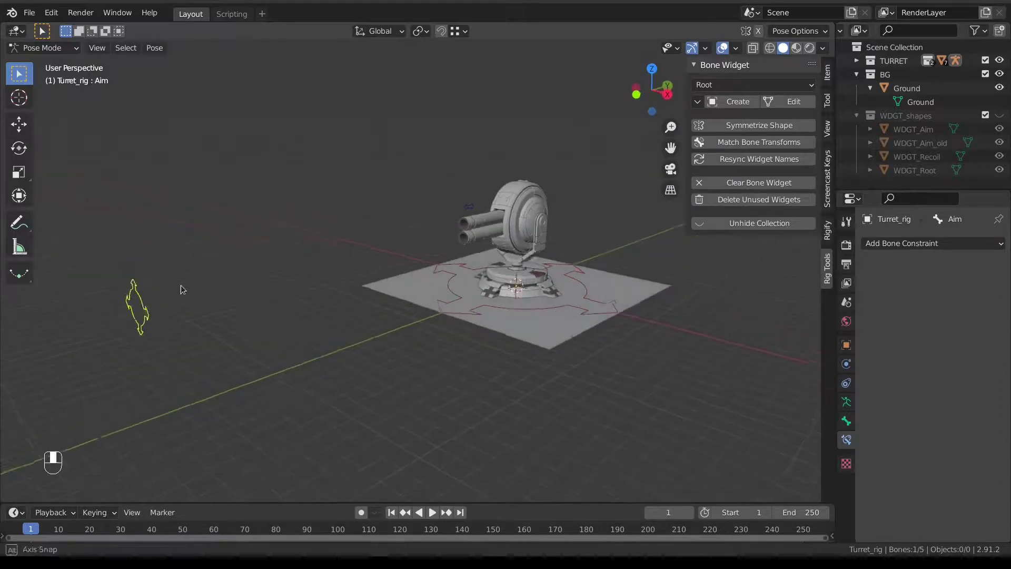
# Move the Aim control about 11.4 m in X, 11.6 m in Y and 1.5 m in Z to examine its widget's orientation.
pyautogui.press('g')
pyautogui.click(519, 274)
pyautogui.moveTo(519, 274); pyautogui.dragTo(422, 296, button='middle')
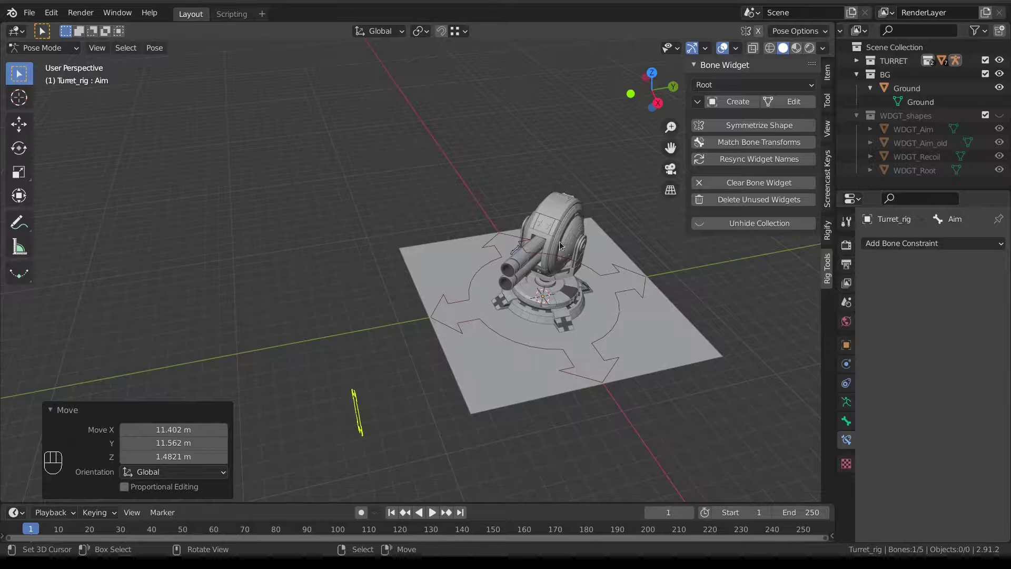
pyautogui.moveTo(559, 244); pyautogui.dragTo(504, 197, button='middle')
# Show the hidden armature layer that holds the body bone alongside the control bones.
pyautogui.click(846, 401)
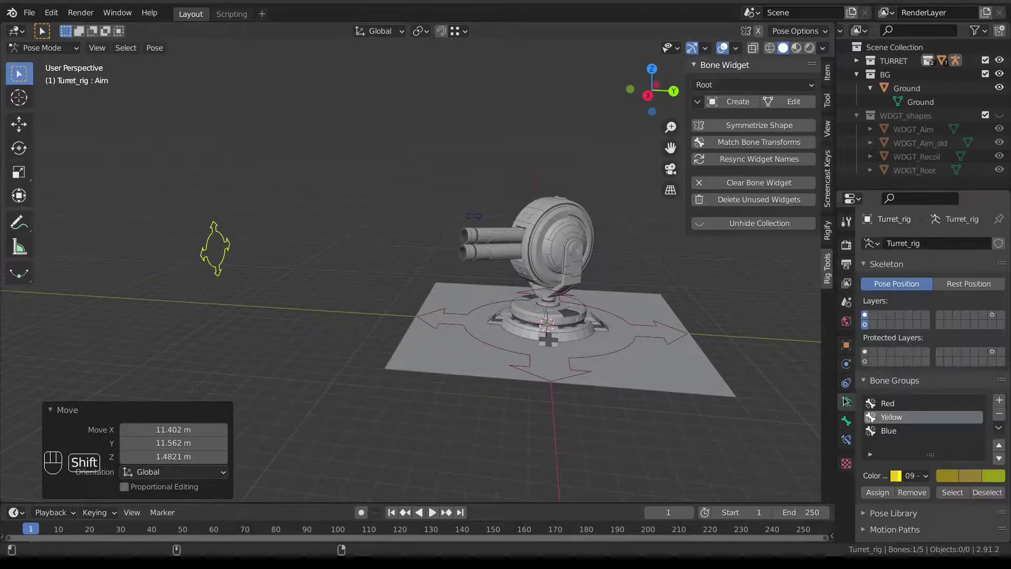
pyautogui.click(993, 314)
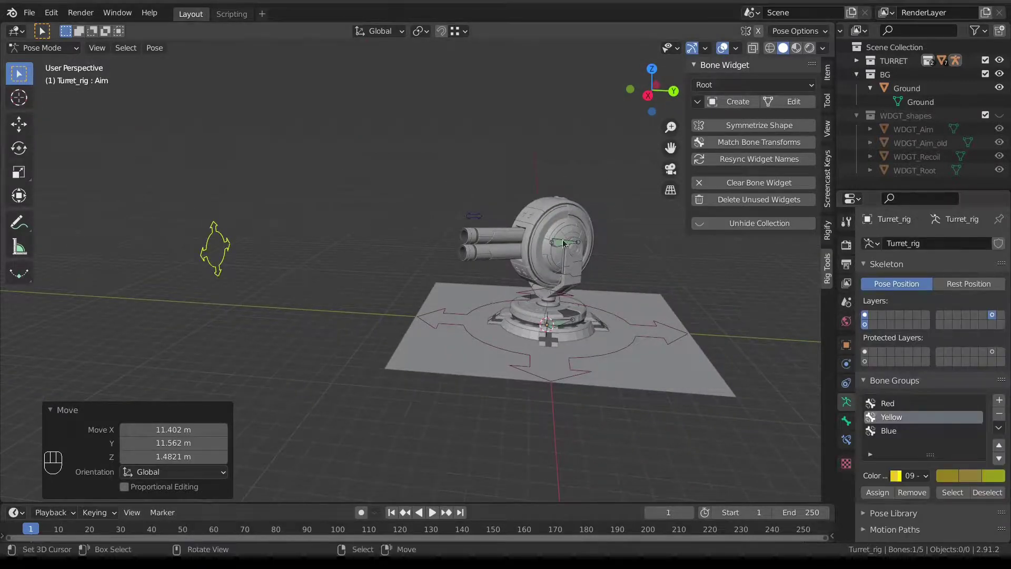
pyautogui.click(566, 244)
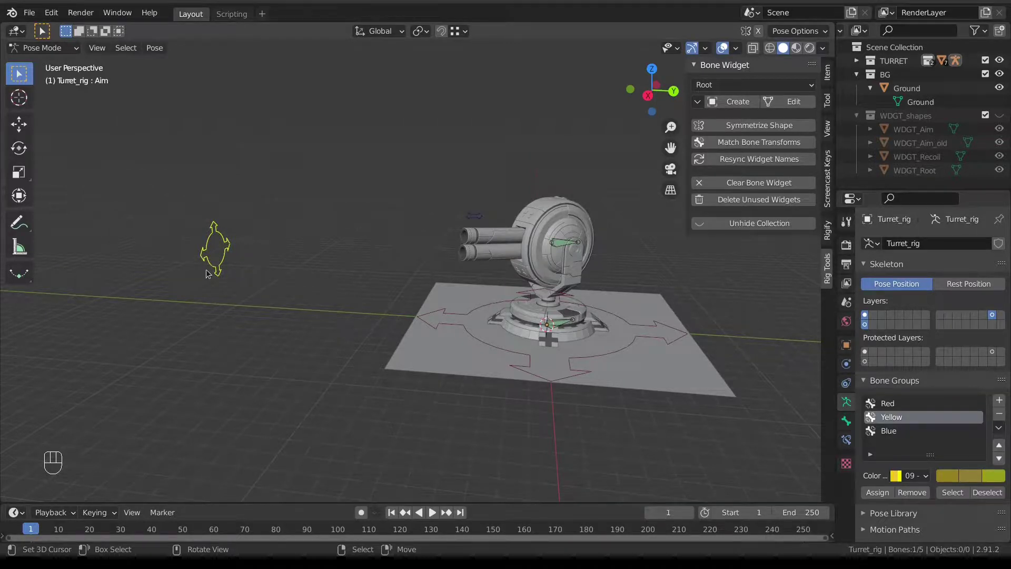
# Add a Damped Track constraint to the Aim bone with the body bone as its target.
pyautogui.click(847, 440)
pyautogui.keyDown('shift'); pyautogui.click(551, 246); pyautogui.keyUp('shift')
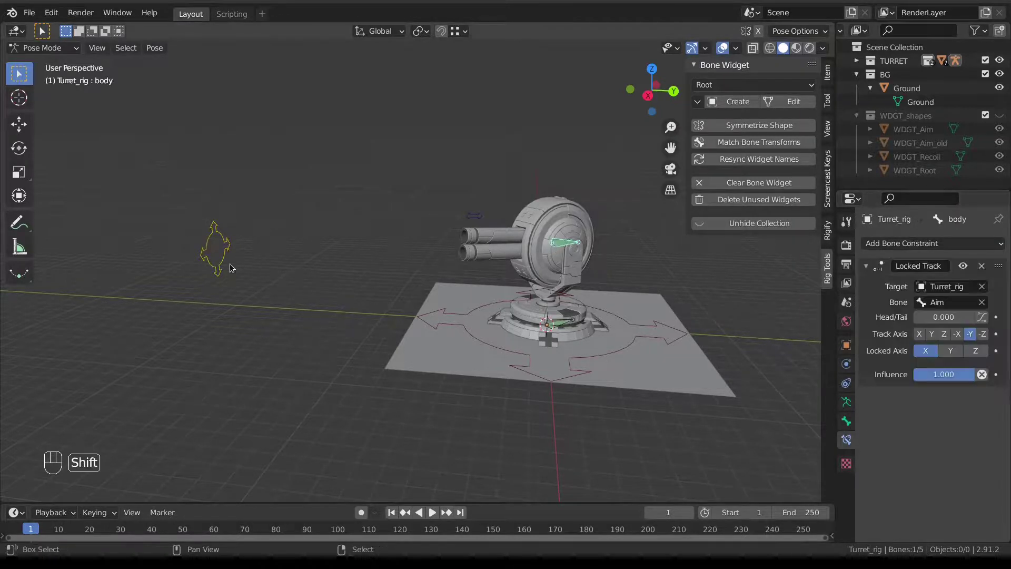
pyautogui.keyDown('shift'); pyautogui.click(229, 264); pyautogui.keyUp('shift')
pyautogui.hotkey('shift', 'ctrl', 'c')
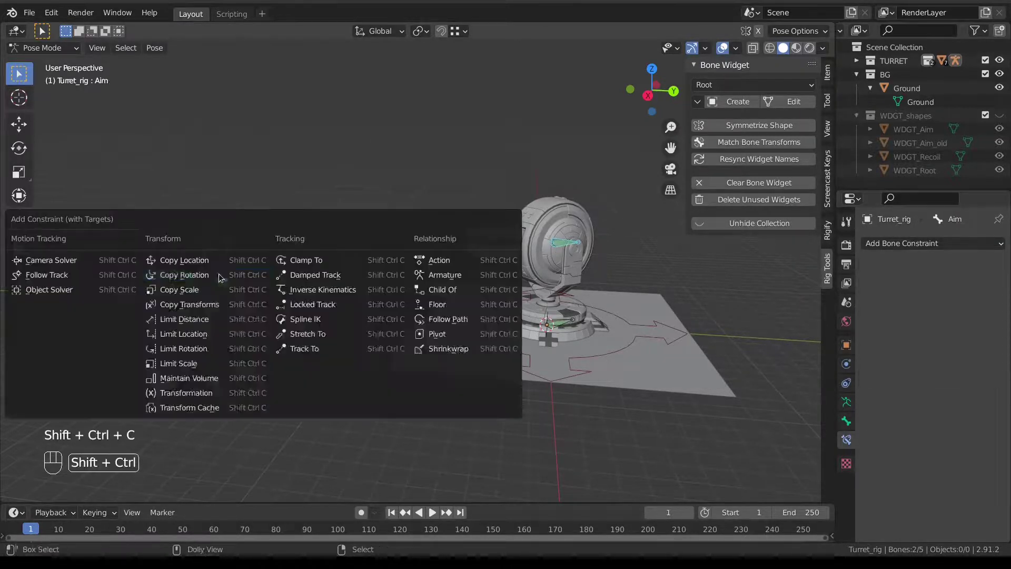
pyautogui.click(349, 274)
# Test the Damped Track by moving the Aim control about -2.6 m in X, -1 m in Y and 7.4 m in Z.
pyautogui.scroll(-4, 252, 286)
pyautogui.moveTo(252, 286); pyautogui.dragTo(337, 292, button='middle')
pyautogui.press('g')
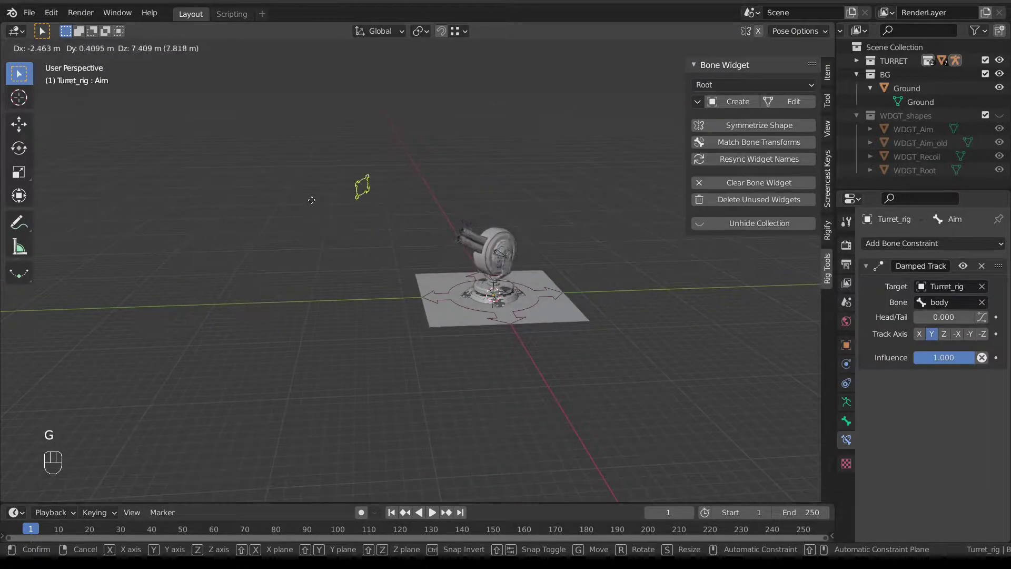
pyautogui.click(331, 227)
pyautogui.moveTo(331, 228); pyautogui.dragTo(353, 257, button='middle')
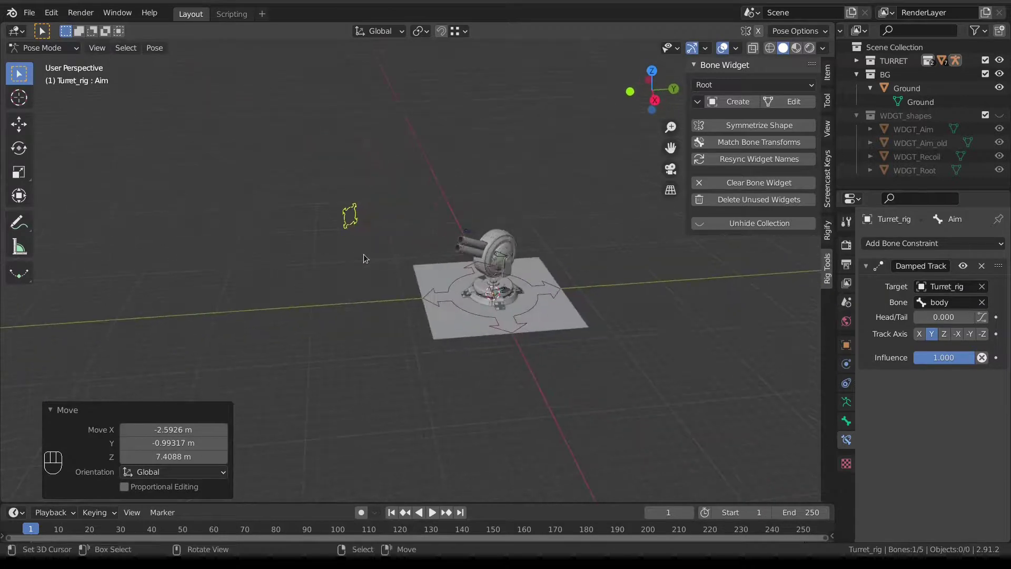
pyautogui.moveTo(414, 233); pyautogui.dragTo(462, 229, button='middle')
# Clear the Aim control's rotation and location, and cancel a further trial move.
pyautogui.hotkey('alt', 'r')
pyautogui.press('alt')
pyautogui.hotkey('alt', 'g')
pyautogui.press('g')
pyautogui.rightClick(506, 259)
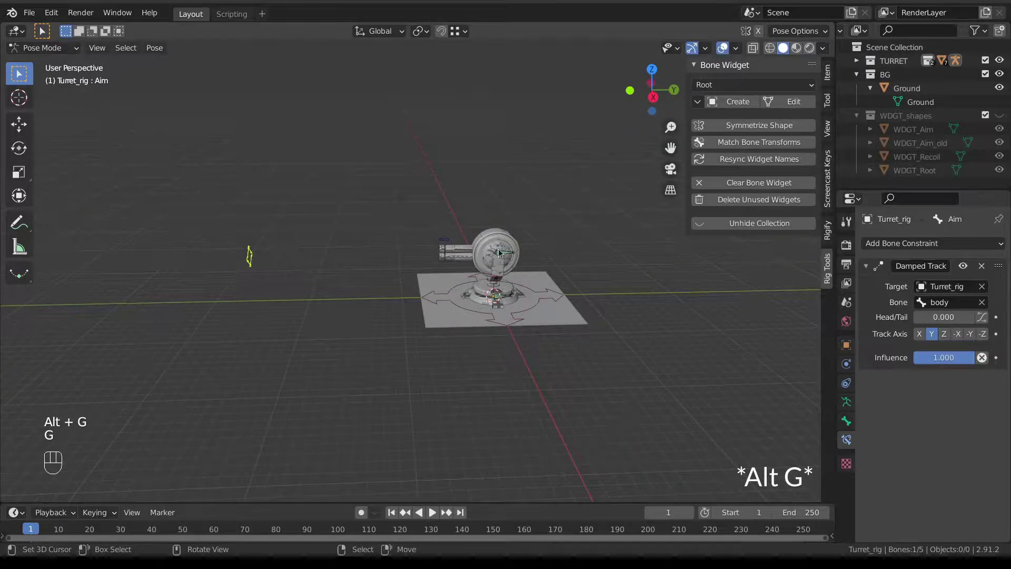
# Select the body bone, annotate the tracking loop between it and the Aim control, undo the annotations, and switch to the right view.
pyautogui.click(508, 256)
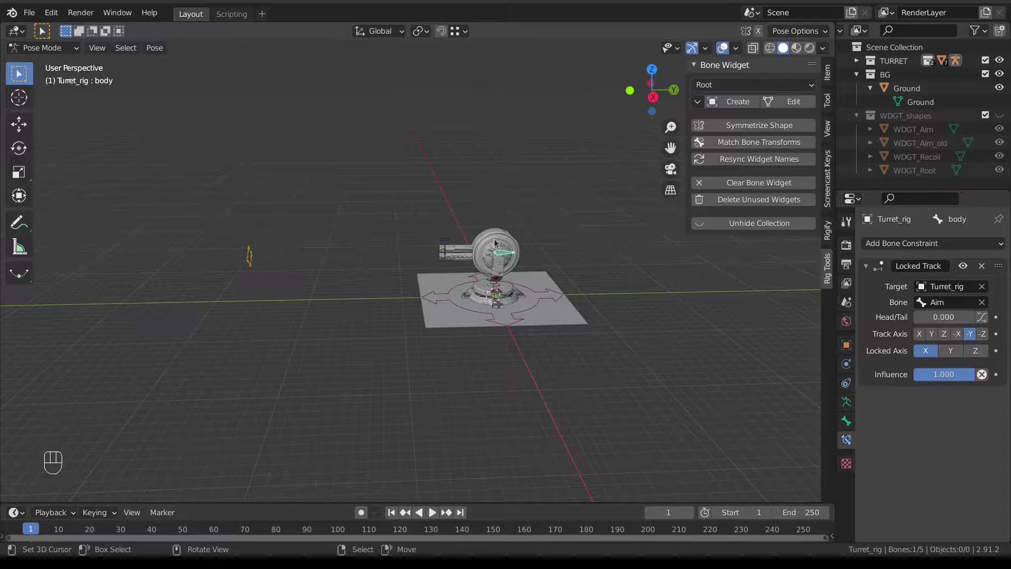
pyautogui.moveTo(495, 230); pyautogui.dragTo(286, 202)
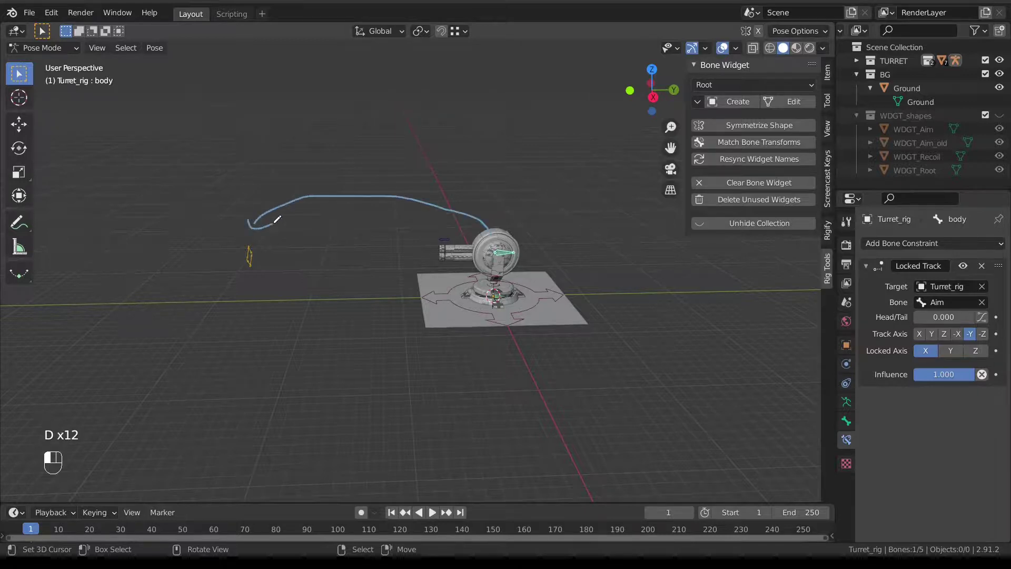
pyautogui.moveTo(262, 269); pyautogui.dragTo(483, 276)
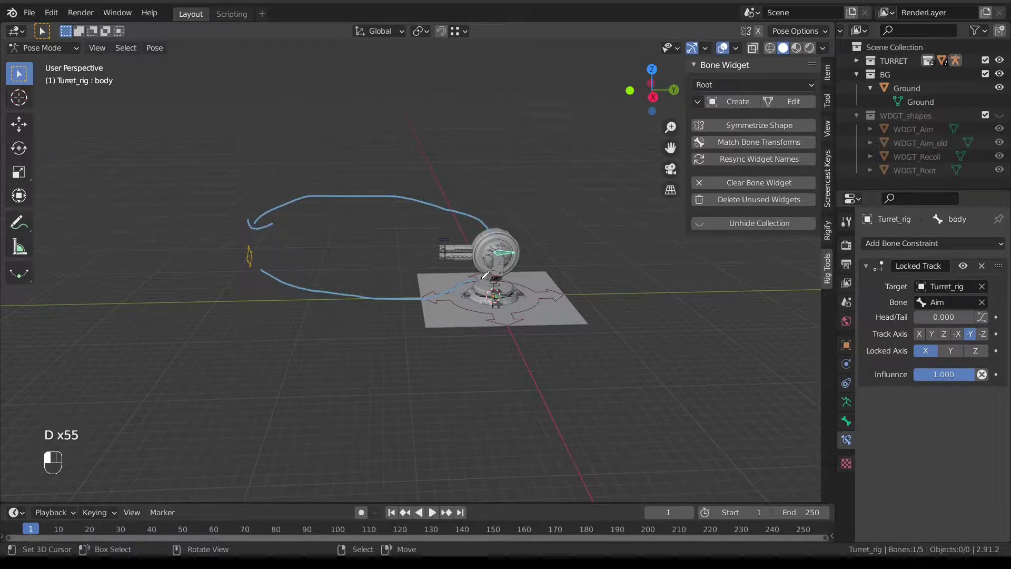
pyautogui.hotkey('ctrl', 'z')
pyautogui.hotkey('ctrl', 'z')
pyautogui.hotkey('ctrl', 'z')
pyautogui.hotkey('ctrl', 'z')
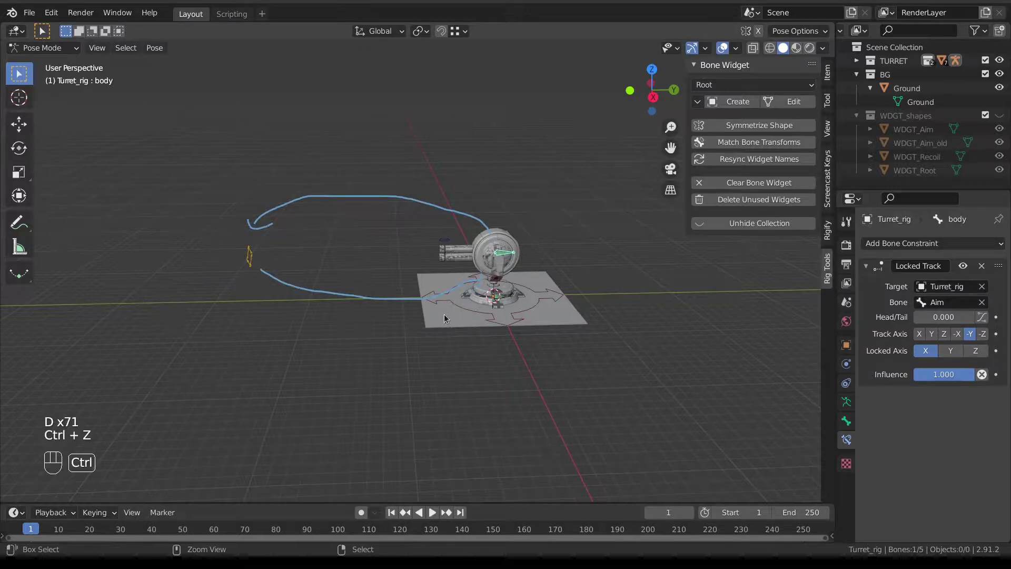
pyautogui.hotkey('ctrl', 'z')
pyautogui.press('KP_3')
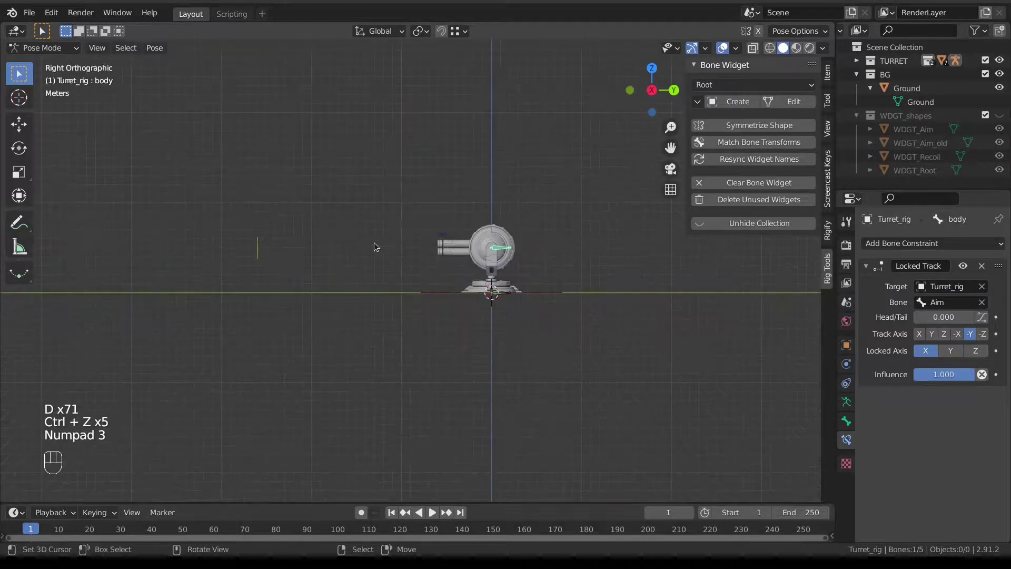
# Duplicate the Aim bone in Edit Mode, leaving the copy in the same place as the original.
pyautogui.scroll(3, 359, 326)
pyautogui.keyDown('shift'); pyautogui.moveTo(257, 266); pyautogui.dragTo(375, 274, button='middle'); pyautogui.keyUp('shift')
pyautogui.click(318, 250)
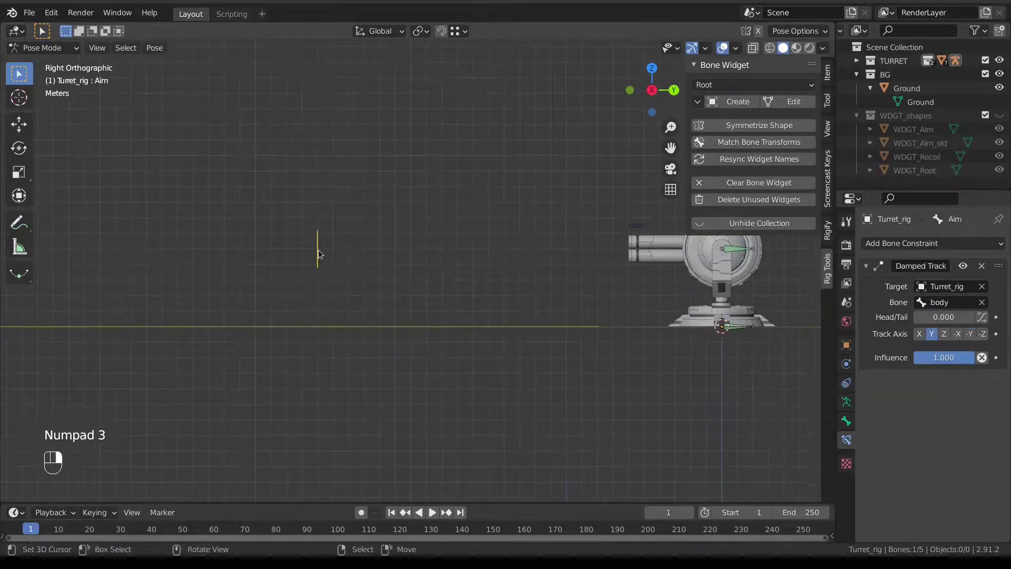
pyautogui.press('Tab')
pyautogui.click(450, 236)
pyautogui.scroll(2, 347, 251)
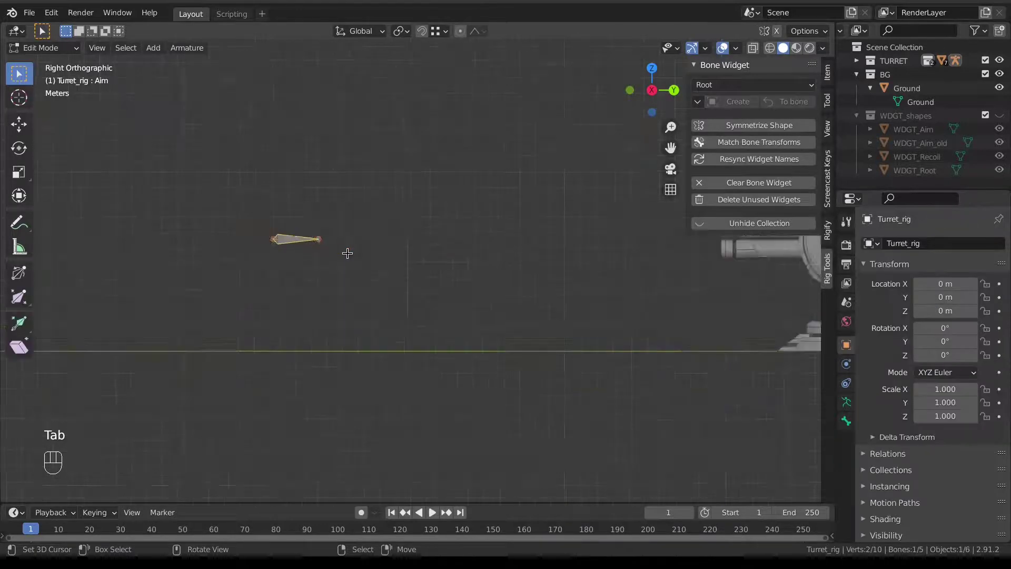
pyautogui.keyDown('shift'); pyautogui.moveTo(348, 253); pyautogui.dragTo(423, 277, button='middle'); pyautogui.keyUp('shift')
pyautogui.hotkey('shift', 'd')
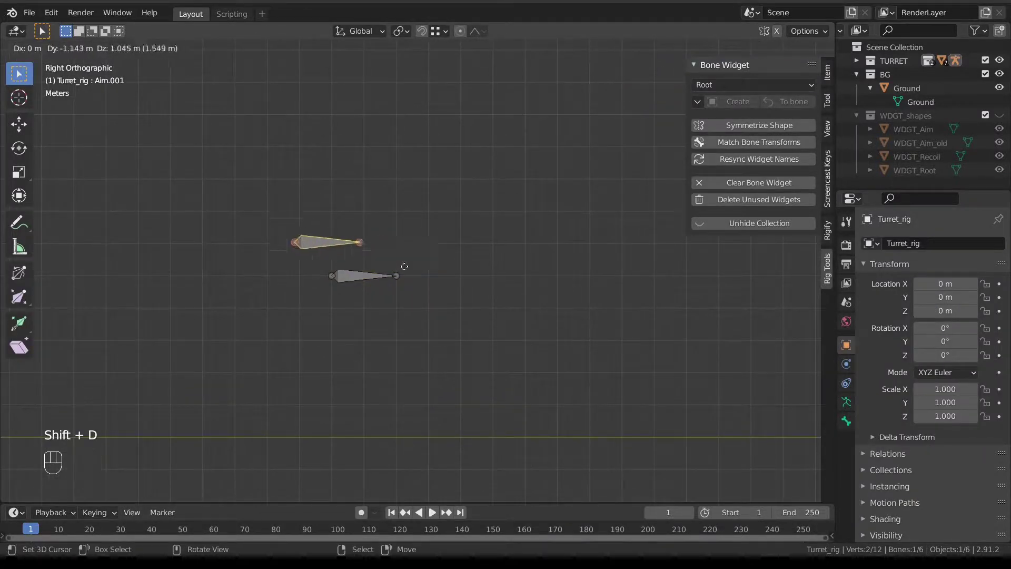
pyautogui.rightClick(422, 278)
# Change the pivot point and scale the duplicated bone to 0.5 of its size from its head.
pyautogui.press('s')
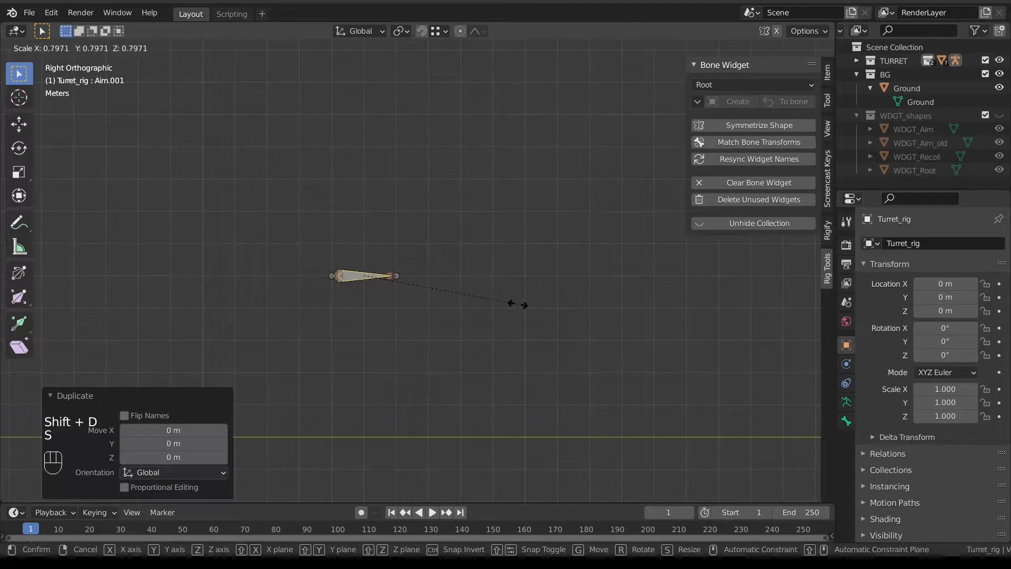
pyautogui.rightClick(519, 305)
pyautogui.press('.')
pyautogui.click(419, 262)
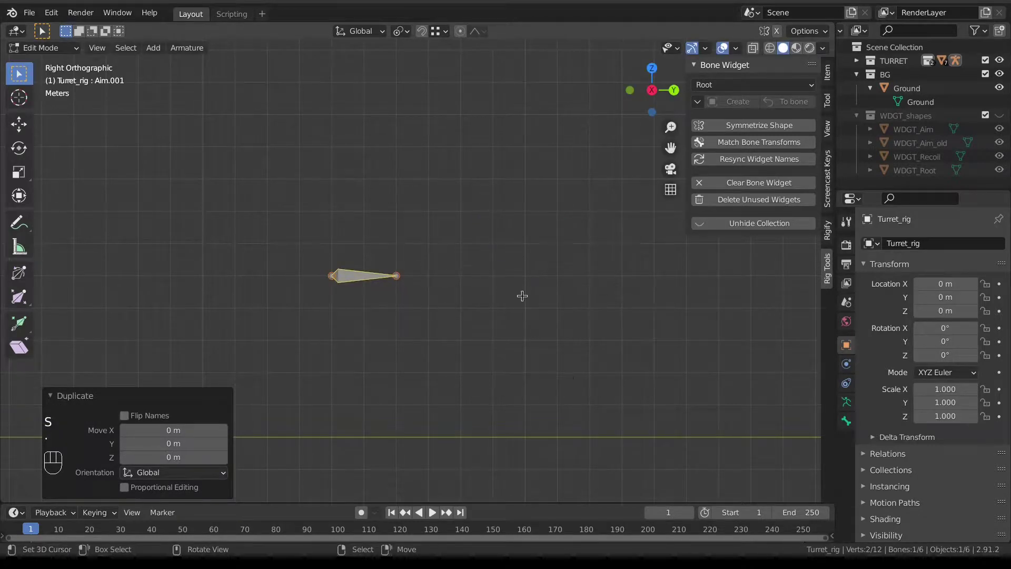
pyautogui.press('s')
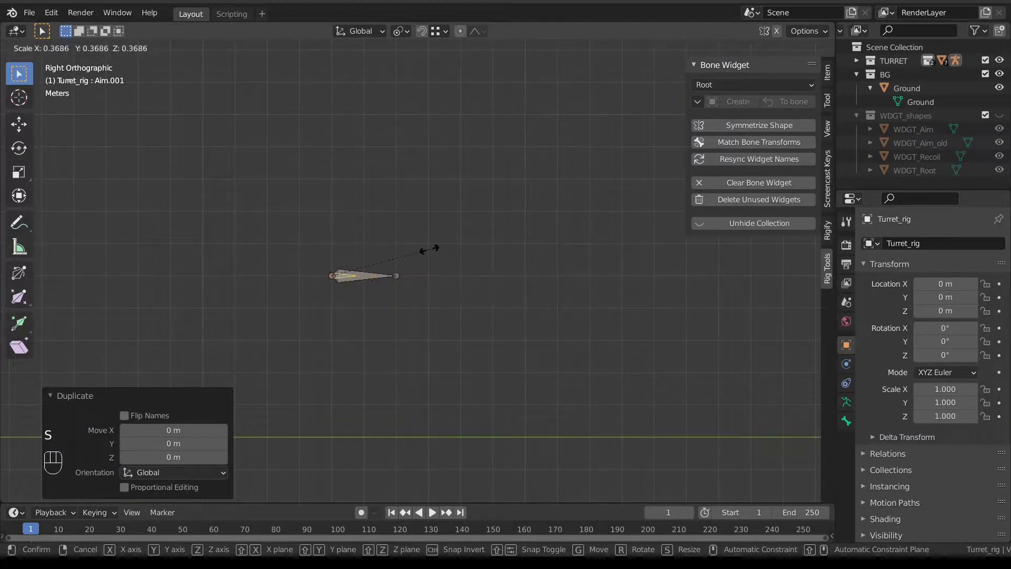
pyautogui.click(430, 248)
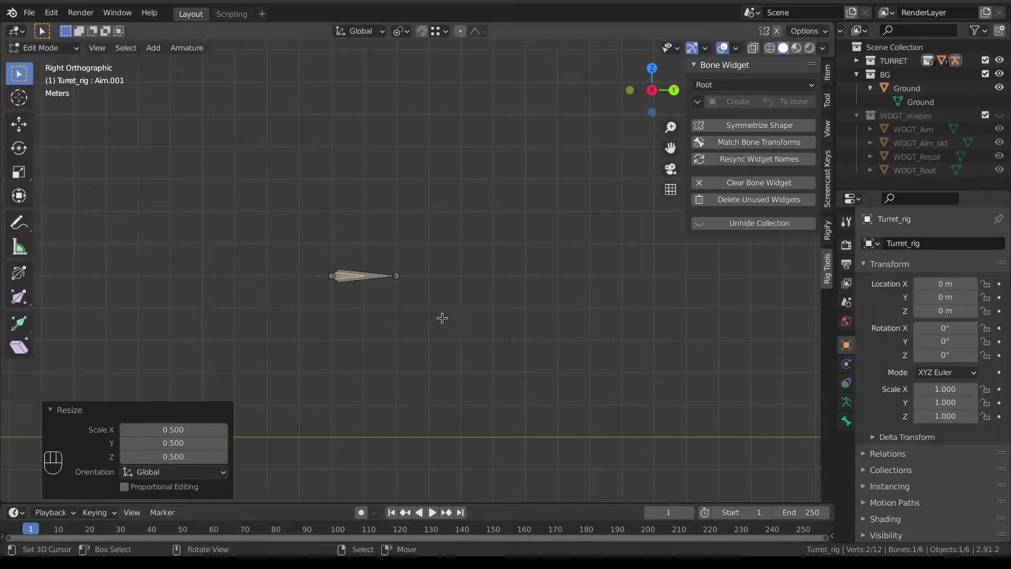
# Turn on the display of bone names in the armature's viewport display settings.
pyautogui.scroll(3, 323, 311)
pyautogui.click(846, 402)
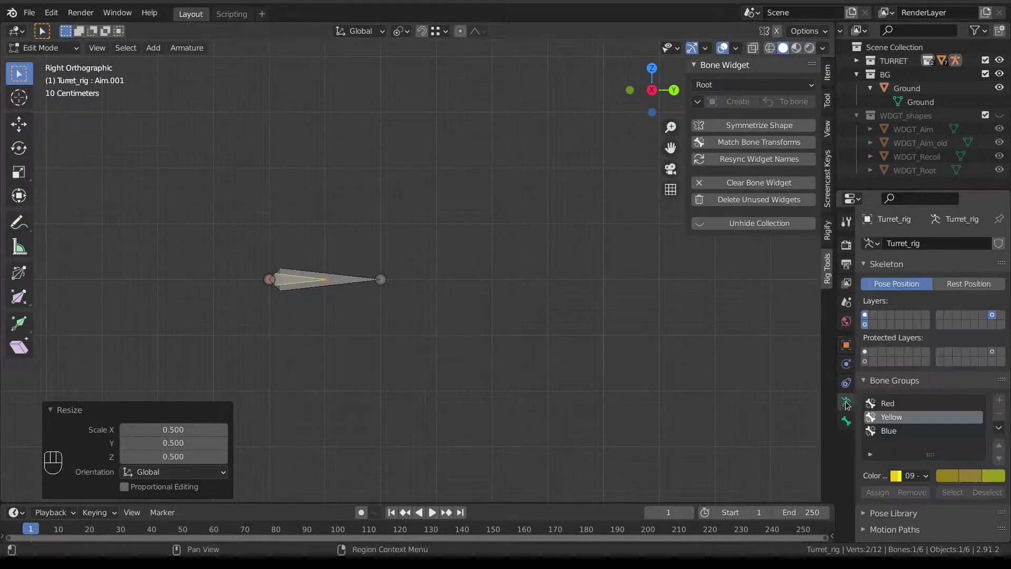
pyautogui.scroll(-4, 902, 485)
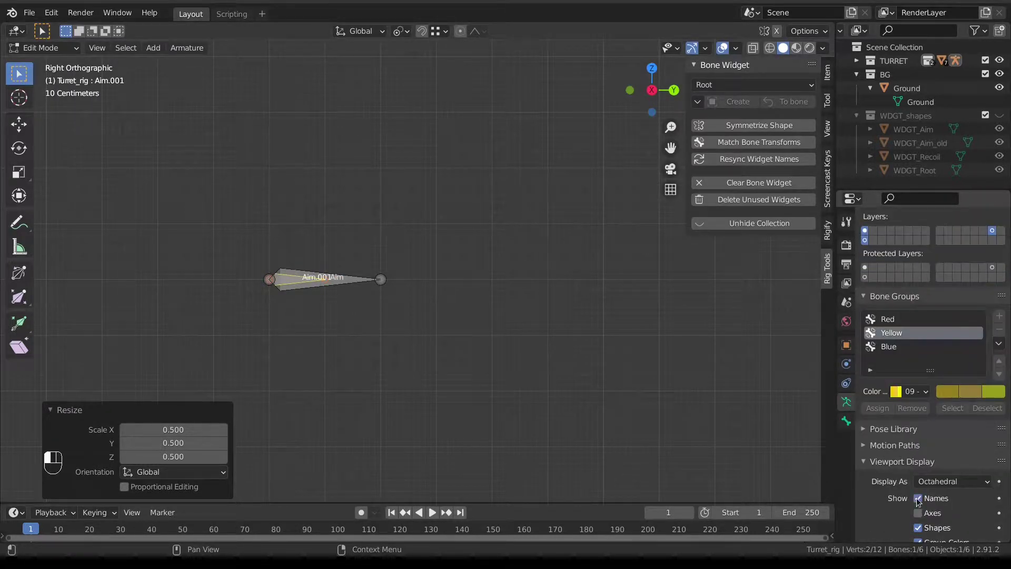
# Rename the smaller duplicated bone as aim_MCH.
pyautogui.click(352, 286)
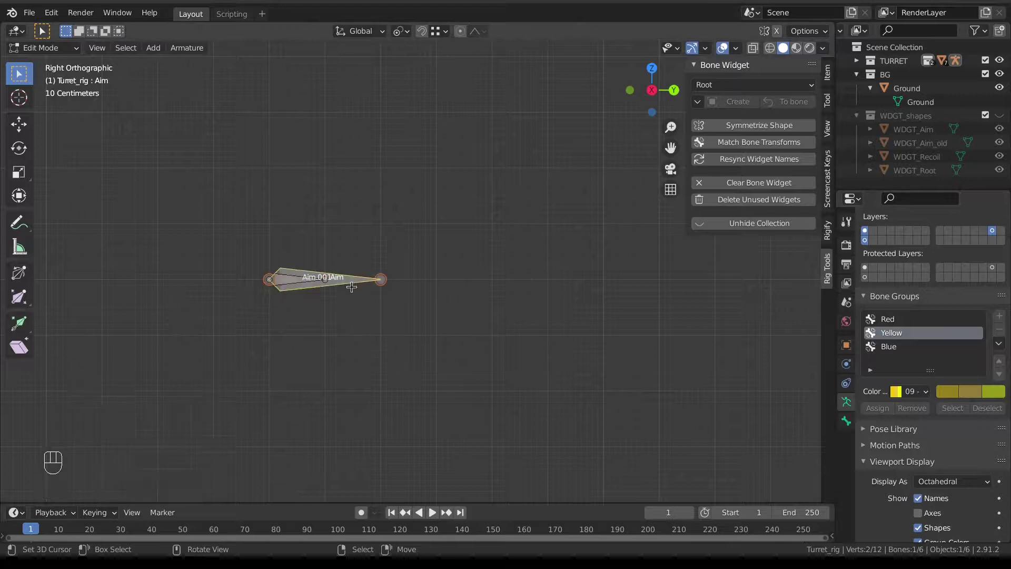
pyautogui.click(292, 276)
pyautogui.press('F2')
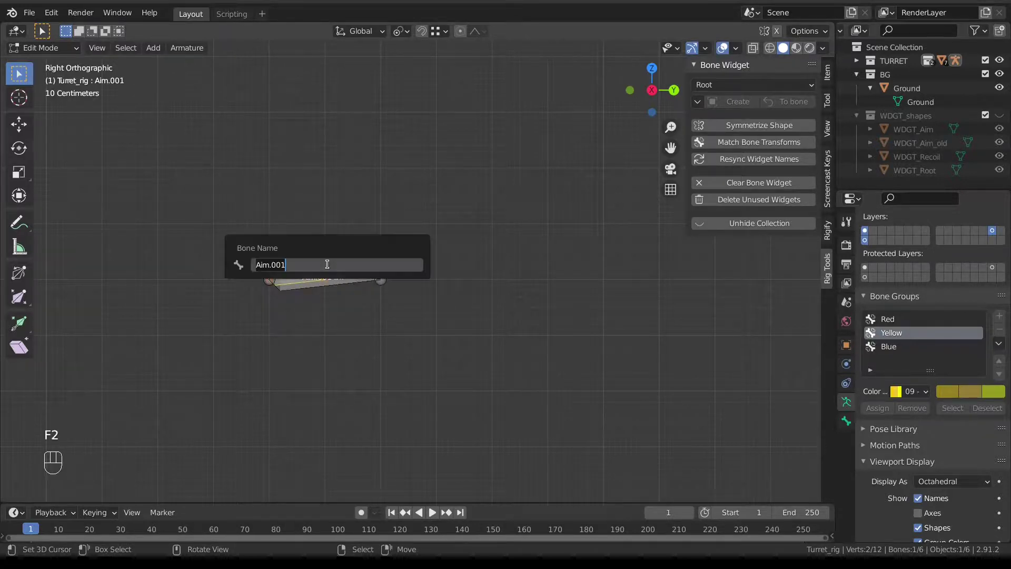
pyautogui.write('aim_')
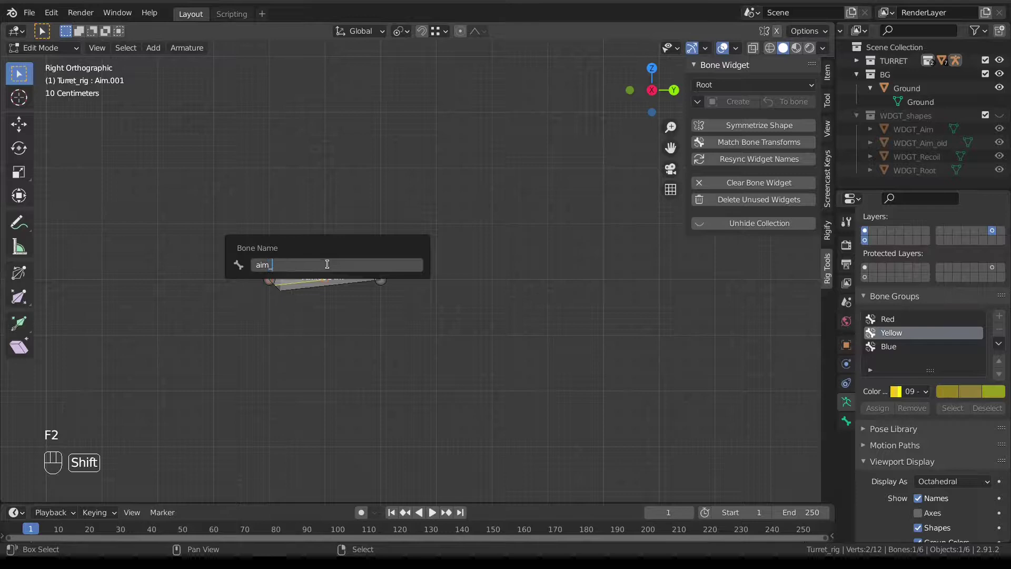
pyautogui.write('MCH')
pyautogui.press('Return')
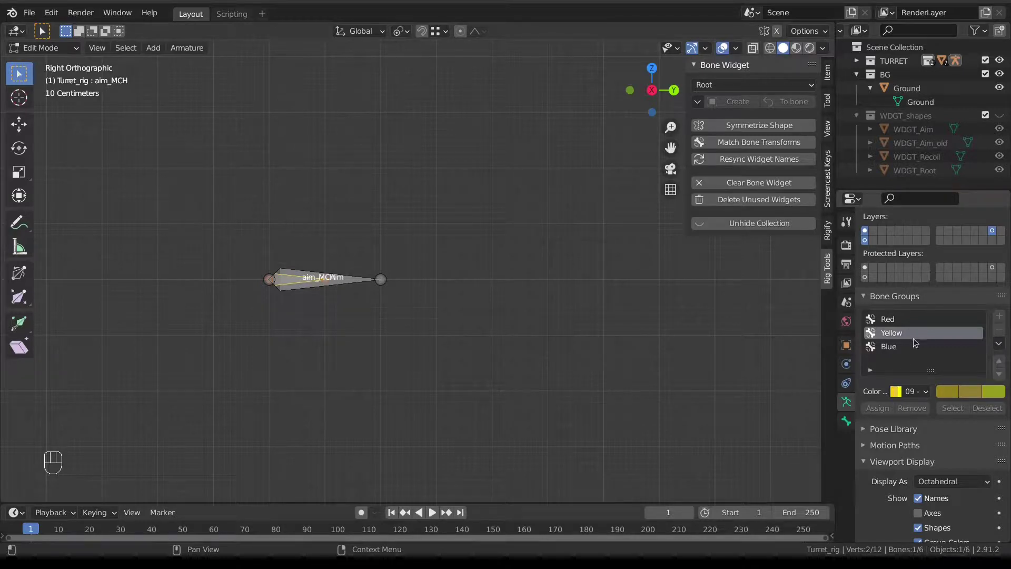
# Switch the rig to Pose Mode and remove the aim_MCH bone from the Yellow bone group.
pyautogui.press('Tab')
pyautogui.click(448, 445)
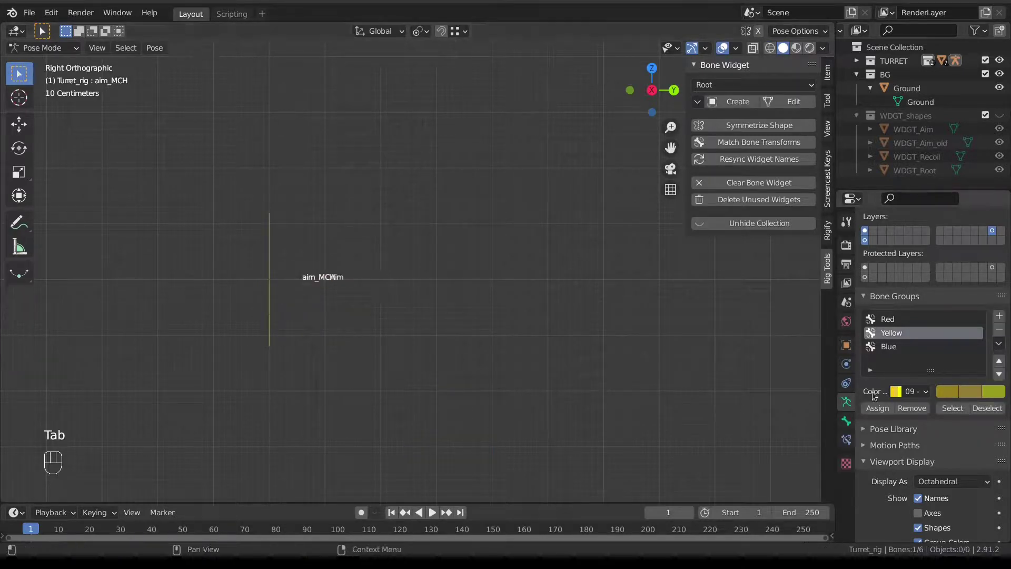
pyautogui.moveTo(362, 312)
pyautogui.mouseDown(button='middle')
pyautogui.moveTo(395, 317)
pyautogui.moveTo(349, 301)
pyautogui.mouseUp(button='middle')
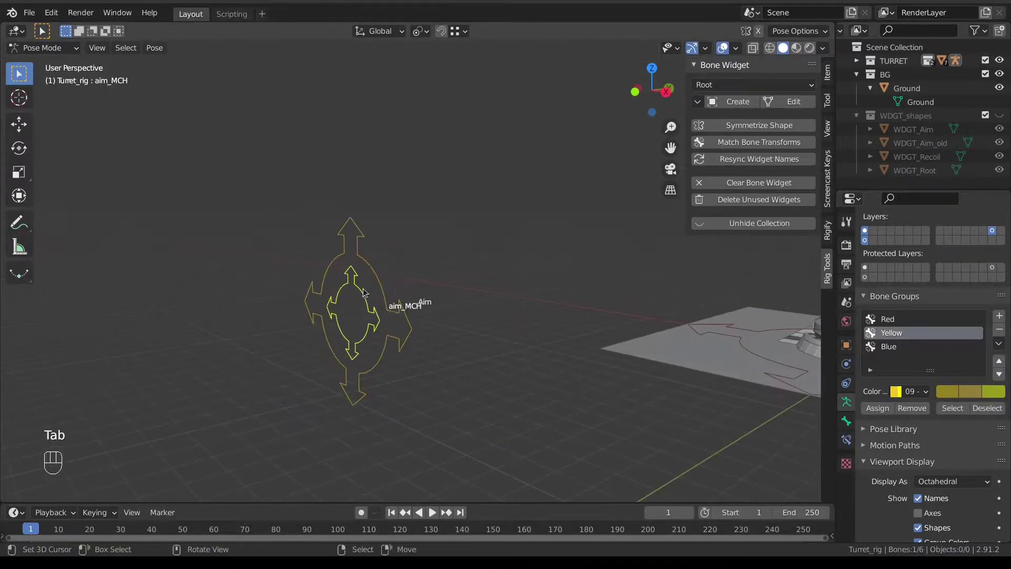
pyautogui.click(915, 407)
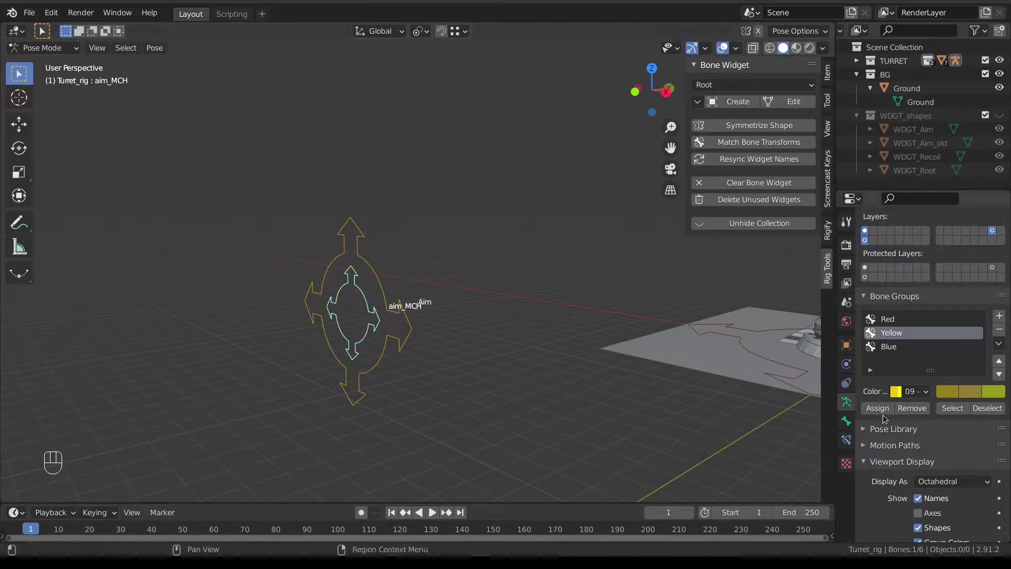
# Clear the WDGT_Aim custom shape from the aim_MCH bone's viewport display settings.
pyautogui.click(846, 421)
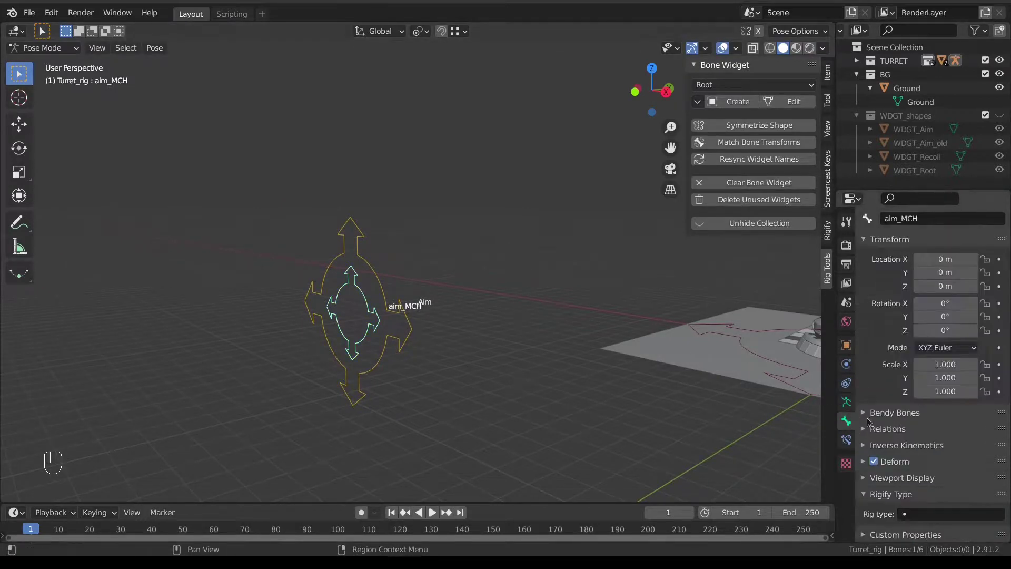
pyautogui.click(896, 478)
pyautogui.scroll(-5, 1002, 478)
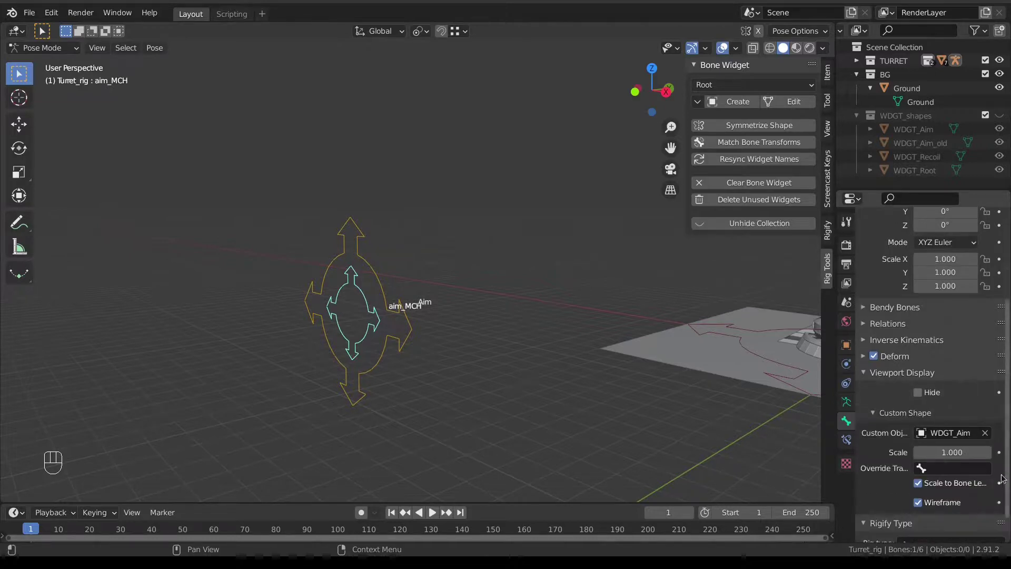
pyautogui.click(985, 432)
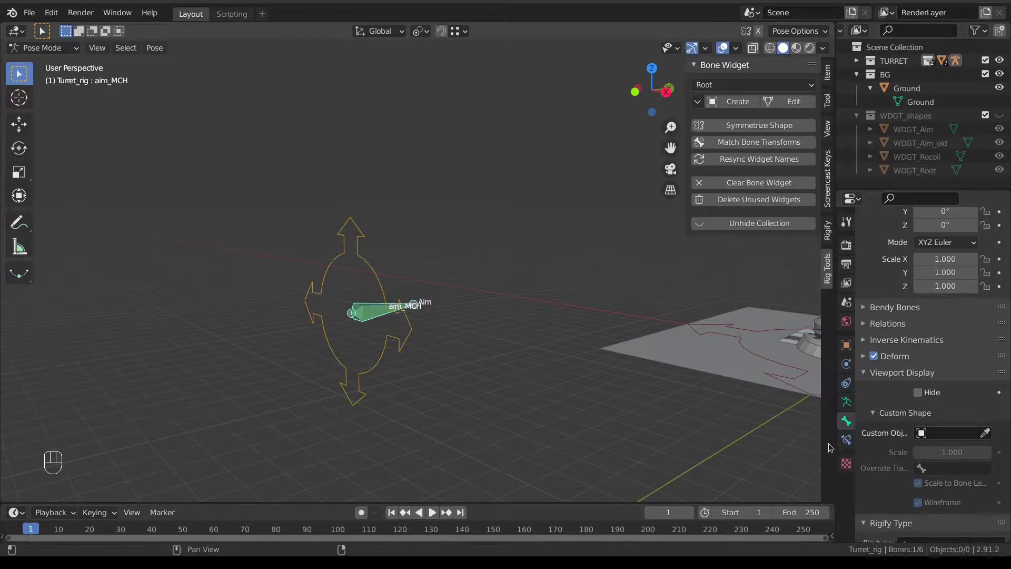
# Check the Damped Track constraint on aim_MCH and delete the one on the Aim control bone.
pyautogui.click(846, 440)
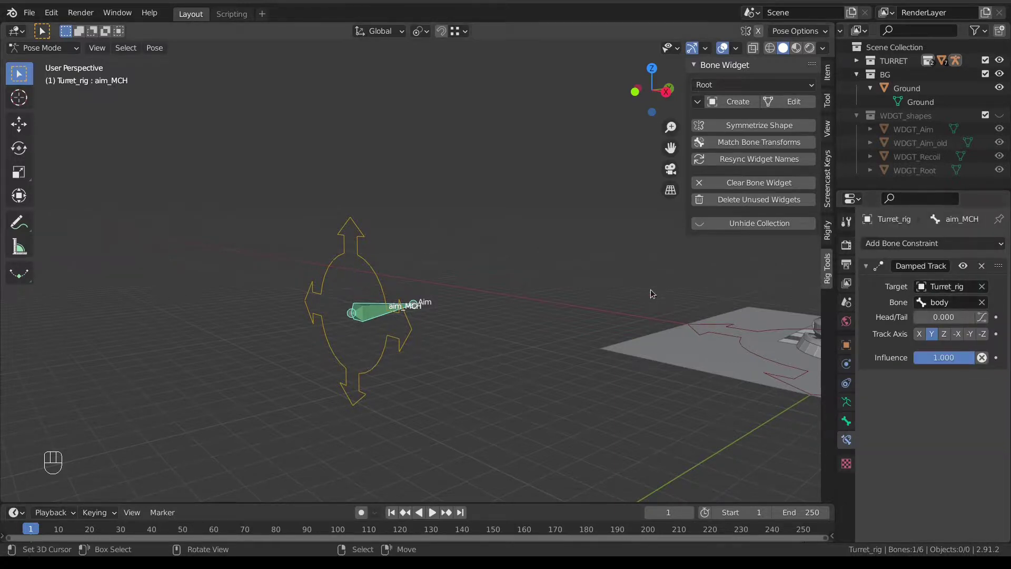
pyautogui.scroll(-5, 650, 289)
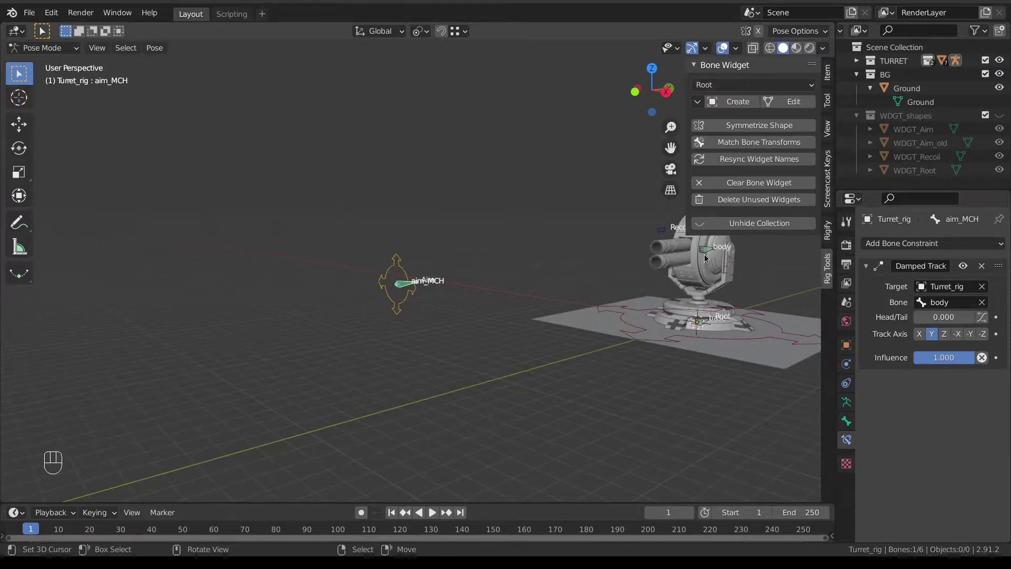
pyautogui.click(384, 266)
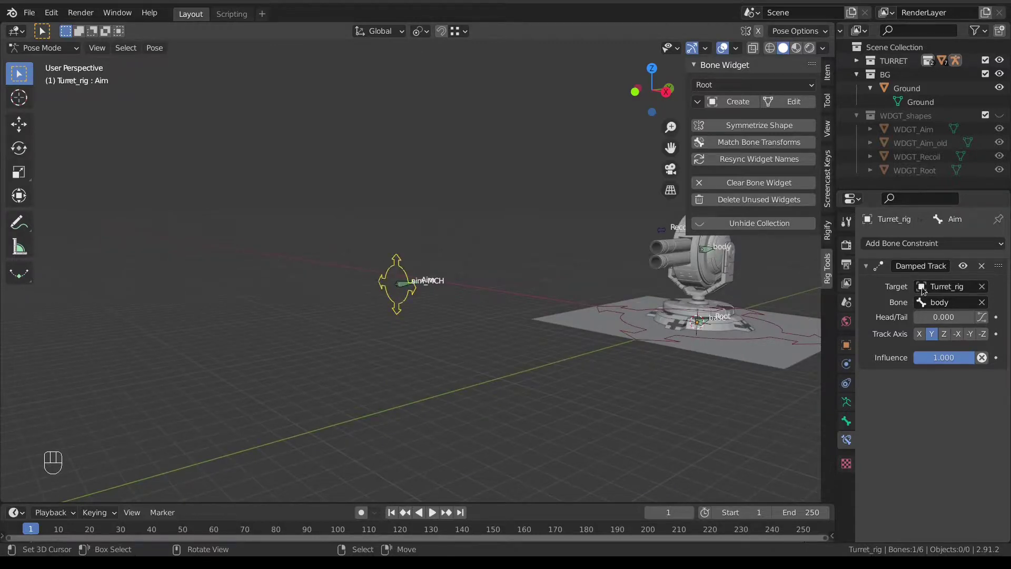
pyautogui.click(982, 266)
# Parent the aim_MCH bone to the Aim bone in Edit Mode with Keep Offset, and return to Pose Mode.
pyautogui.scroll(6, 387, 303)
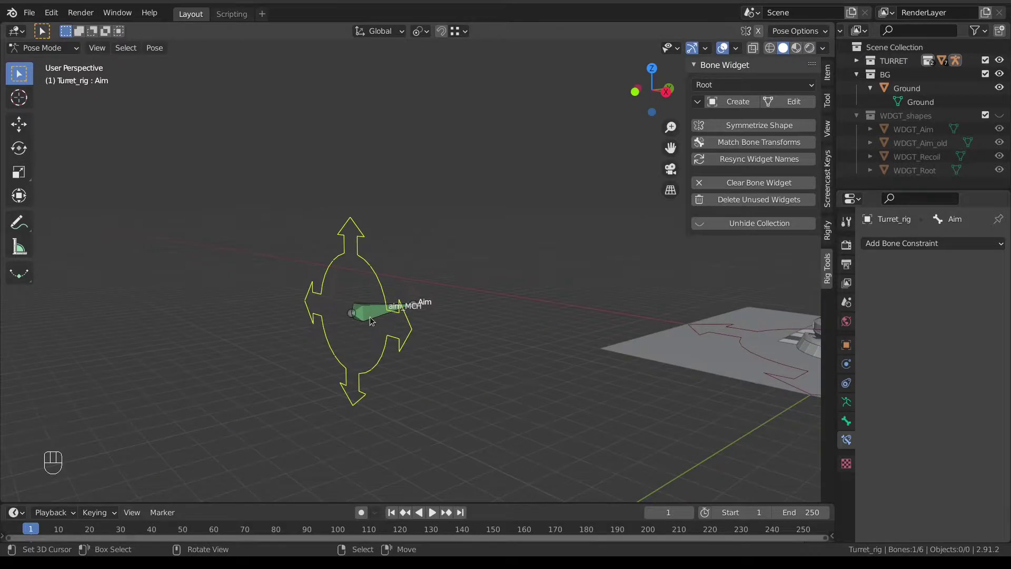
pyautogui.click(369, 316)
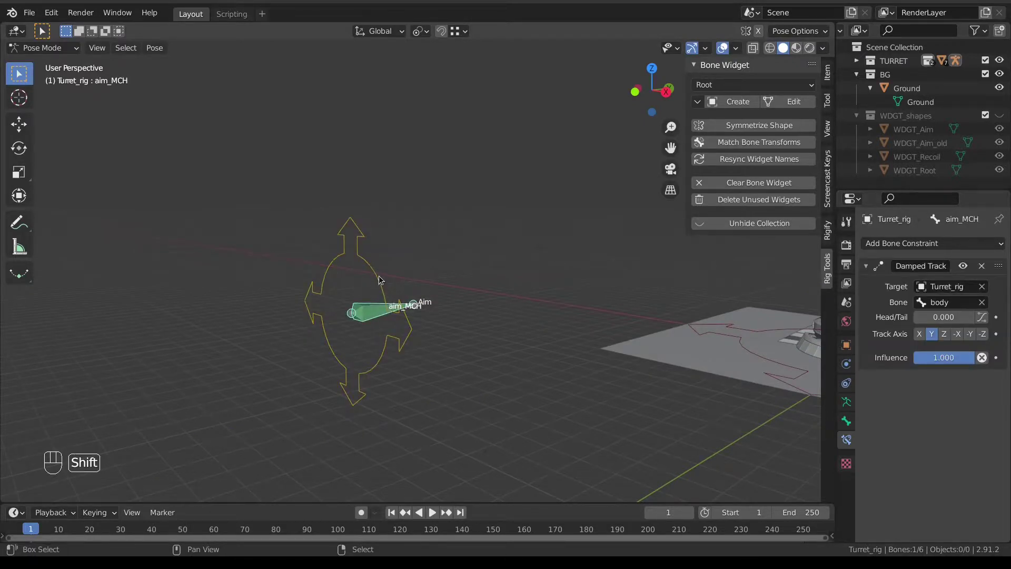
pyautogui.keyDown('shift'); pyautogui.click(377, 286); pyautogui.keyUp('shift')
pyautogui.press('Tab')
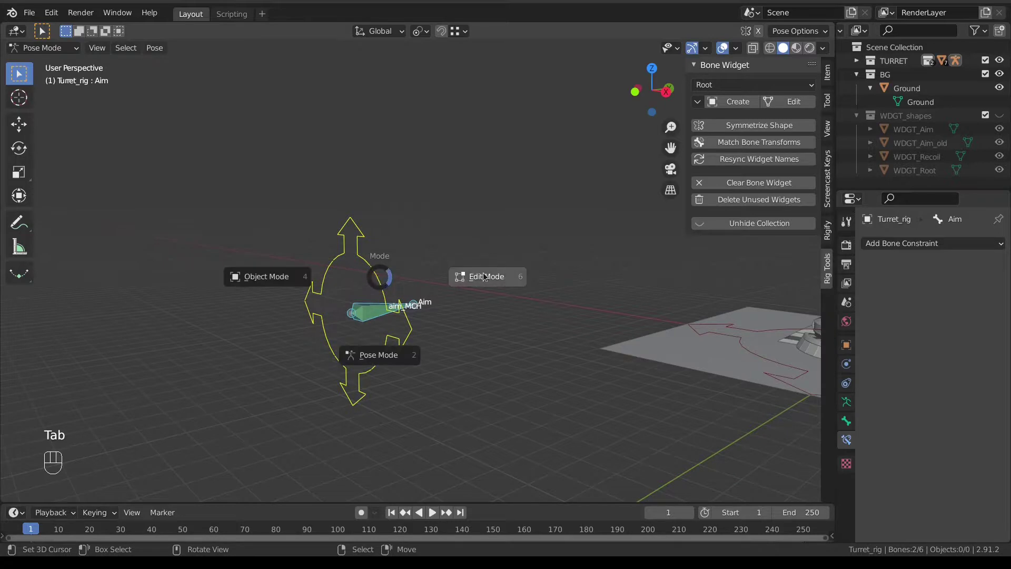
pyautogui.click(484, 276)
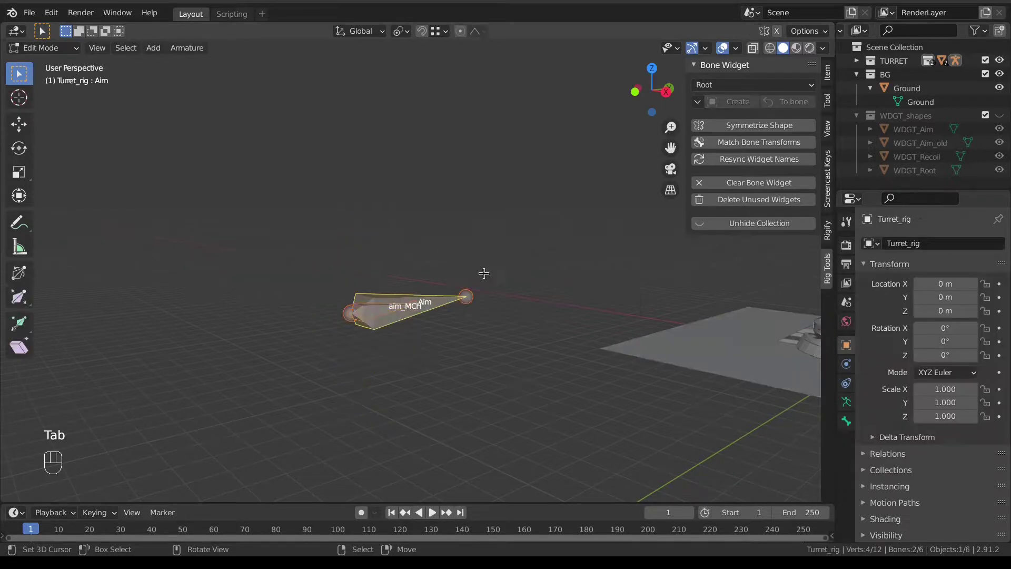
pyautogui.hotkey('ctrl', 'p')
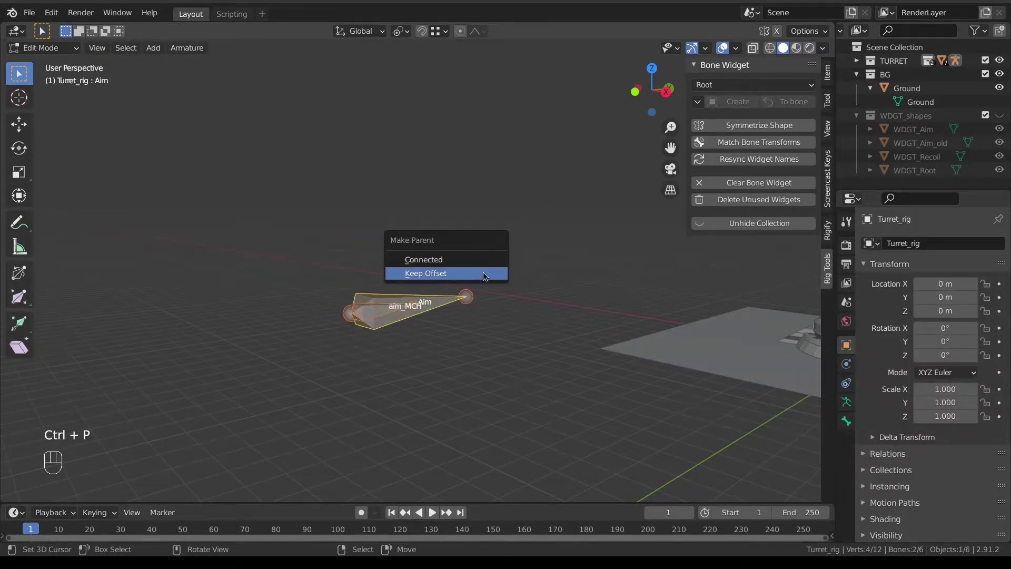
pyautogui.click(484, 273)
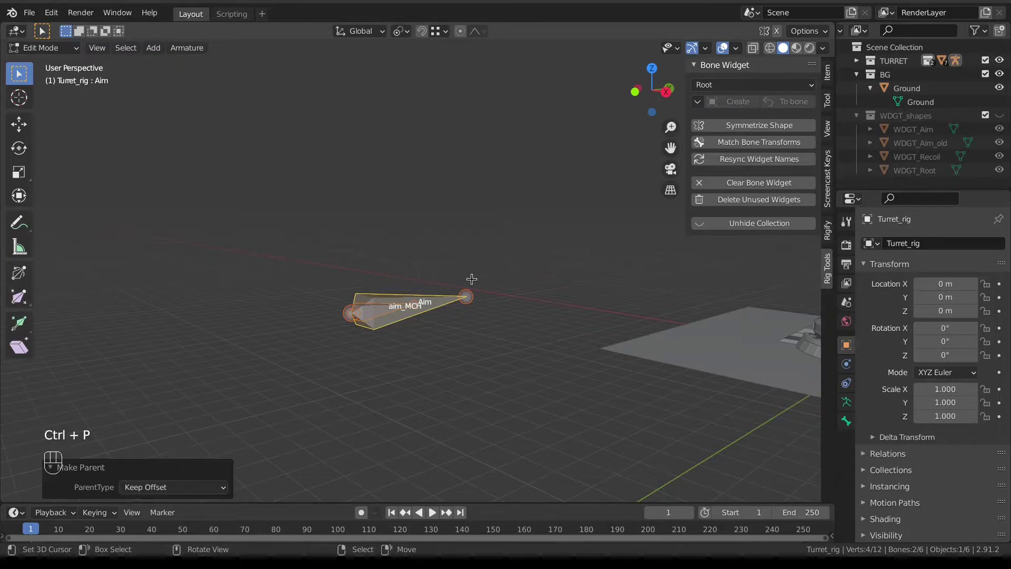
pyautogui.press('Tab')
pyautogui.click(451, 355)
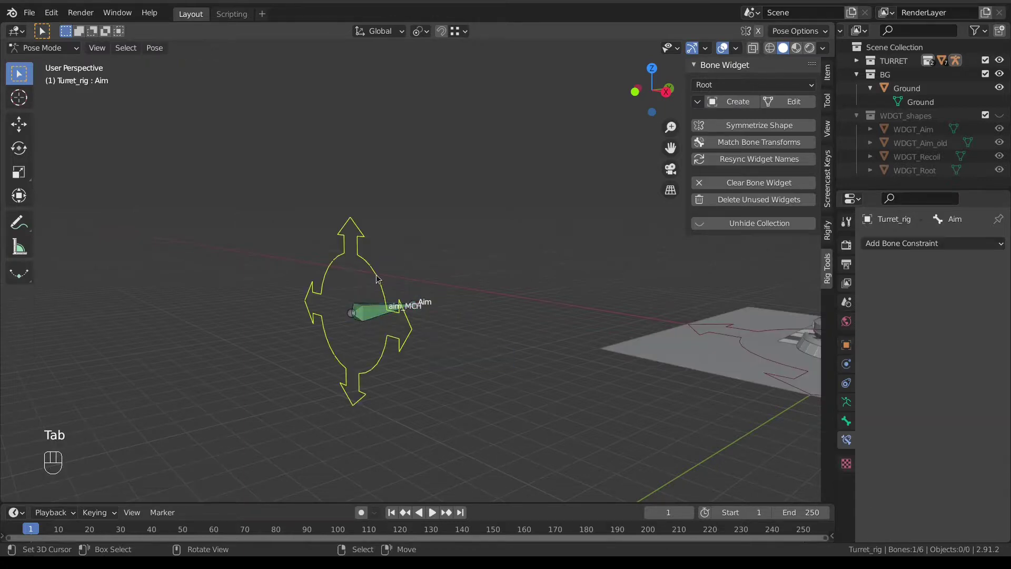
# Try moving the Aim control toward the turret to test how aim_MCH tracks the body.
pyautogui.press('g')
pyautogui.rightClick(371, 279)
pyautogui.press('g')
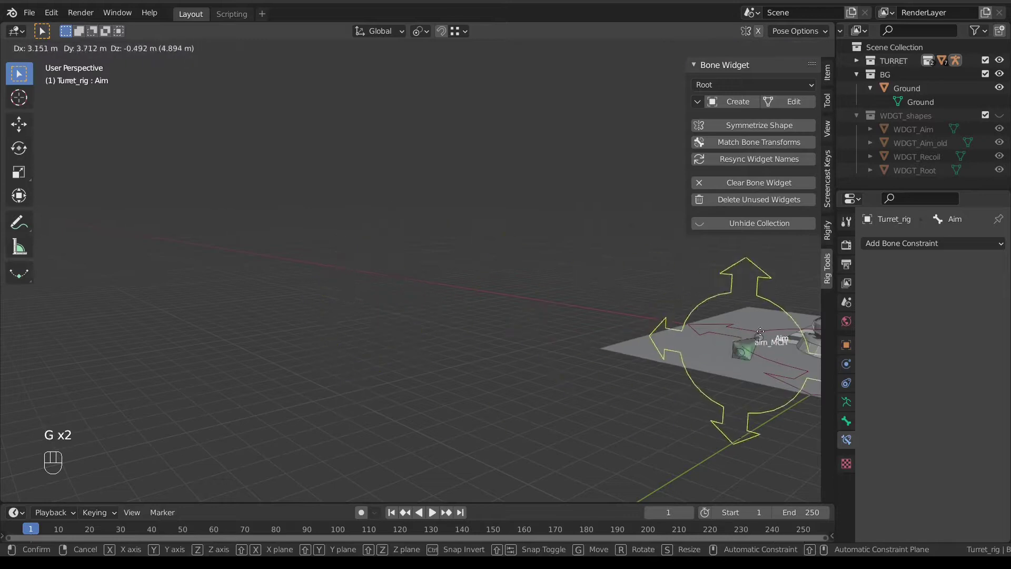
pyautogui.rightClick(459, 291)
# Move the Aim control about 7.05 m in X, 4.6 m in Y and -0.5 m in Z to test the tracking.
pyautogui.scroll(-6, 458, 293)
pyautogui.moveTo(456, 294); pyautogui.dragTo(372, 284, button='middle')
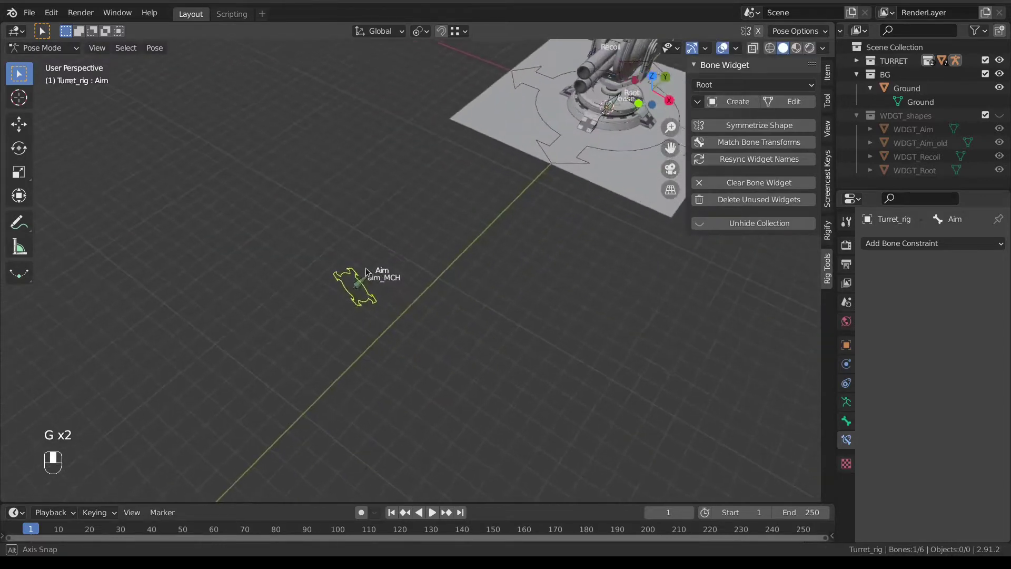
pyautogui.press('g')
pyautogui.click(580, 300)
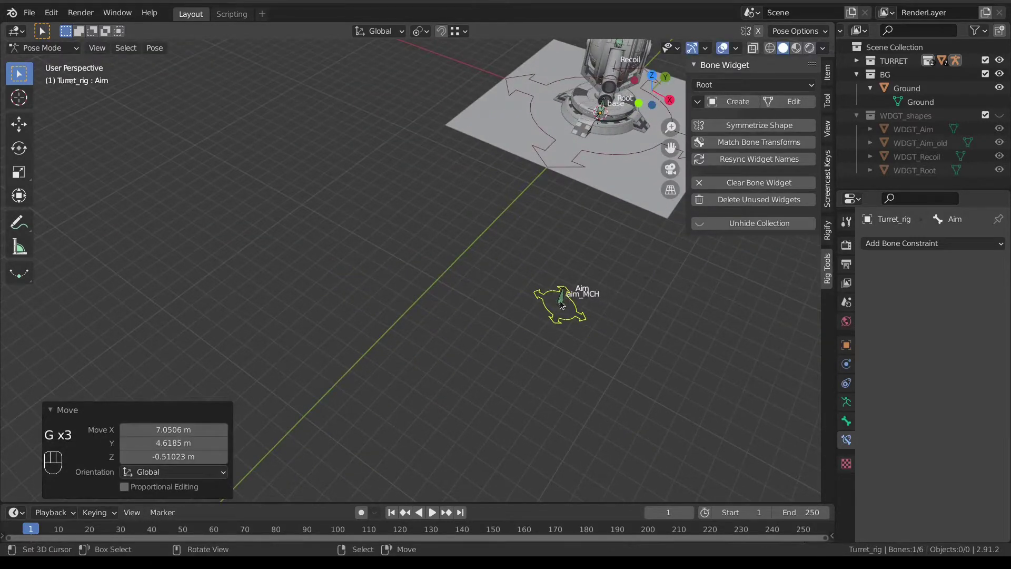
# Check the aim_MCH bone, then move the Aim control about 0.3 m in X, 0.5 m in Y and 0.2 m in Z.
pyautogui.click(562, 305)
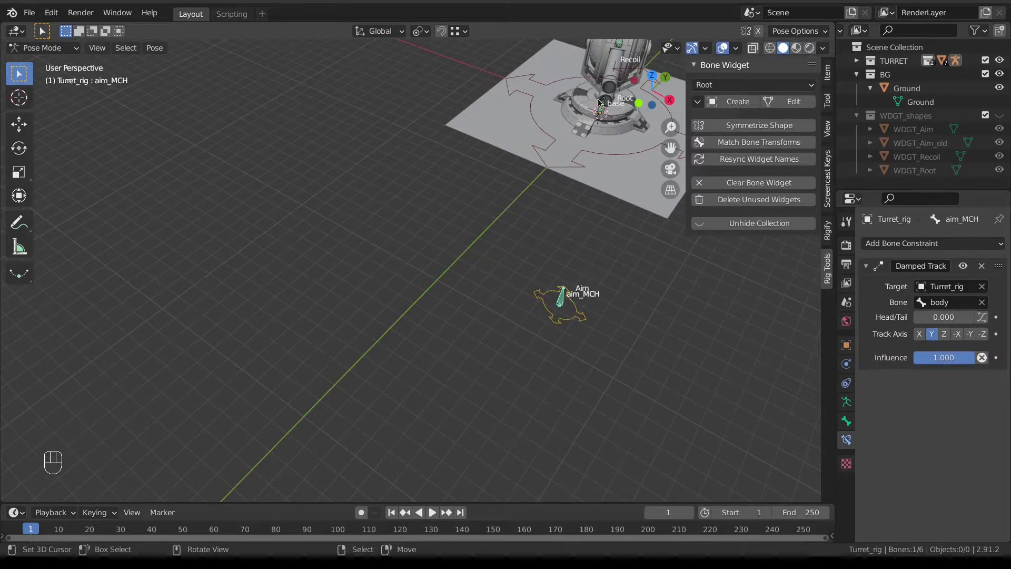
pyautogui.click(584, 319)
pyautogui.press('g')
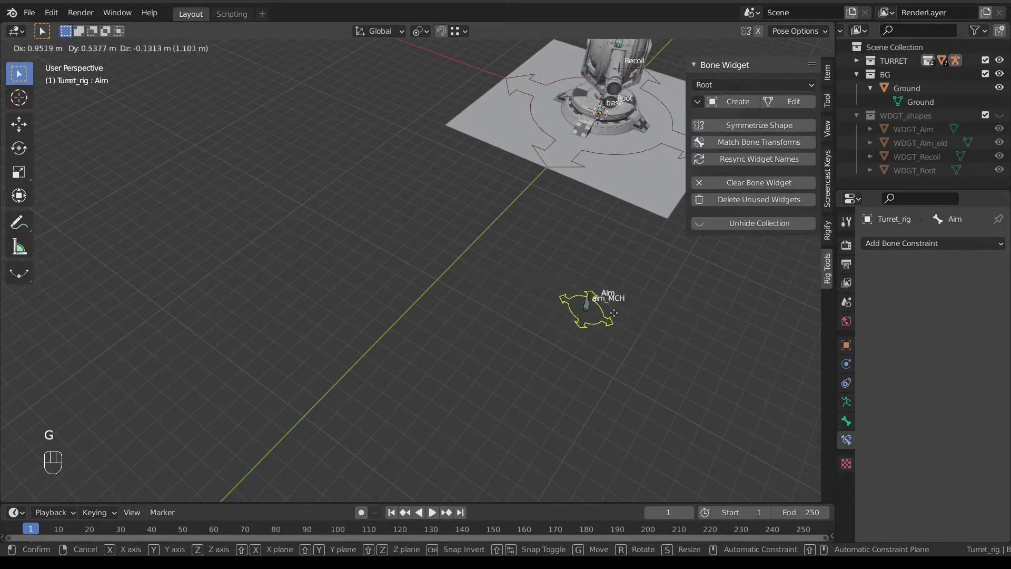
pyautogui.click(574, 307)
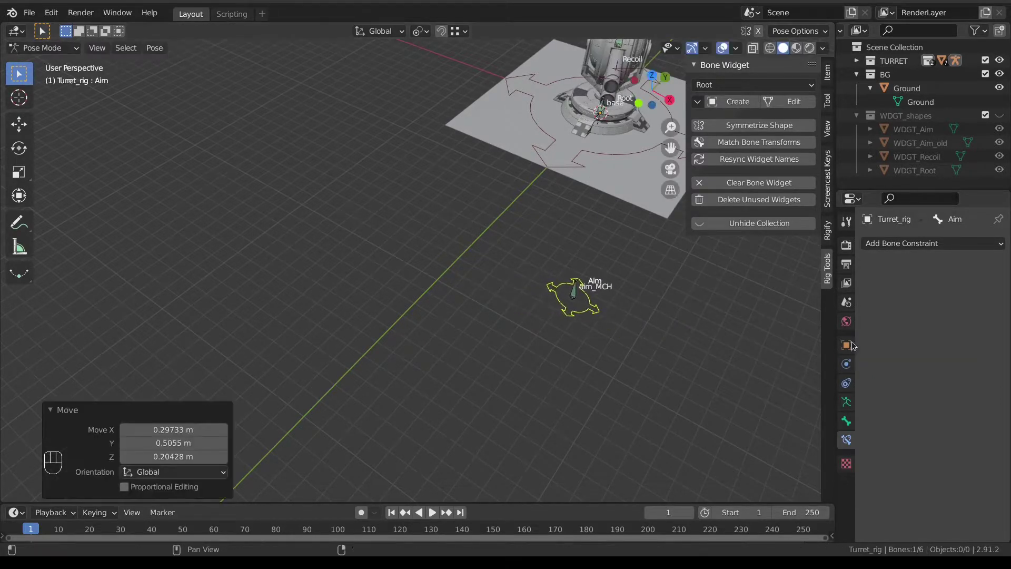
# Set aim_MCH as the override transform for the Aim bone's custom shape WDGT_Aim.
pyautogui.click(846, 421)
pyautogui.scroll(-5, 919, 479)
pyautogui.scroll(-1, 919, 479)
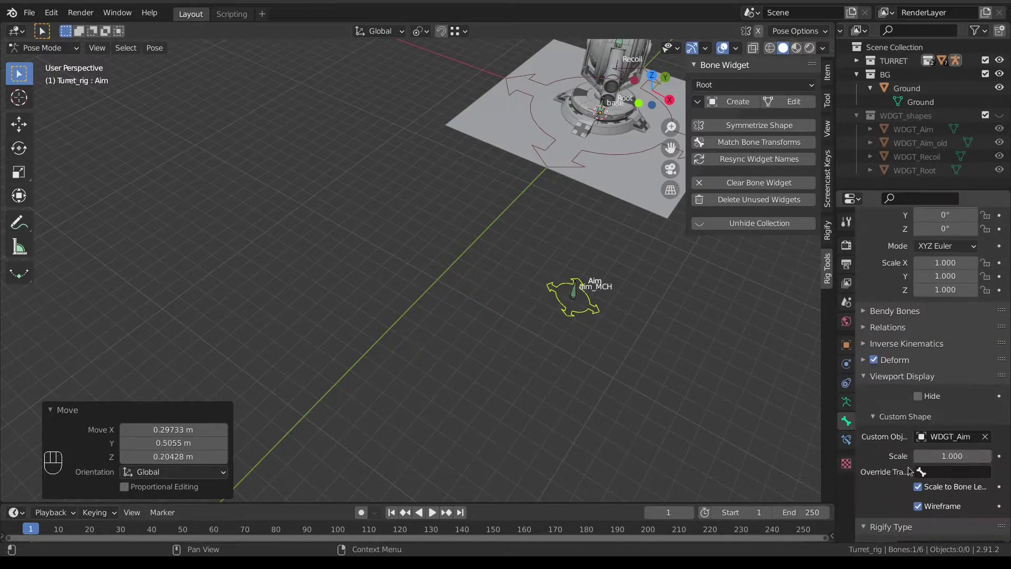
pyautogui.click(943, 474)
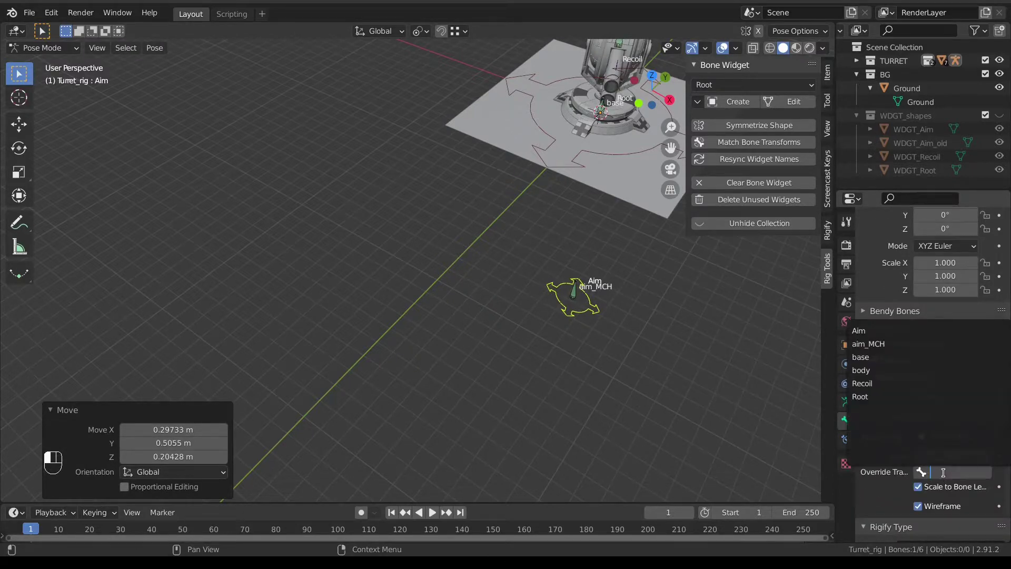
pyautogui.click(907, 344)
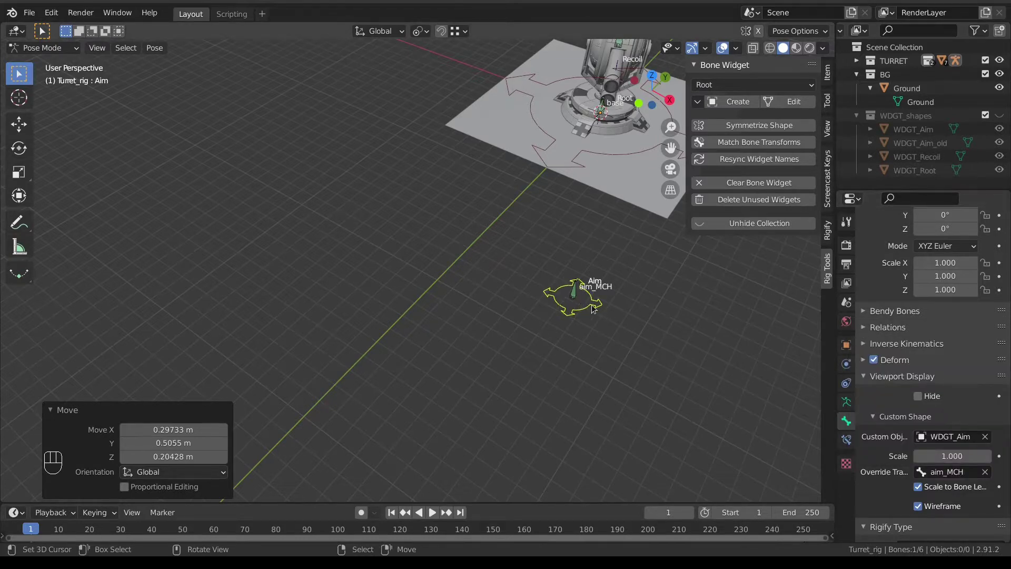
# Move the Aim control around the turret to test its widget's facing, then clear the control's location.
pyautogui.press('g')
pyautogui.click(341, 138)
pyautogui.moveTo(341, 138); pyautogui.dragTo(379, 227, button='middle')
pyautogui.press('g')
pyautogui.click(560, 143)
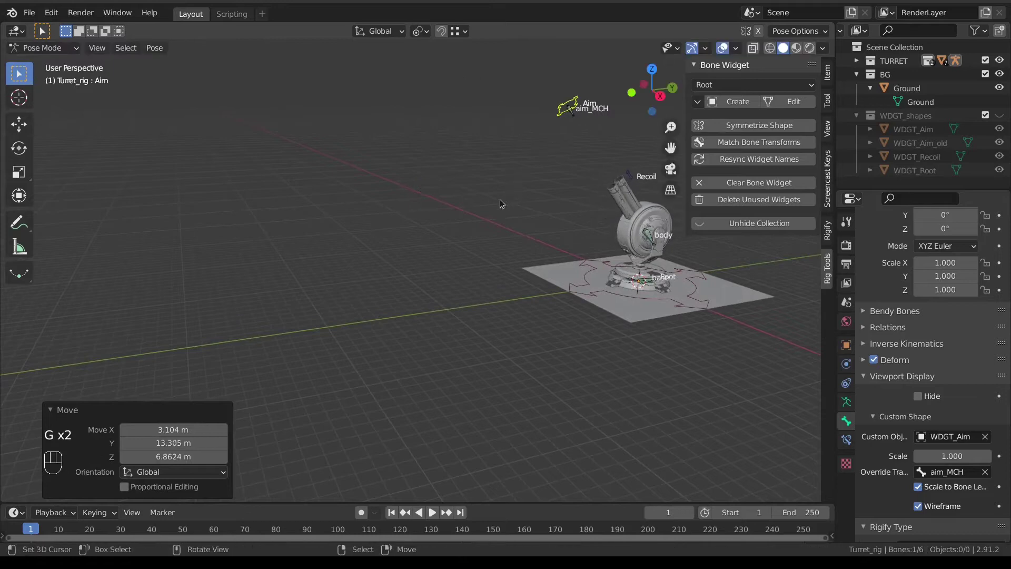
pyautogui.scroll(-3, 505, 207)
pyautogui.hotkey('alt', 'g')
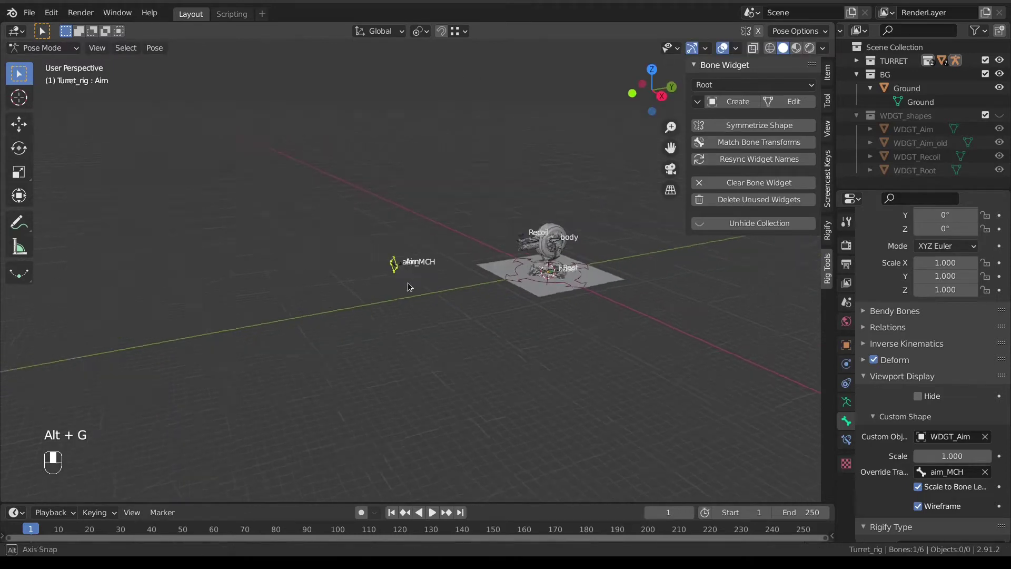
# Move the Aim control once more to recheck the widget's orientation, and clear its location again.
pyautogui.press('g')
pyautogui.click(408, 244)
pyautogui.moveTo(408, 245); pyautogui.dragTo(459, 231, button='middle')
pyautogui.hotkey('alt', 'g')
pyautogui.scroll(3, 510, 267)
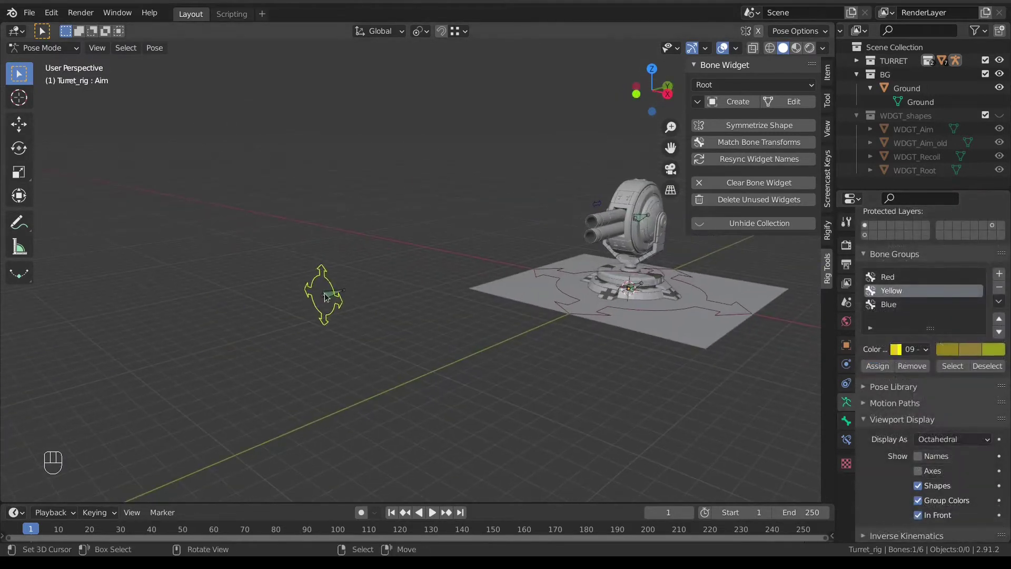
# Check which bone layer holds aim_MCH, and hide that layer in the armature's visible layers.
pyautogui.keyDown('shift'); pyautogui.click(380, 289); pyautogui.keyUp('shift')
pyautogui.press('m')
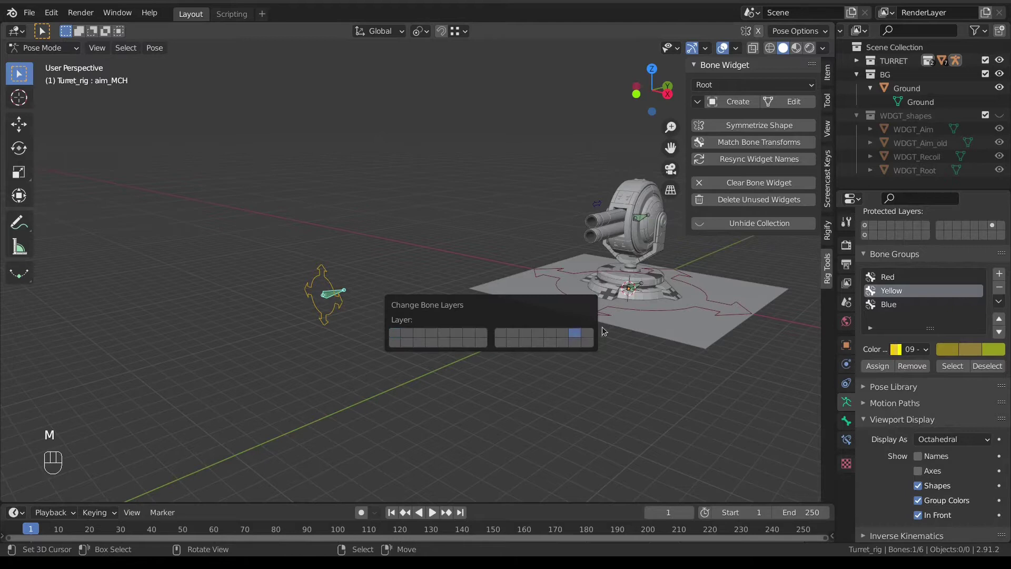
pyautogui.scroll(3, 944, 283)
pyautogui.keyDown('shift'); pyautogui.click(993, 251); pyautogui.keyUp('shift')
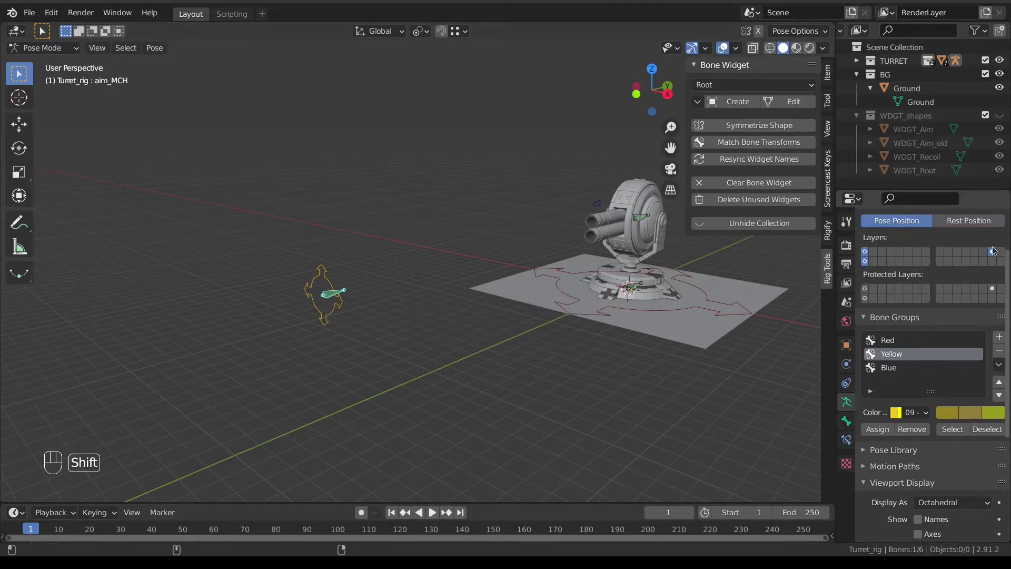
pyautogui.keyDown('shift'); pyautogui.click(992, 250); pyautogui.keyUp('shift')
# Test the Aim control at three positions, ending with a move of about 0.3 m in X, 8.3 m in Y and 4.7 m in Z.
pyautogui.scroll(-3, 416, 285)
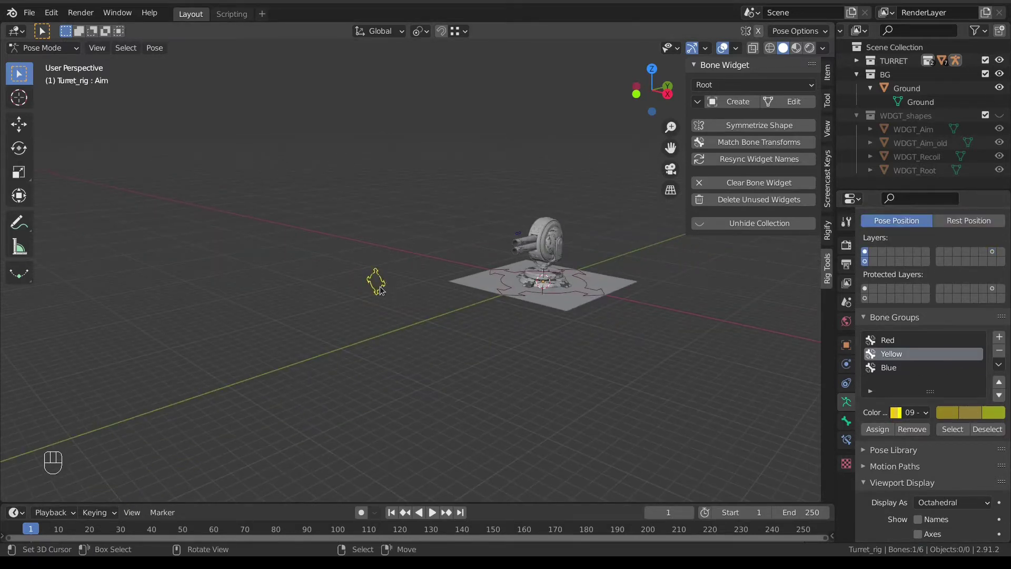
pyautogui.moveTo(382, 289); pyautogui.dragTo(333, 299, button='middle')
pyautogui.press('g')
pyautogui.click(547, 128)
pyautogui.moveTo(548, 128); pyautogui.dragTo(420, 173, button='middle')
pyautogui.press('g')
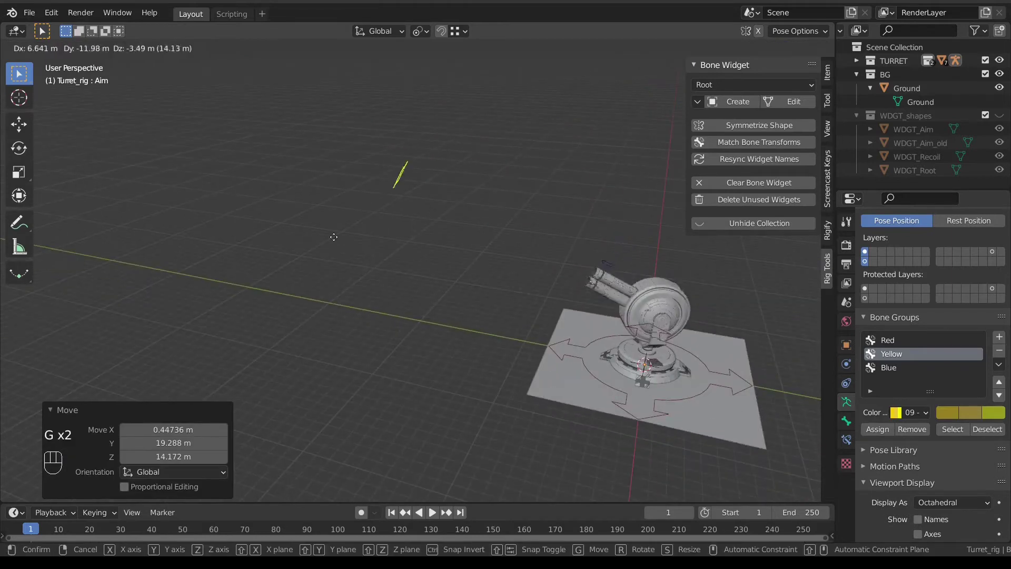
pyautogui.click(335, 283)
pyautogui.moveTo(335, 283); pyautogui.dragTo(461, 297, button='middle')
pyautogui.press('g')
pyautogui.click(571, 229)
pyautogui.moveTo(570, 229); pyautogui.dragTo(495, 198, button='middle')
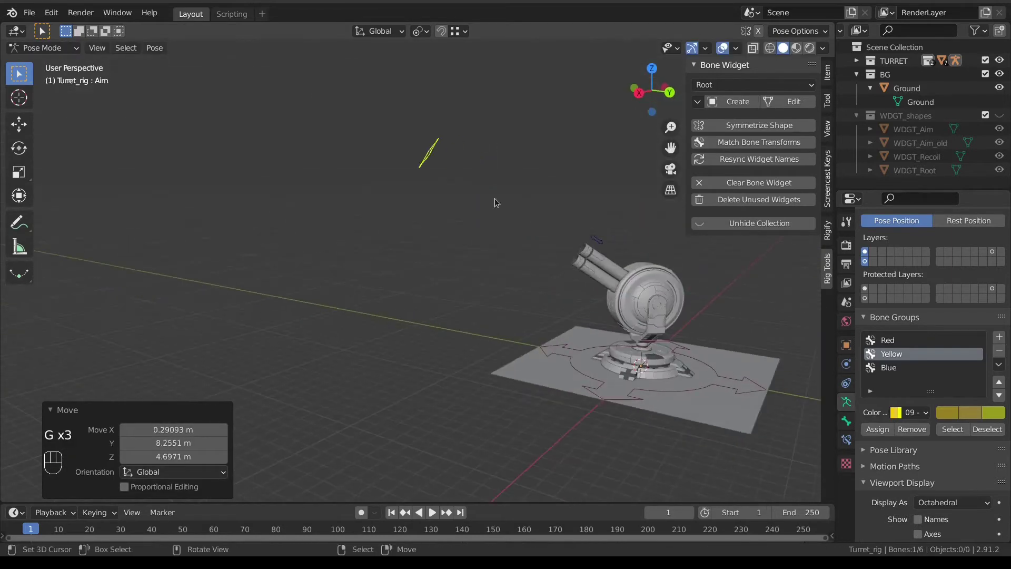
# Reposition the Aim control three more times, ending with a move of about -2.1 m in X, 4.9 m in Y and 10.1 m in Z.
pyautogui.scroll(-3, 442, 203)
pyautogui.moveTo(422, 204); pyautogui.dragTo(490, 266, button='middle')
pyautogui.press('g')
pyautogui.click(403, 192)
pyautogui.press('g')
pyautogui.click(364, 266)
pyautogui.press('g')
pyautogui.click(491, 162)
pyautogui.moveTo(500, 196); pyautogui.dragTo(441, 210, button='middle')
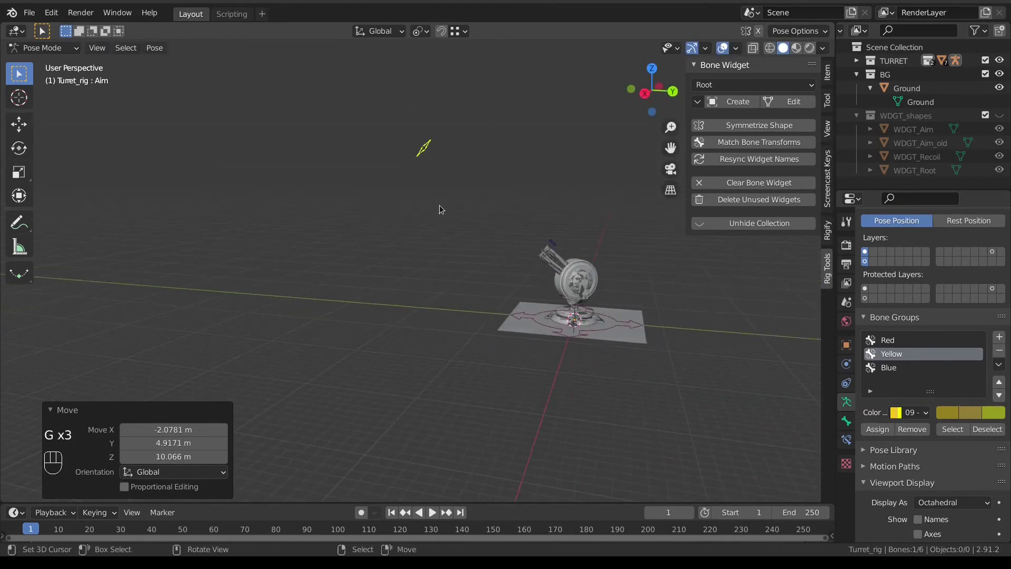